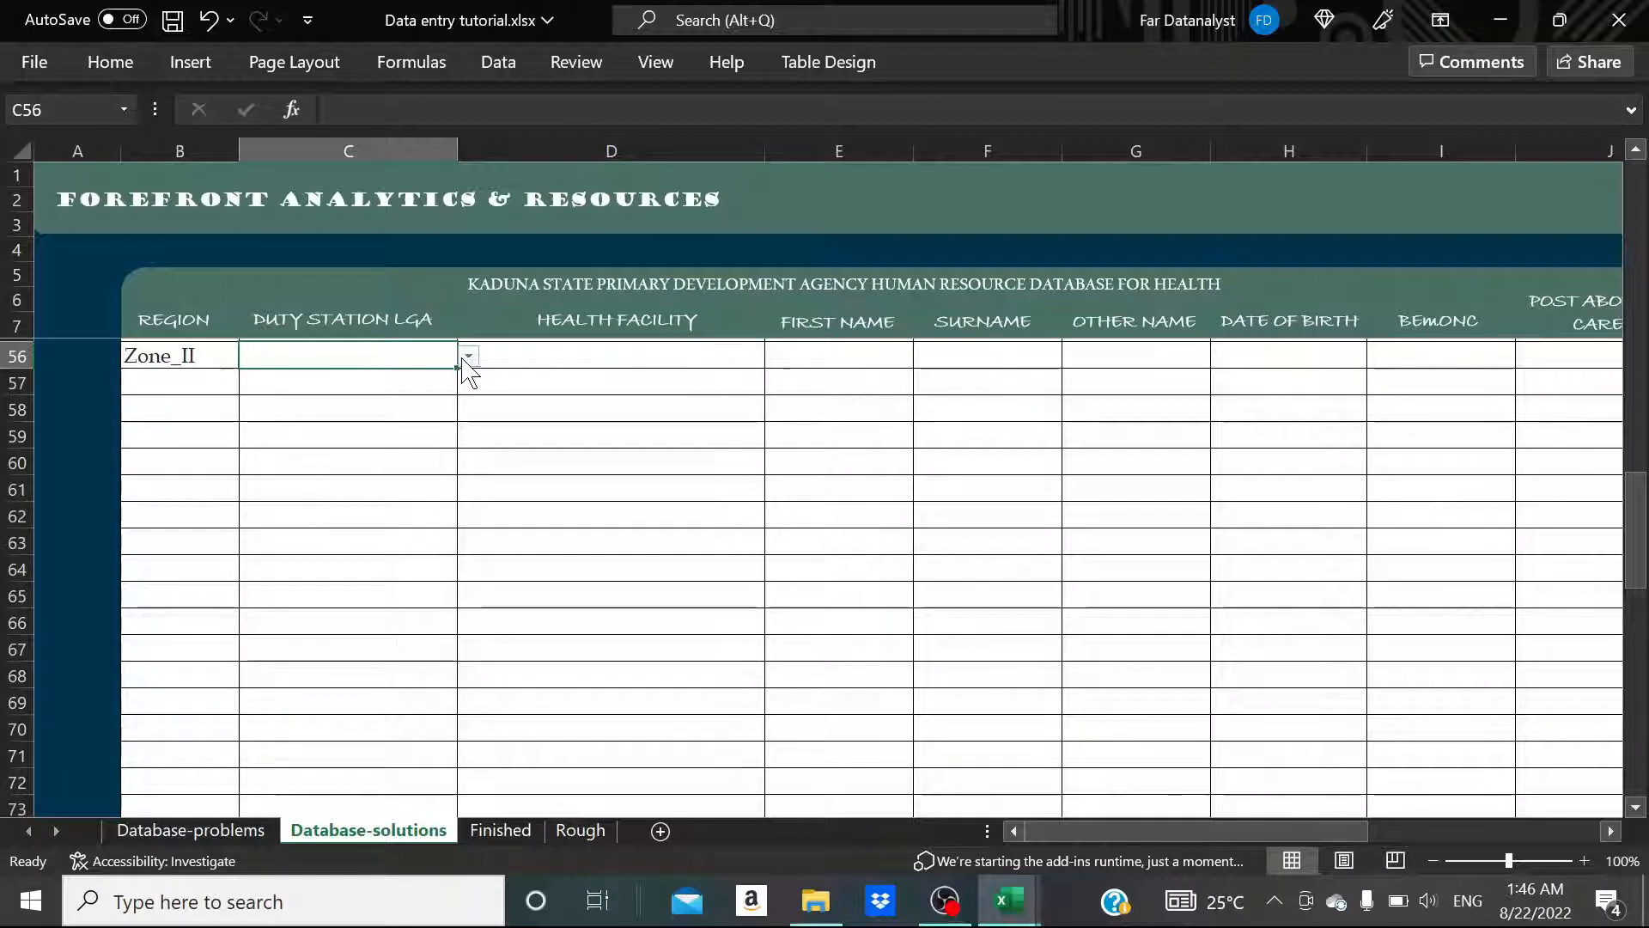
Choose KD_South as the duty station LGA for the Zone_II record in row 56
{"action": "left_click", "coordinate": [469, 356]}
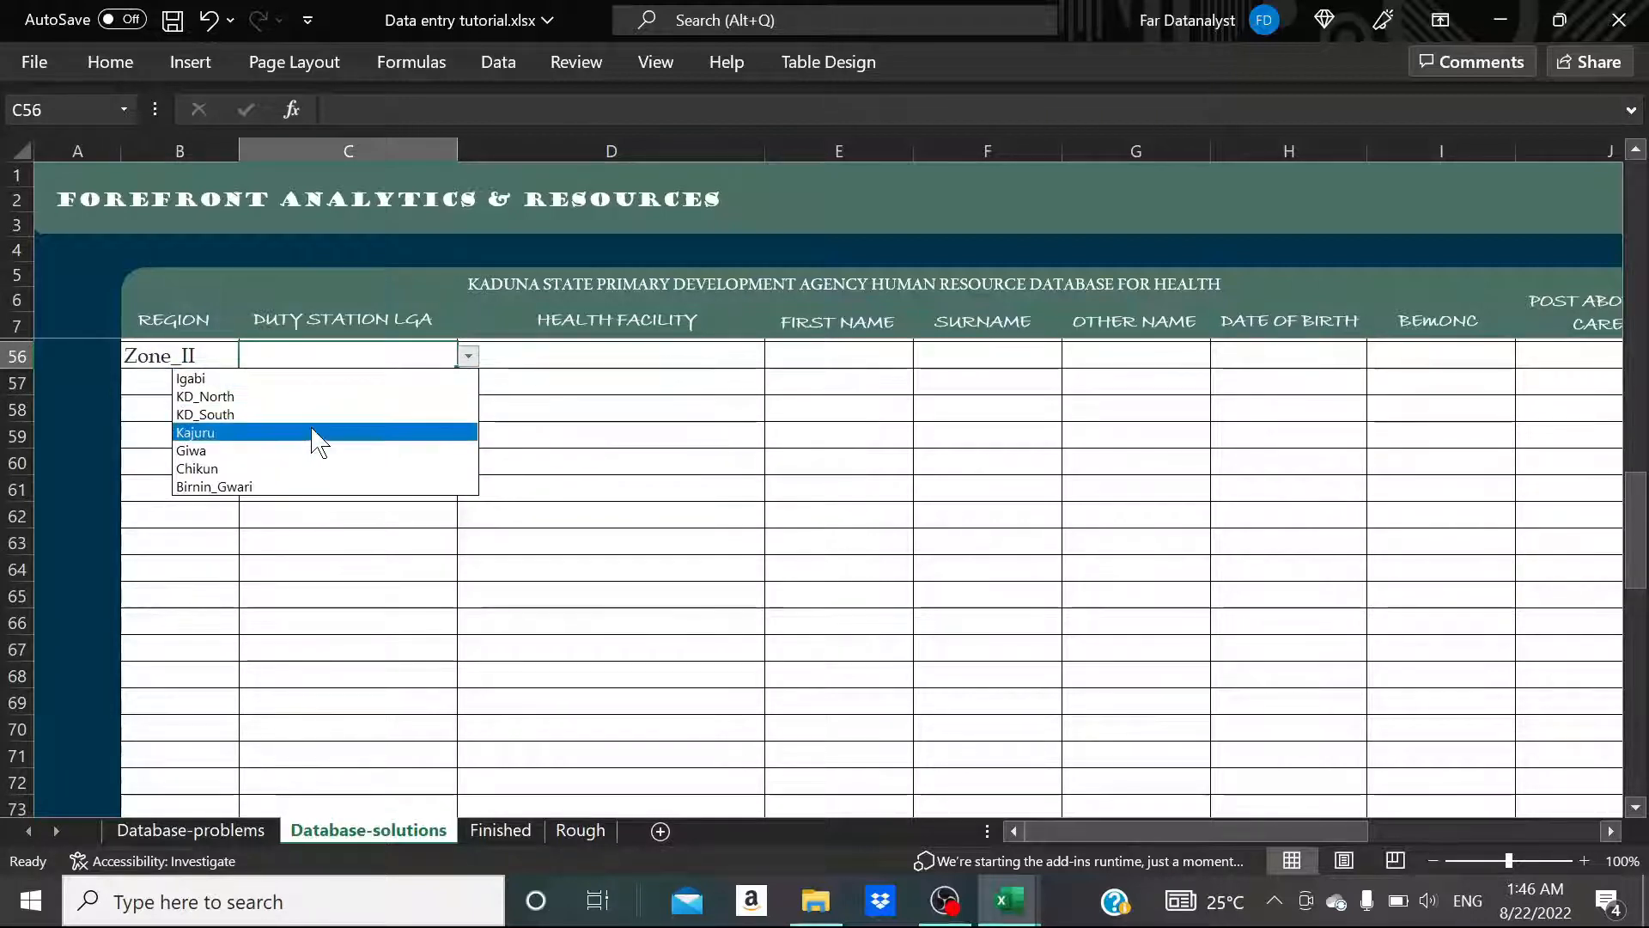
{"action": "left_click", "coordinate": [295, 416]}
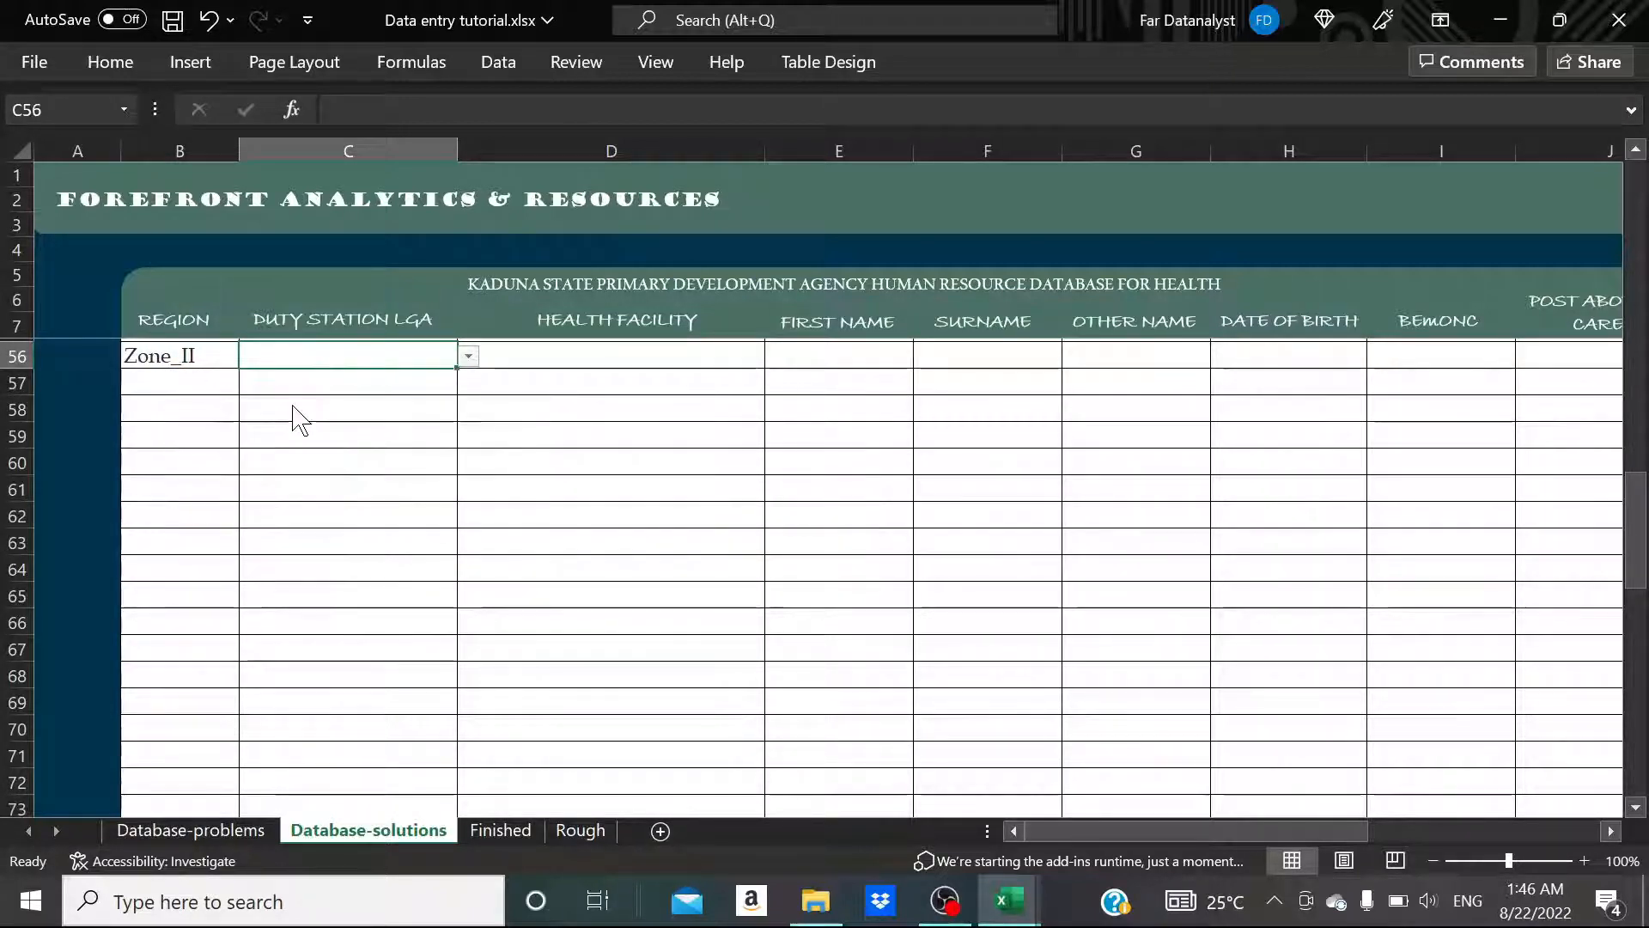
{"action": "scroll", "coordinate": [453, 362], "scroll_direction": "right", "scroll_amount": 2}
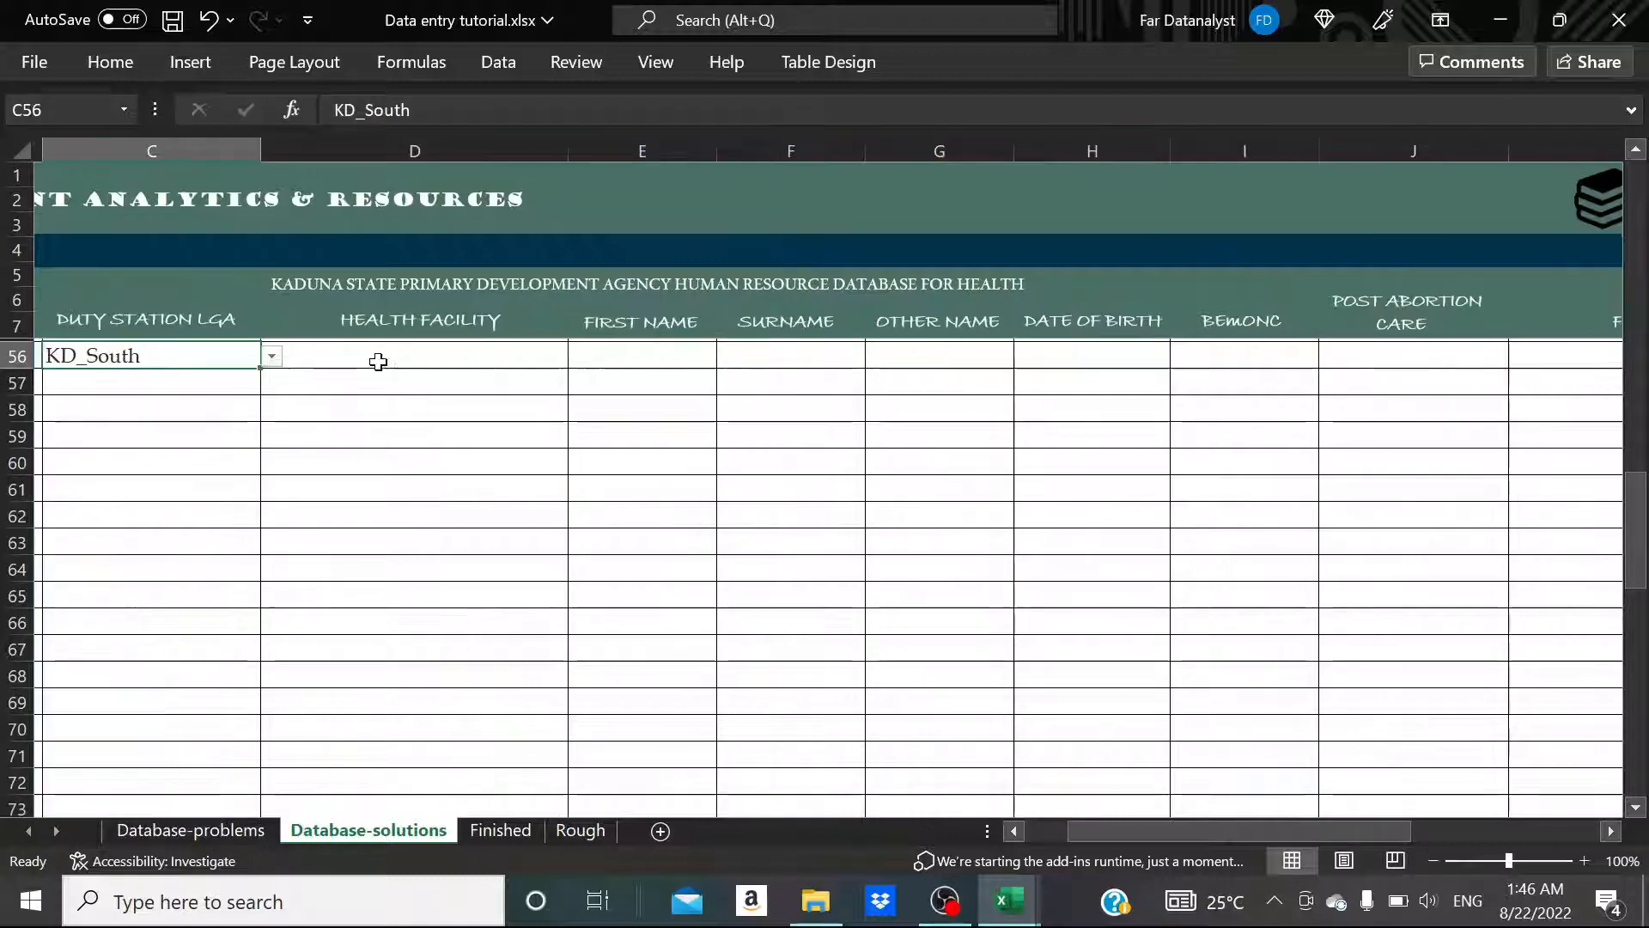
{"action": "scroll", "coordinate": [394, 348], "scroll_direction": "left", "scroll_amount": 2}
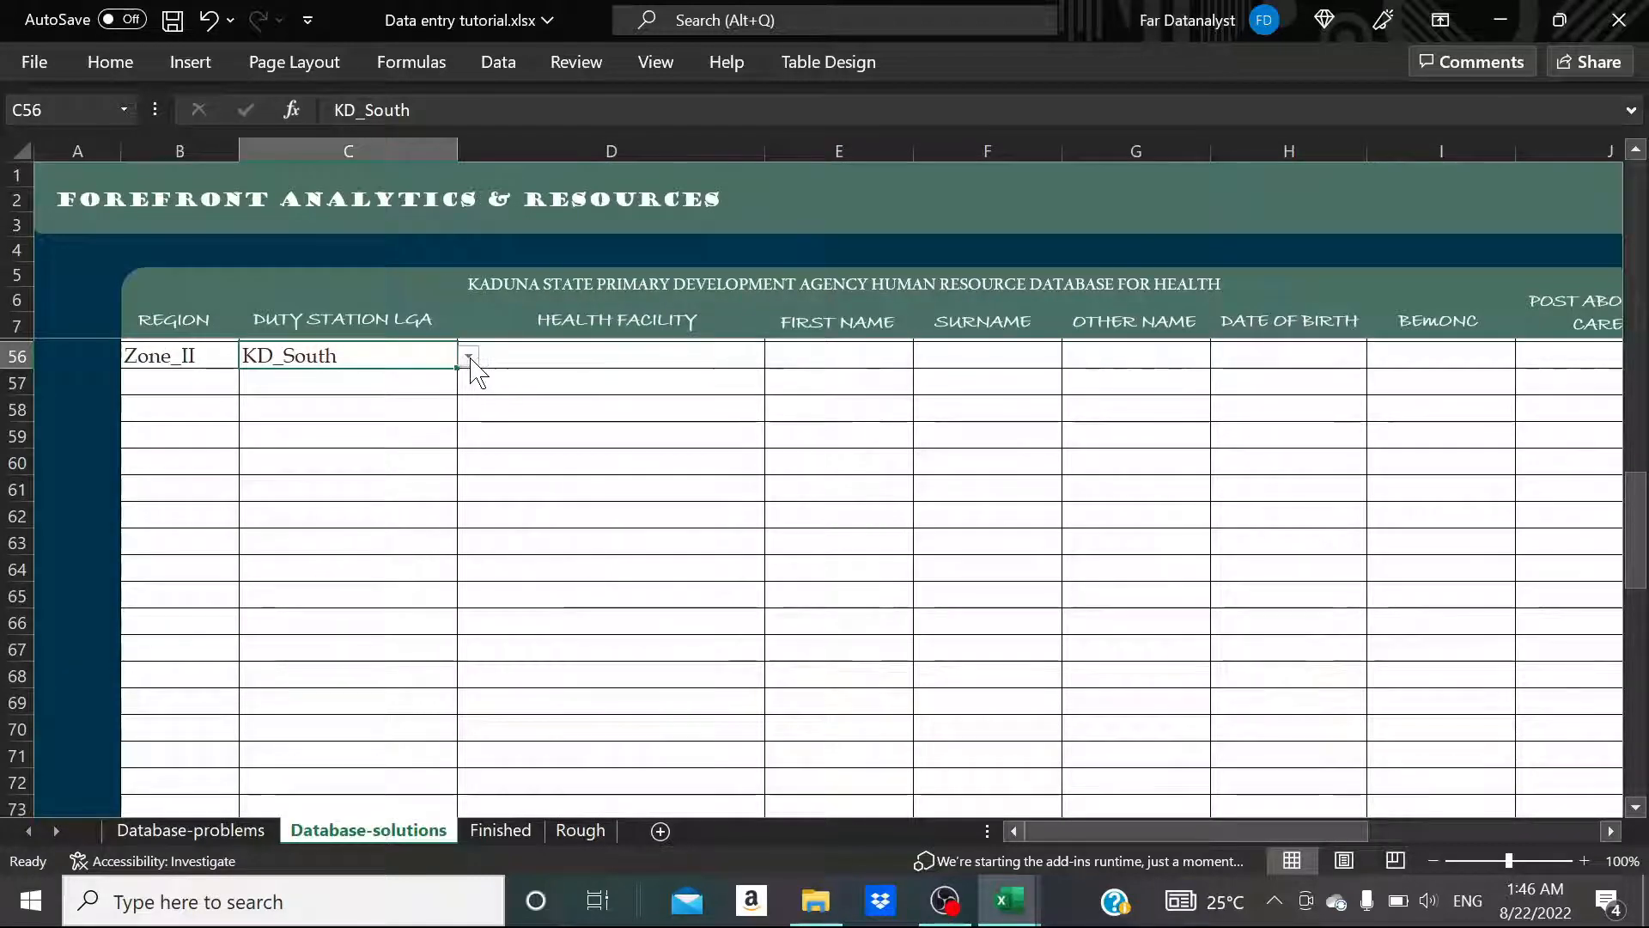
Set row 56's duty station LGA to KD_North and its health facility to Junction_Road_PHC
{"action": "left_click", "coordinate": [468, 357]}
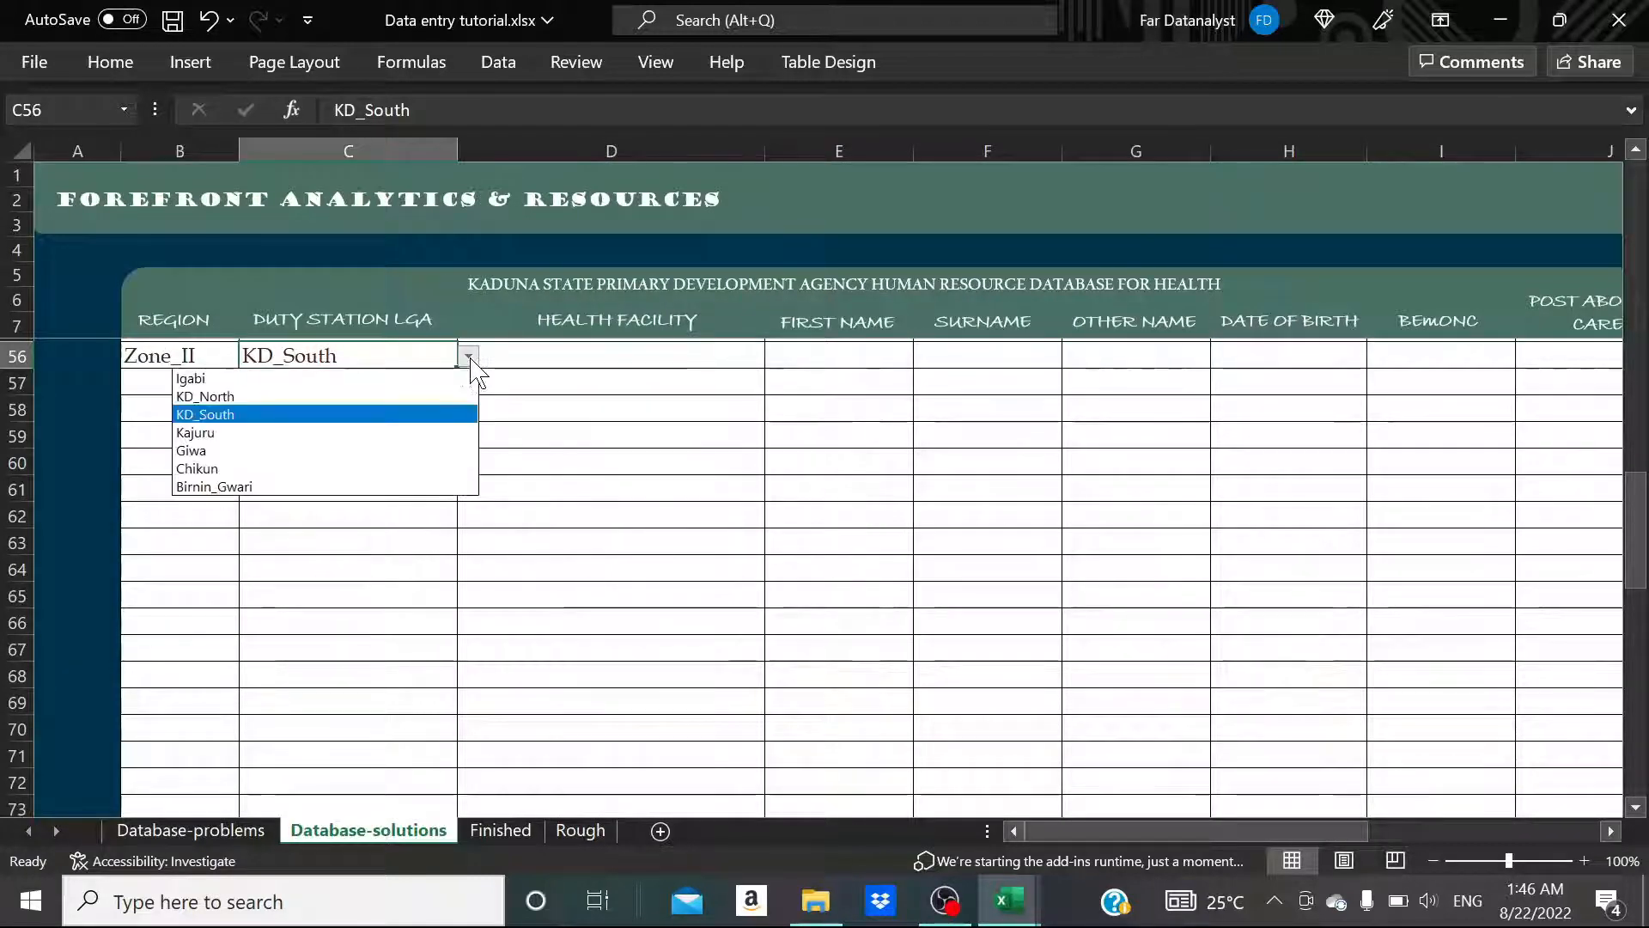
{"action": "left_click", "coordinate": [336, 396]}
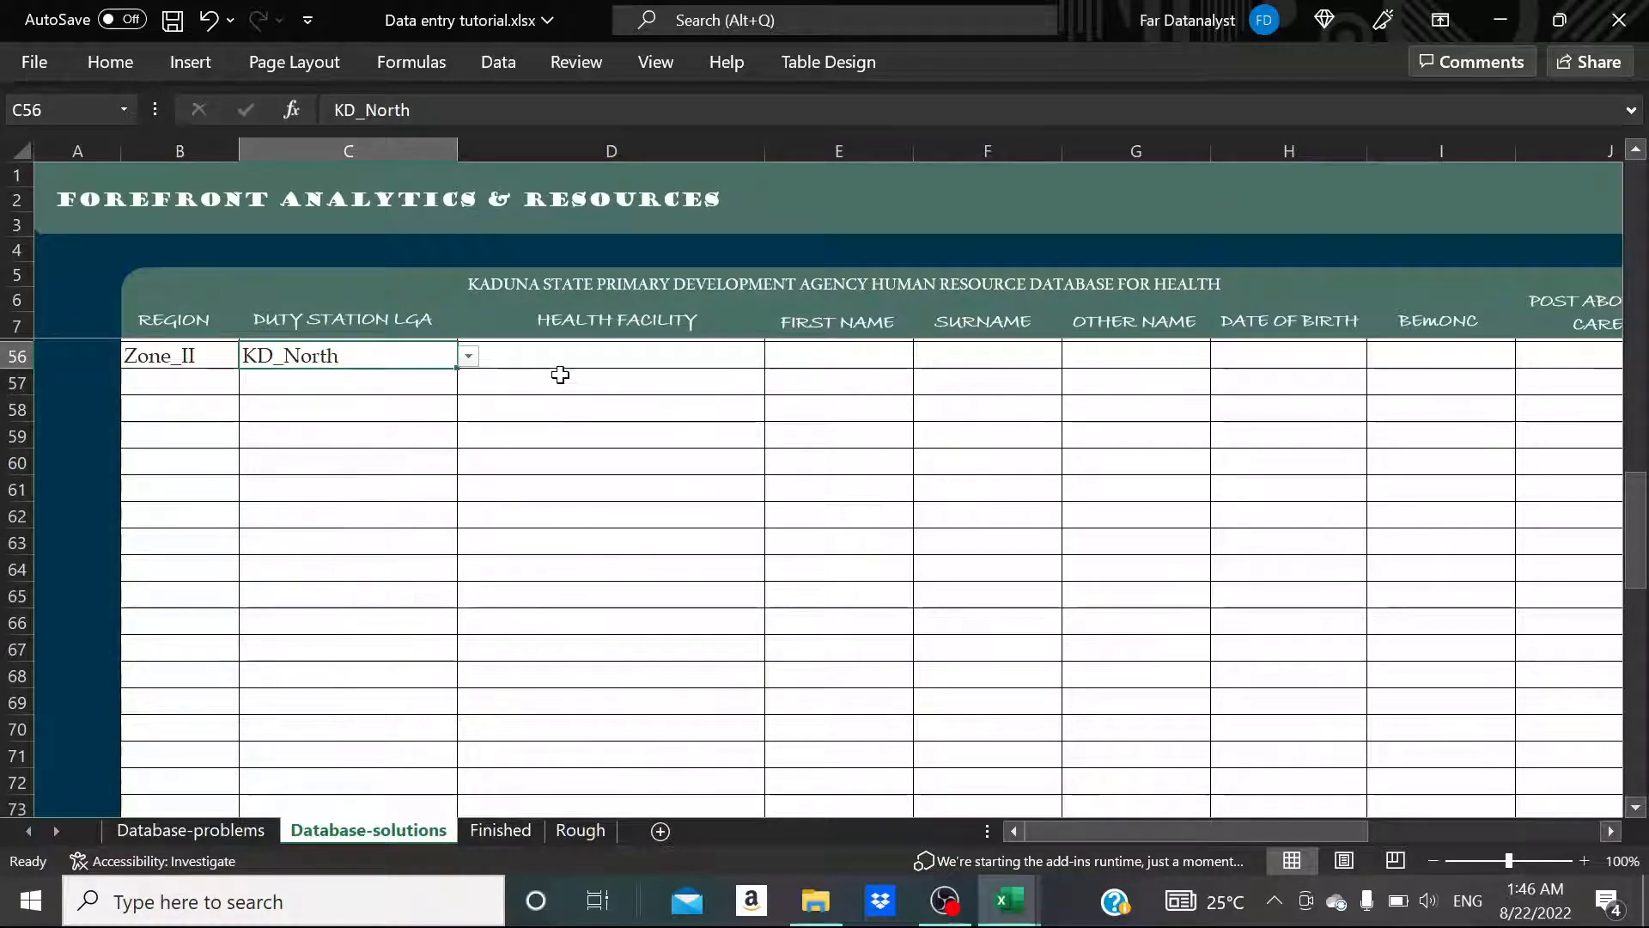
{"action": "left_click", "coordinate": [581, 357]}
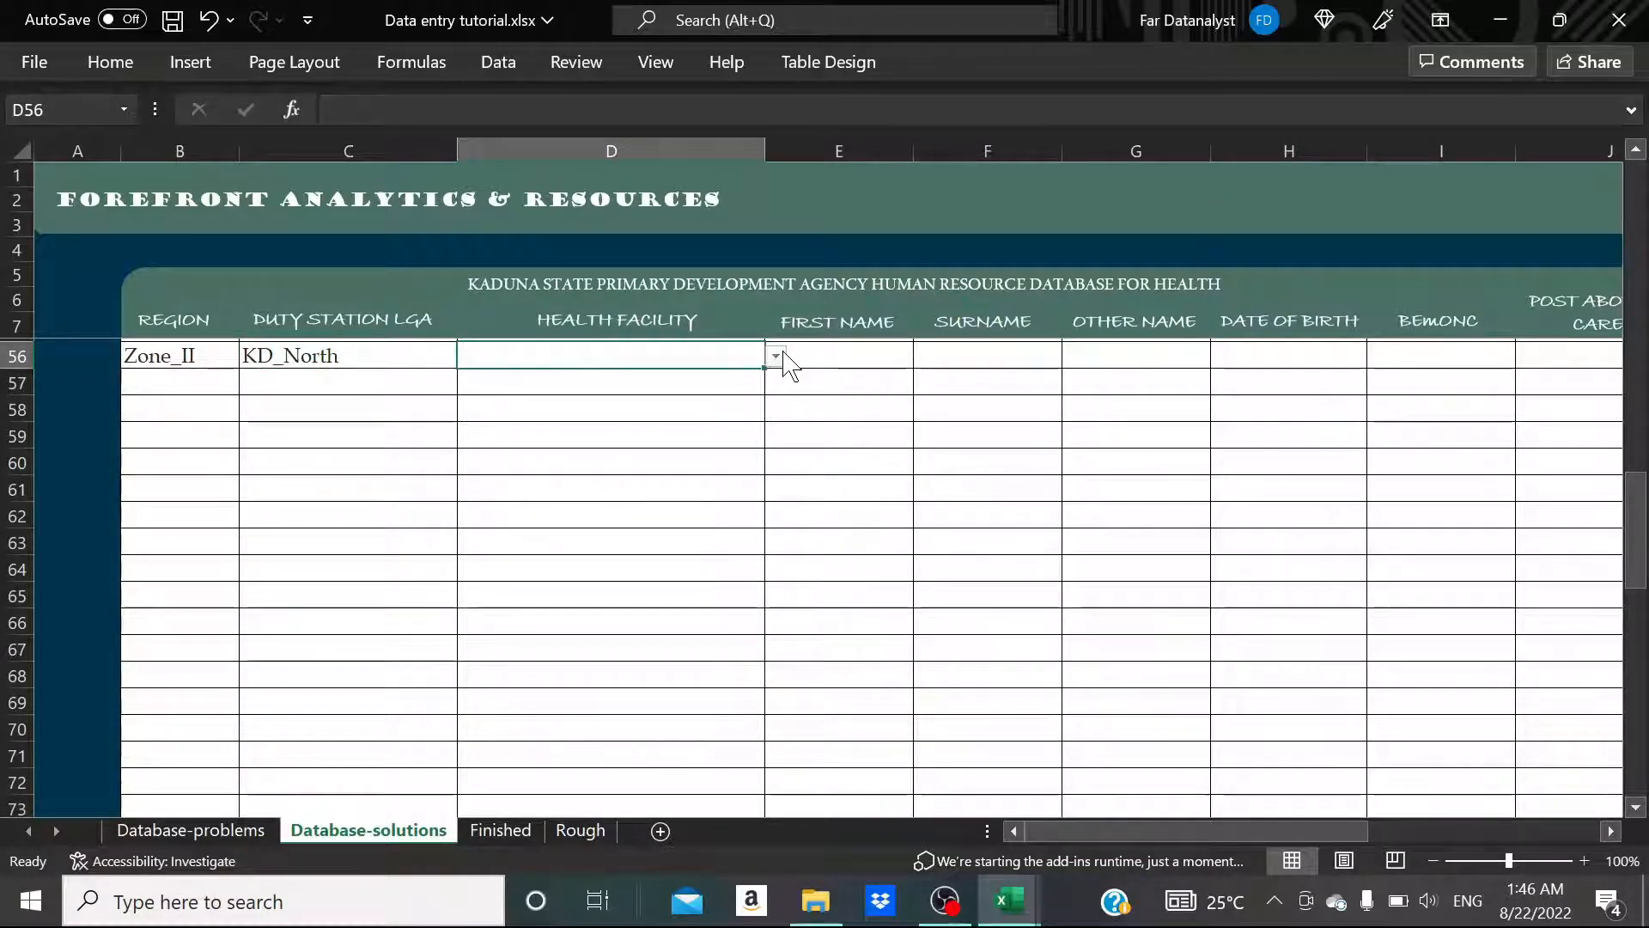
{"action": "left_click", "coordinate": [777, 357]}
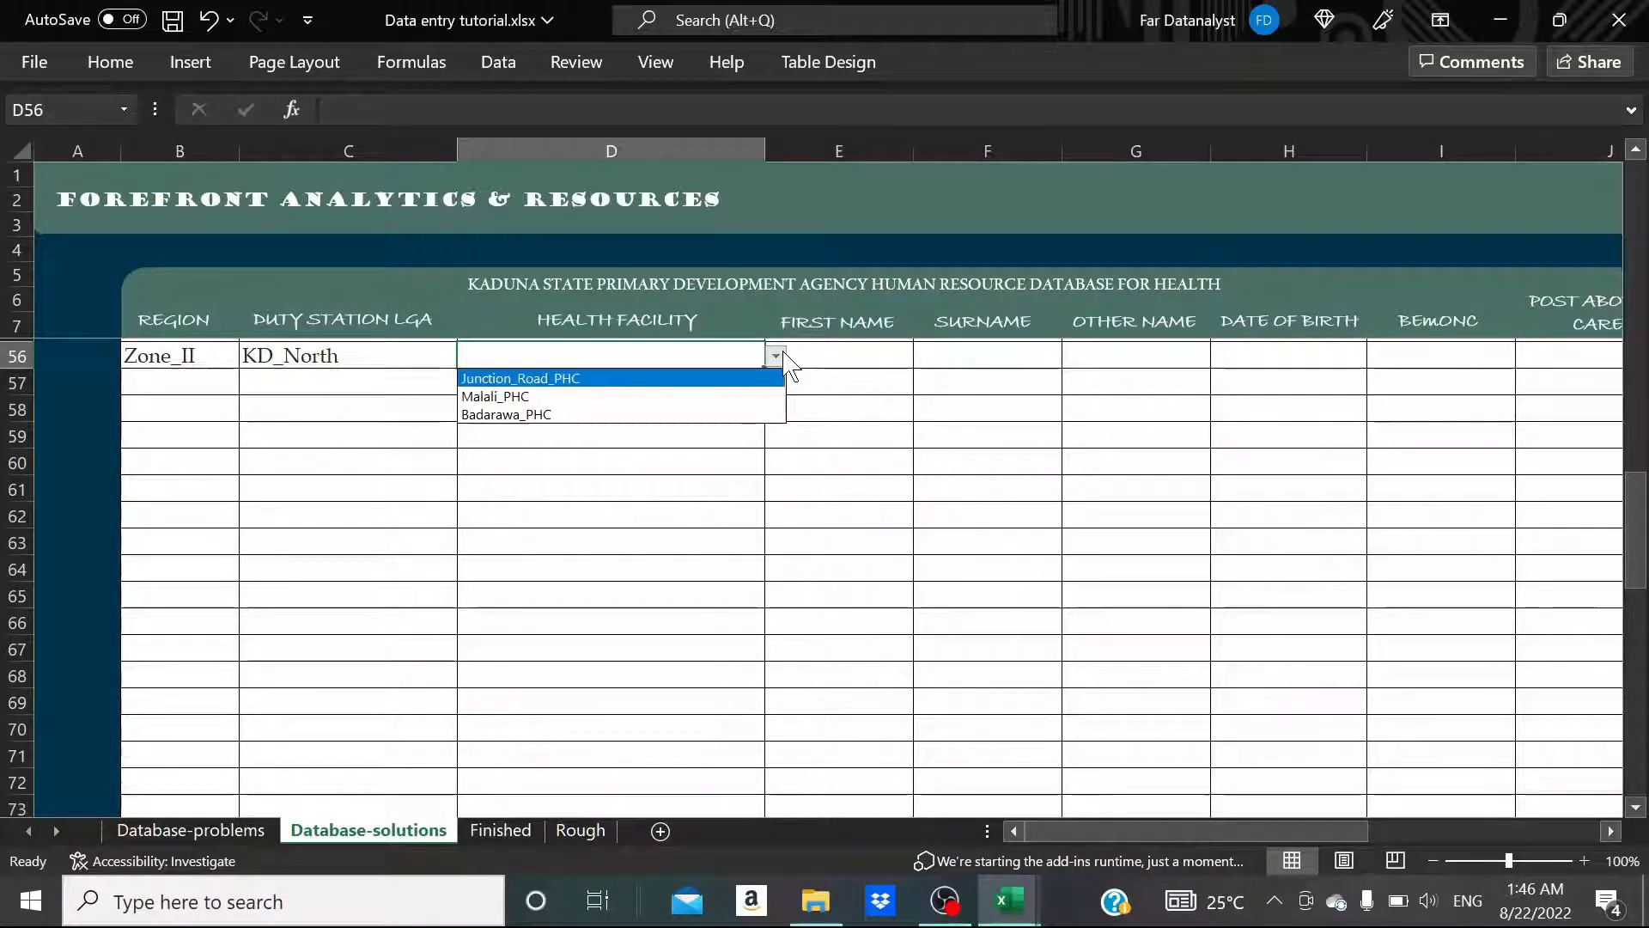
{"action": "left_click", "coordinate": [681, 378]}
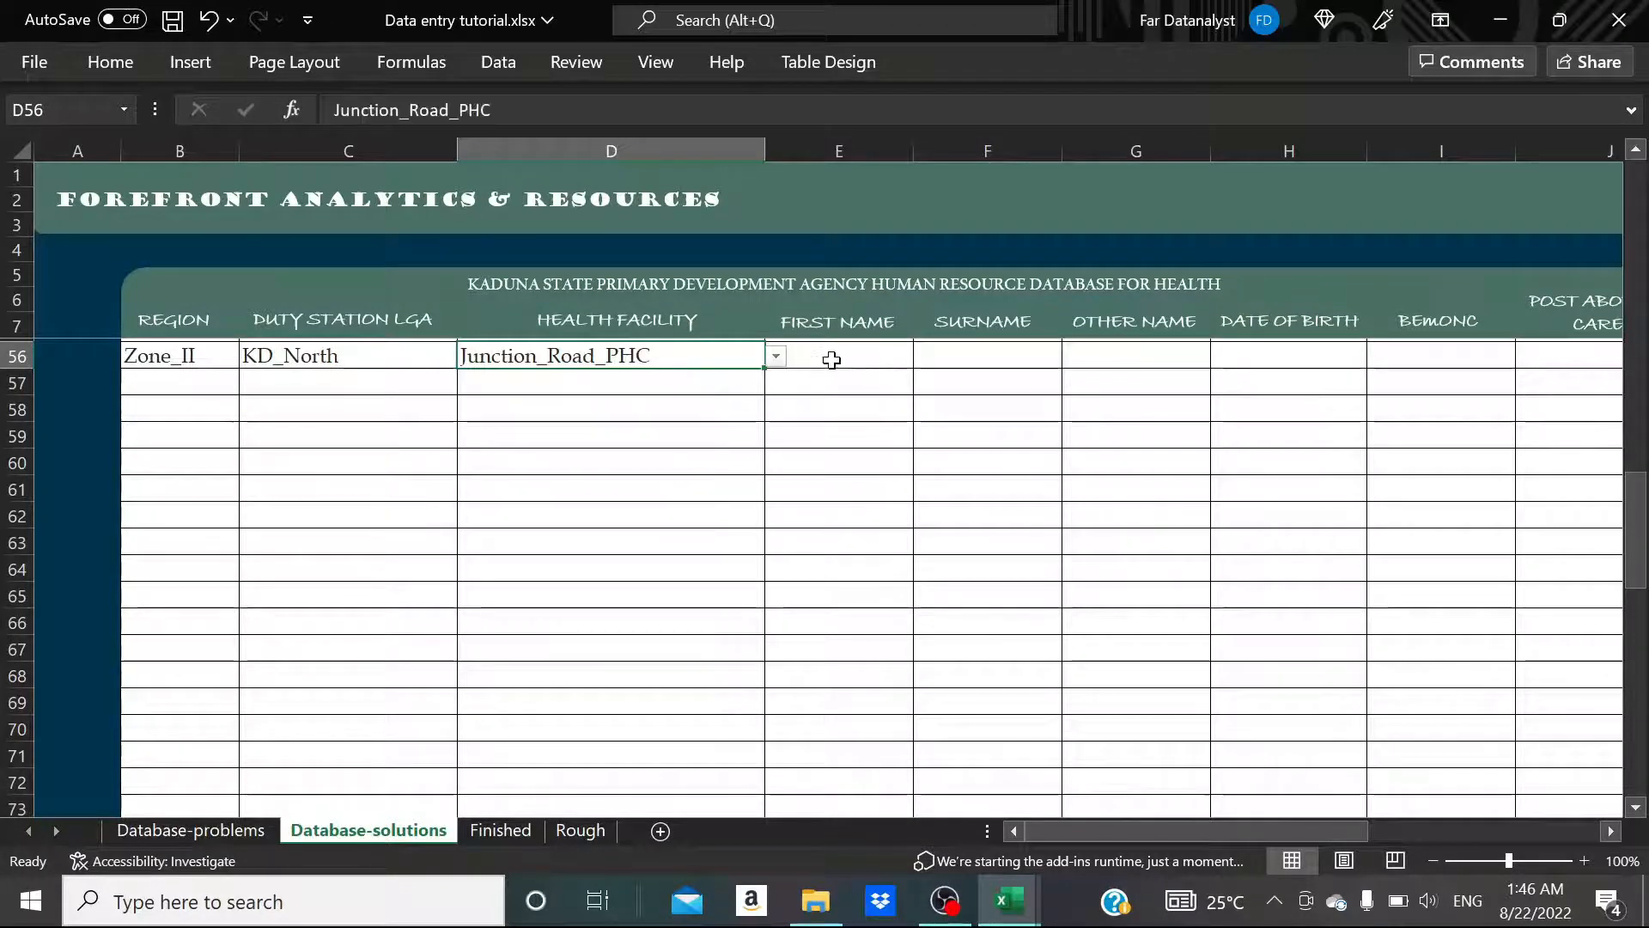
Enter the staff member's first name and surname in row 56
{"action": "left_click", "coordinate": [831, 359]}
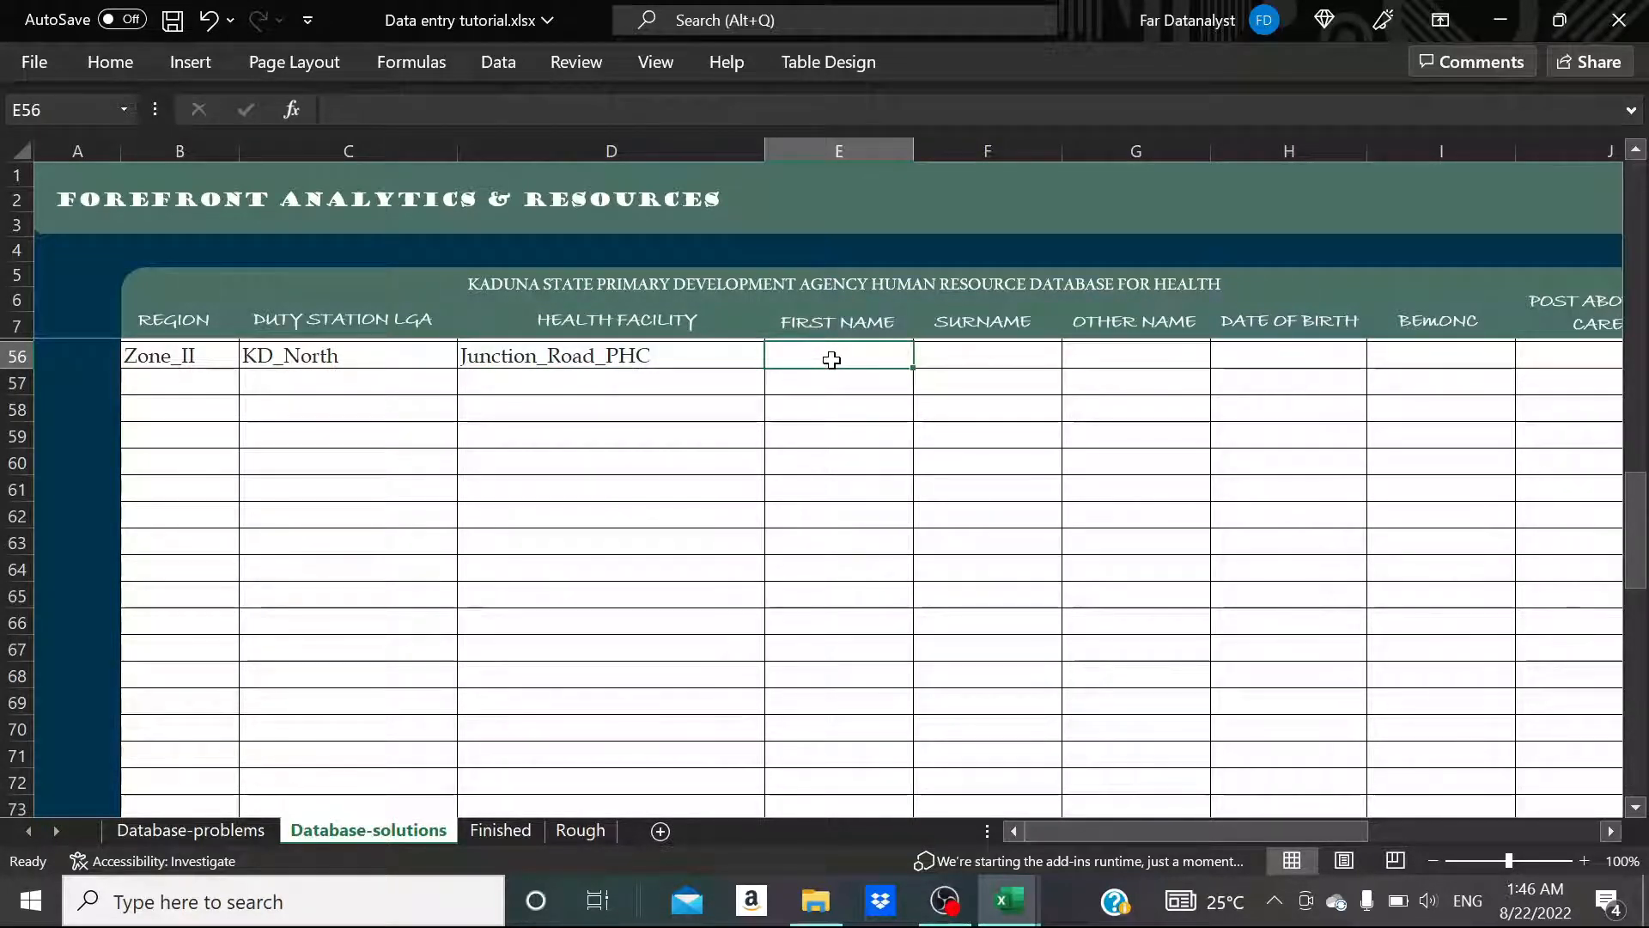
{"action": "type", "text": "John"}
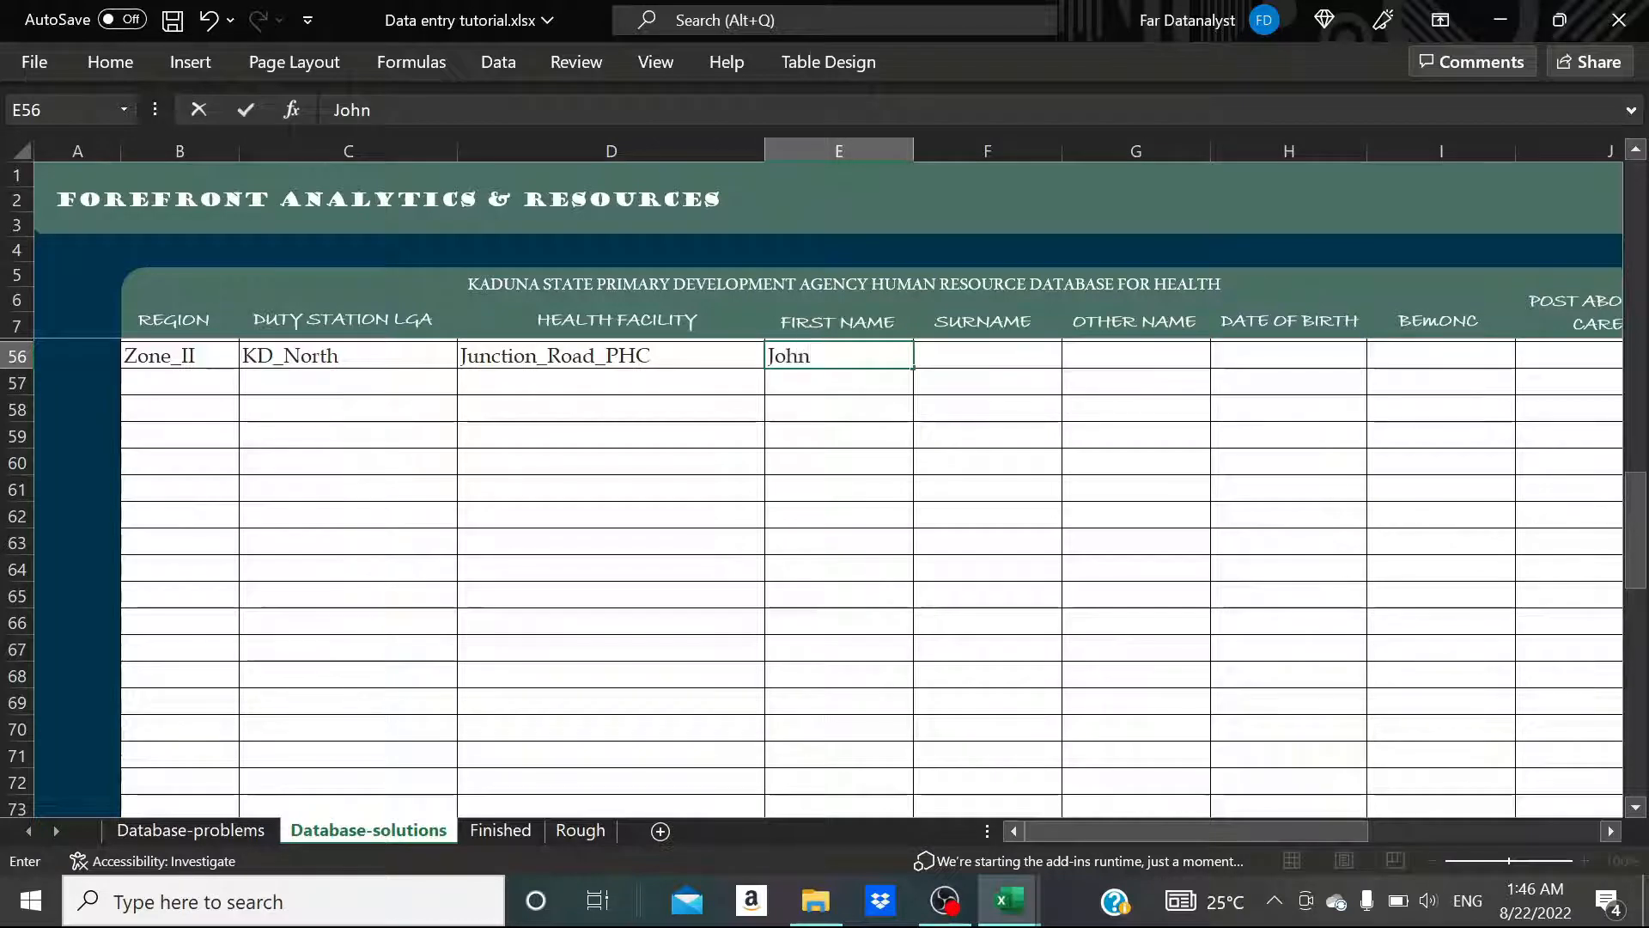
{"action": "key", "text": "Tab"}
{"action": "type", "text": "Doe"}
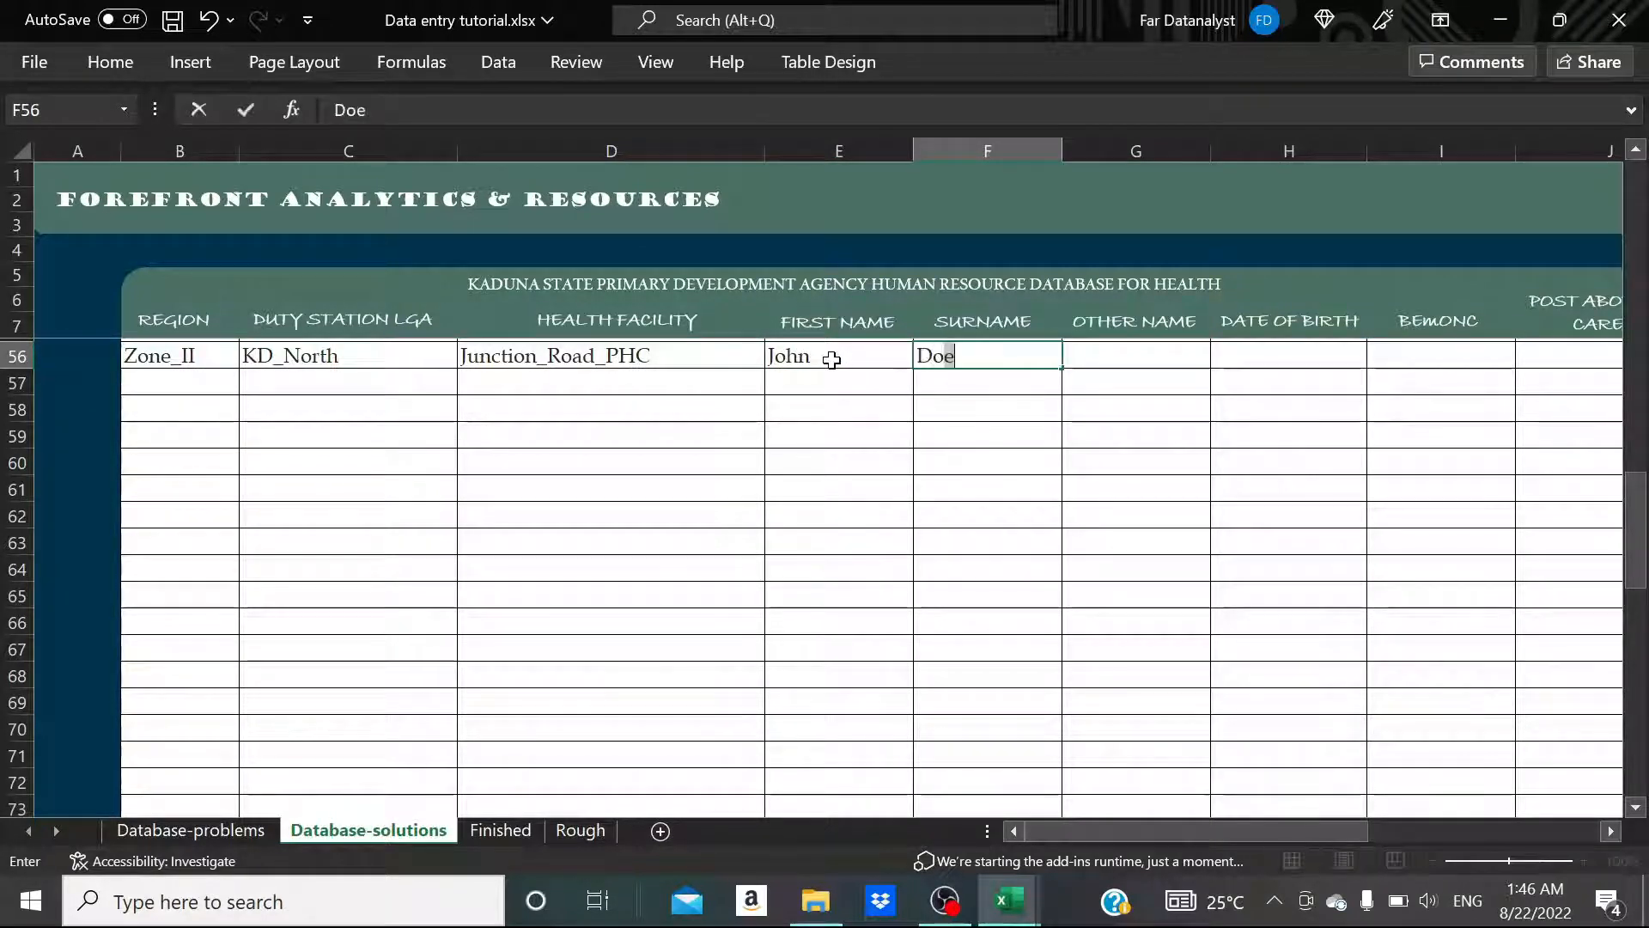
{"action": "key", "text": "Tab"}
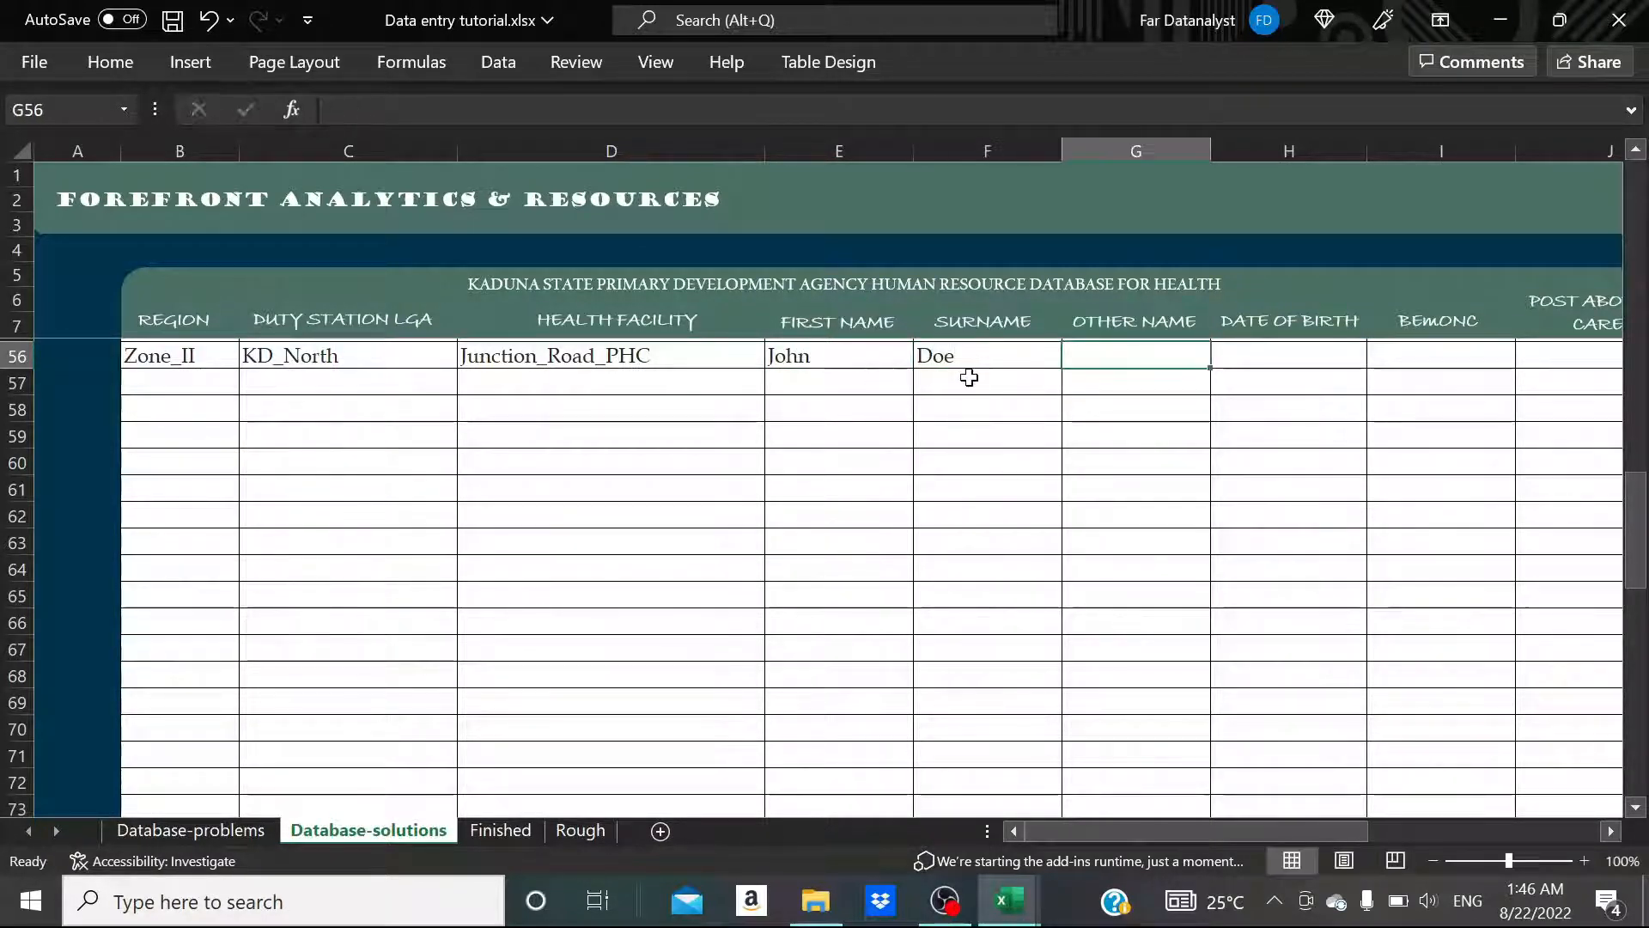
Try to enter a date of birth for the row 56 record, and discard the entry
{"action": "left_click", "coordinate": [1245, 358]}
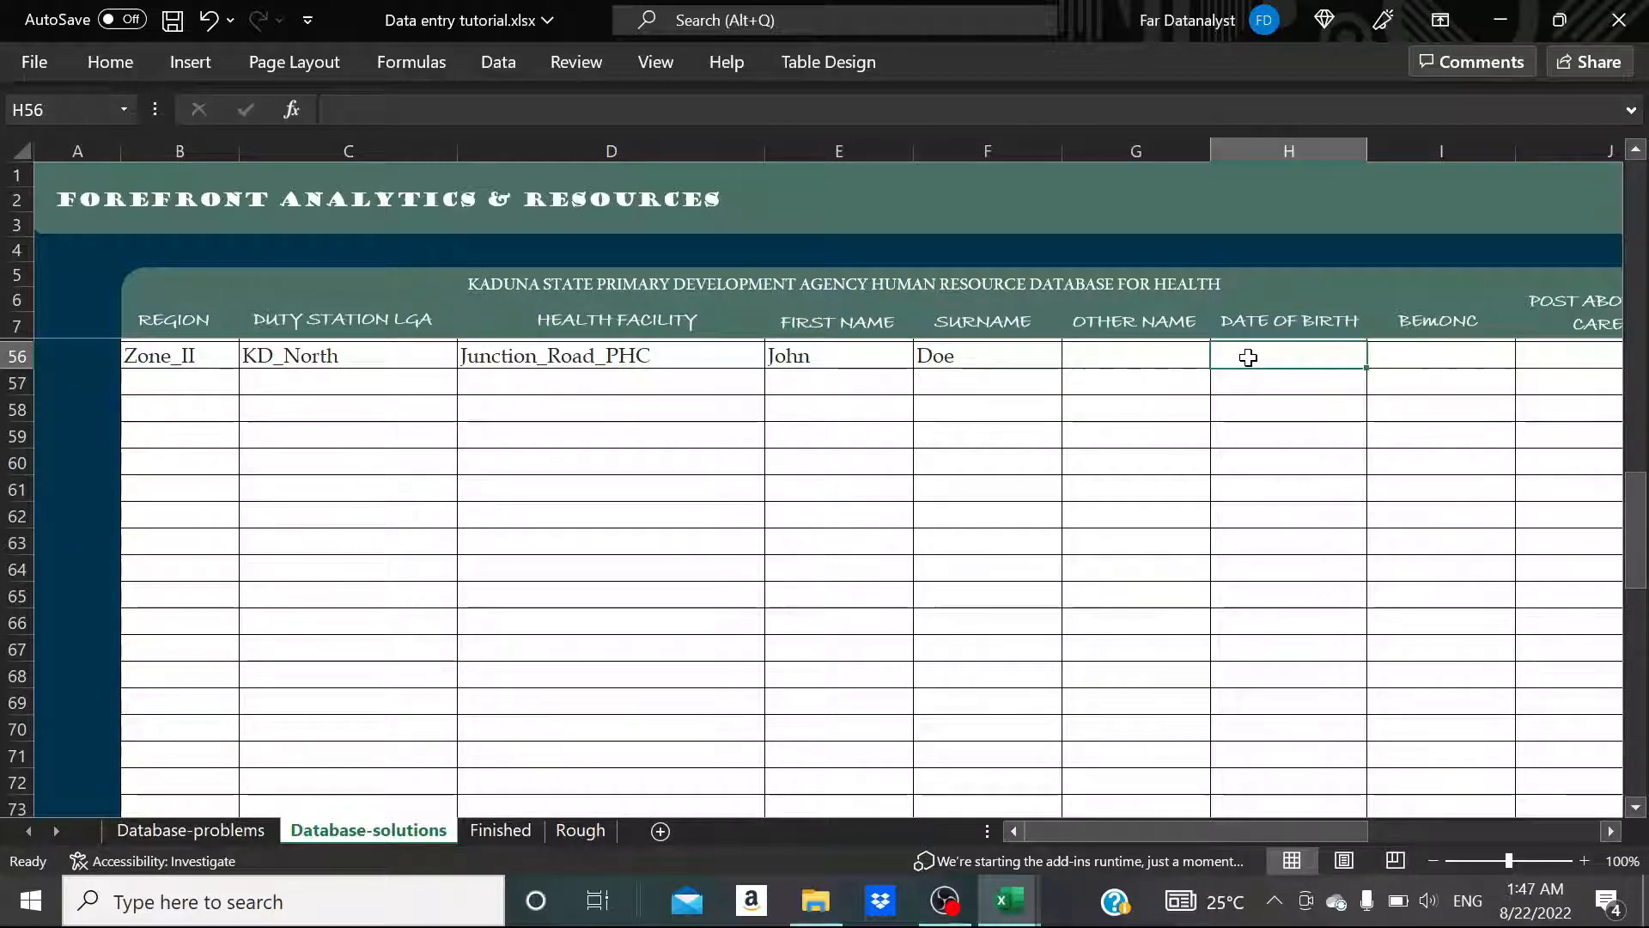
{"action": "type", "text": "1/1/"}
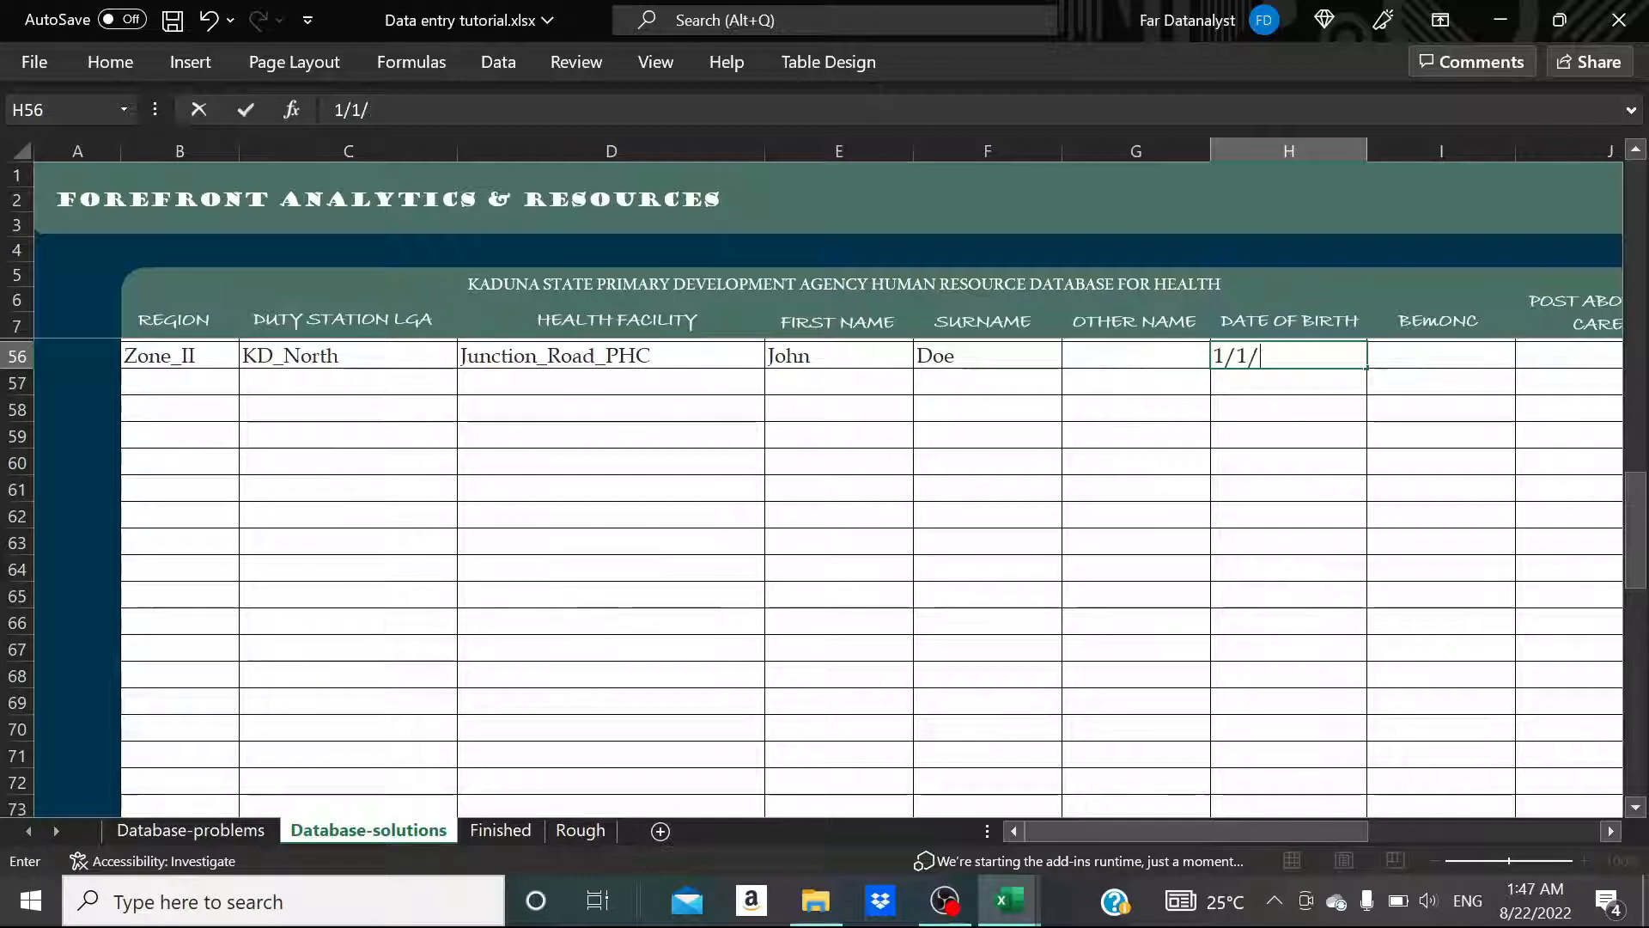
{"action": "type", "text": "1961"}
{"action": "key", "text": "Return"}
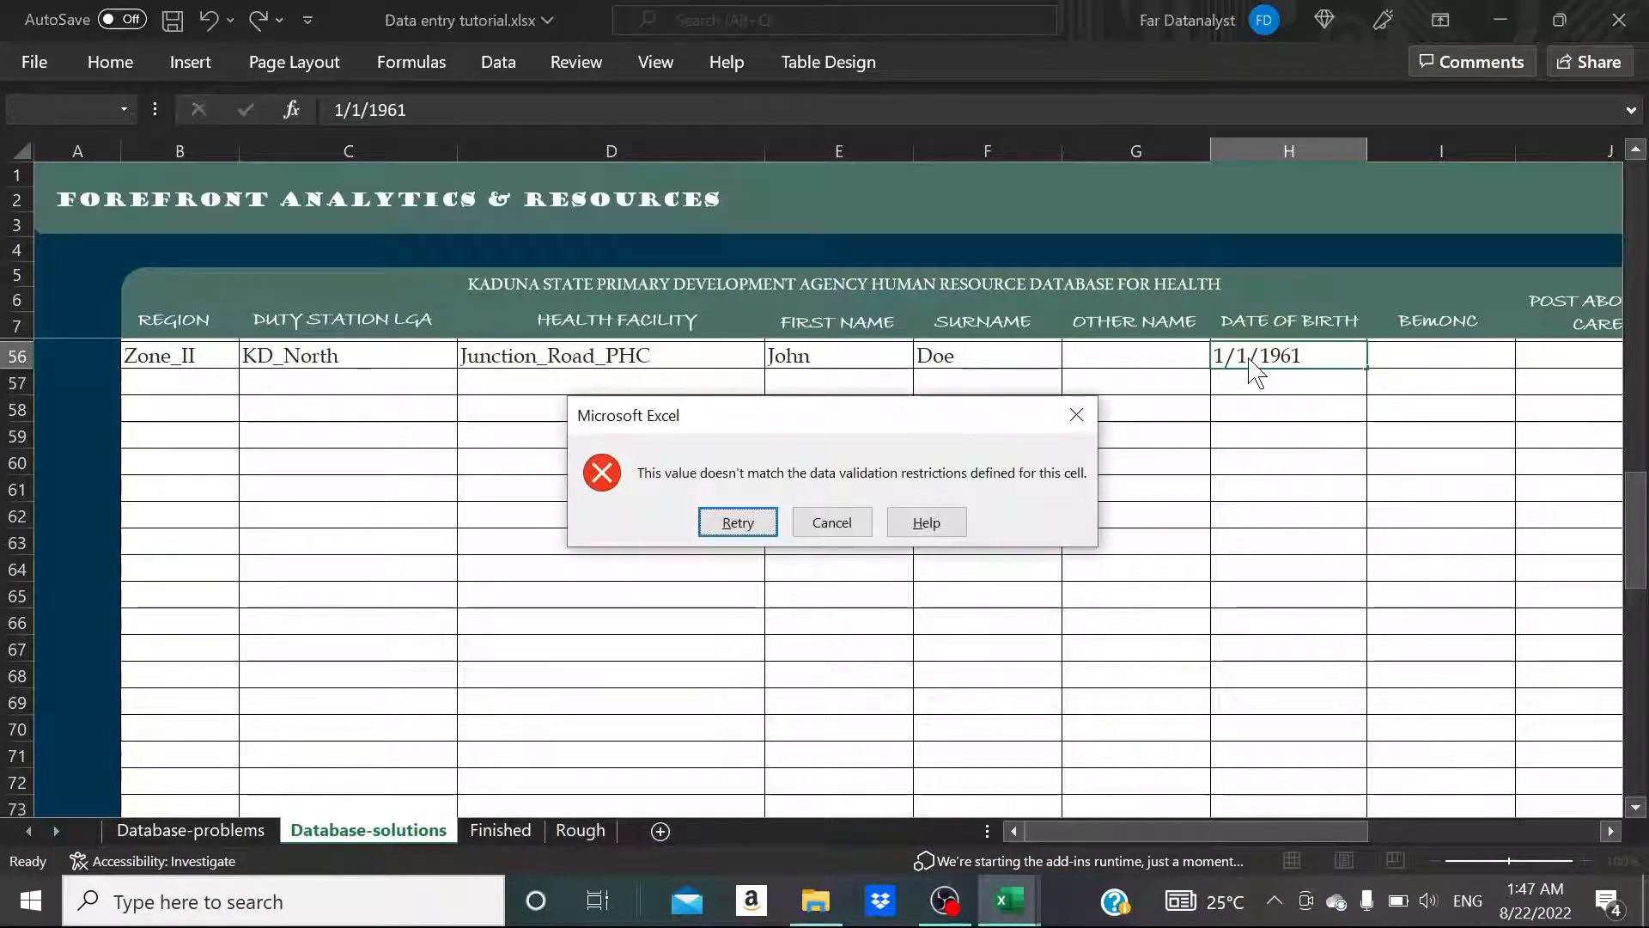
{"action": "left_click", "coordinate": [830, 522]}
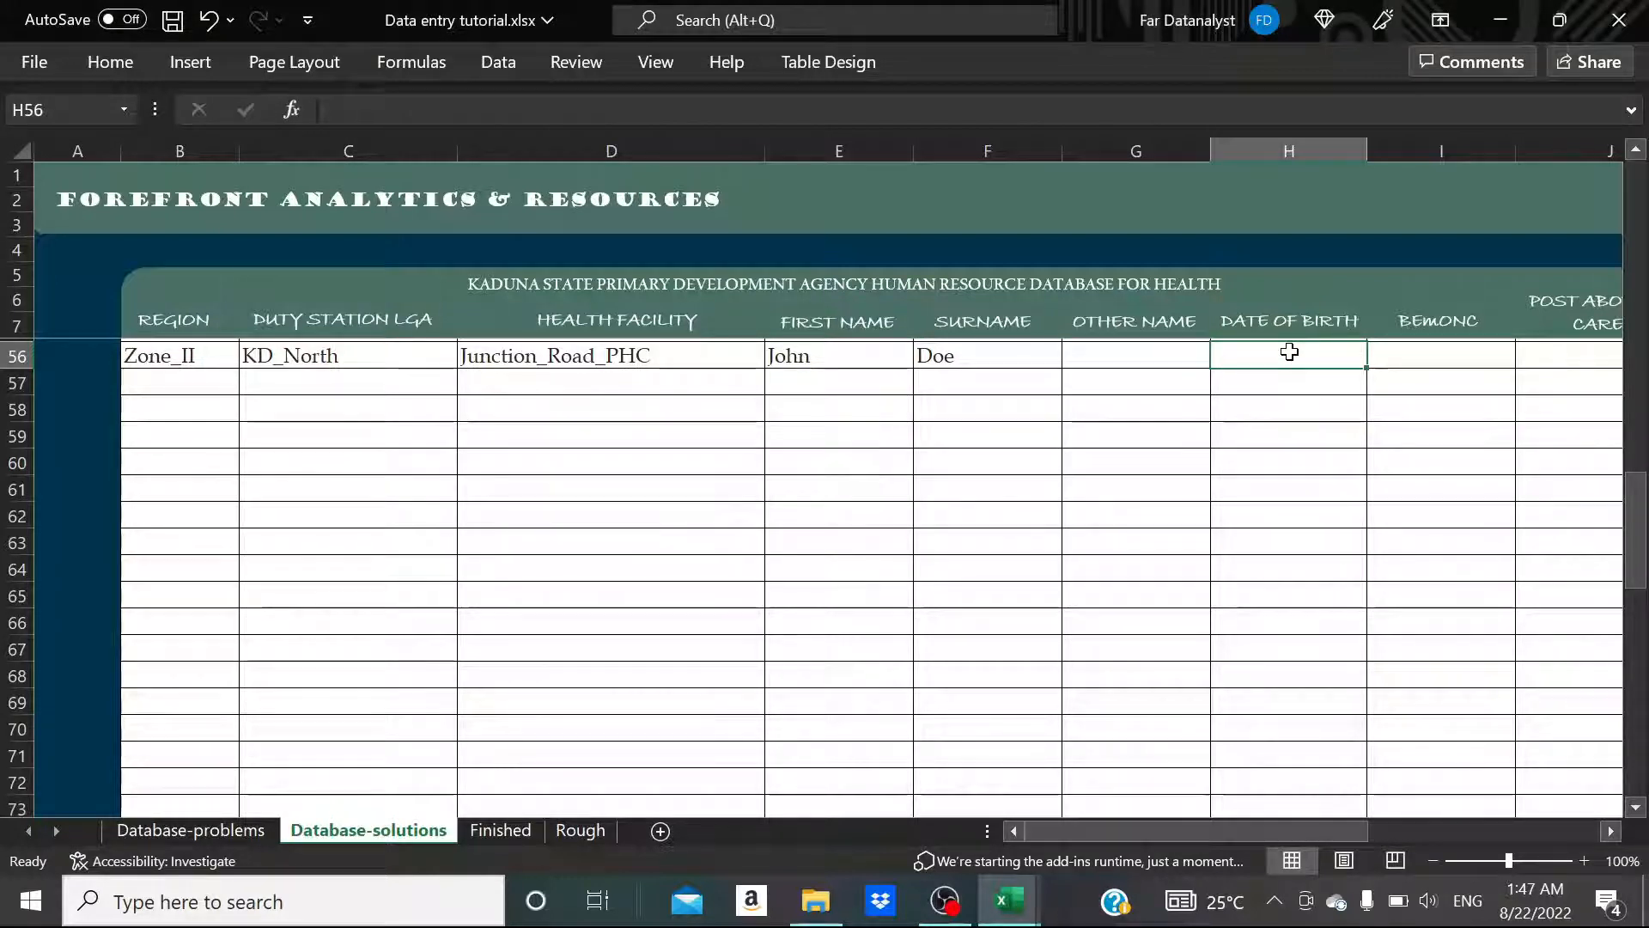
Enter the staff member's date of birth in row 56
{"action": "type", "text": "1/1/"}
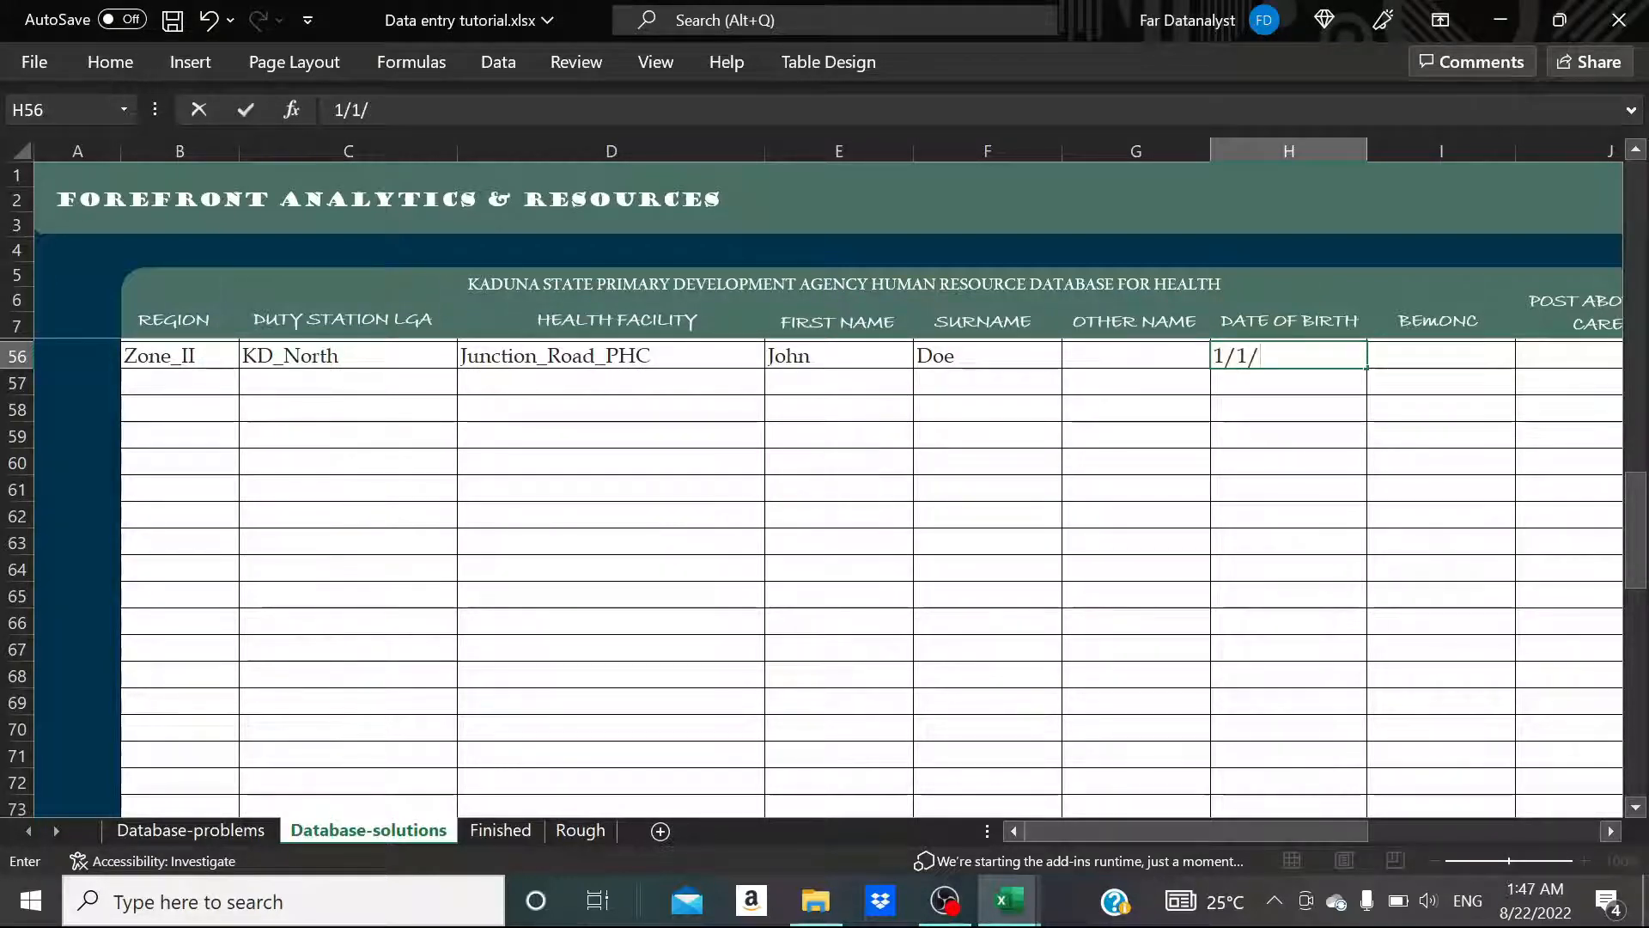
{"action": "type", "text": "19"}
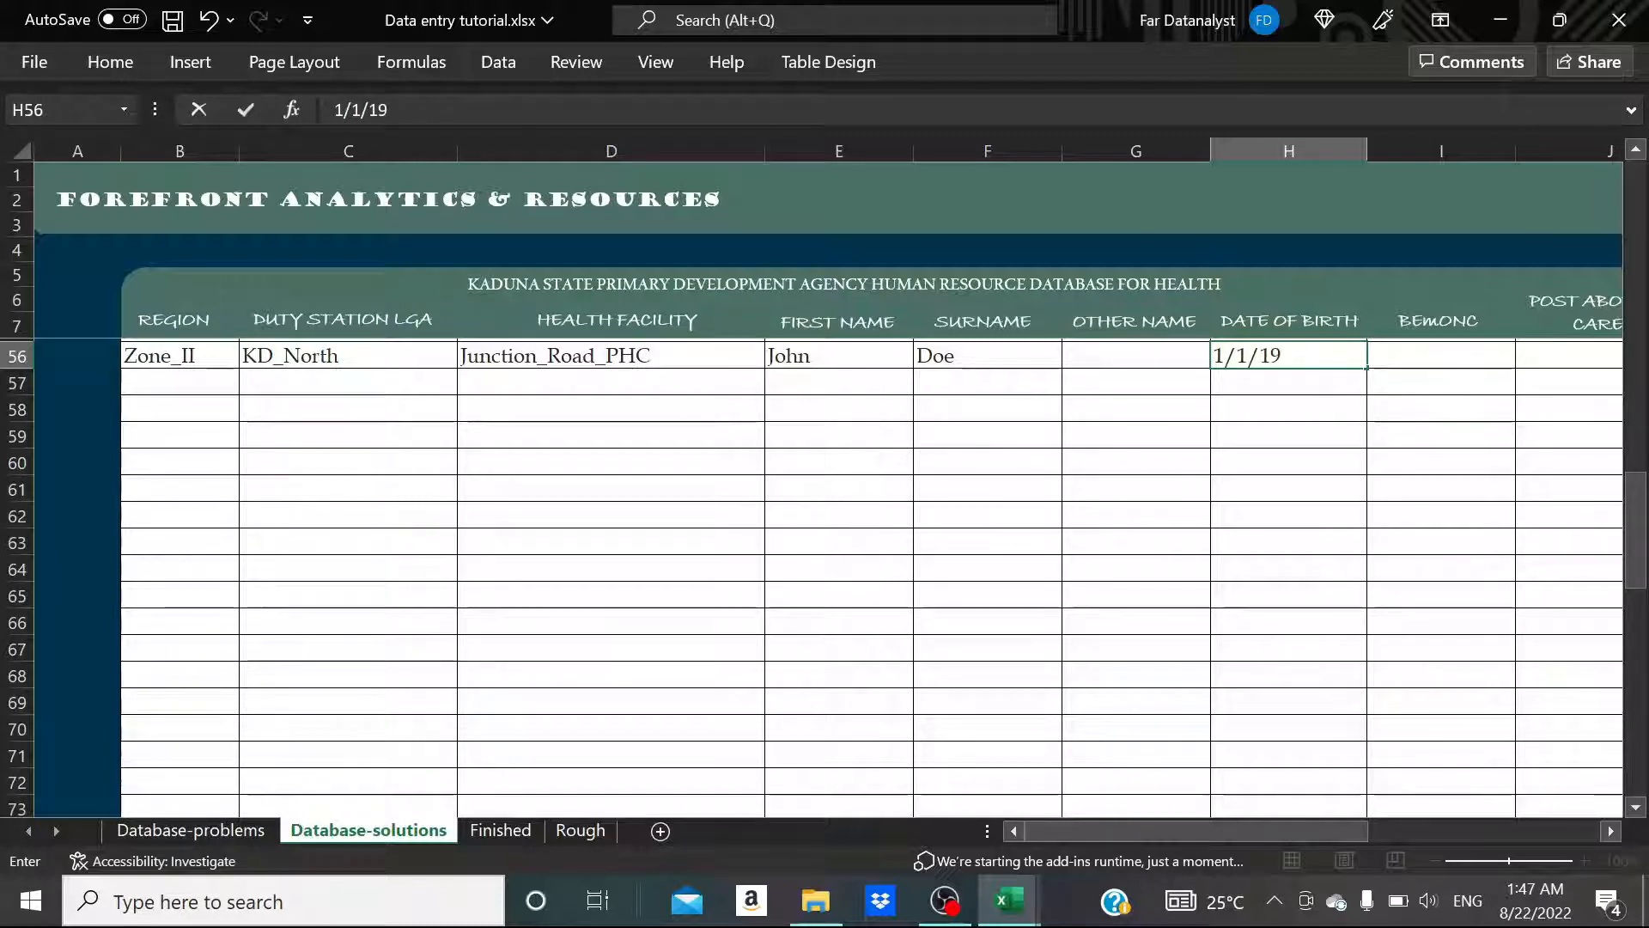
{"action": "type", "text": "67"}
{"action": "key", "text": "ctrl+Return"}
{"action": "key", "text": "Return"}
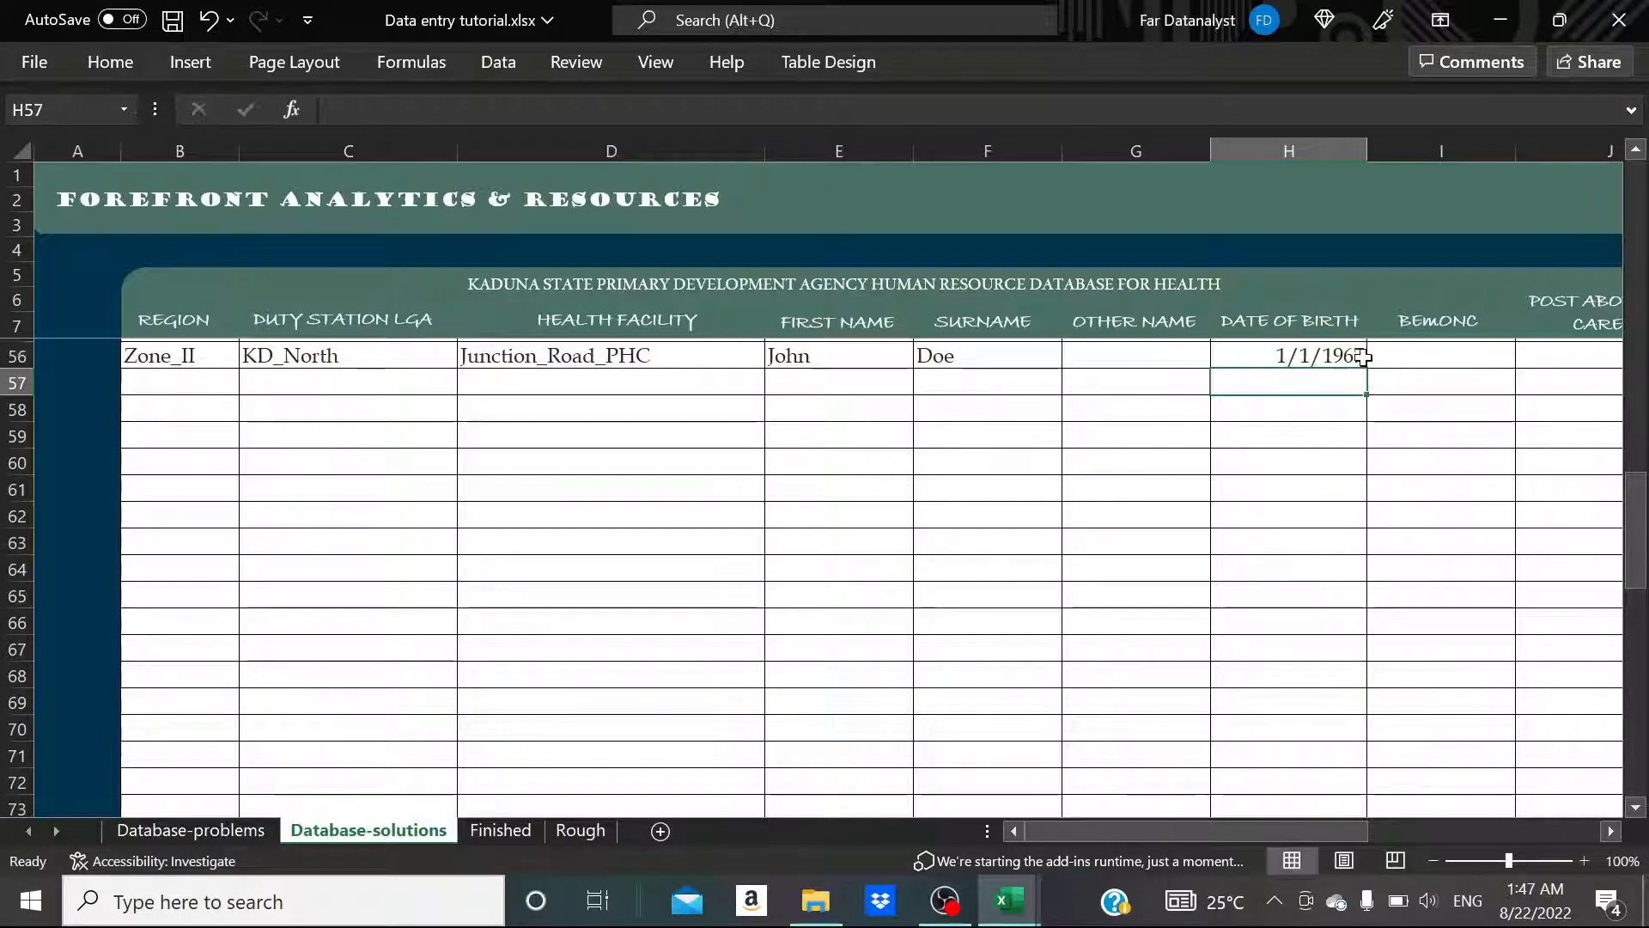
Record the row 56 skill codes as 0 for BEmONC and 1 for Post Abortion Care
{"action": "scroll", "coordinate": [1417, 360], "scroll_direction": "right", "scroll_amount": 5}
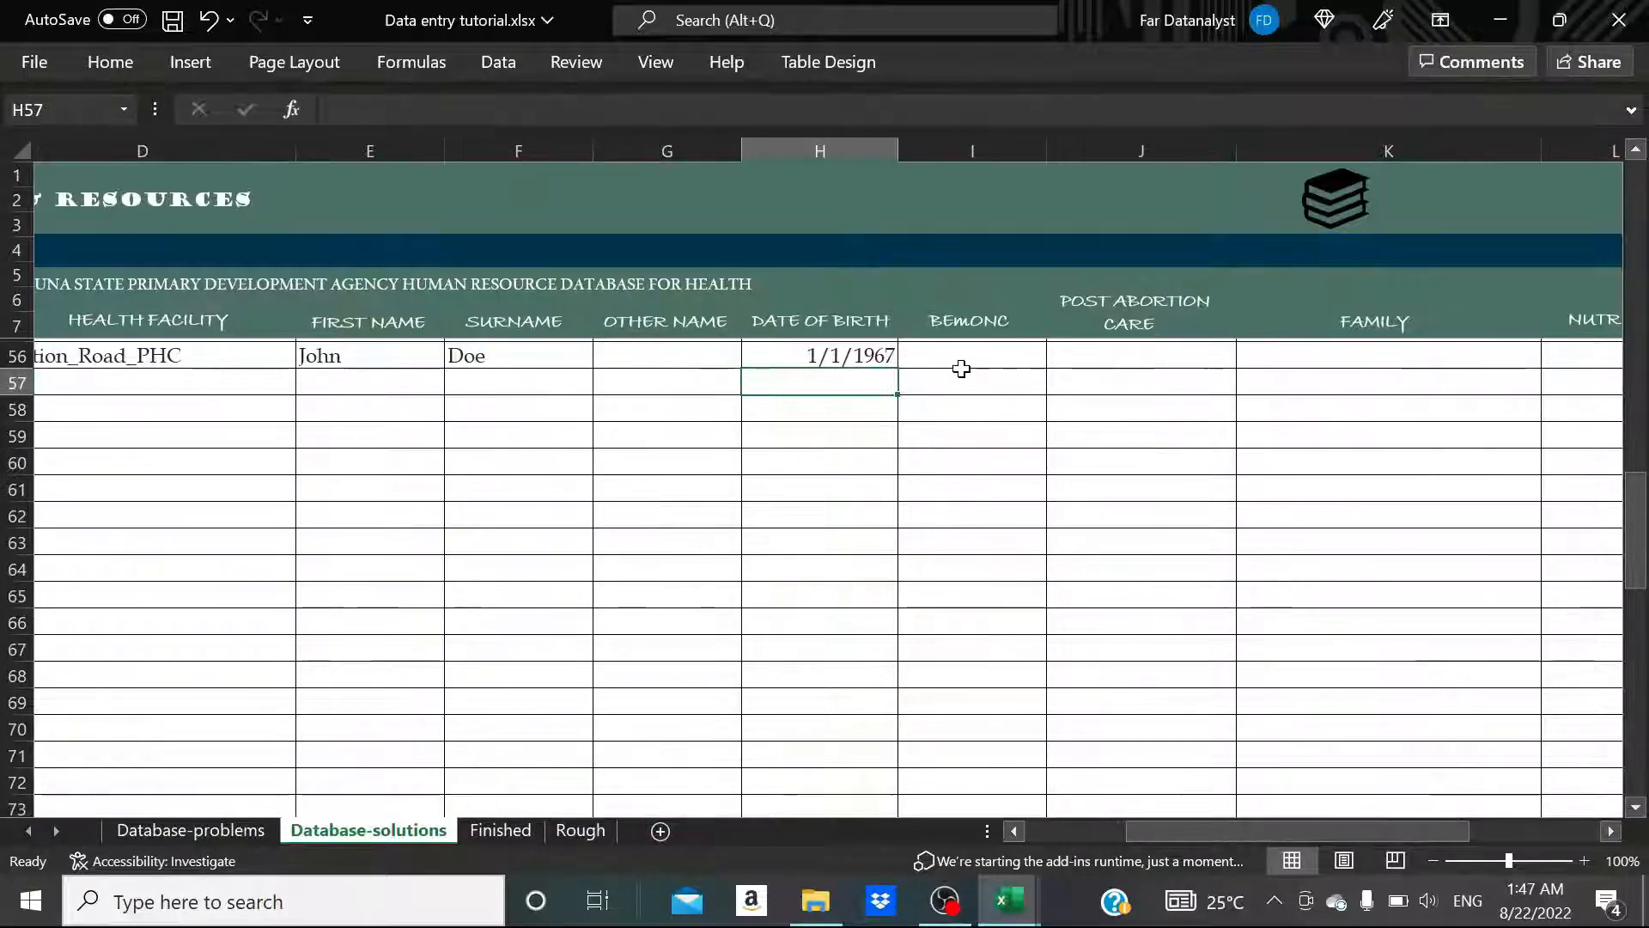
{"action": "left_click", "coordinate": [944, 361]}
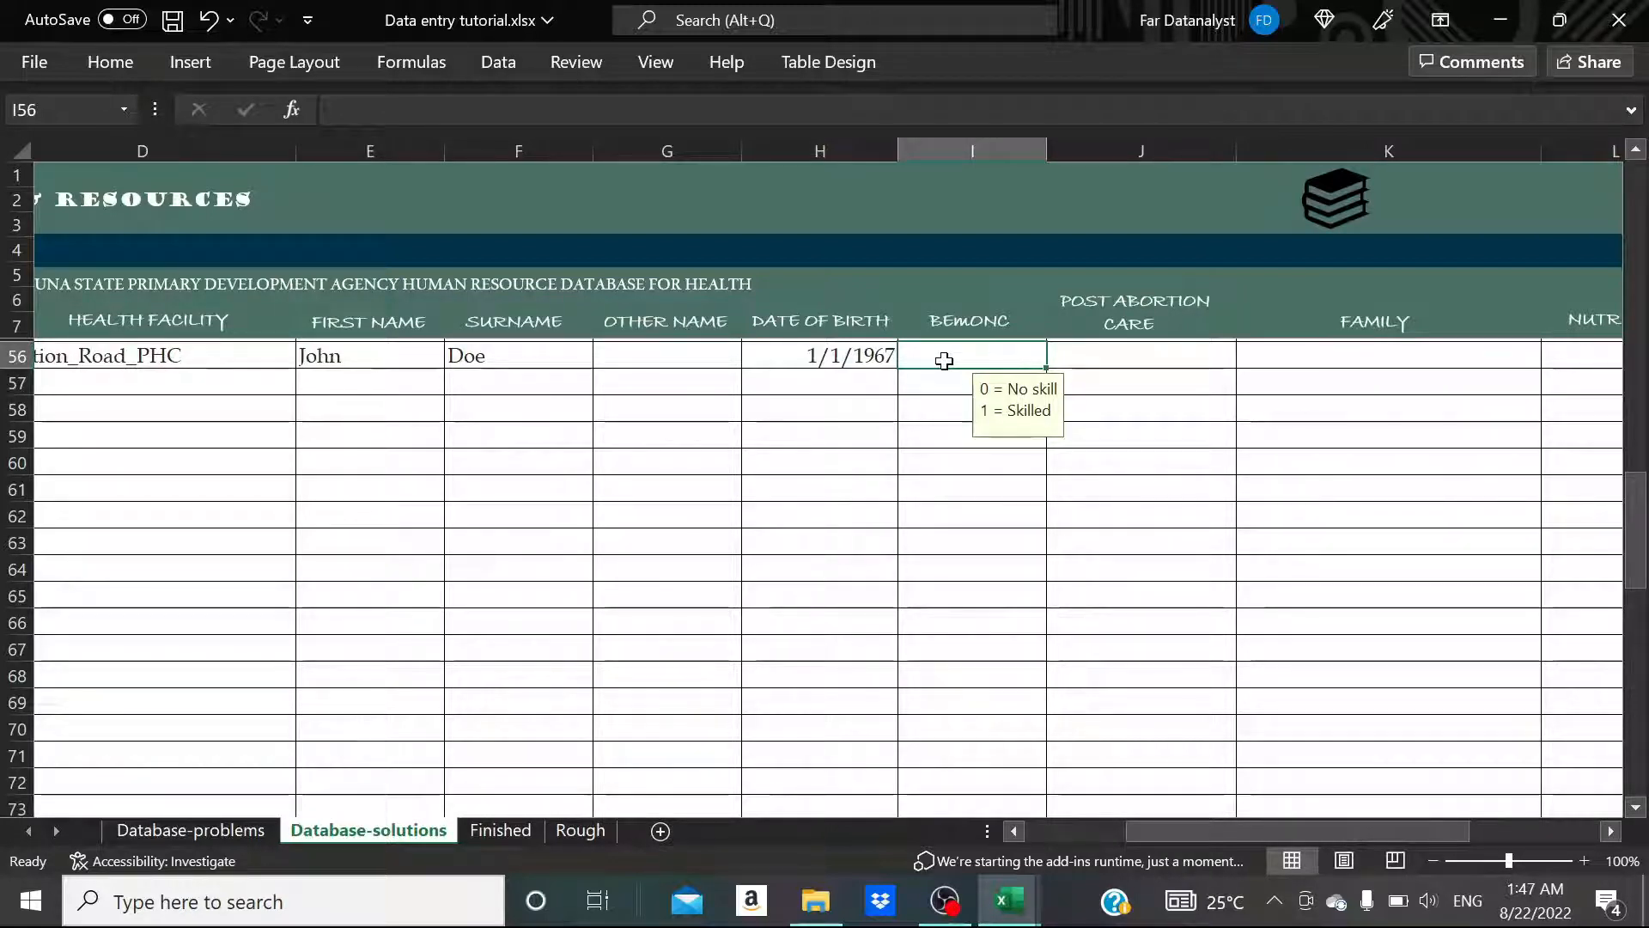
{"action": "type", "text": "0"}
{"action": "key", "text": "Return"}
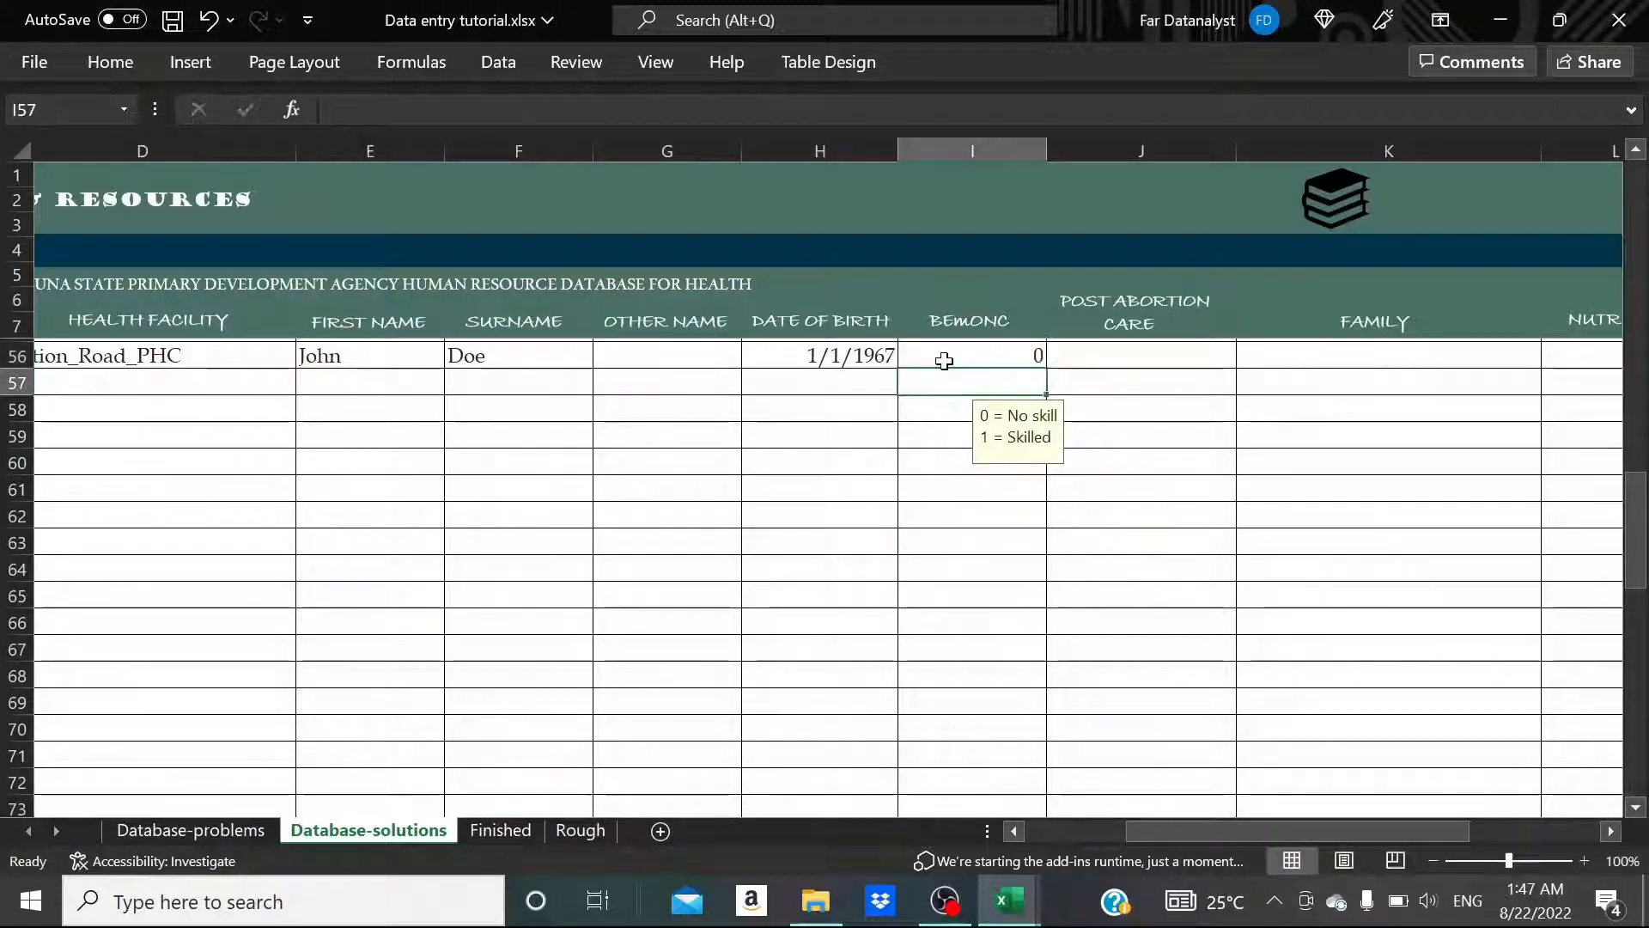
{"action": "left_click", "coordinate": [1079, 355]}
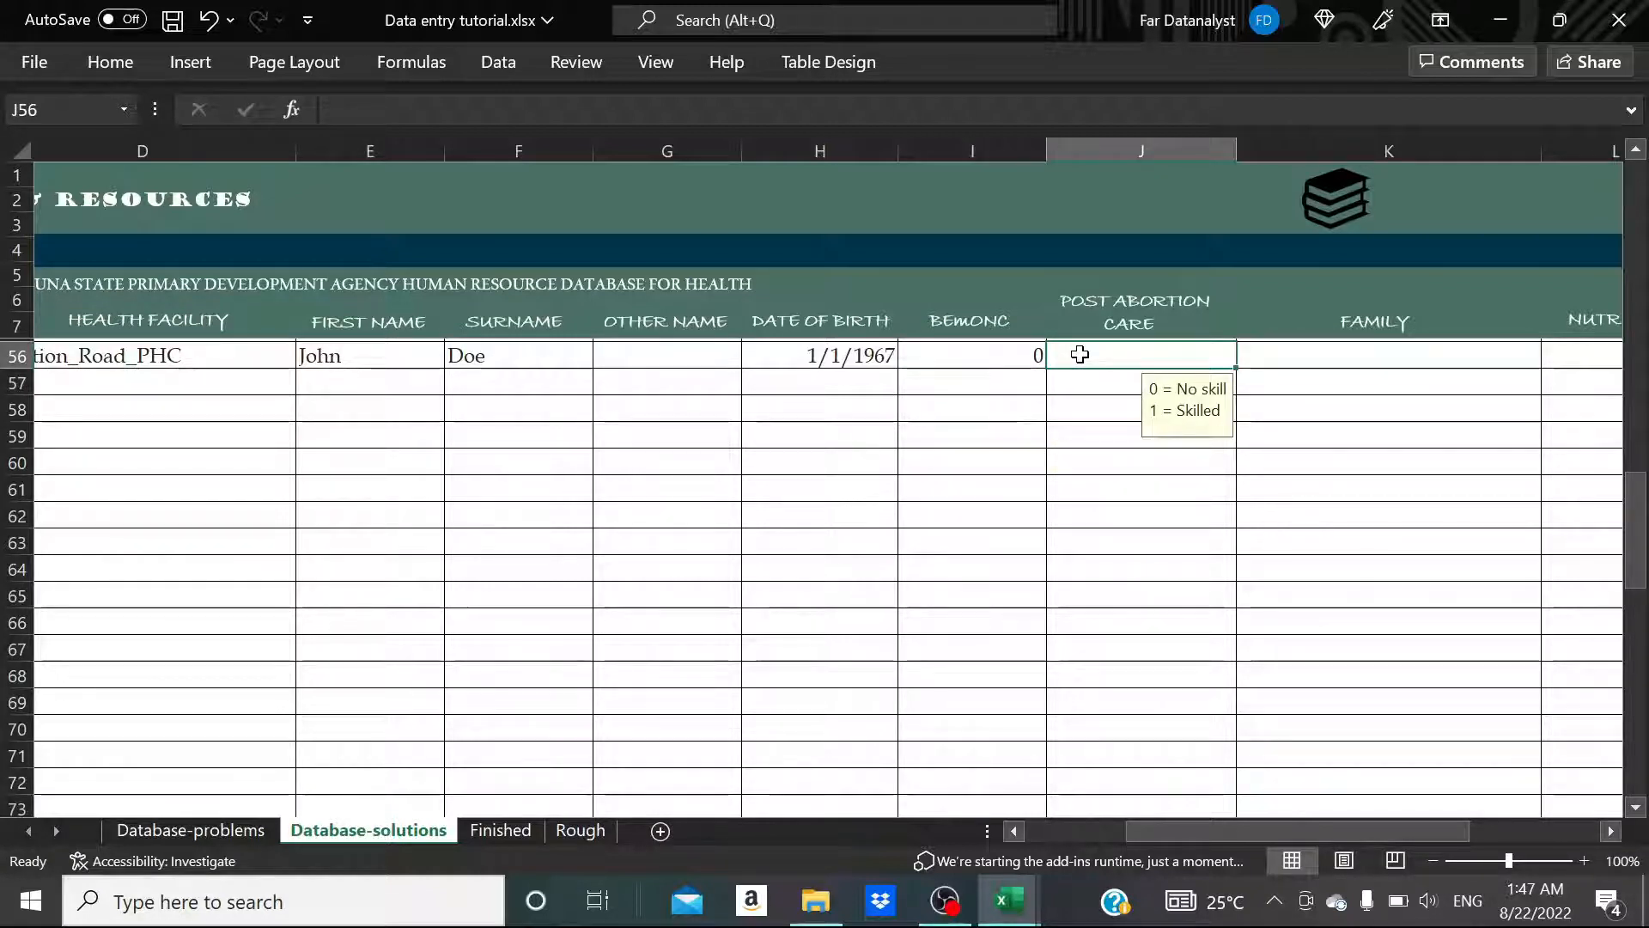
{"action": "type", "text": "1"}
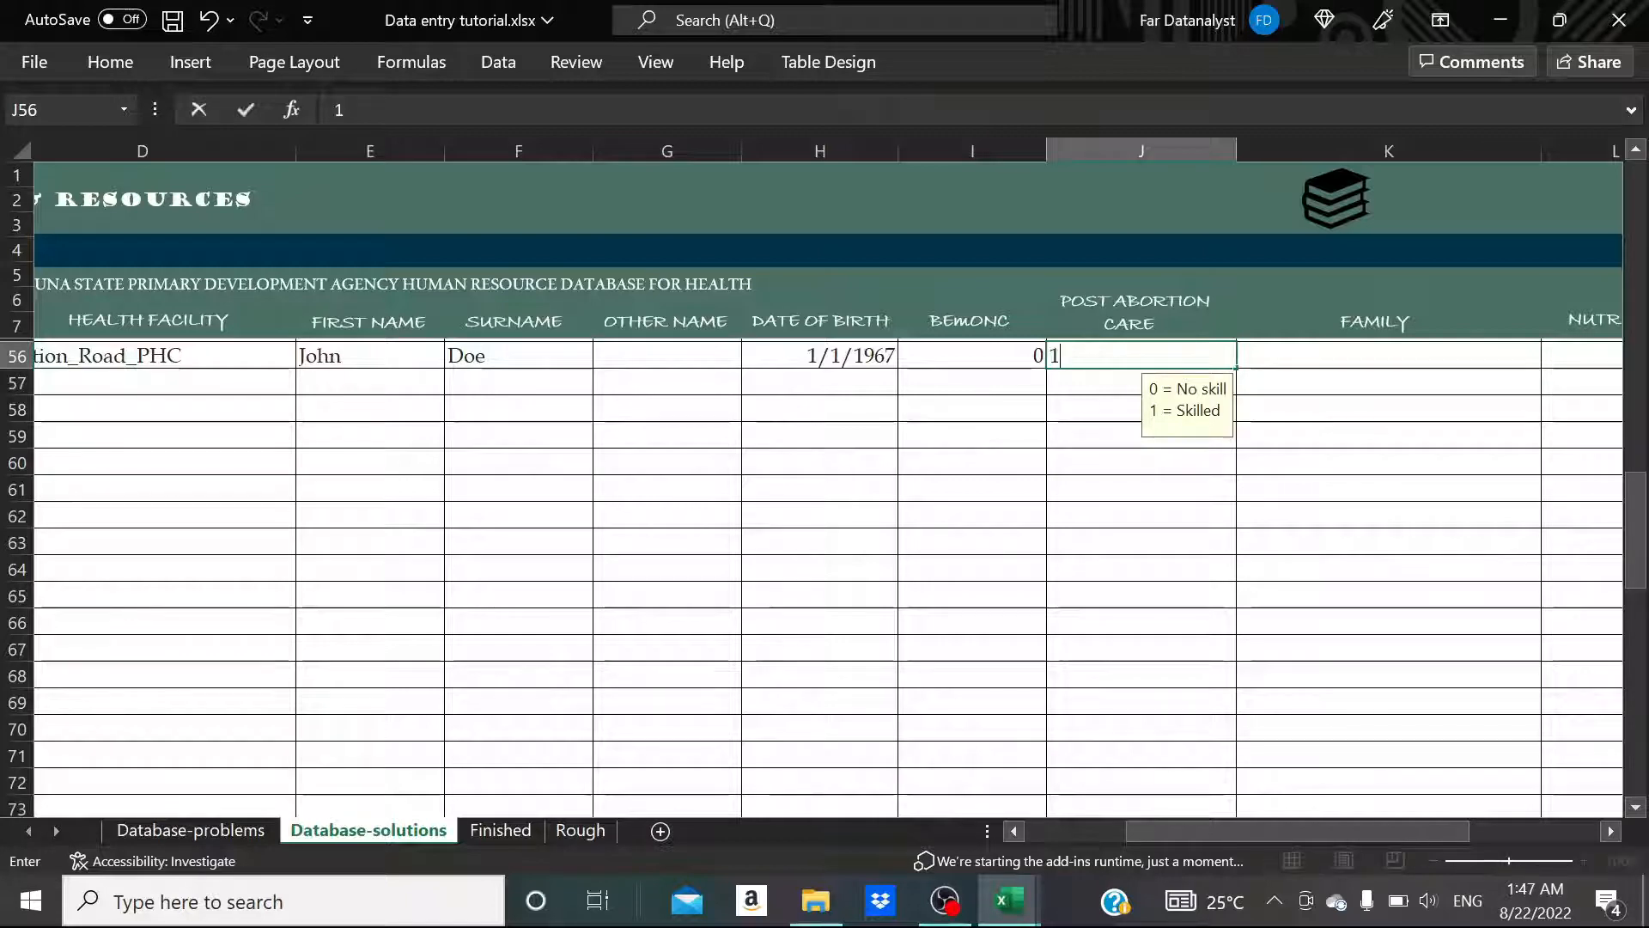
{"action": "key", "text": "Return"}
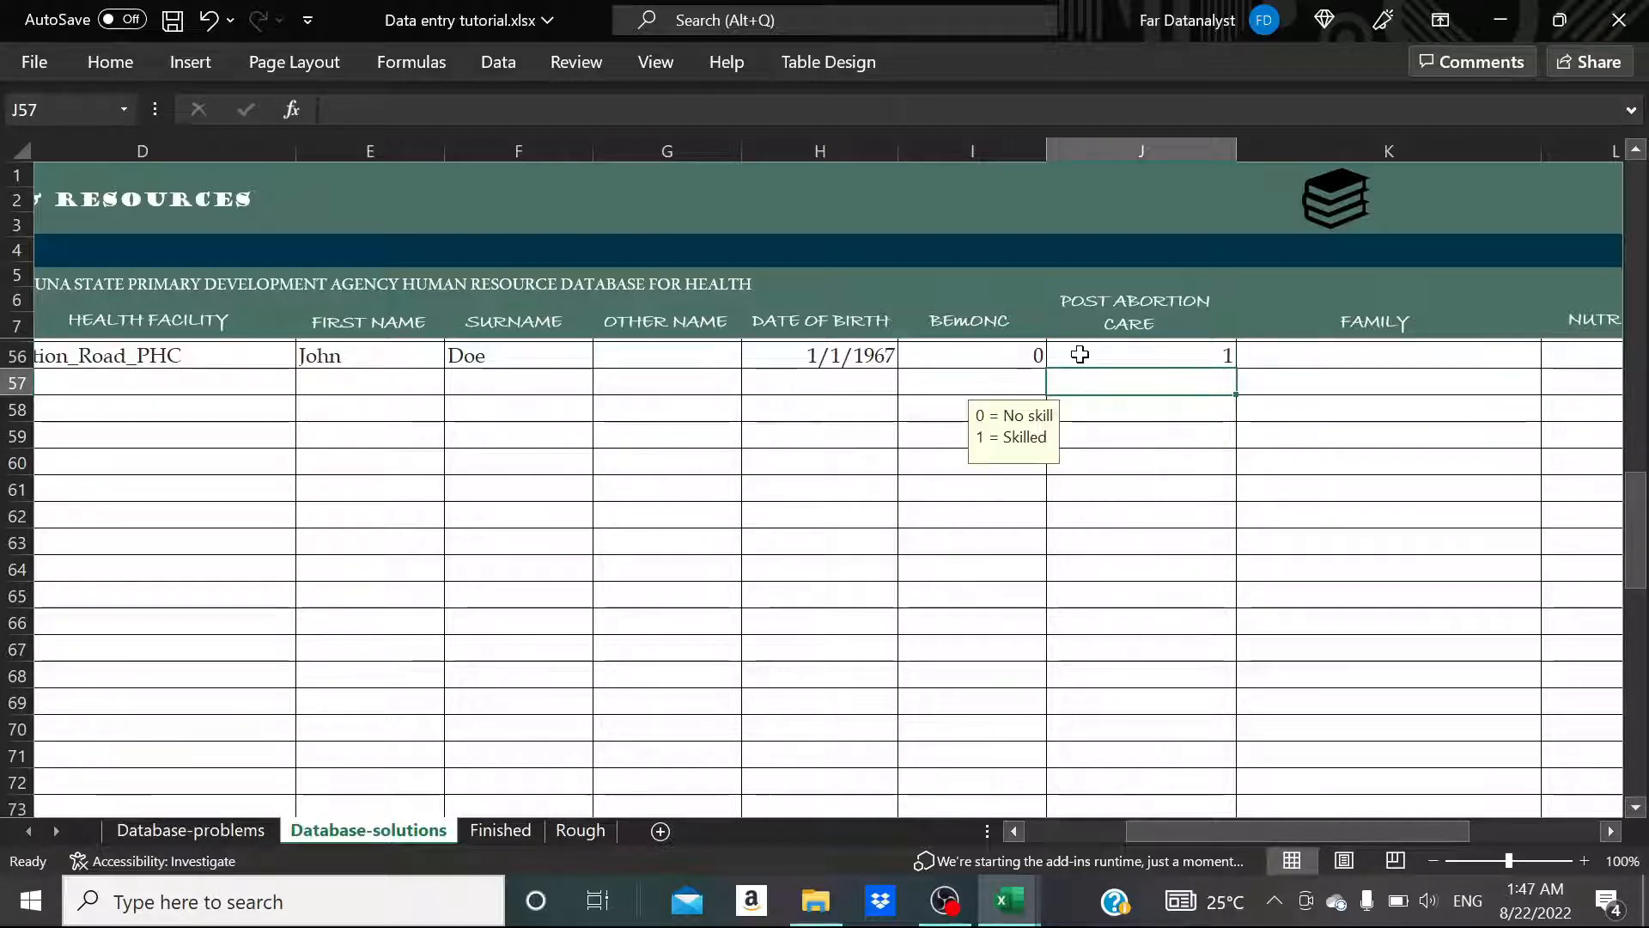
Fill row 56's remaining skill codes: Family 1, Nutrition 0, G-ANC 1, Pneumonia 0 and Malaria 0
{"action": "scroll", "coordinate": [1080, 354], "scroll_direction": "right", "scroll_amount": 3}
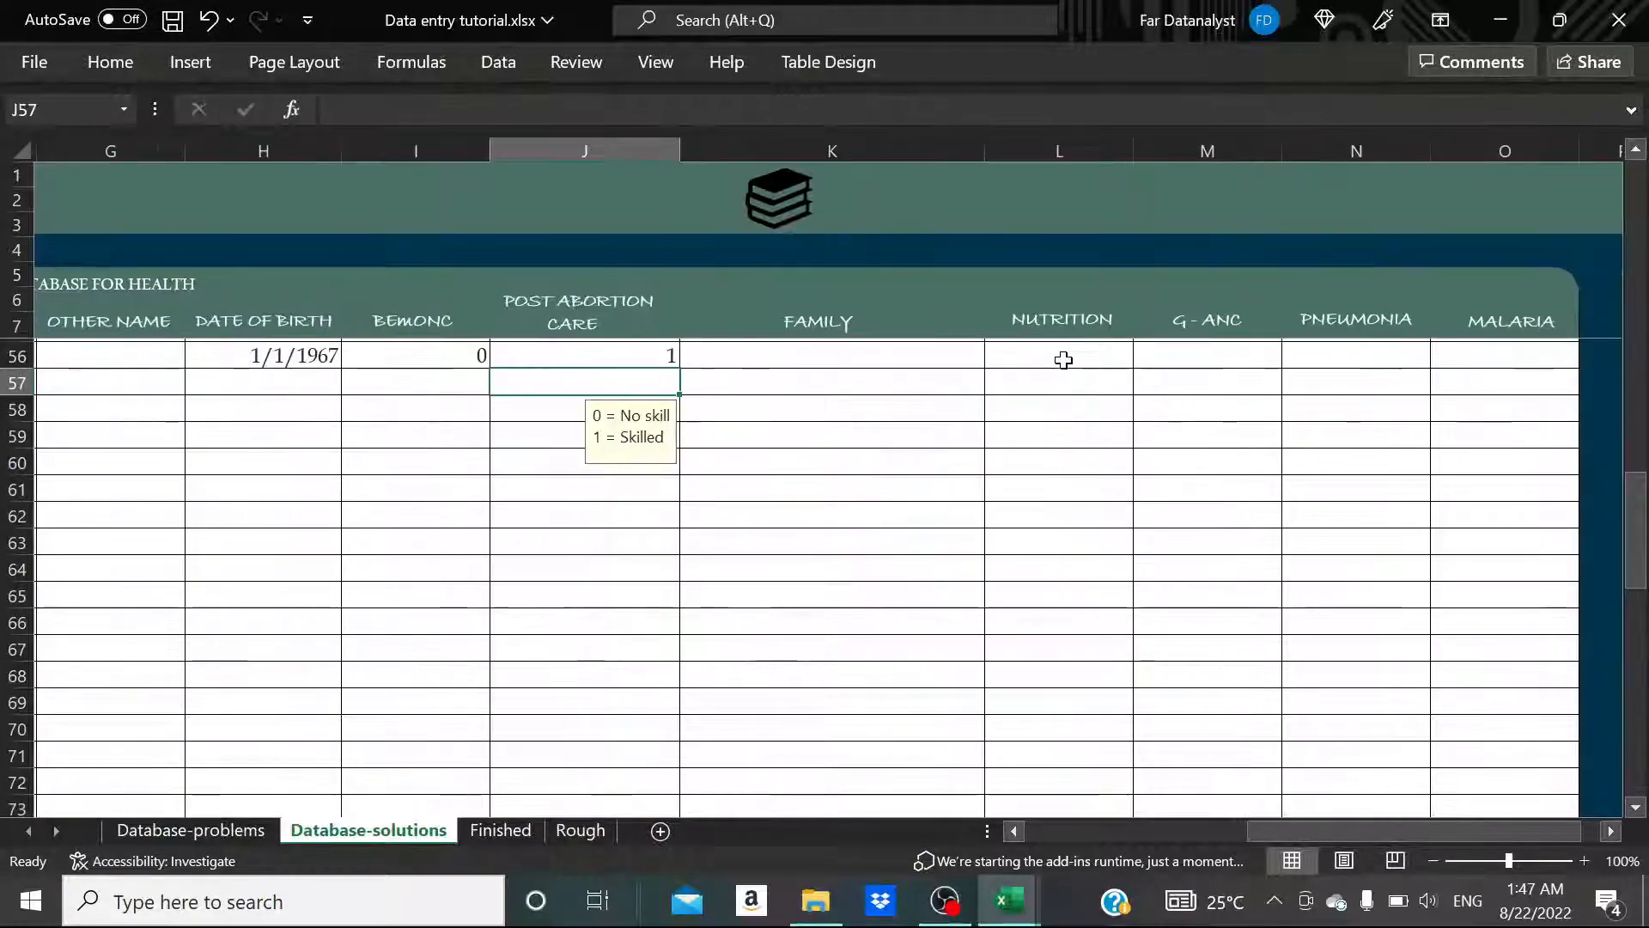
{"action": "left_click", "coordinate": [921, 353]}
{"action": "type", "text": "1"}
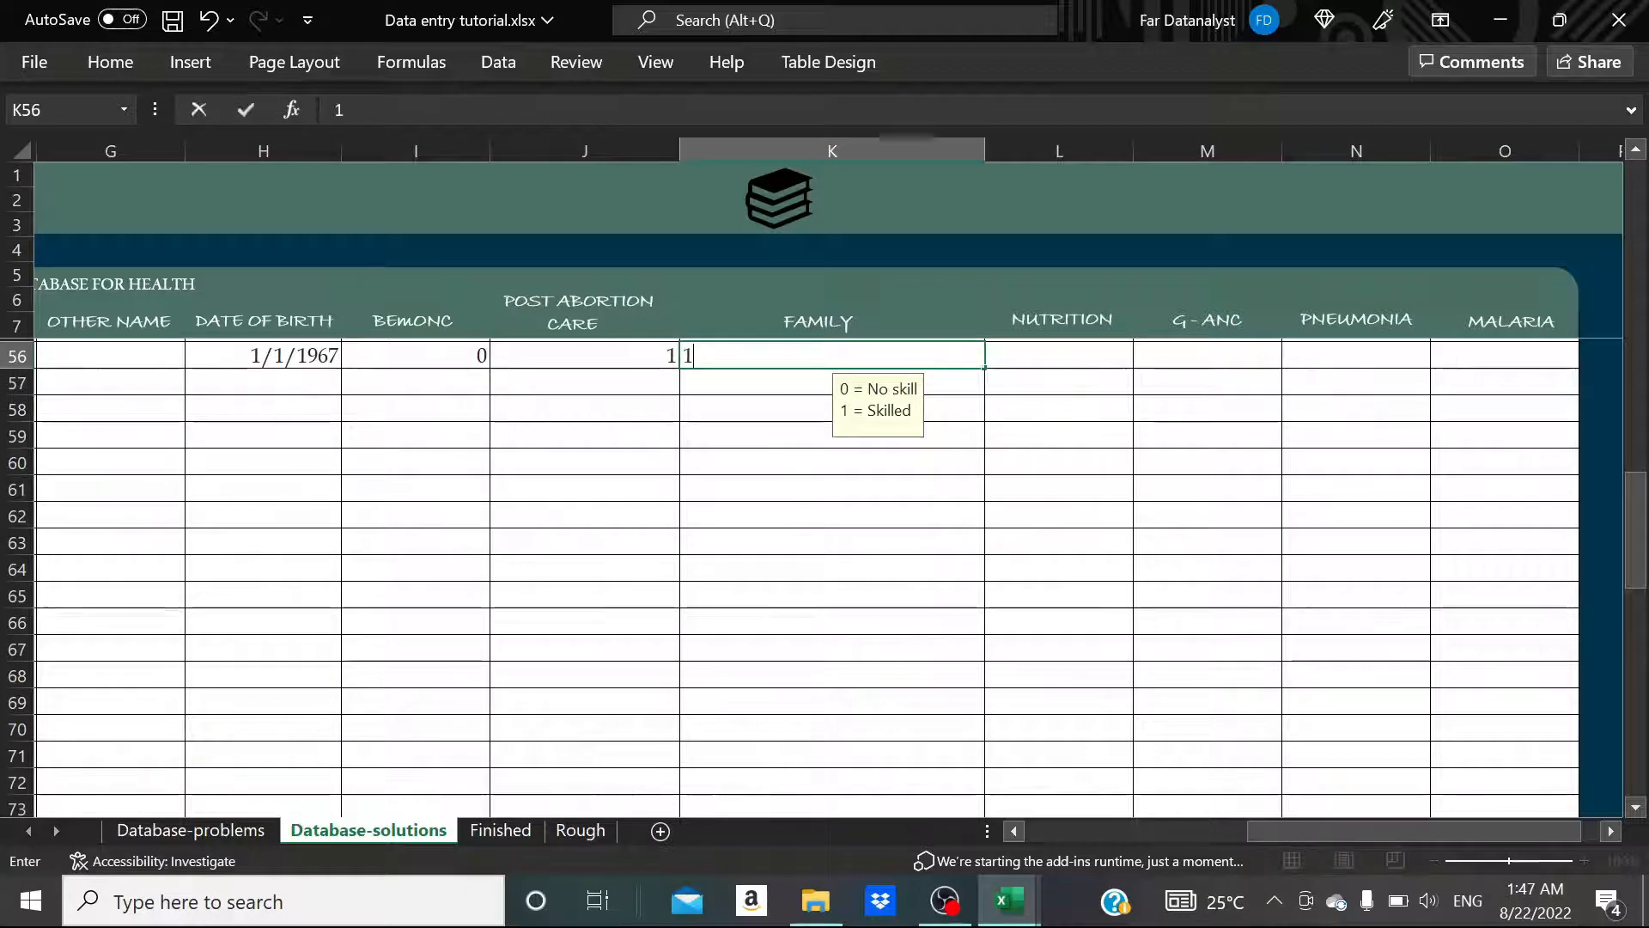
{"action": "key", "text": "Tab"}
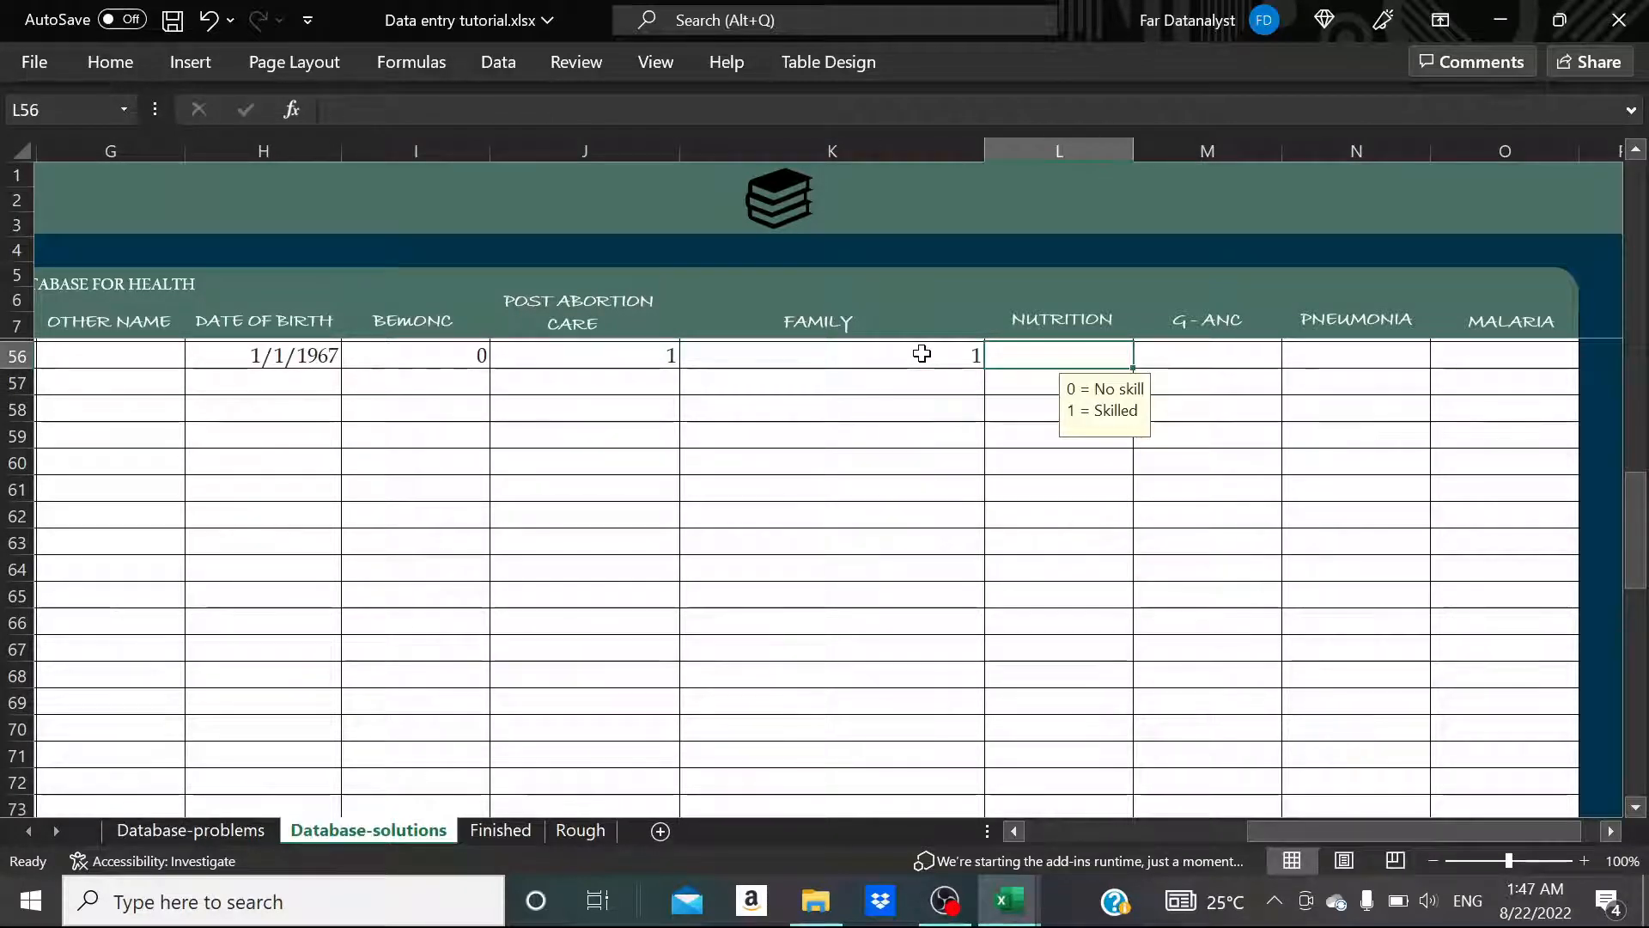
{"action": "type", "text": "0"}
{"action": "key", "text": "Tab"}
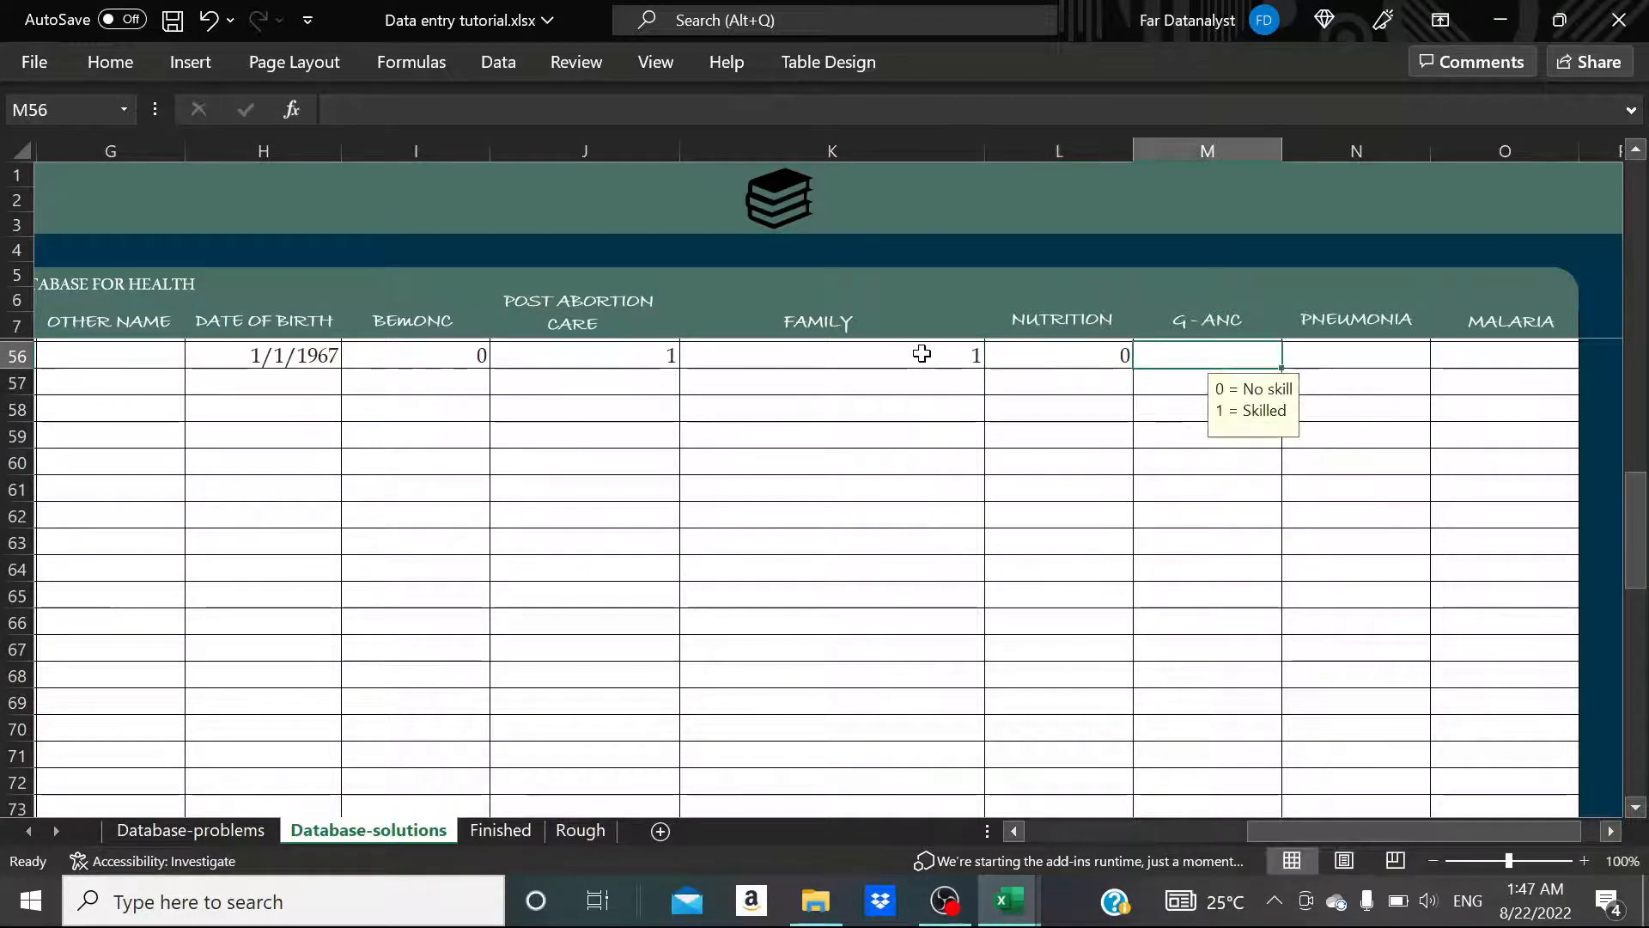
{"action": "type", "text": "1"}
{"action": "key", "text": "Tab"}
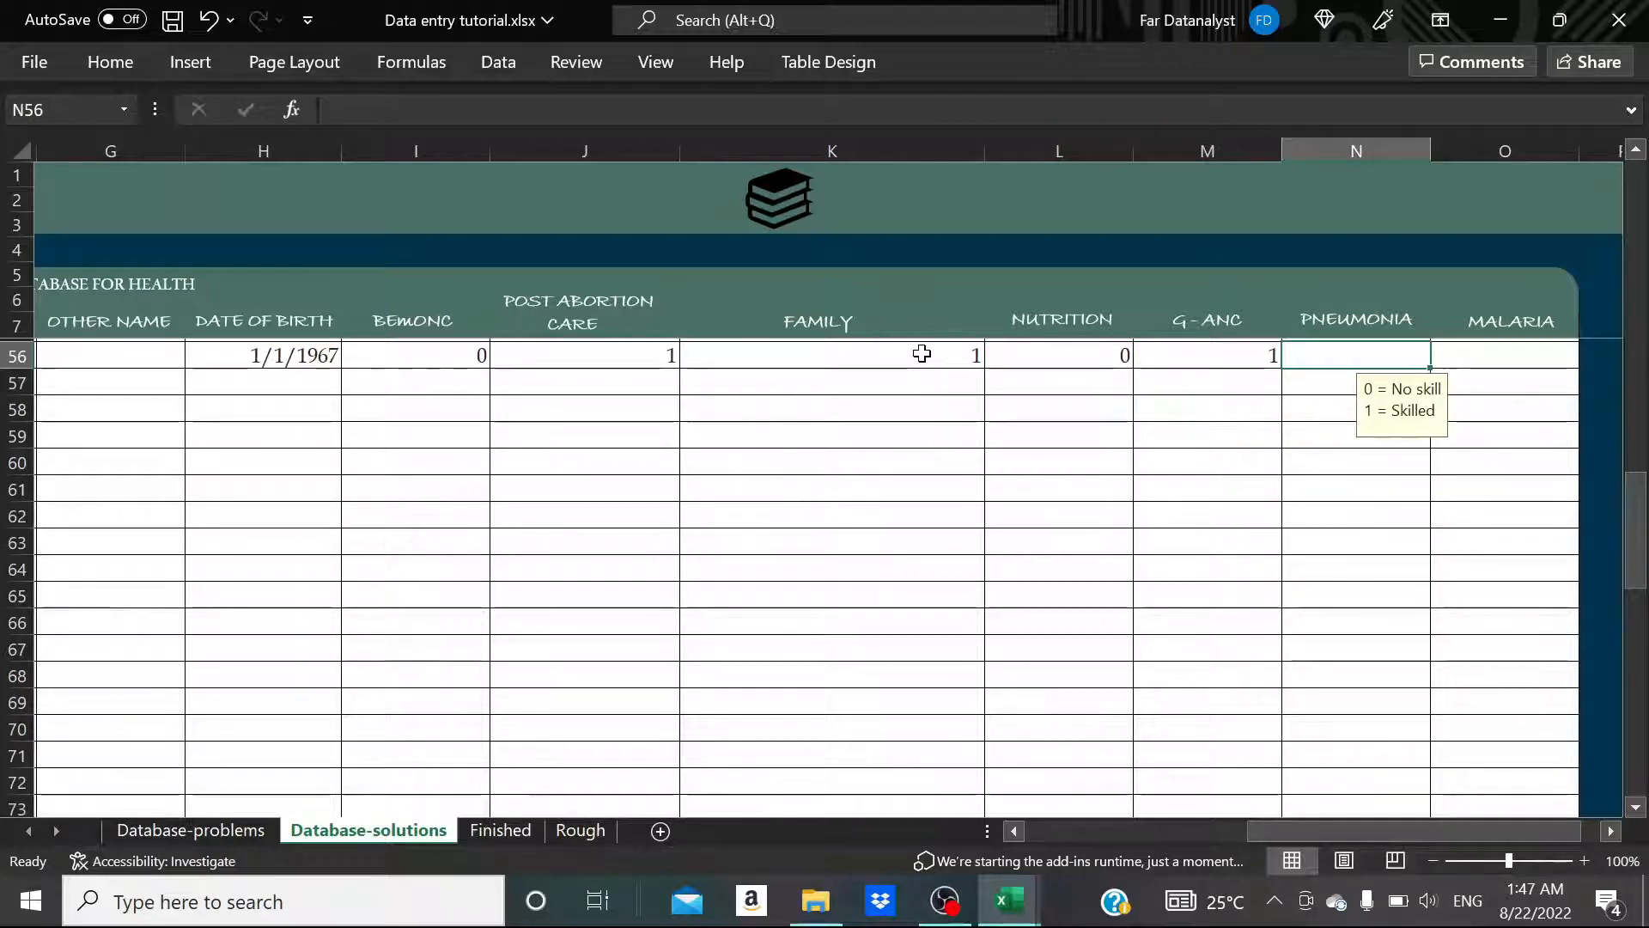
{"action": "type", "text": "0"}
{"action": "key", "text": "Tab"}
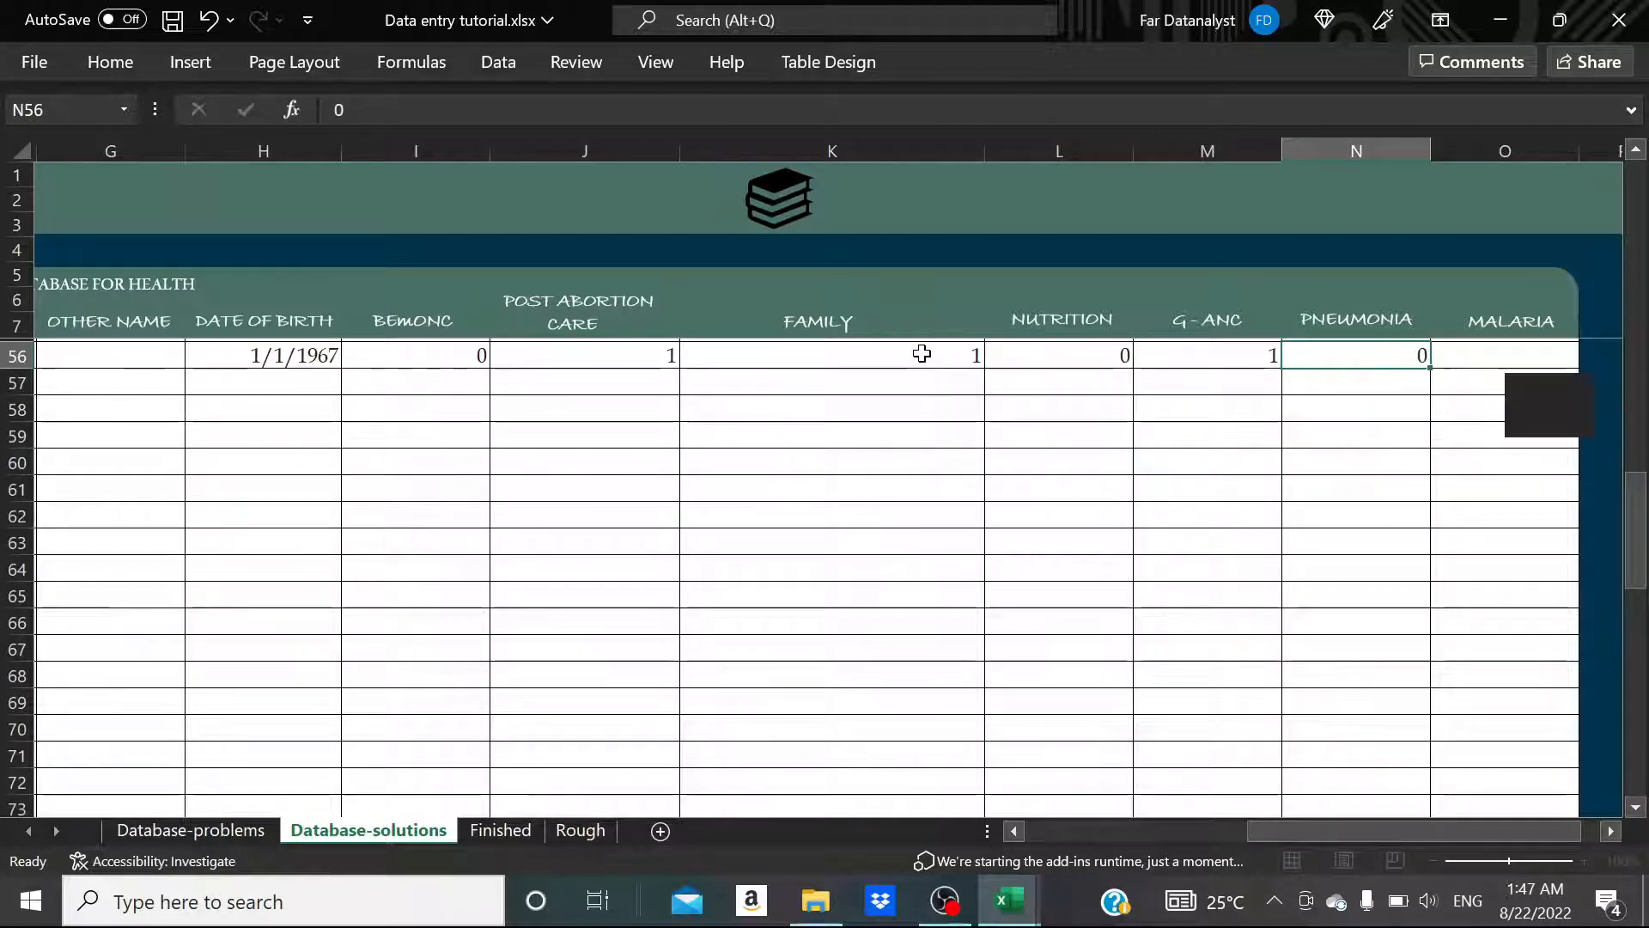
{"action": "type", "text": "0"}
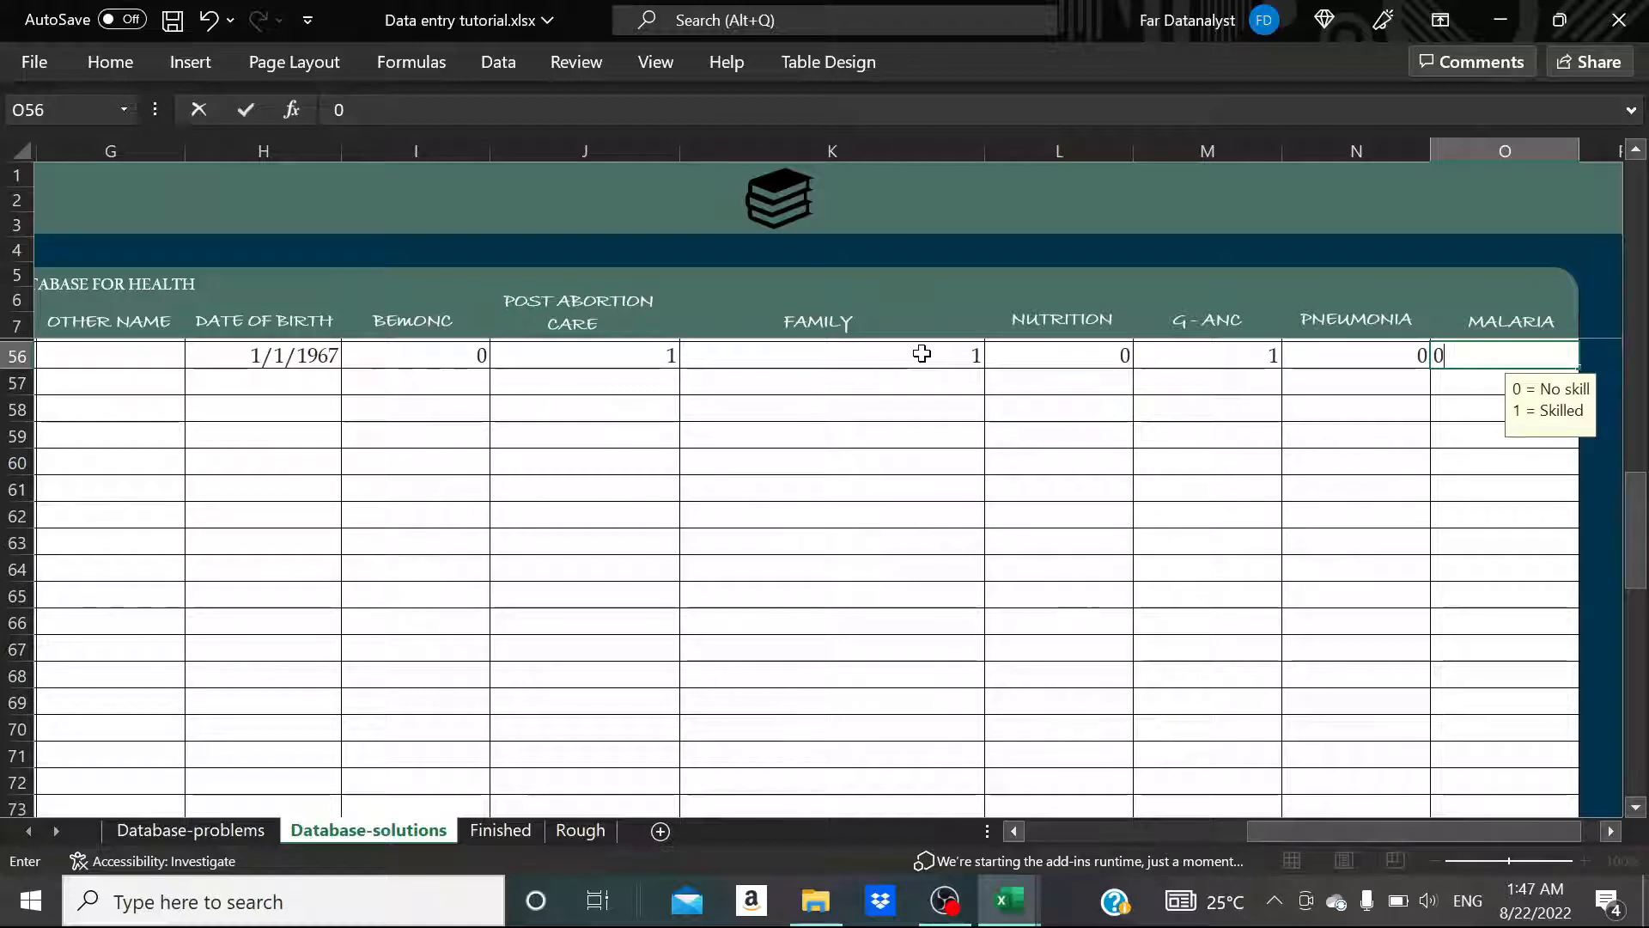
{"action": "key", "text": "Return"}
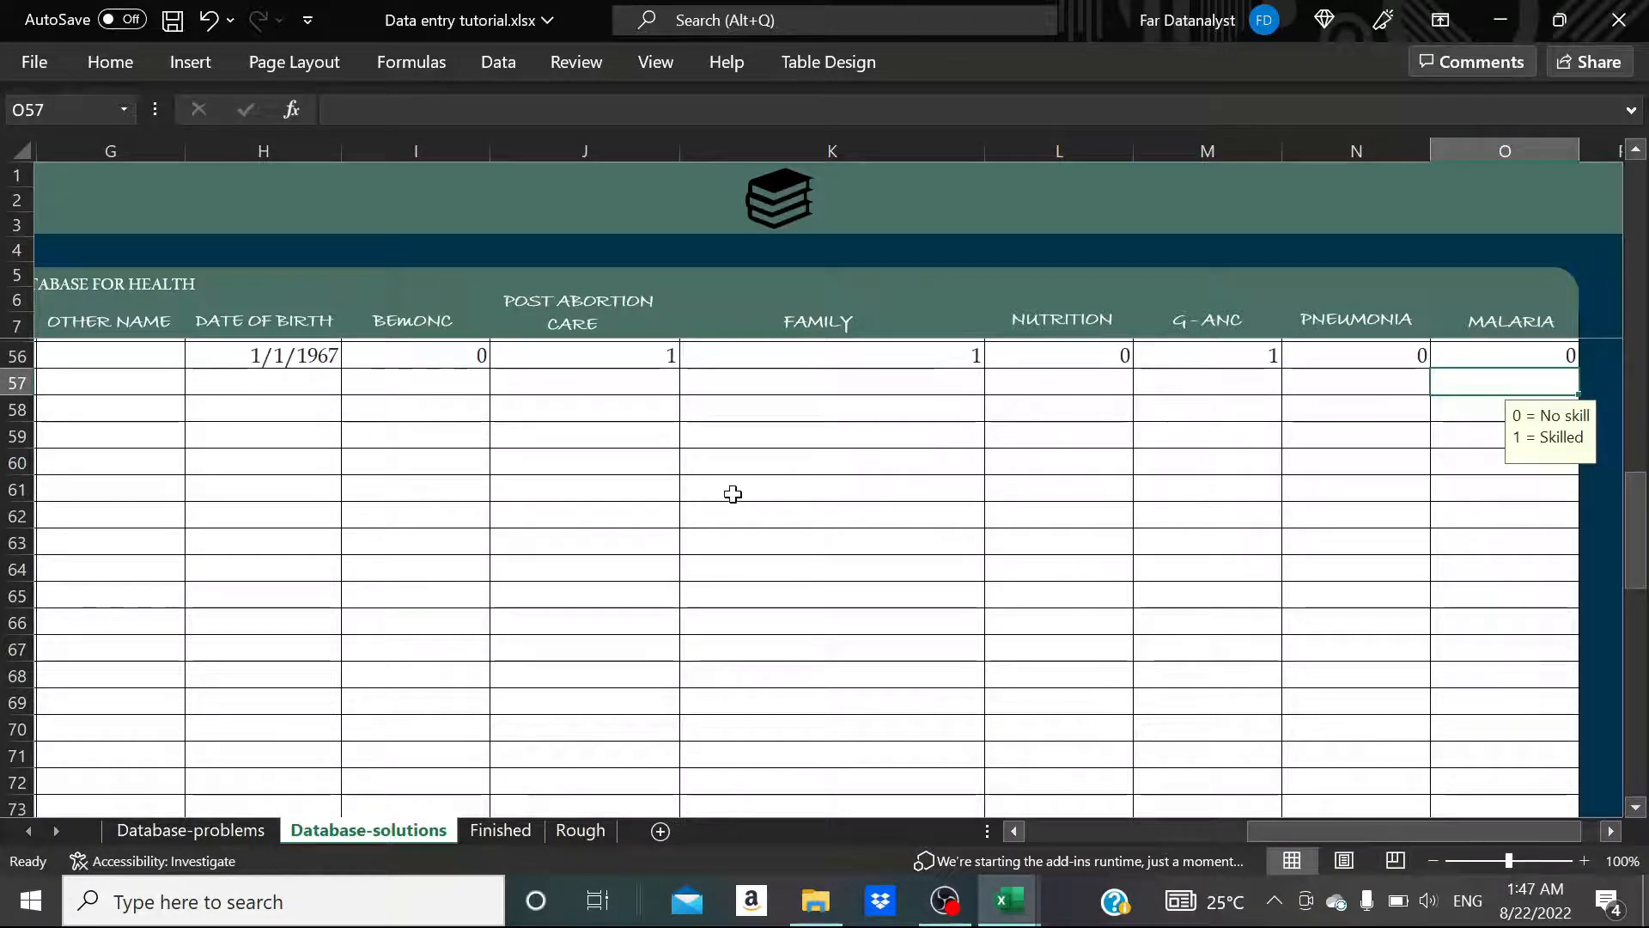
{"action": "scroll", "coordinate": [733, 494], "scroll_direction": "left", "scroll_amount": 3}
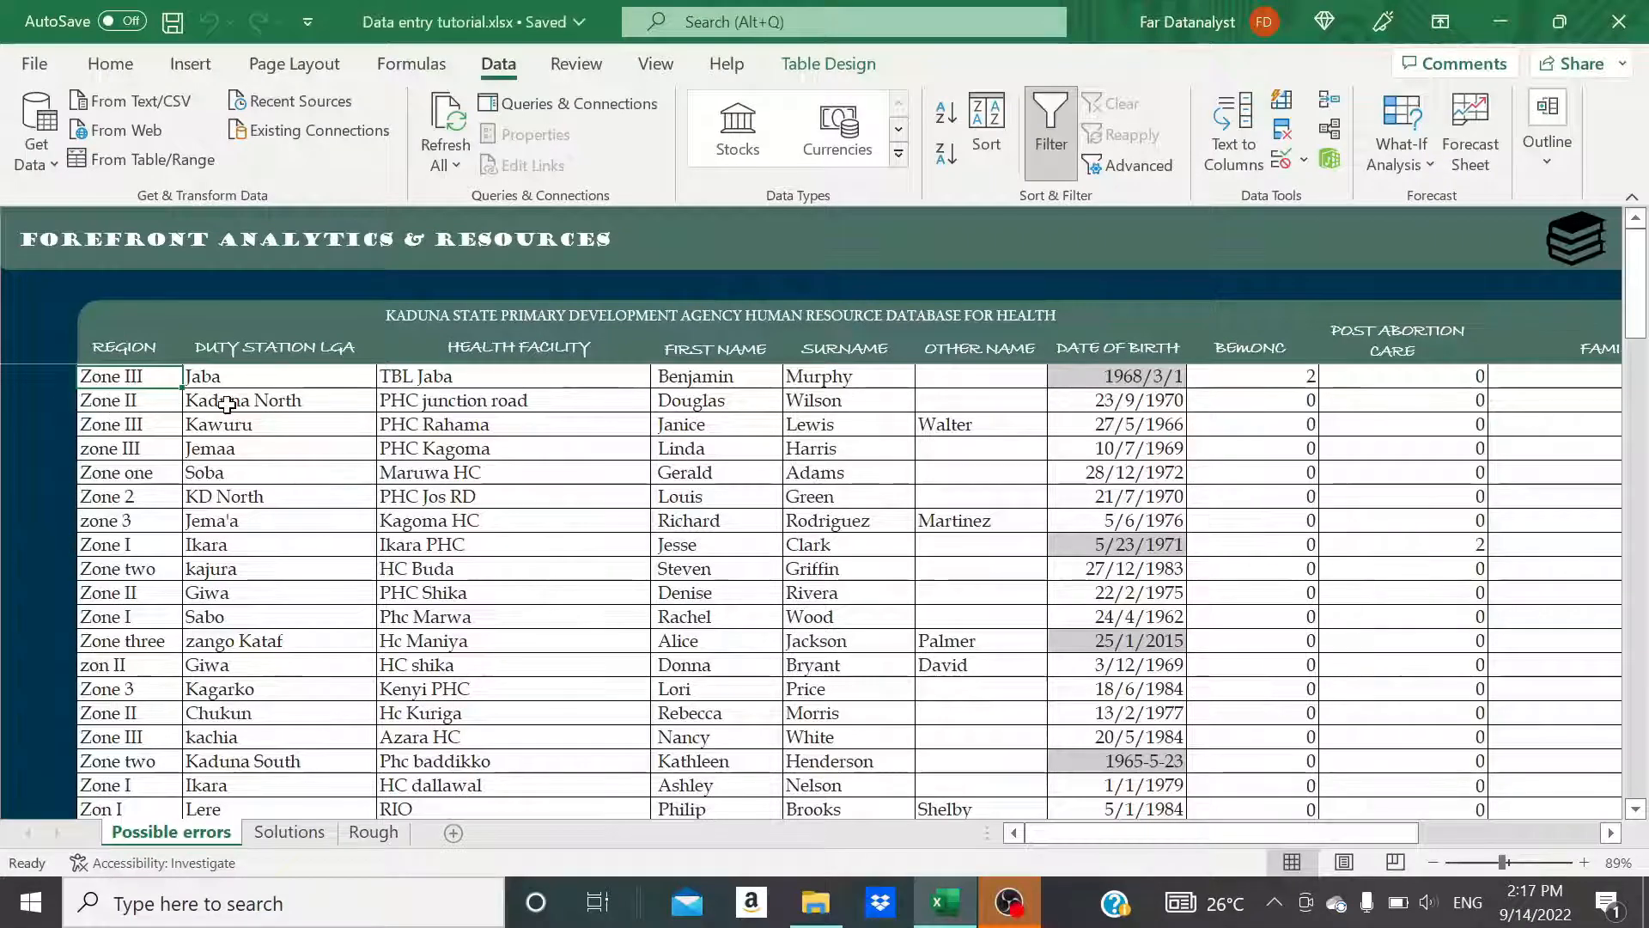
Examine how the region, duty station LGA and health facility entries are recorded in the Possible errors sheet
{"action": "left_click", "coordinate": [281, 376]}
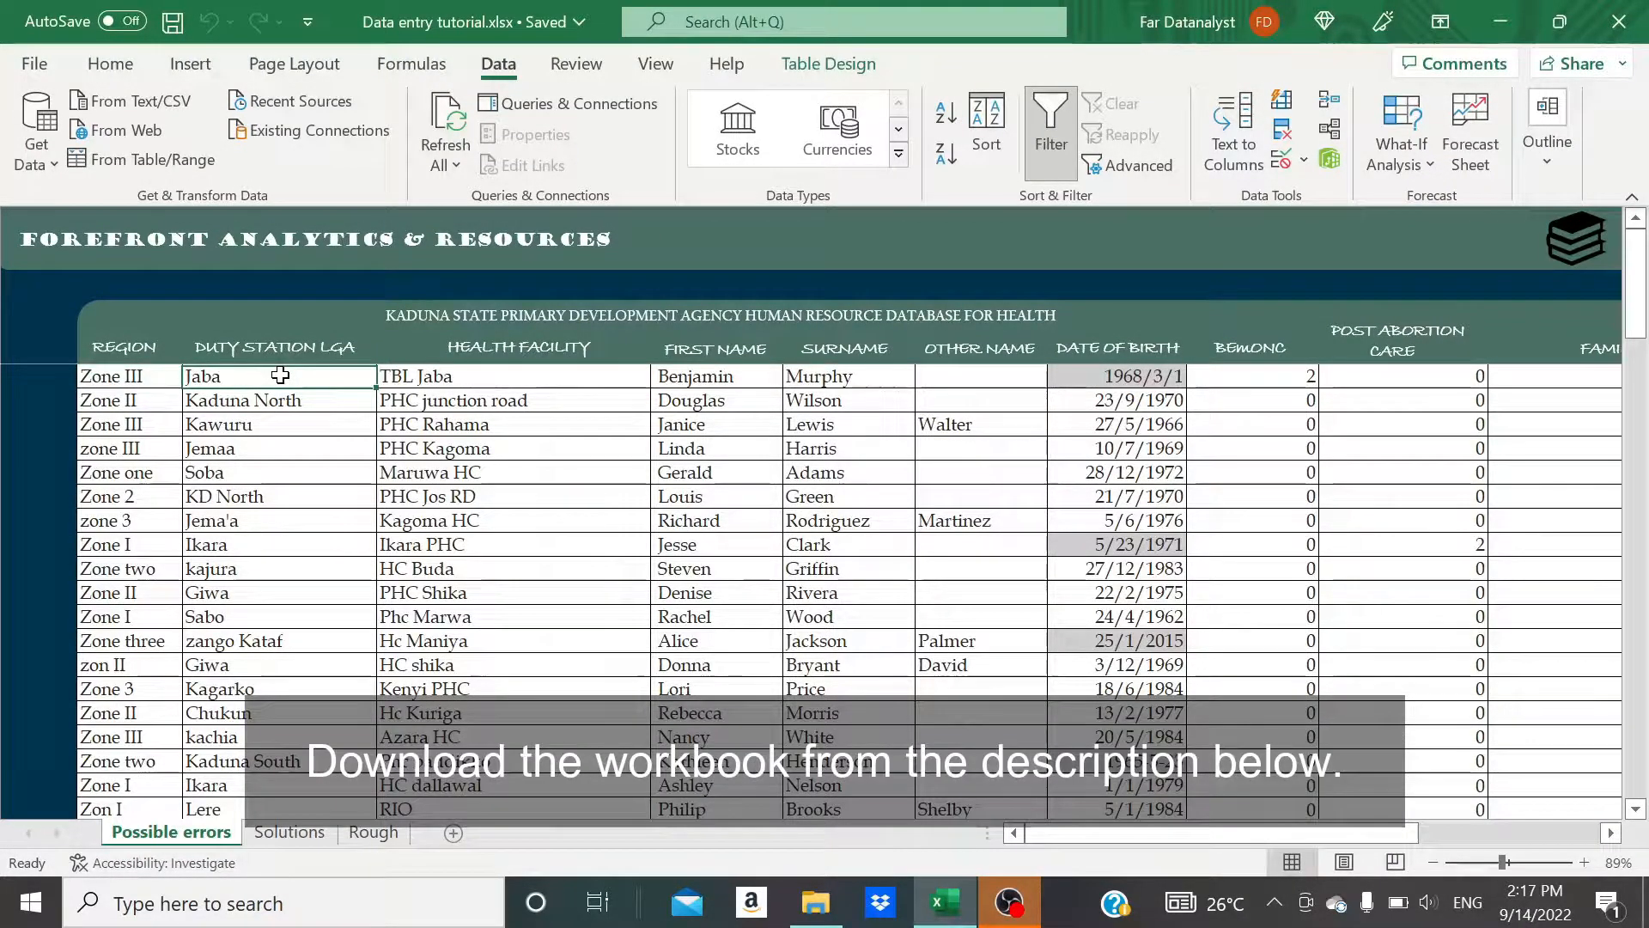
{"action": "left_click", "coordinate": [440, 378]}
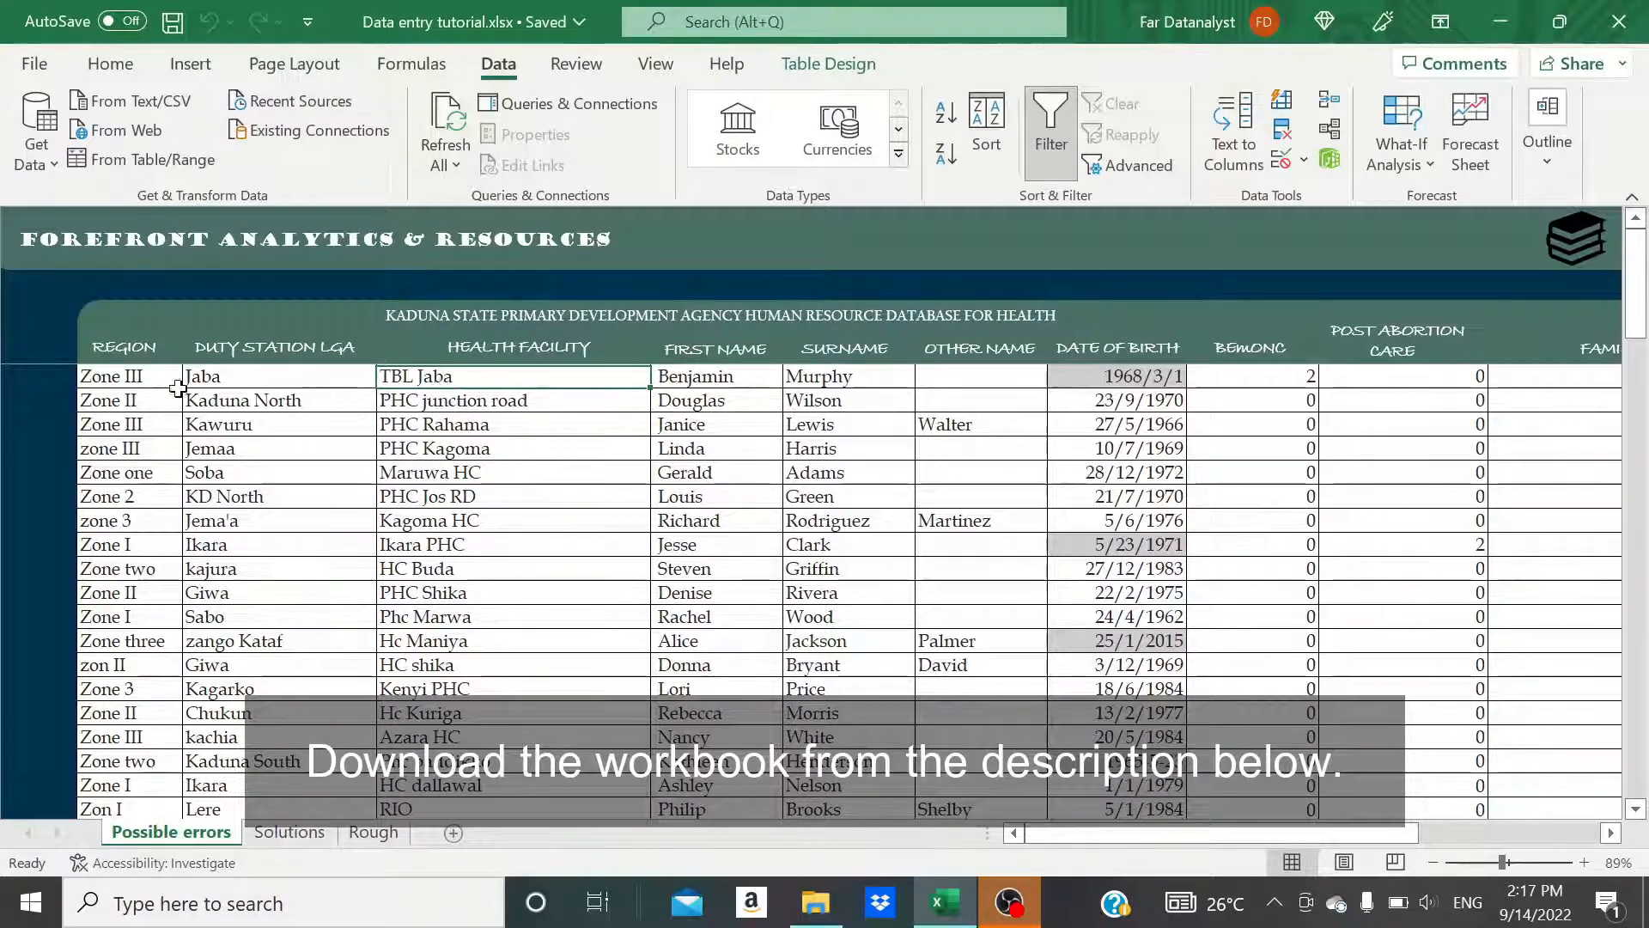
{"action": "left_click", "coordinate": [150, 380]}
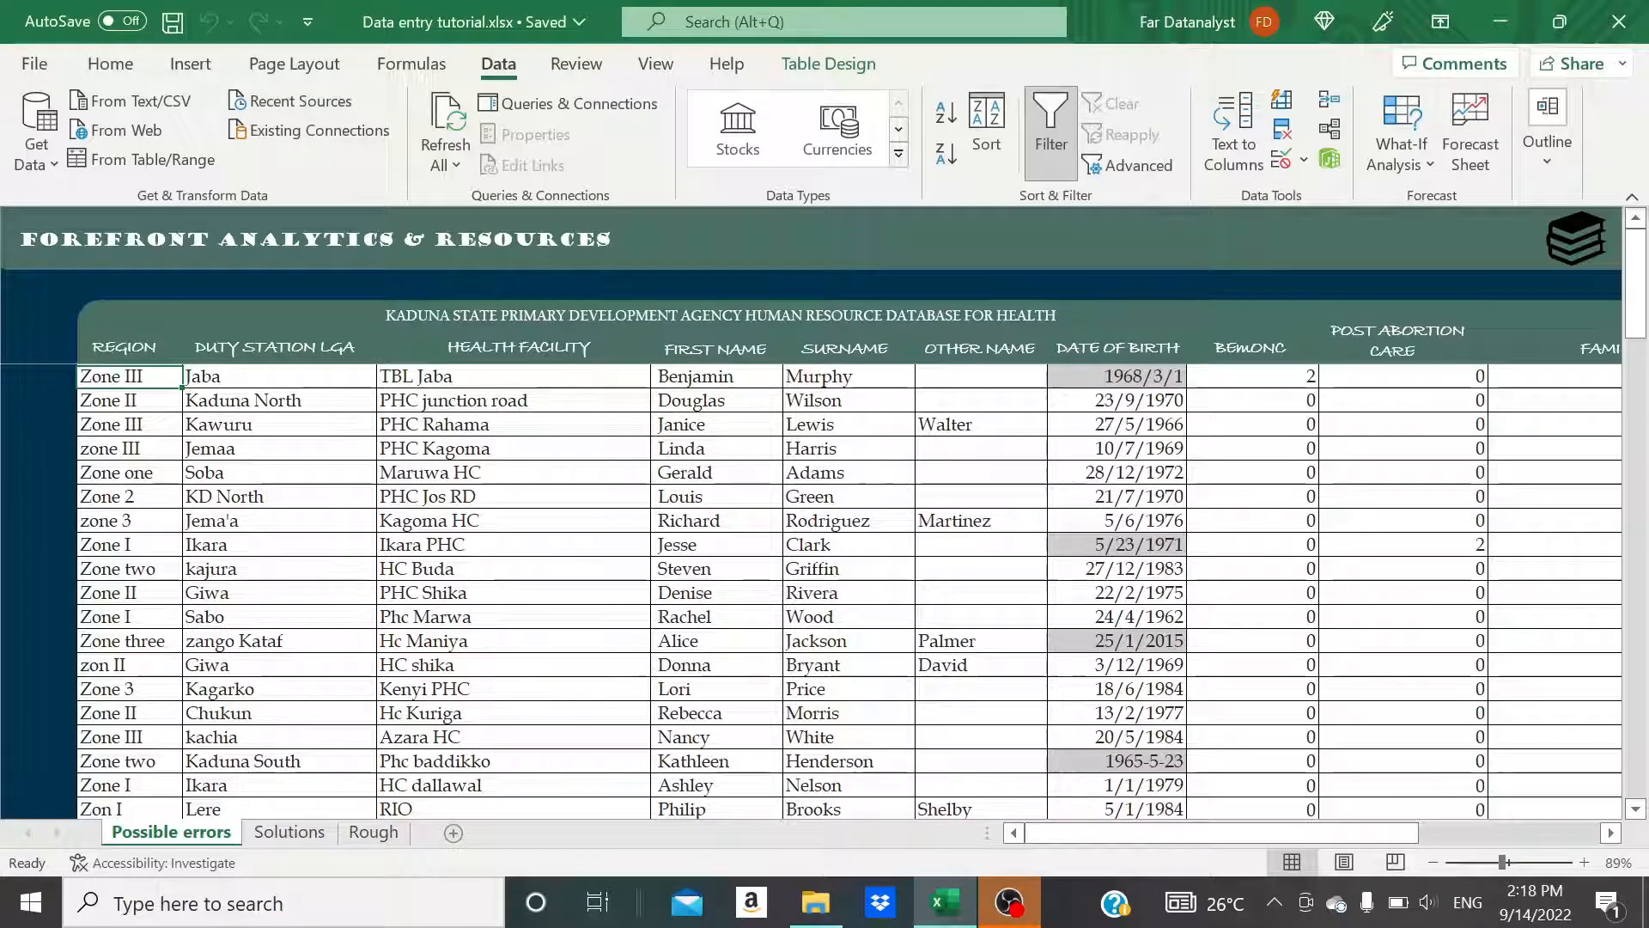
{"action": "left_click", "coordinate": [609, 394]}
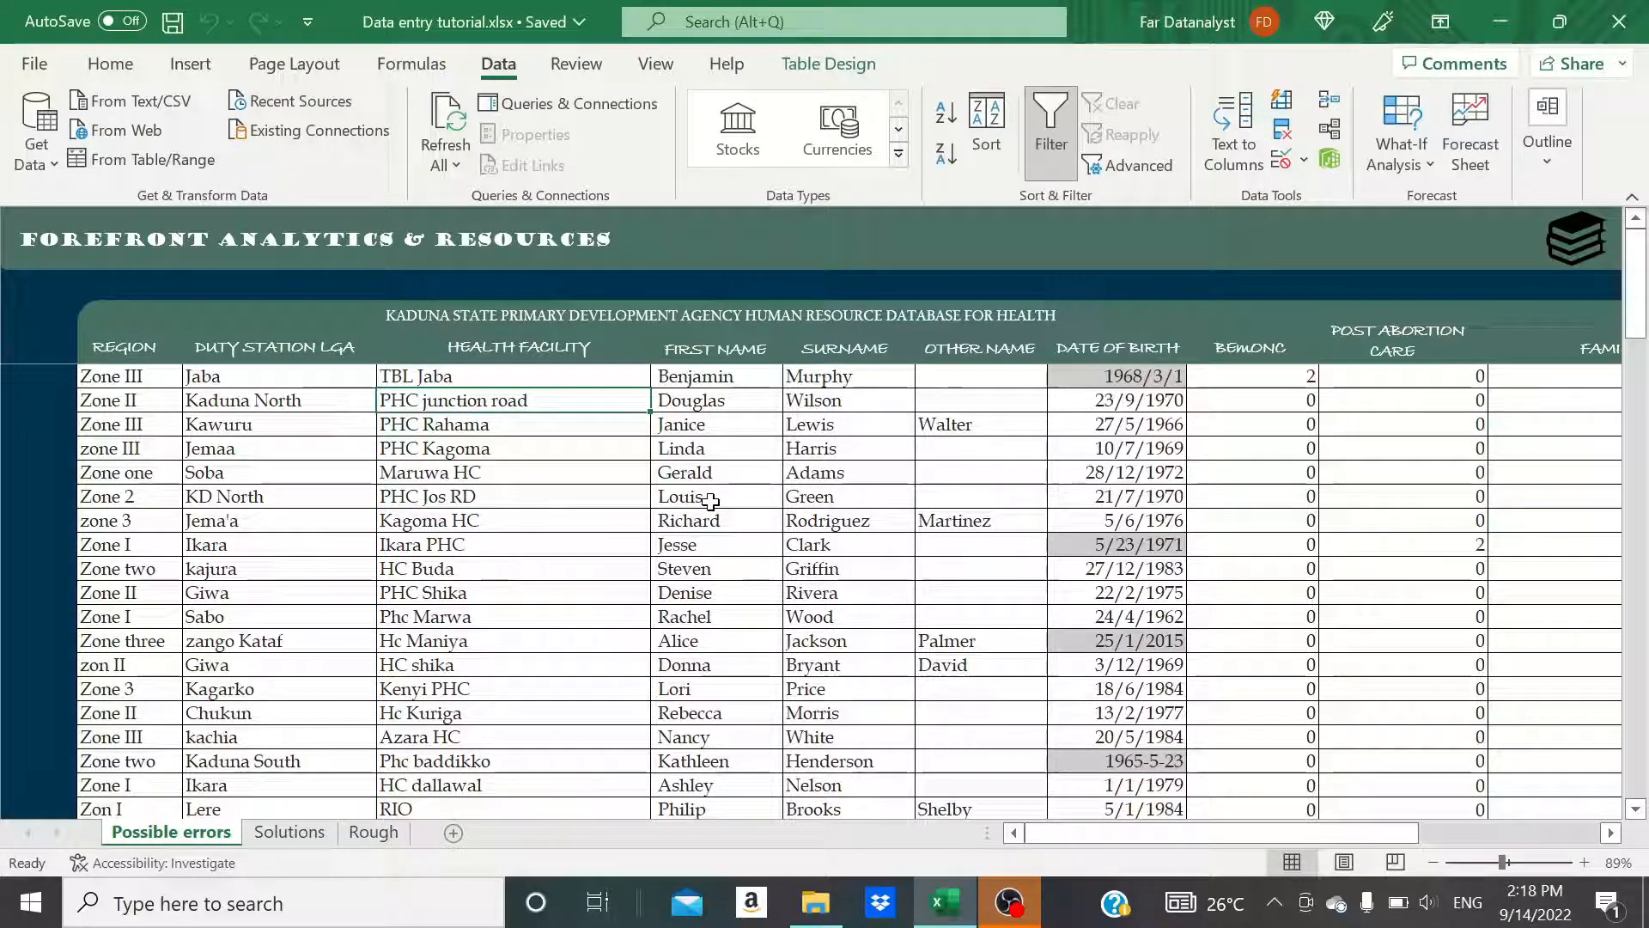
{"action": "left_click", "coordinate": [142, 380]}
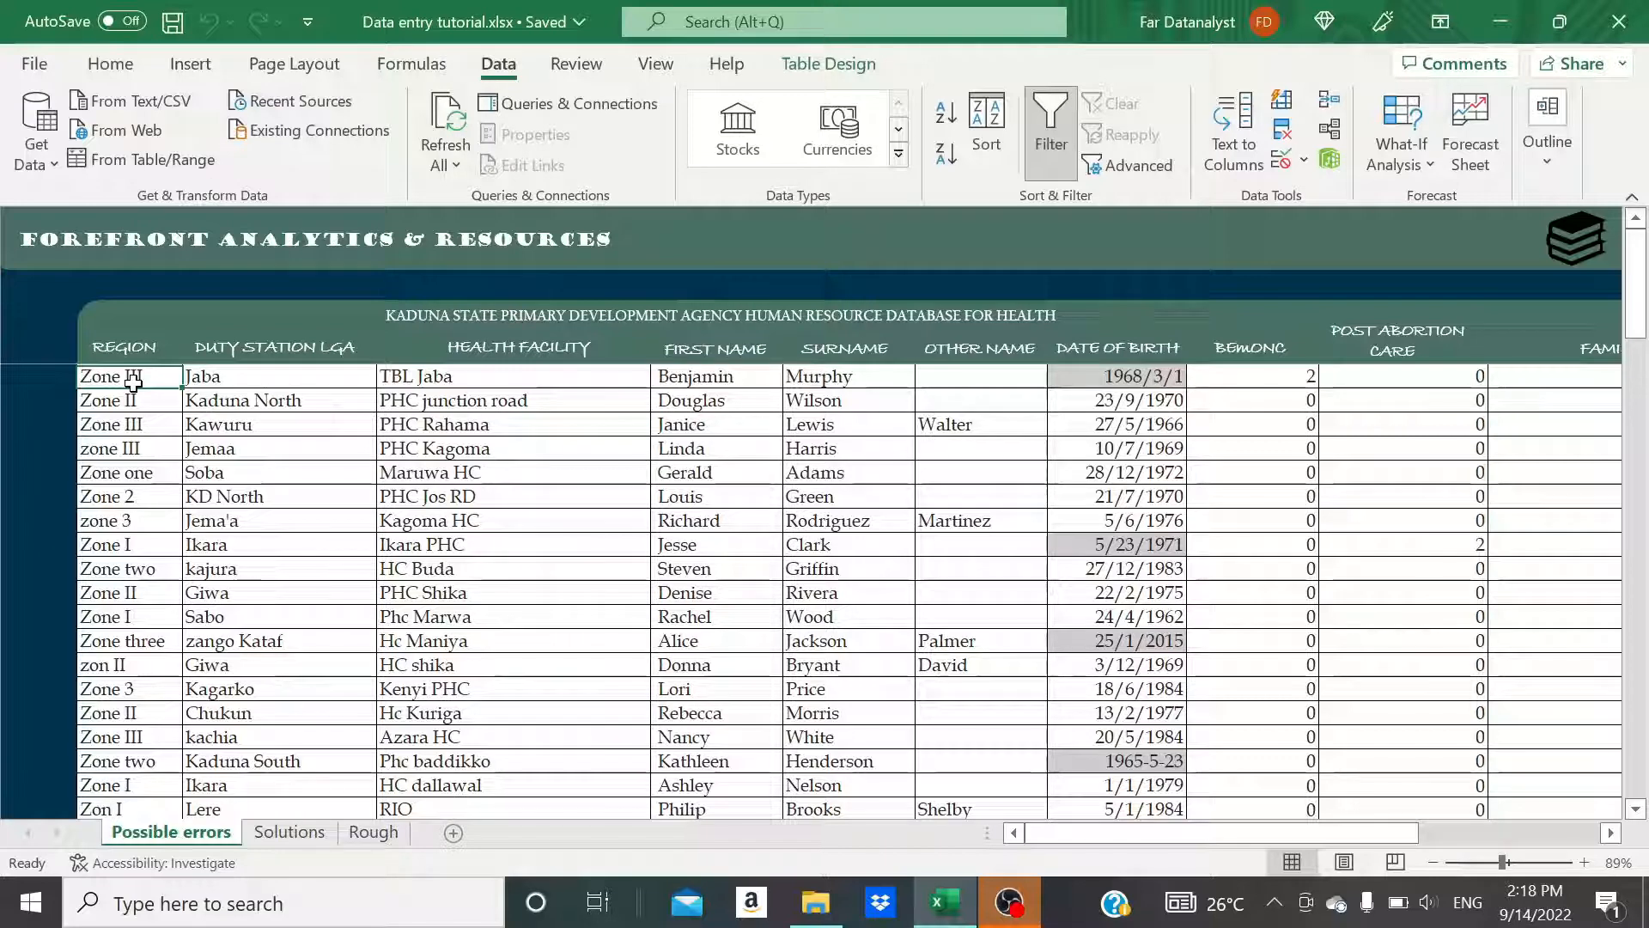
{"action": "left_click", "coordinate": [288, 382]}
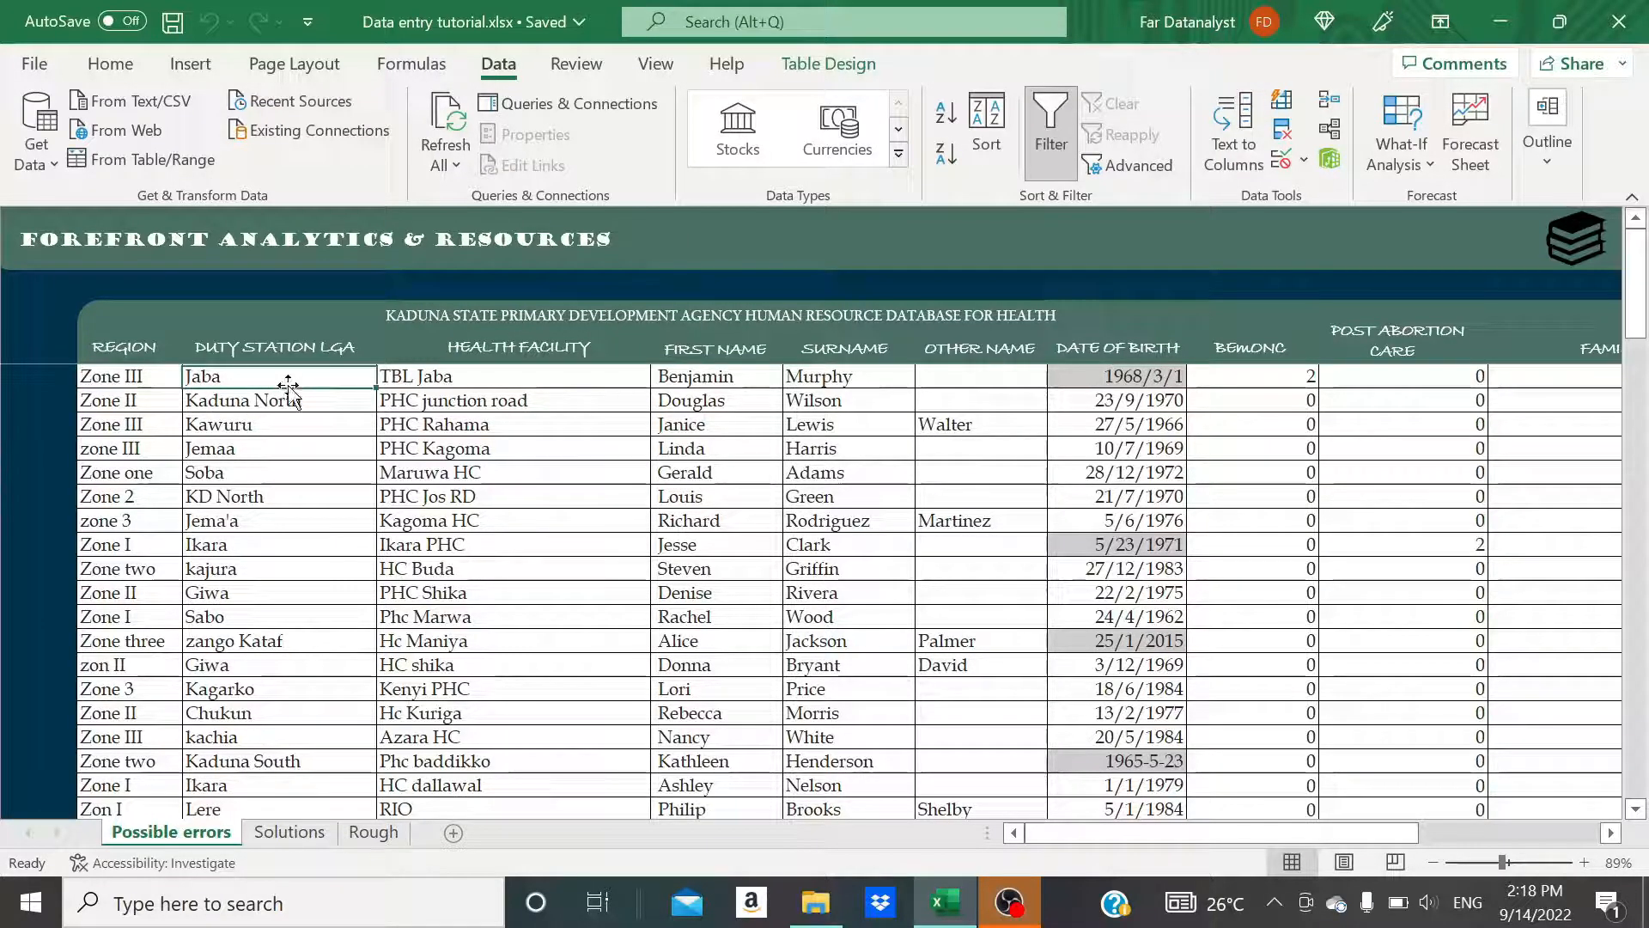
{"action": "left_click", "coordinate": [124, 377]}
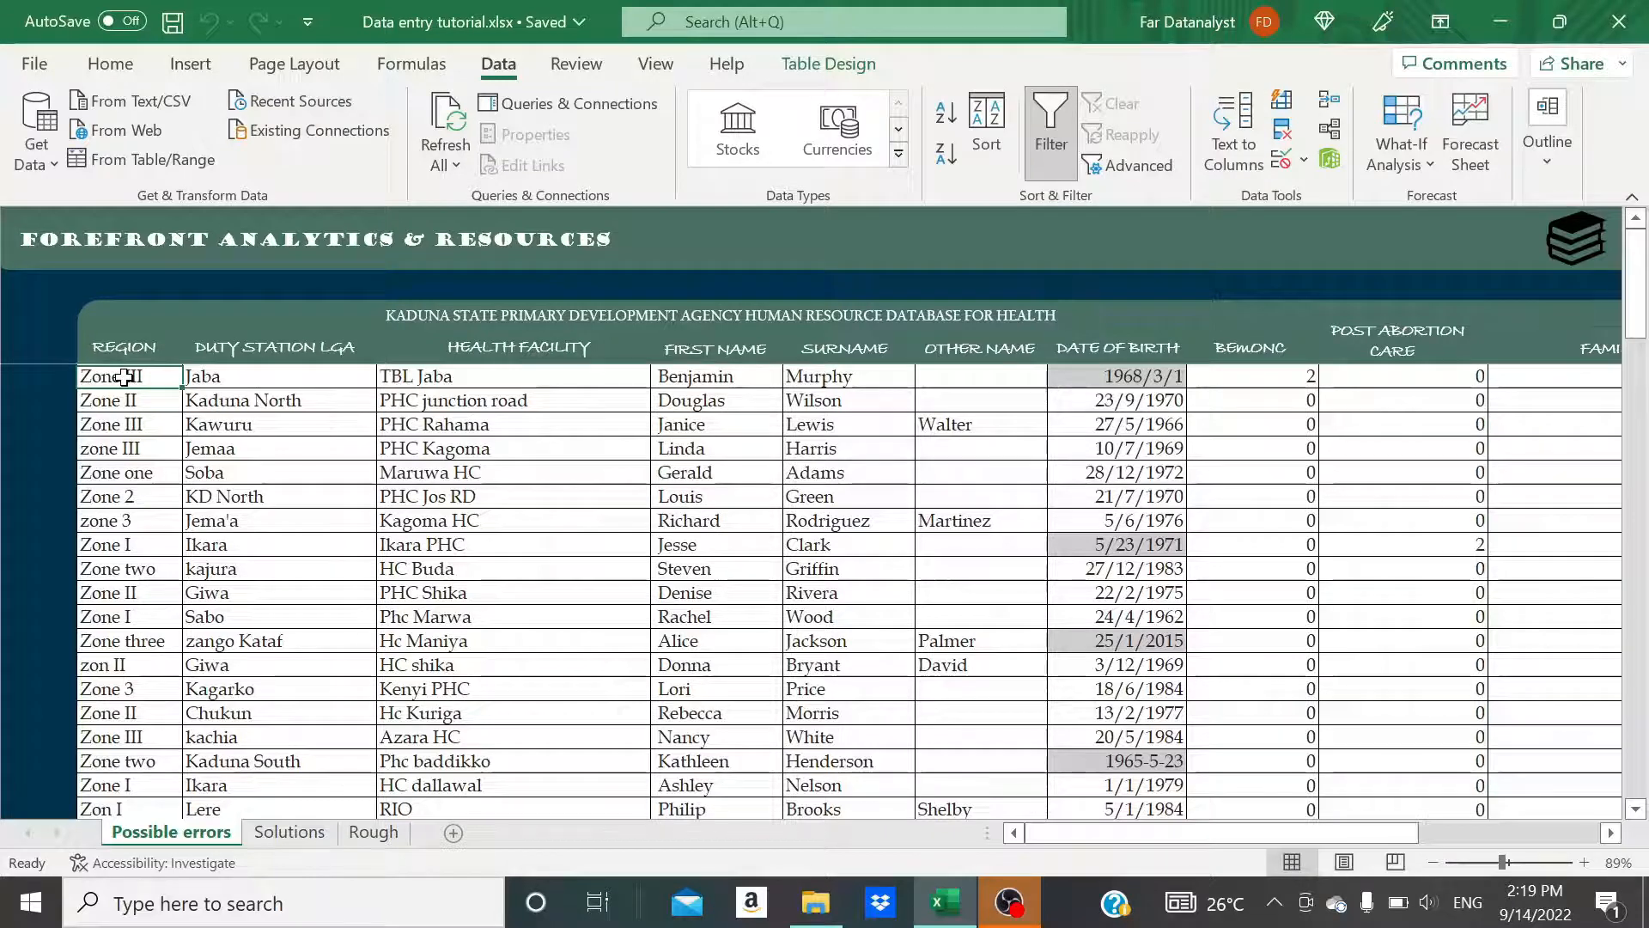
{"action": "left_click", "coordinate": [137, 400]}
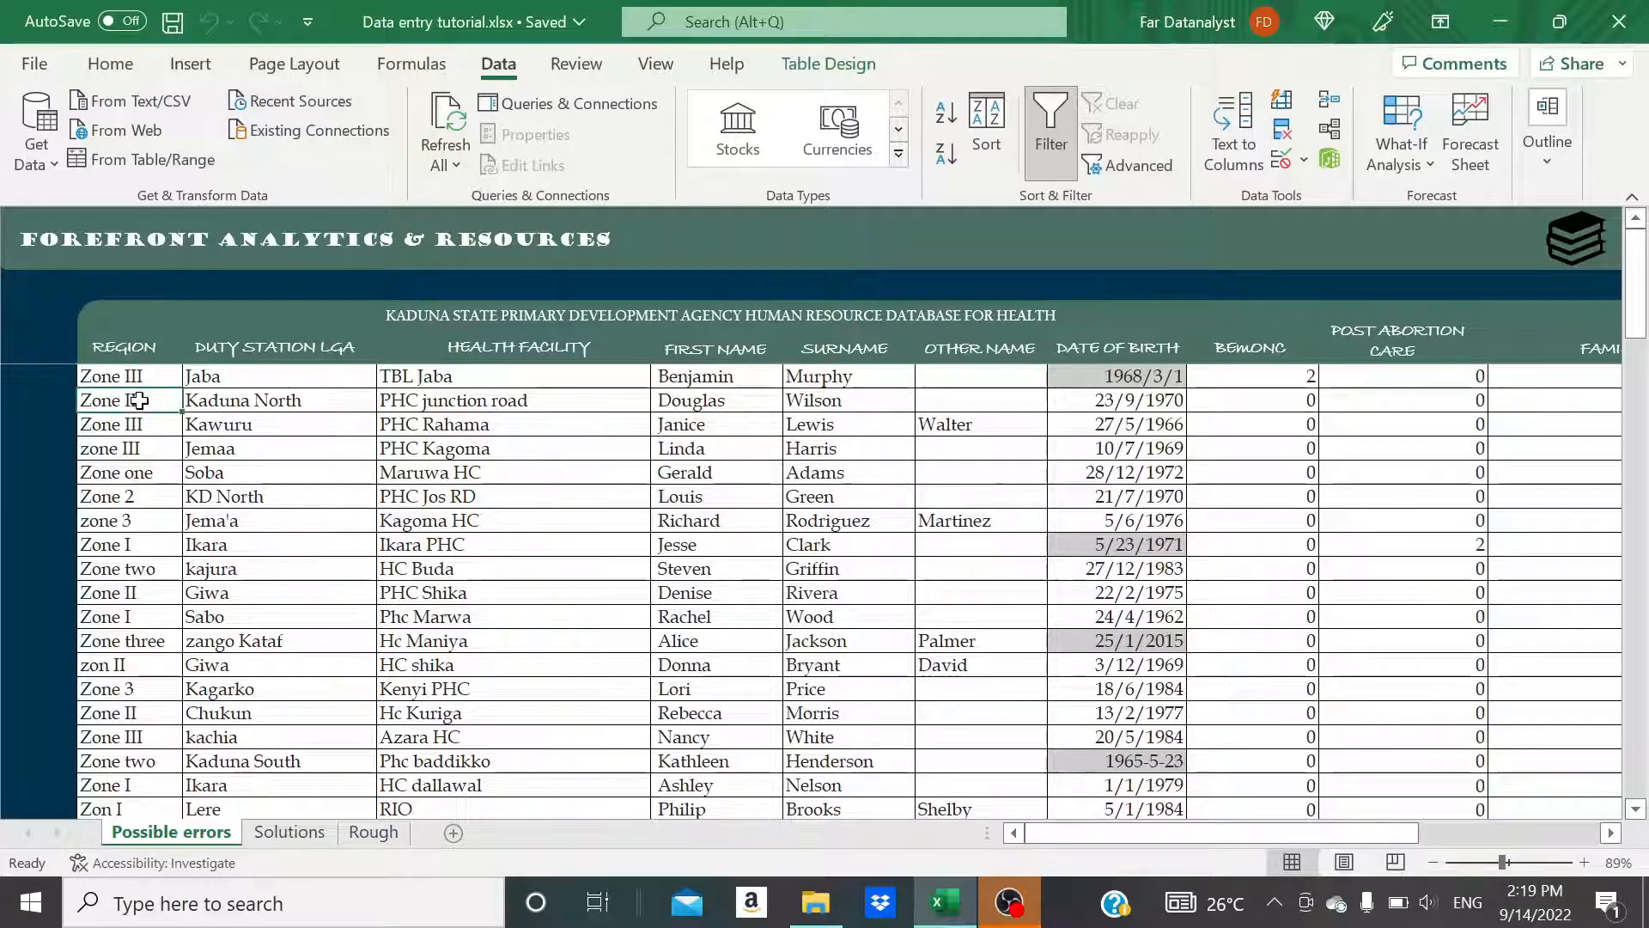
{"action": "left_click", "coordinate": [294, 402]}
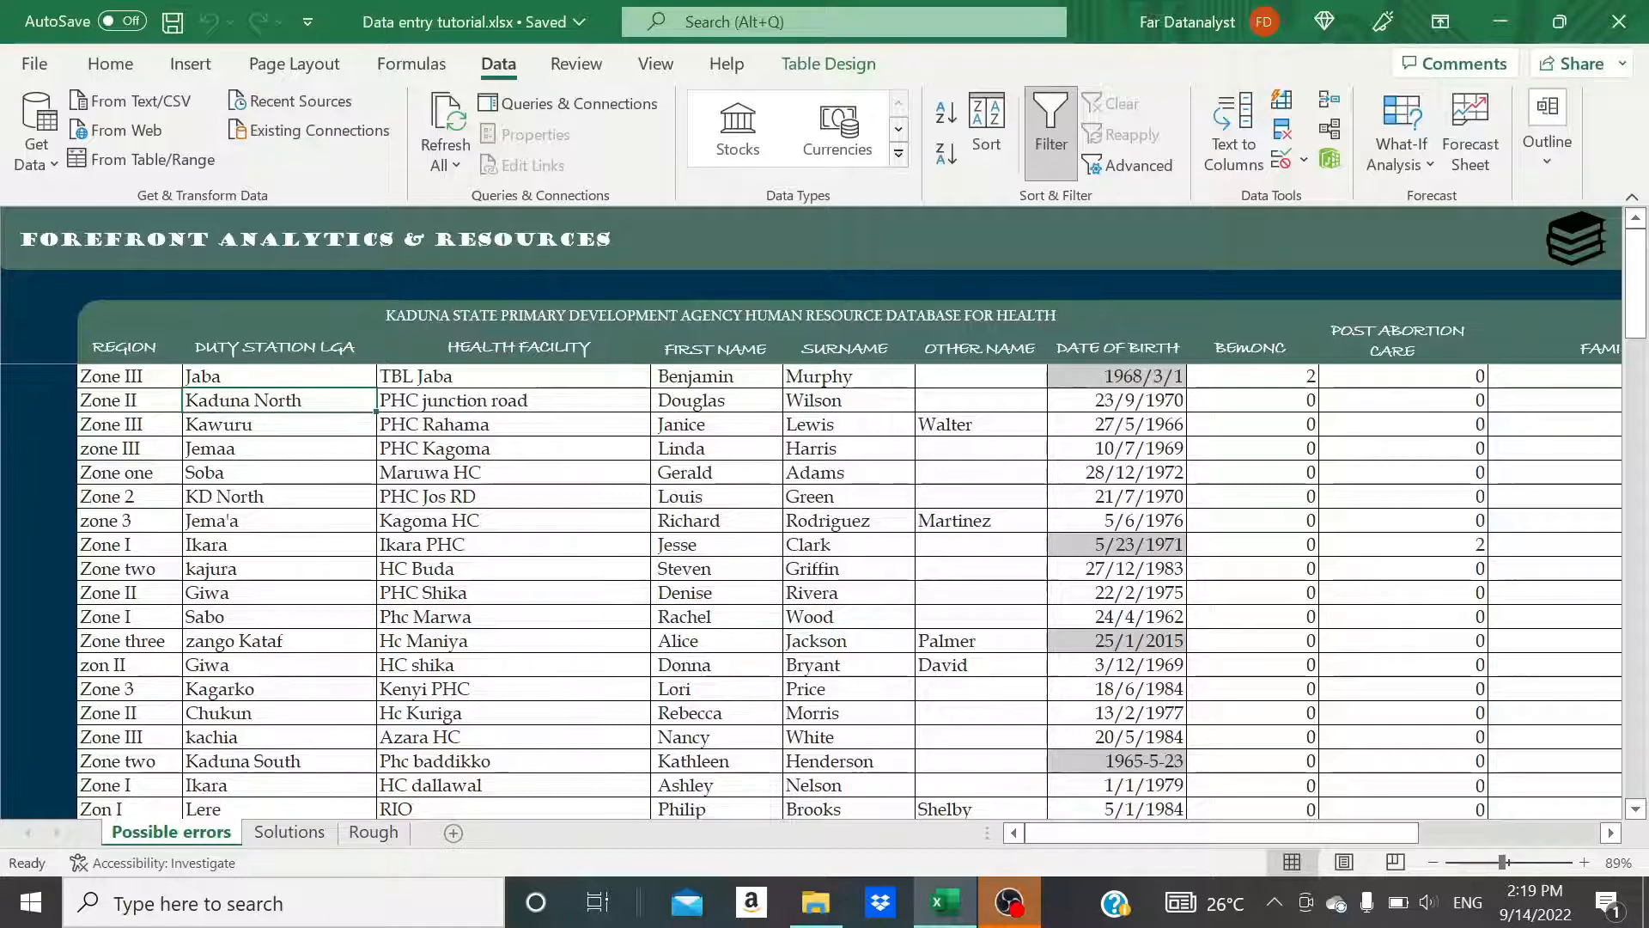
{"action": "left_click", "coordinate": [526, 375]}
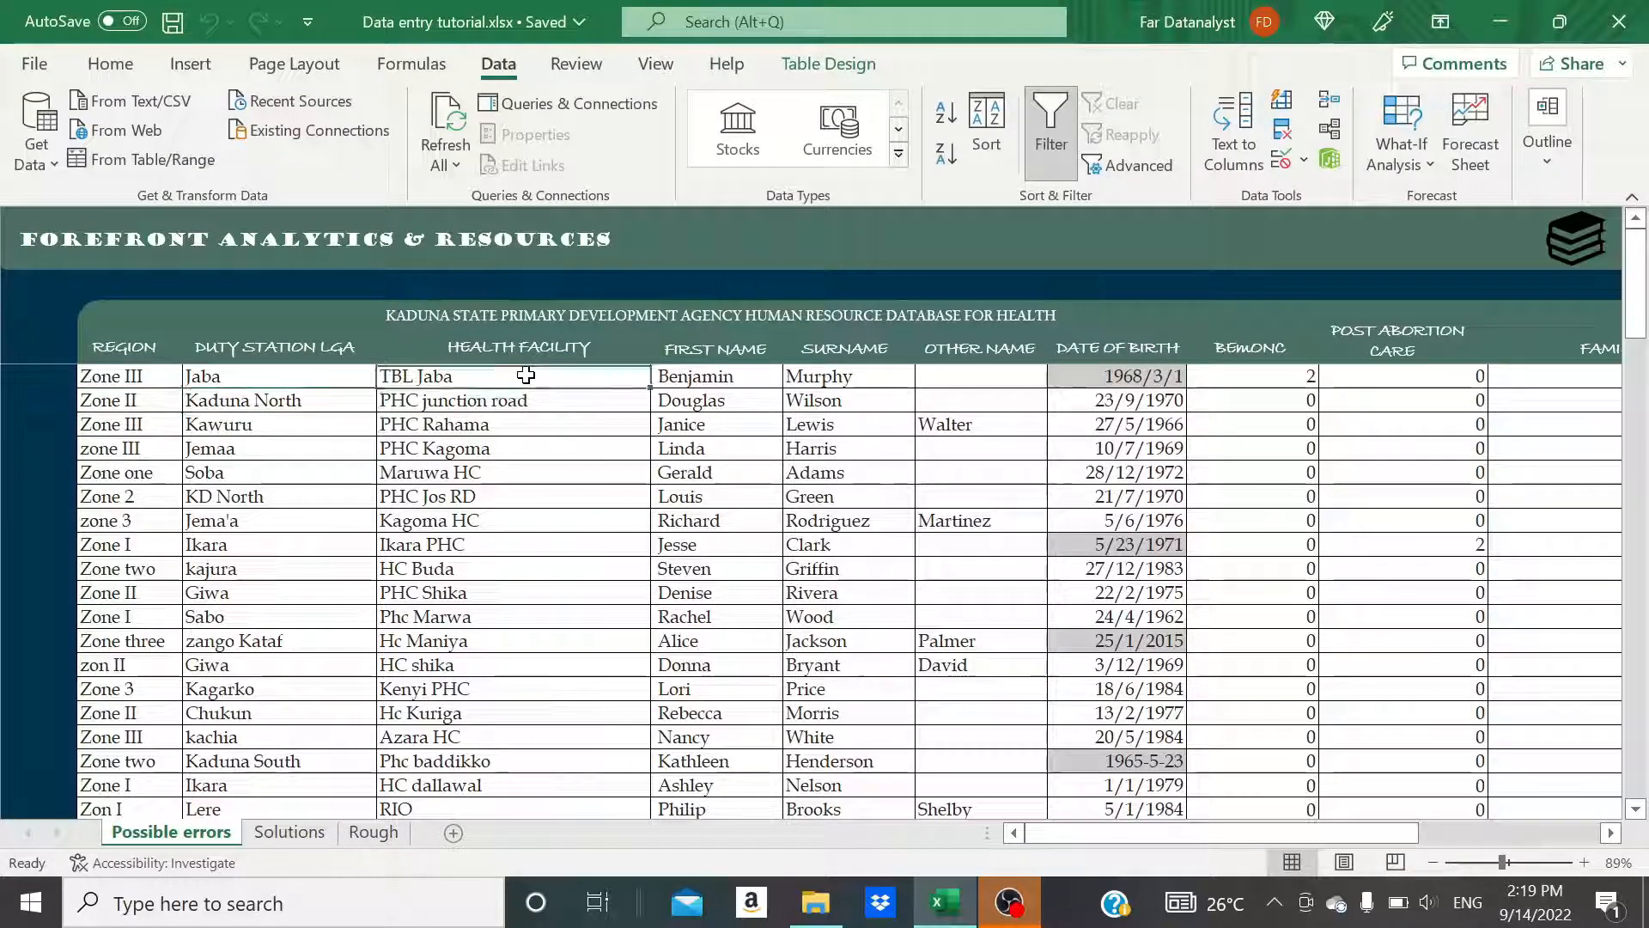
{"action": "left_click", "coordinate": [292, 380]}
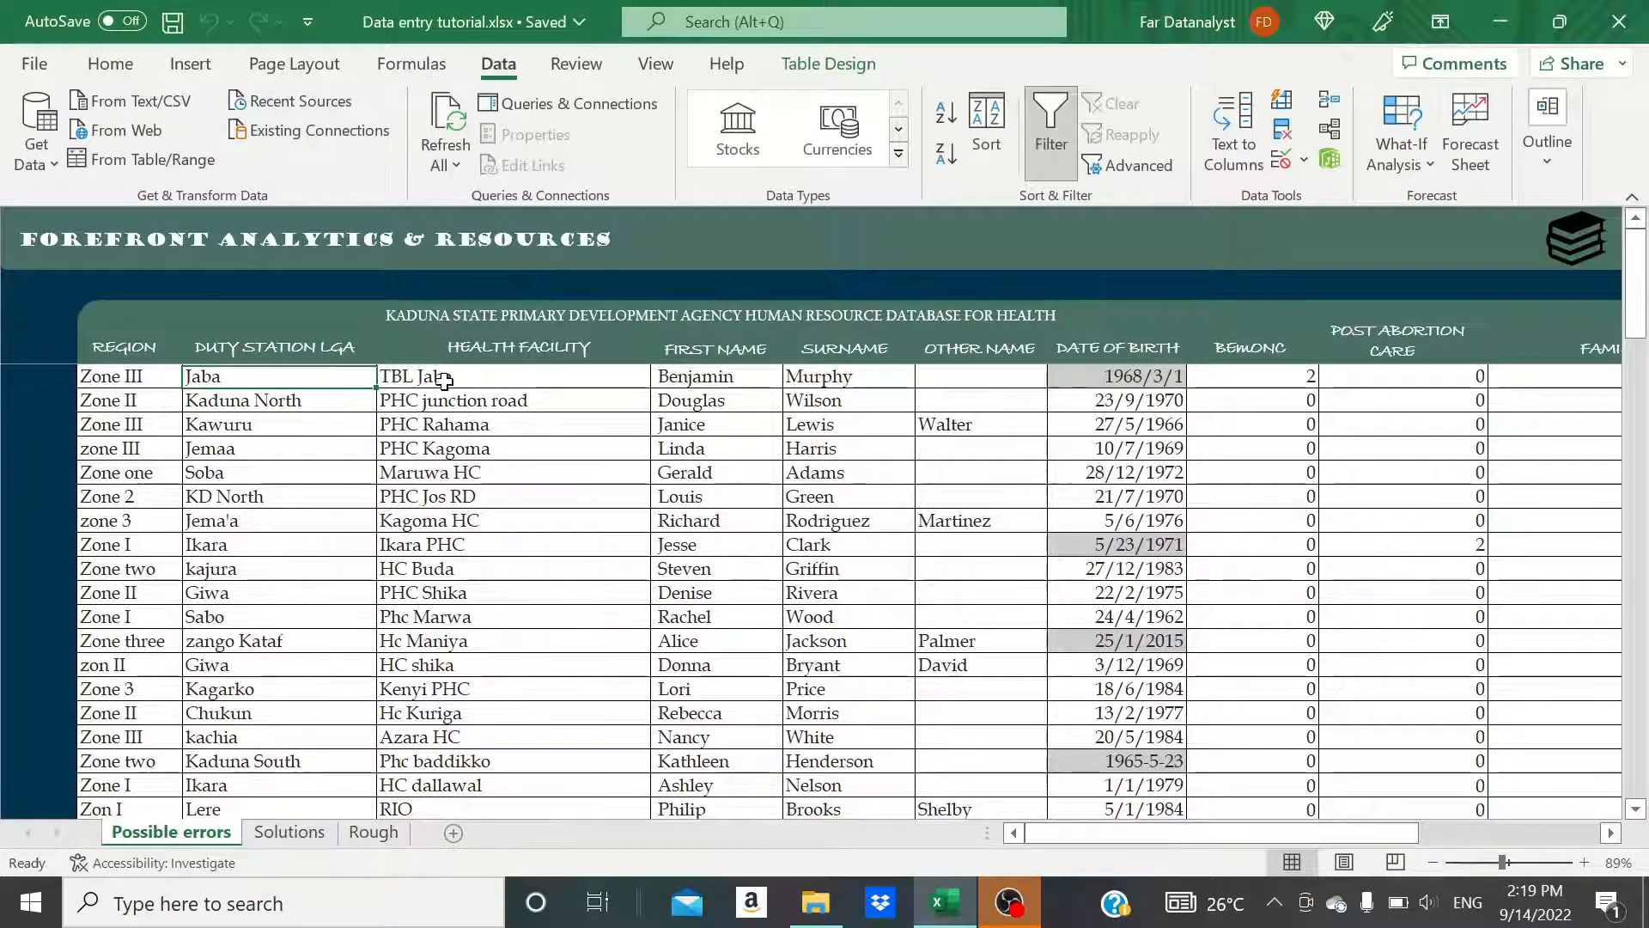
{"action": "left_click", "coordinate": [482, 378]}
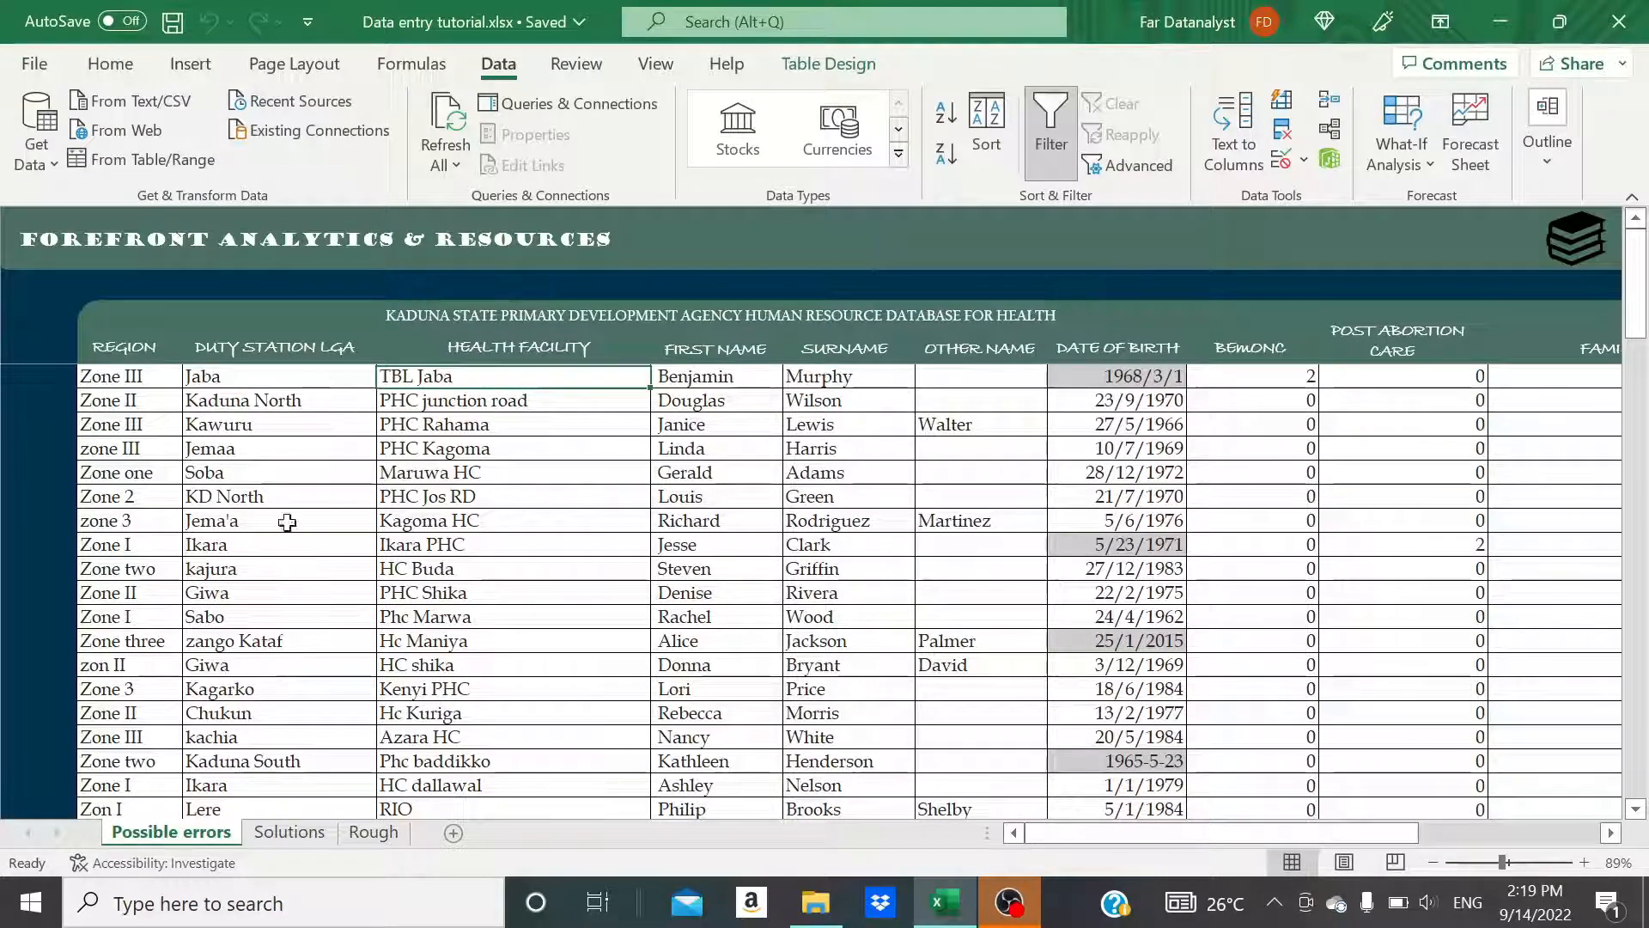
{"action": "left_click", "coordinate": [270, 397]}
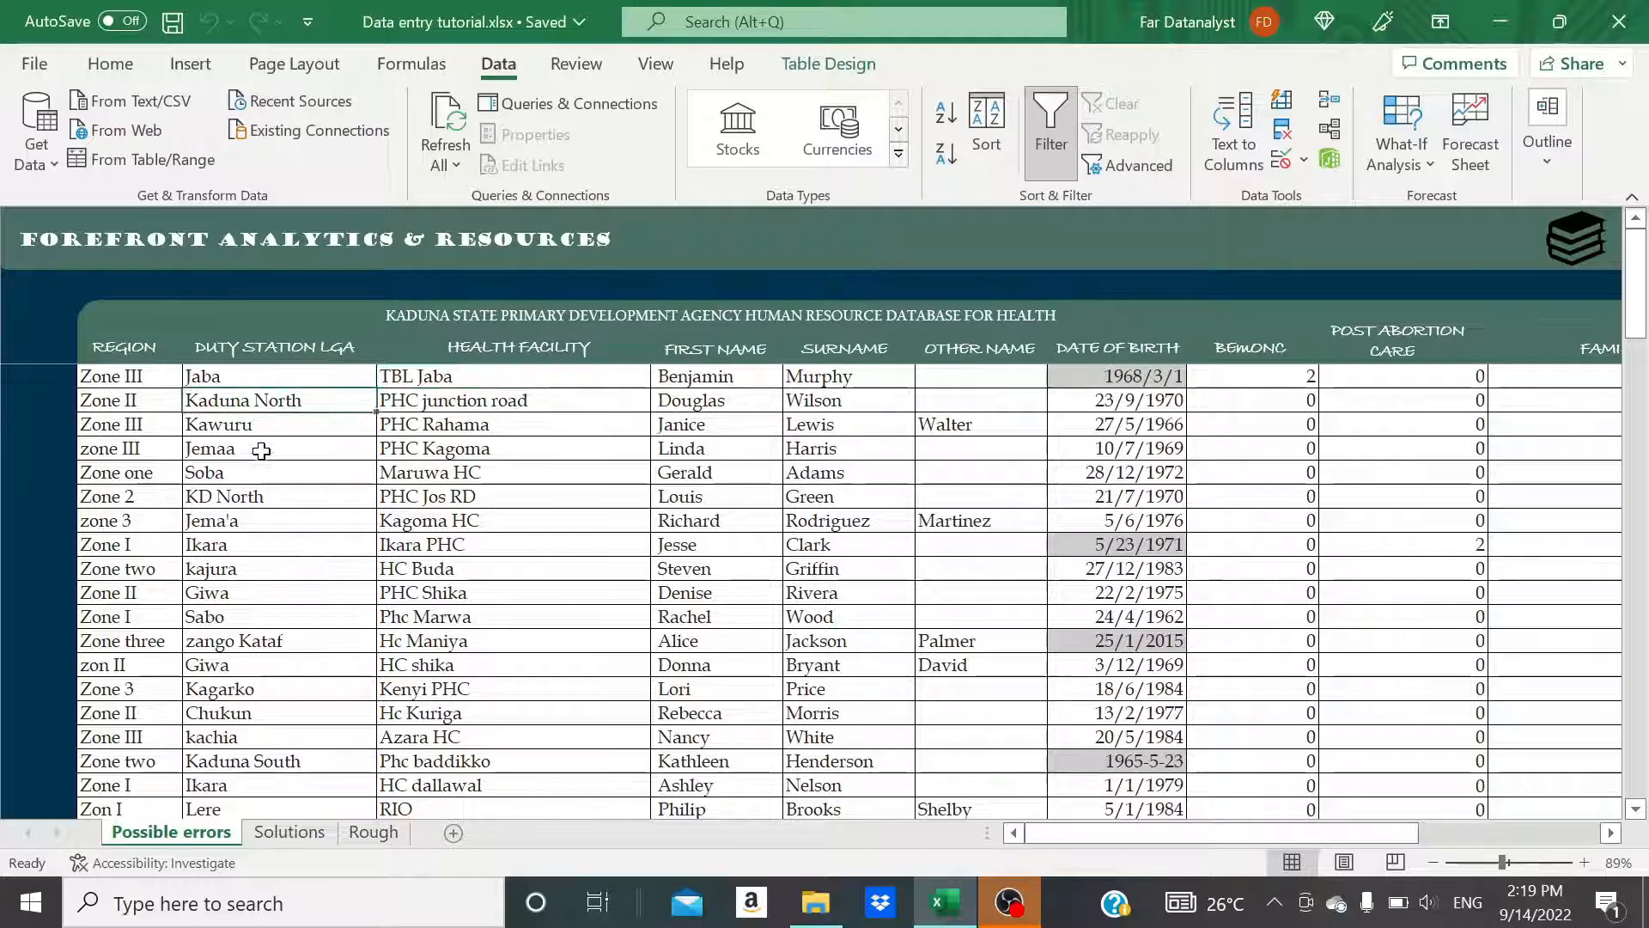
{"action": "left_click", "coordinate": [254, 454]}
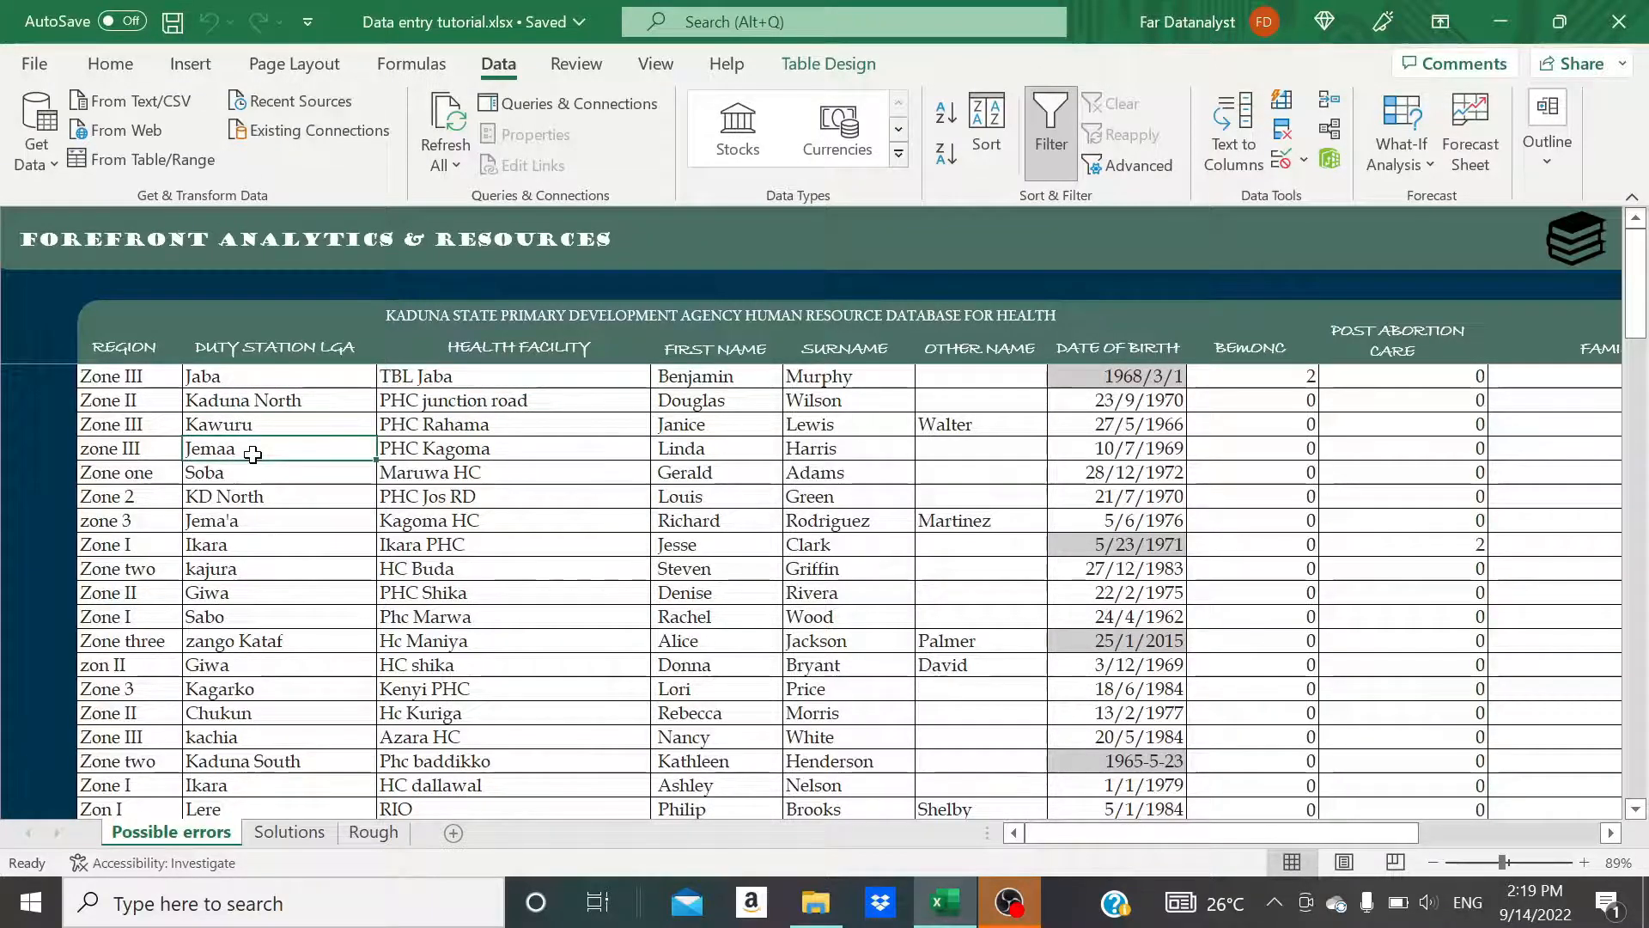
Compare the different ways the third zone is written in the Region column
{"action": "left_click", "coordinate": [133, 376]}
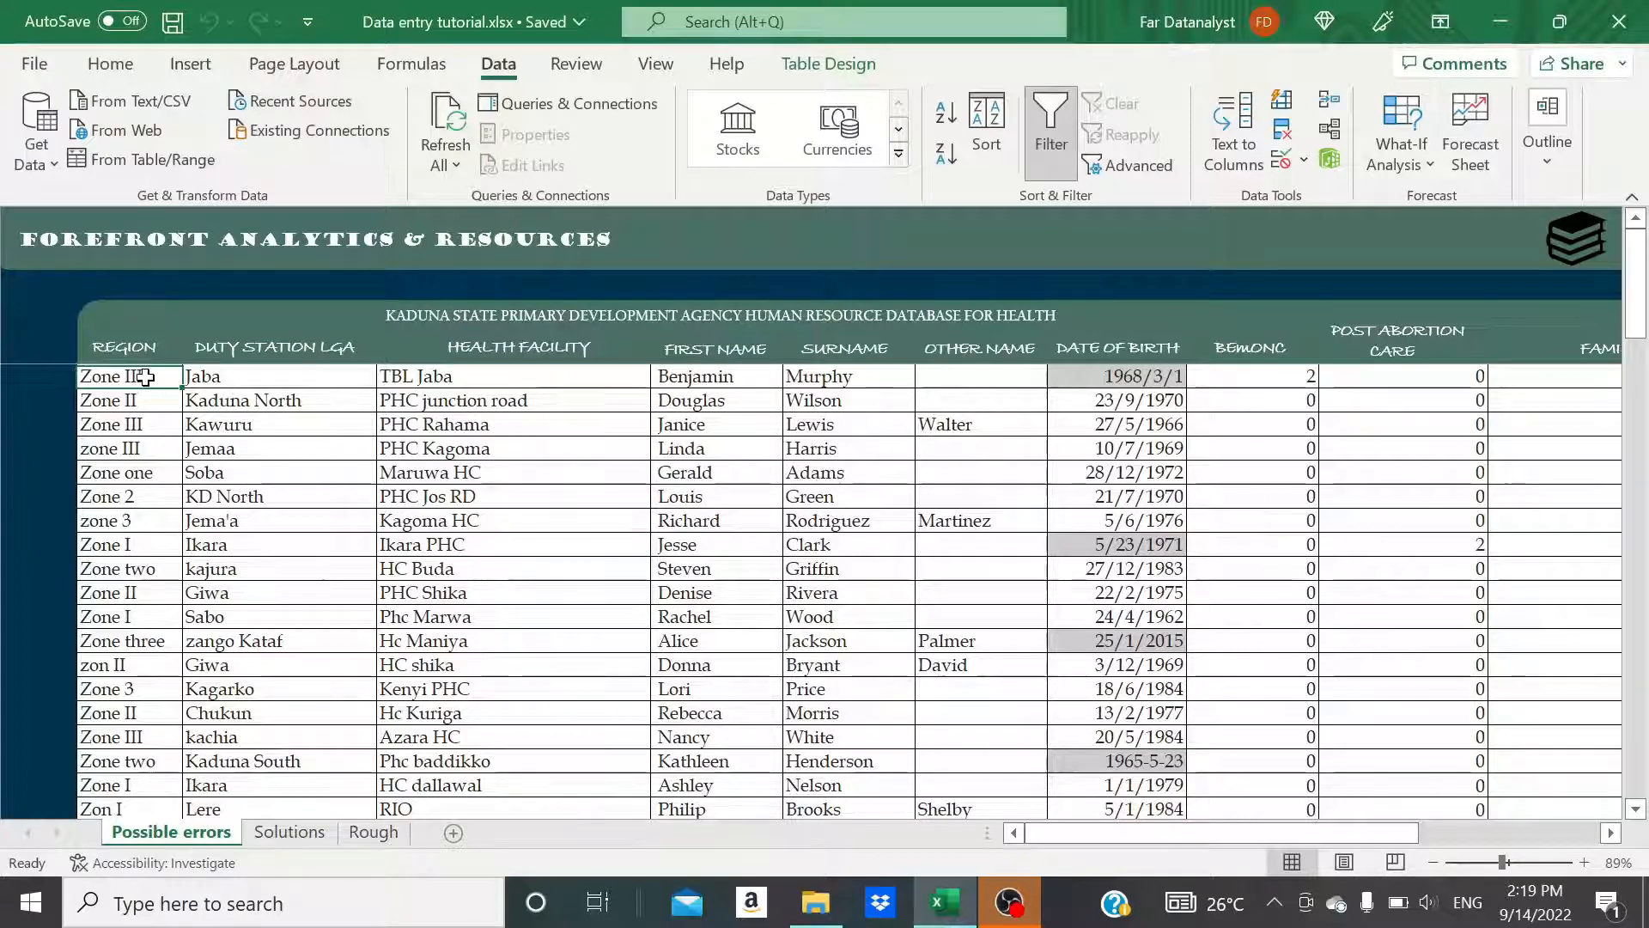
{"action": "left_click", "coordinate": [155, 641]}
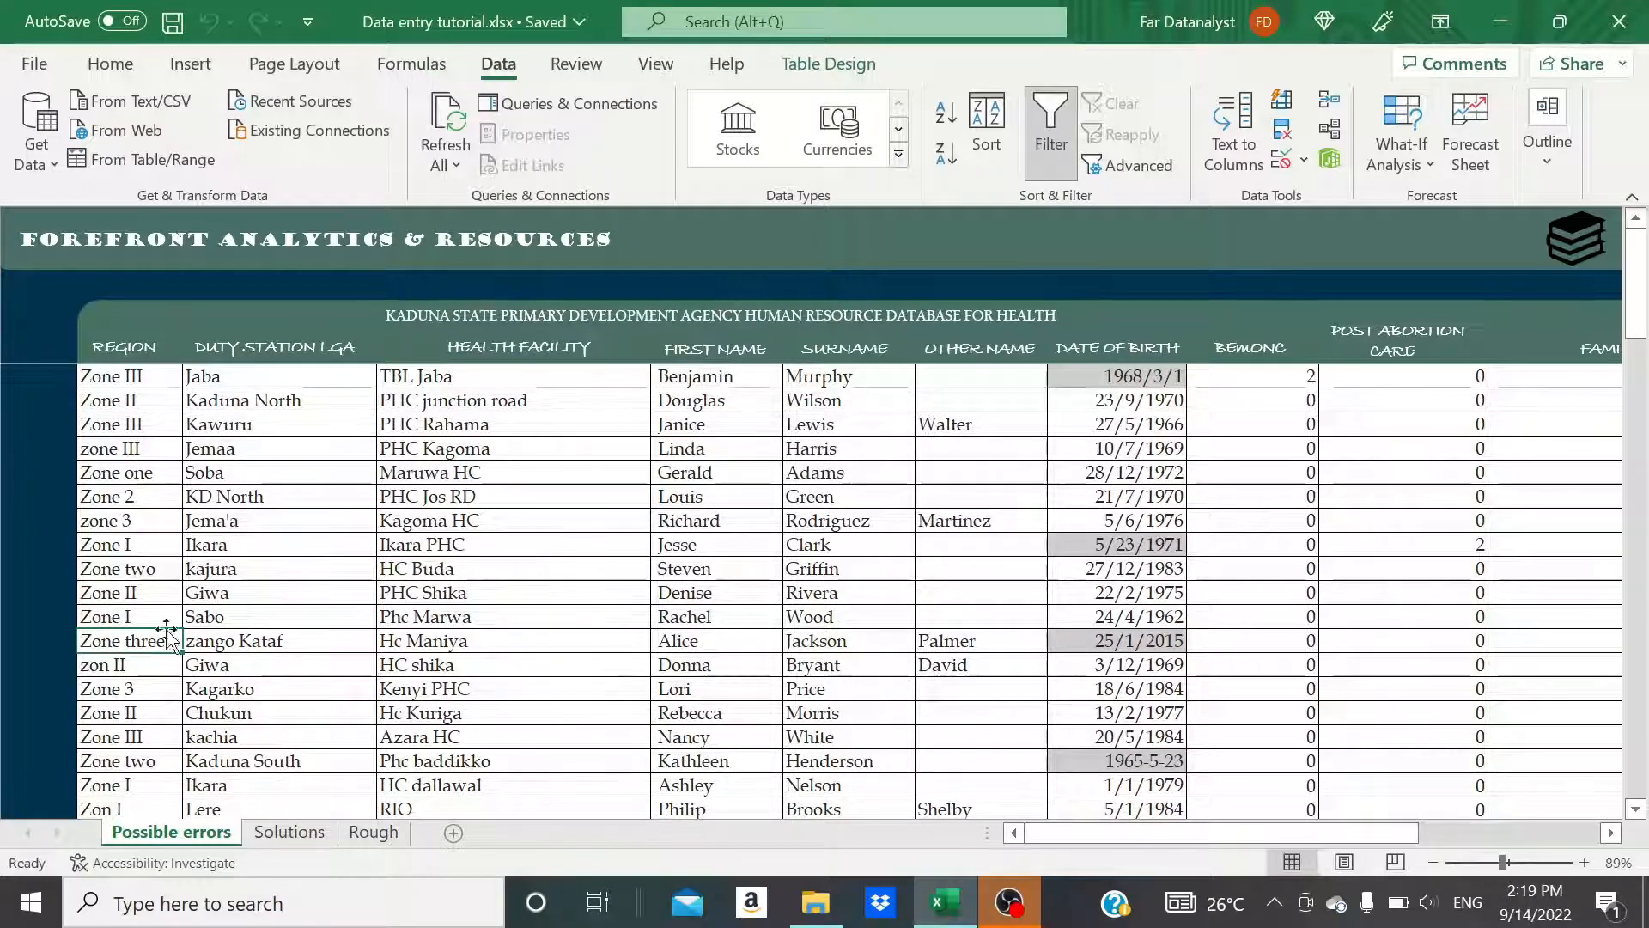
{"action": "left_click", "coordinate": [133, 524]}
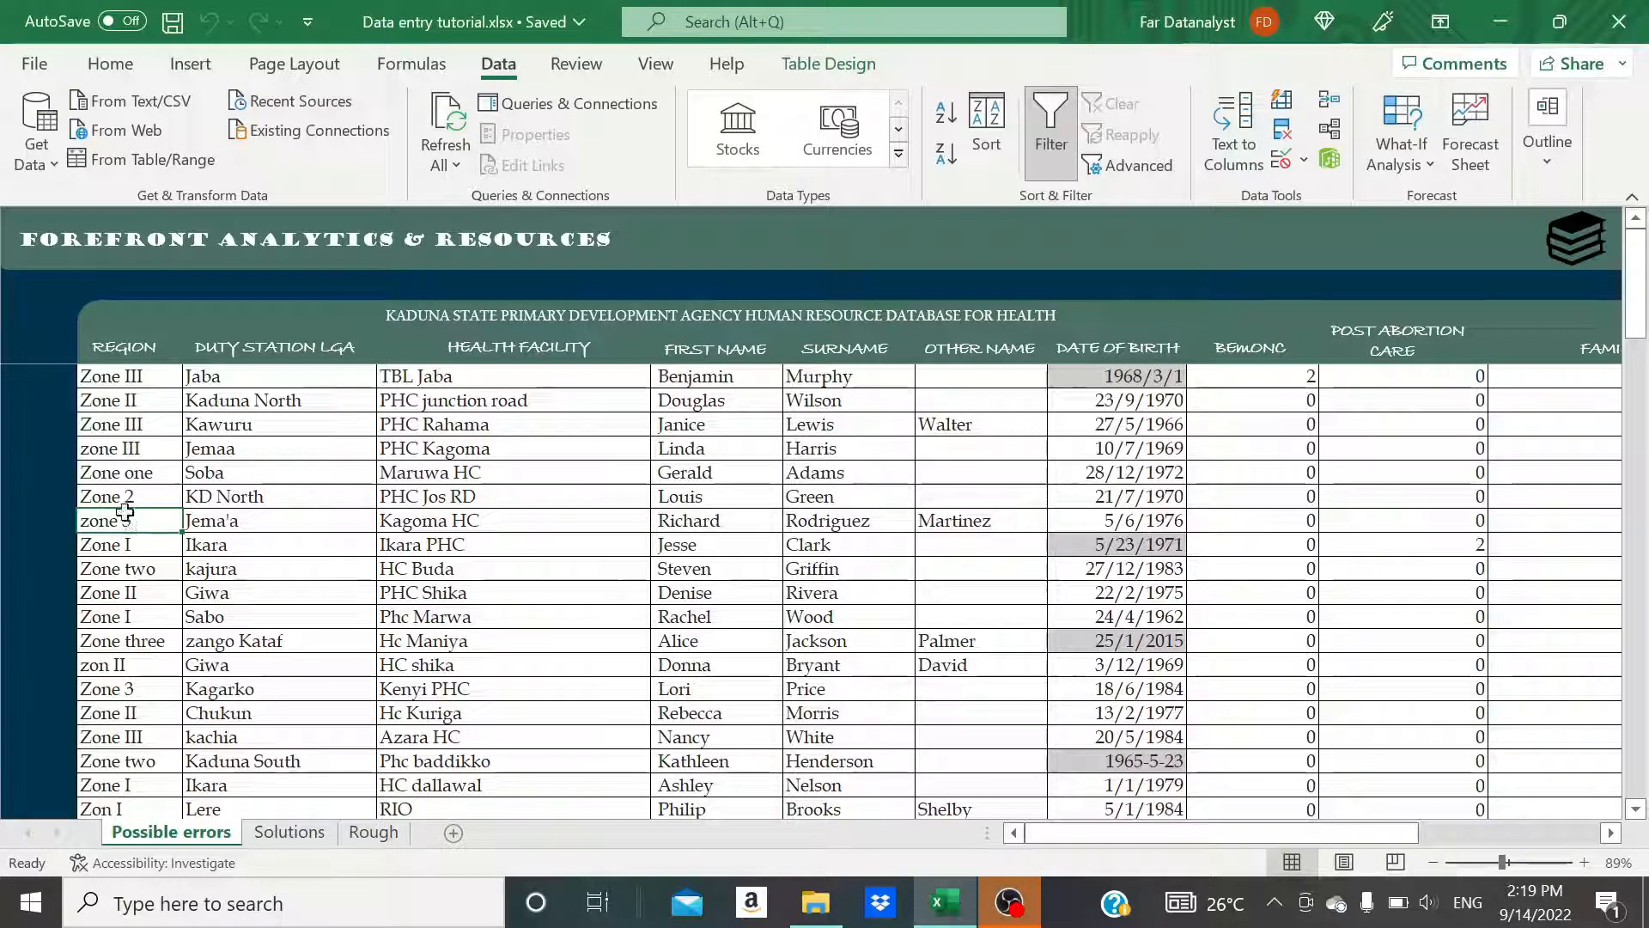
{"action": "left_click", "coordinate": [144, 642]}
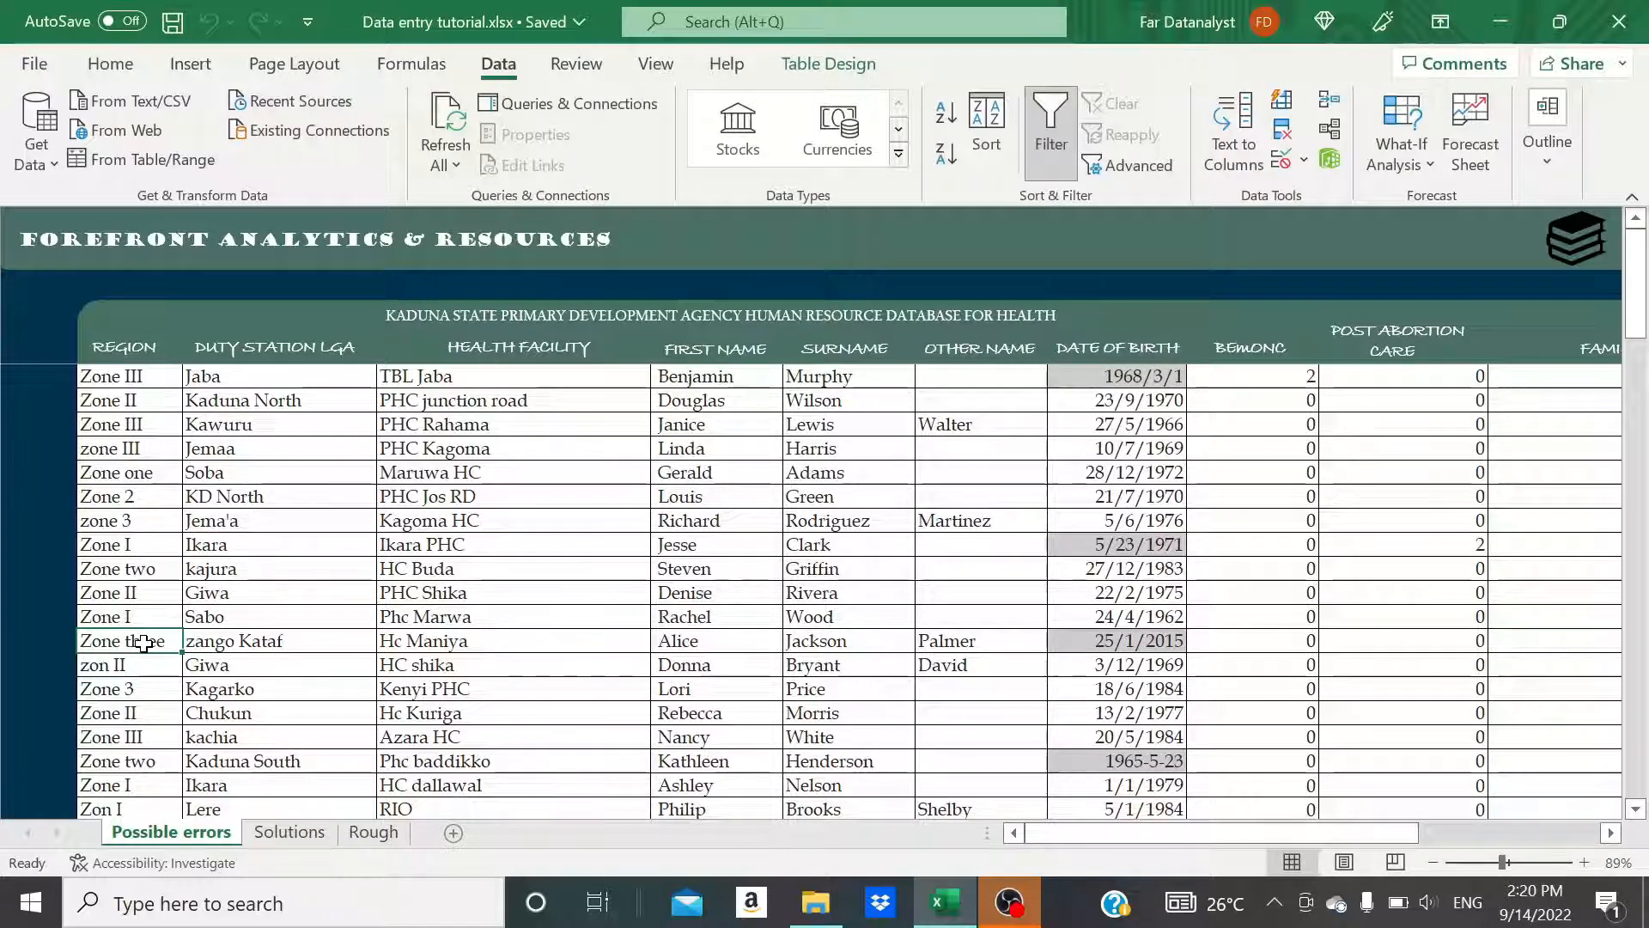
Create a PivotTable from the staff table on a new worksheet, with REGION as the row field
{"action": "left_click", "coordinate": [149, 427]}
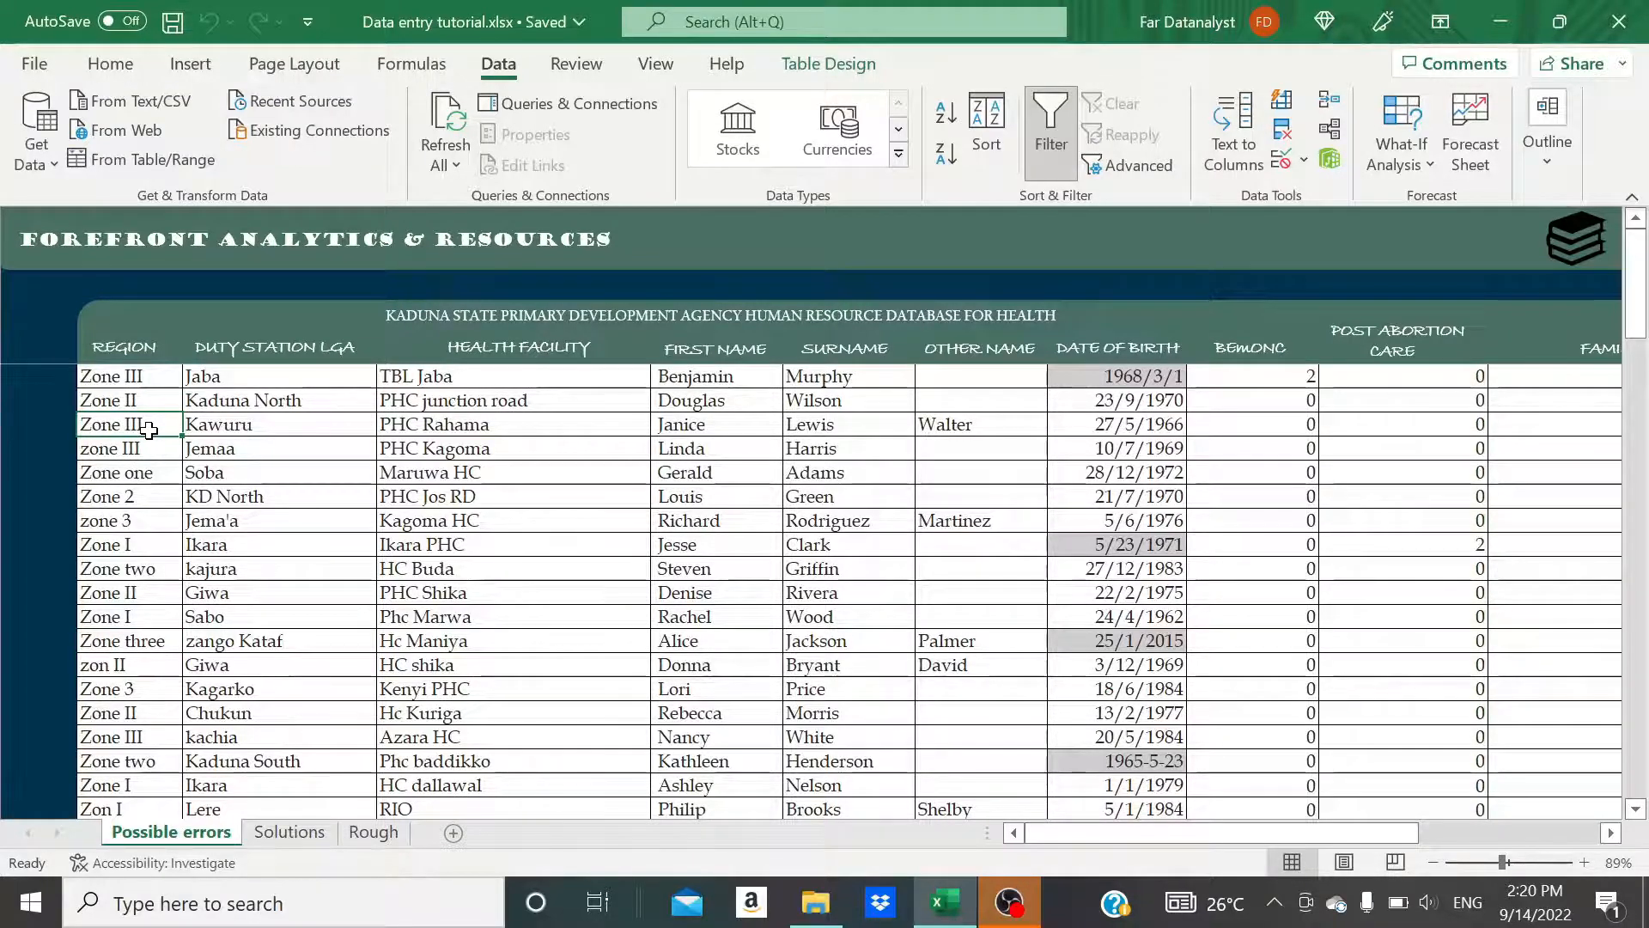
{"action": "left_click", "coordinate": [204, 66]}
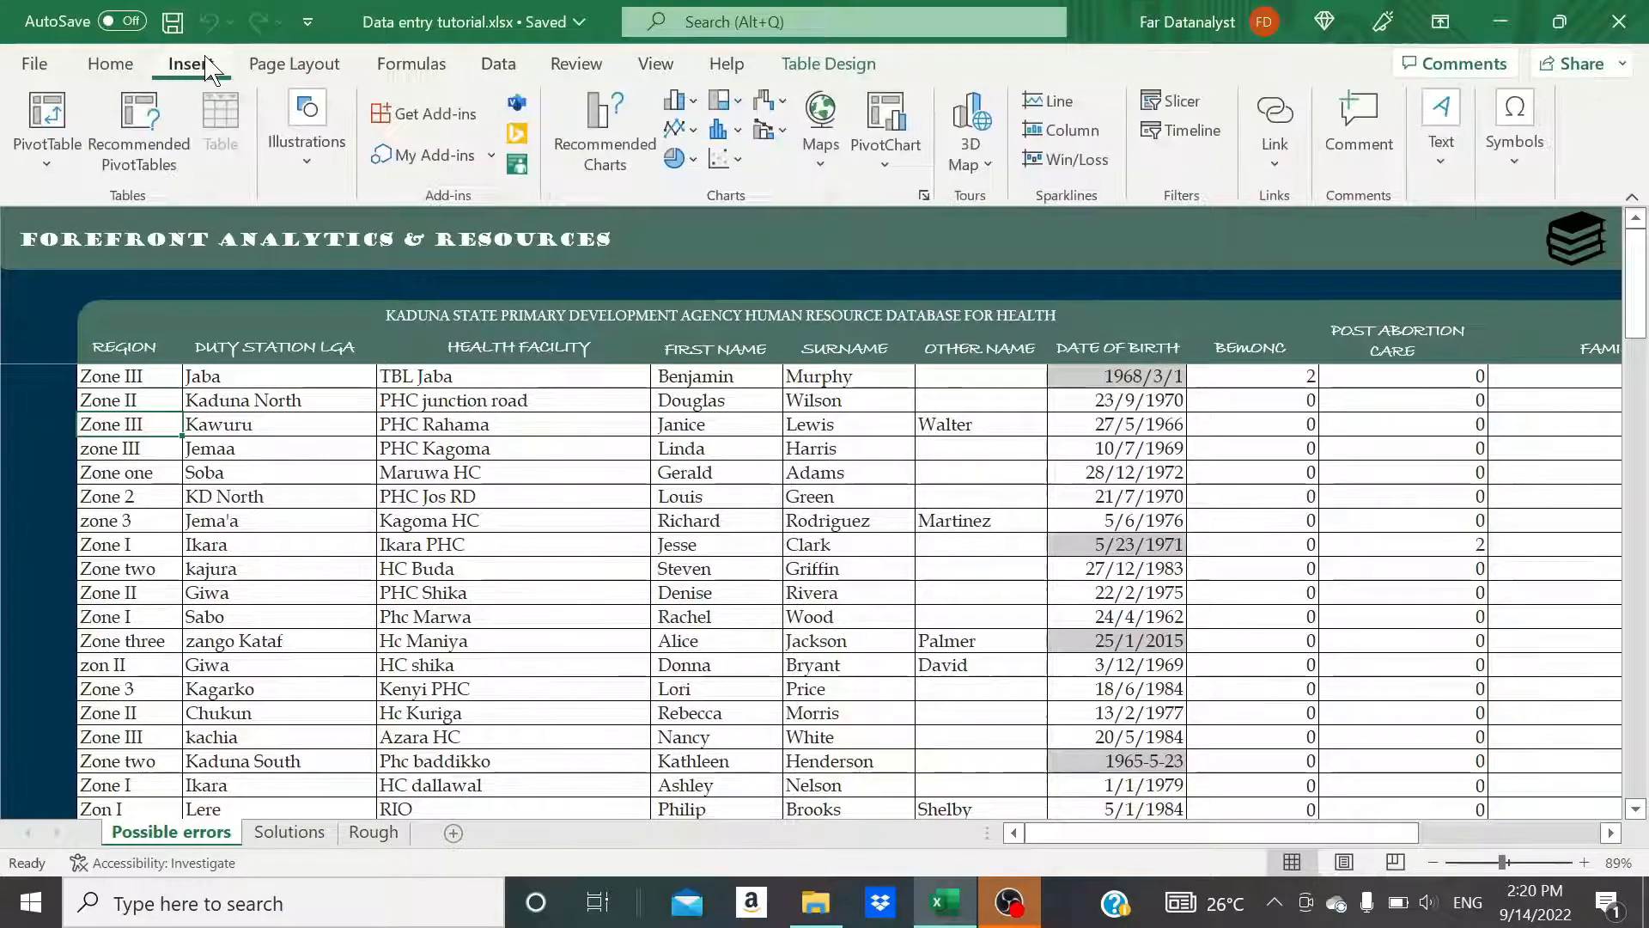
{"action": "left_click", "coordinate": [46, 154]}
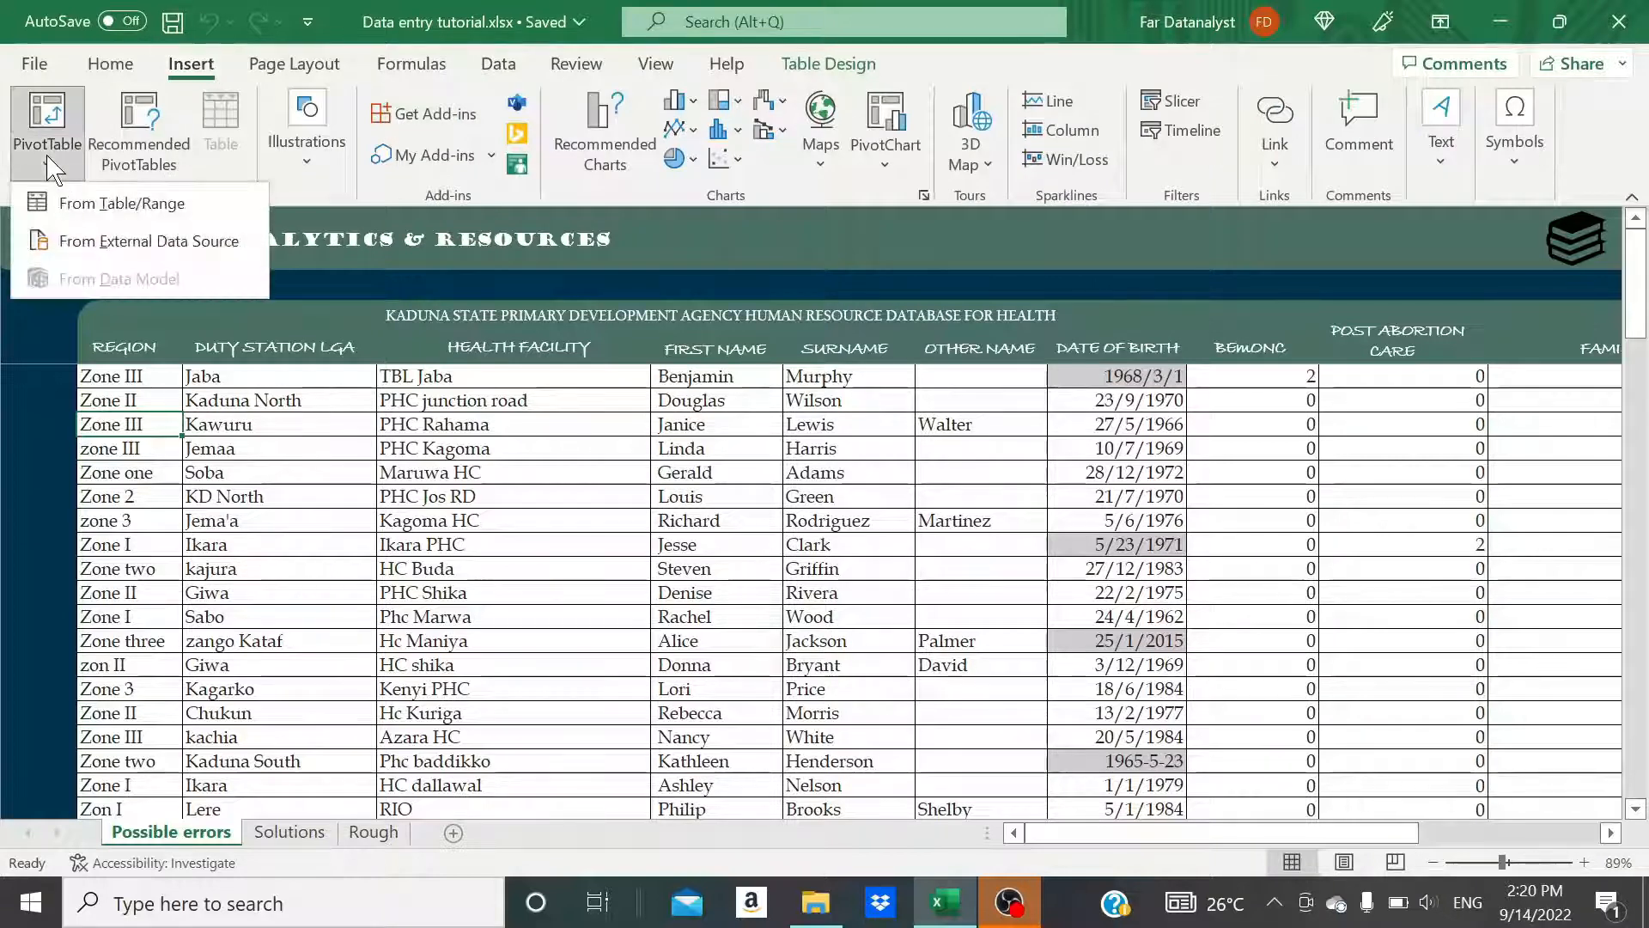
{"action": "left_click", "coordinate": [118, 212]}
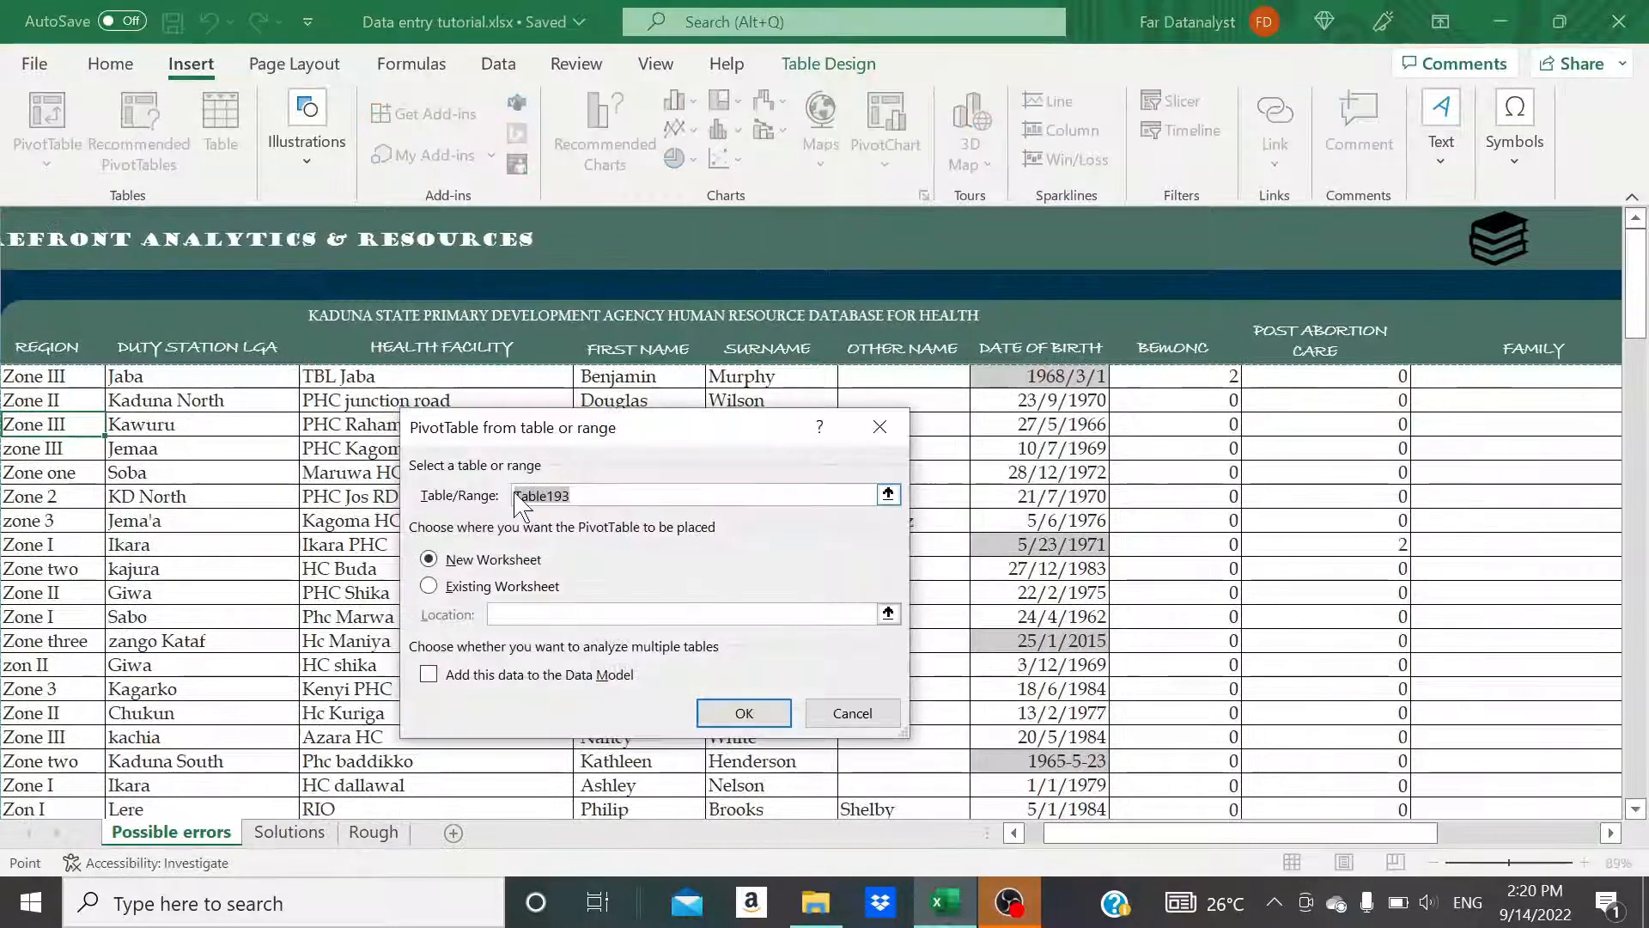
{"action": "left_click", "coordinate": [728, 713]}
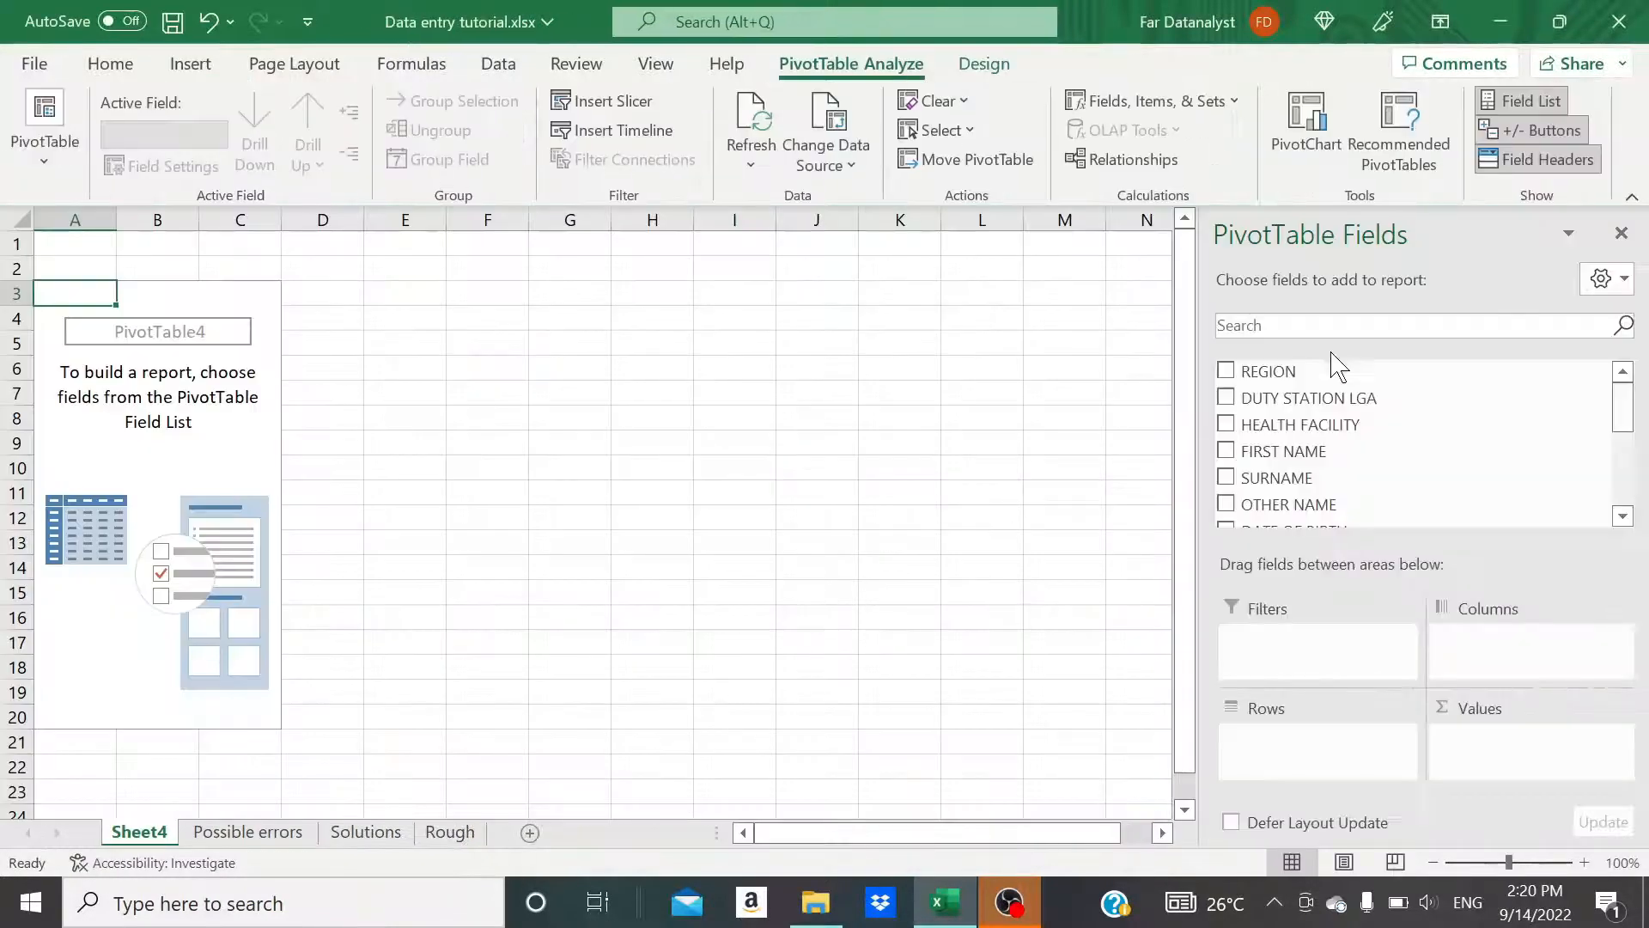
{"action": "left_click_drag", "start_coordinate": [1311, 371], "coordinate": [1277, 752]}
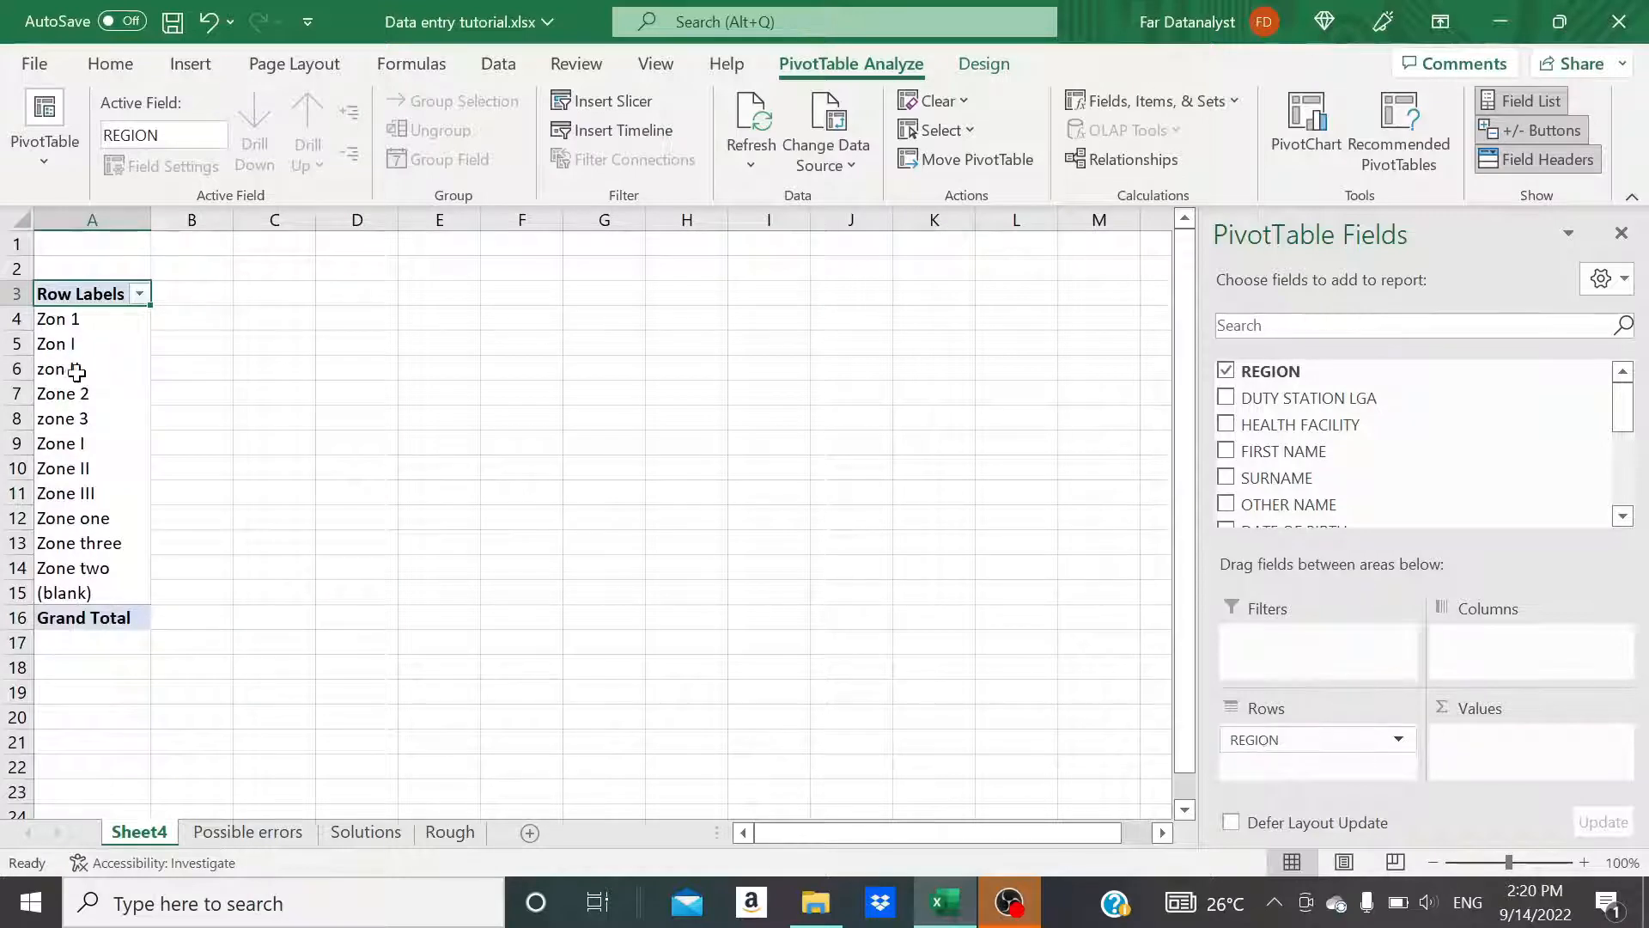
Examine the pivot table's row labels for duplicate and inconsistent spellings of the zones
{"action": "left_click", "coordinate": [81, 424]}
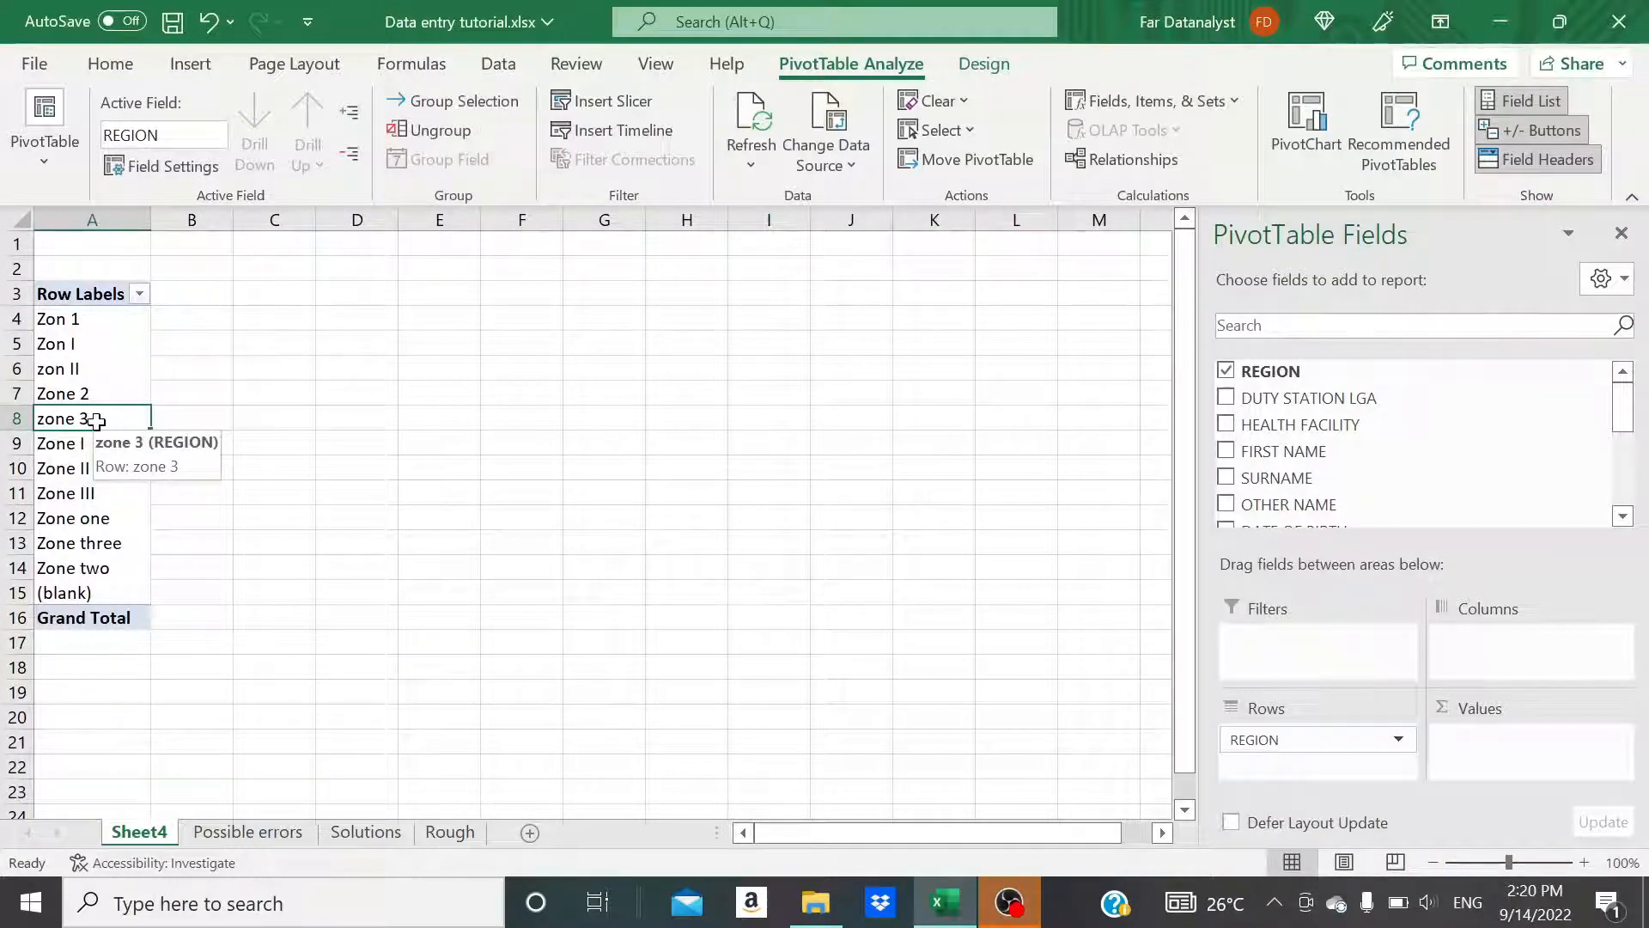
{"action": "left_click", "coordinate": [96, 523]}
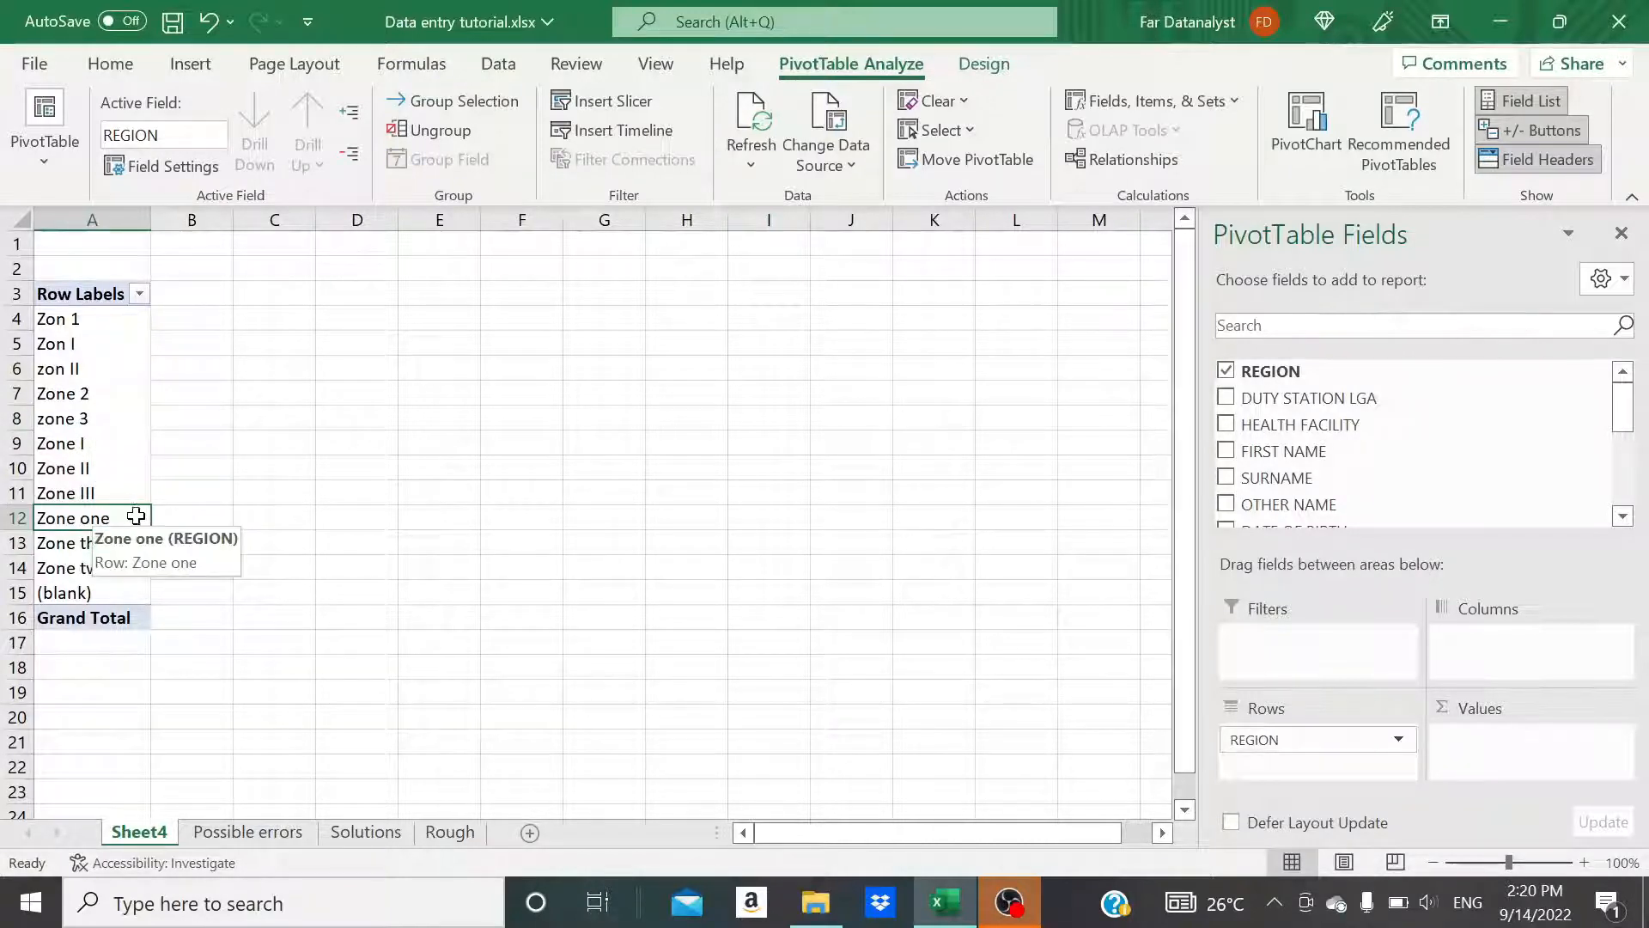
{"action": "left_click", "coordinate": [114, 543]}
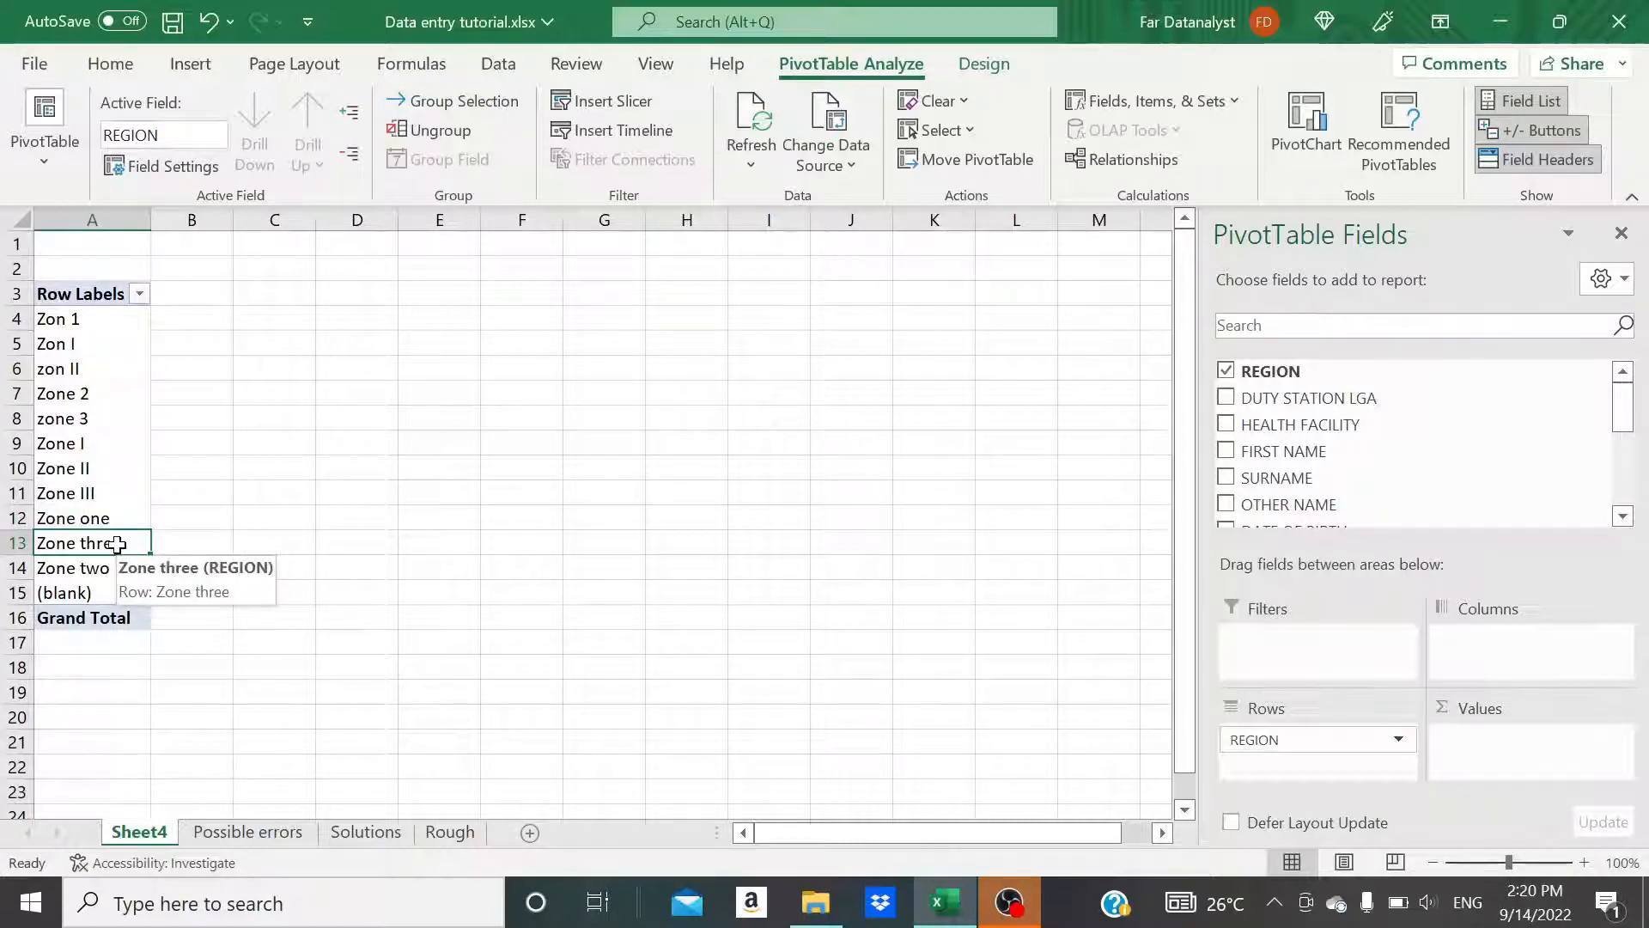
{"action": "left_click", "coordinate": [85, 493]}
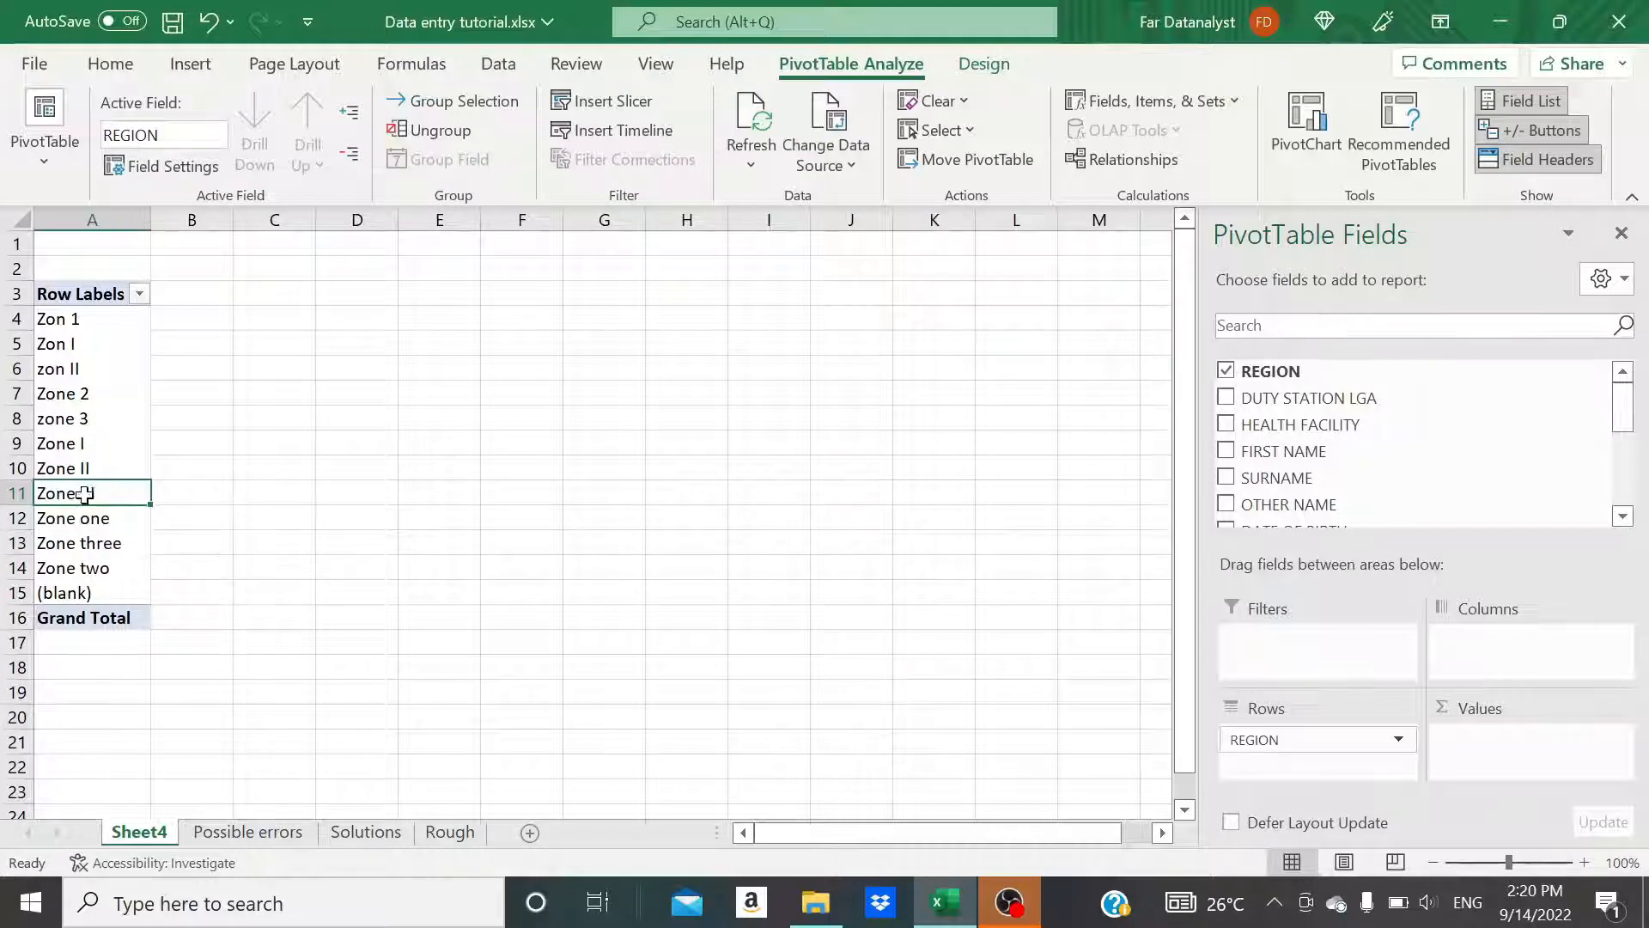
{"action": "left_click", "coordinate": [86, 547]}
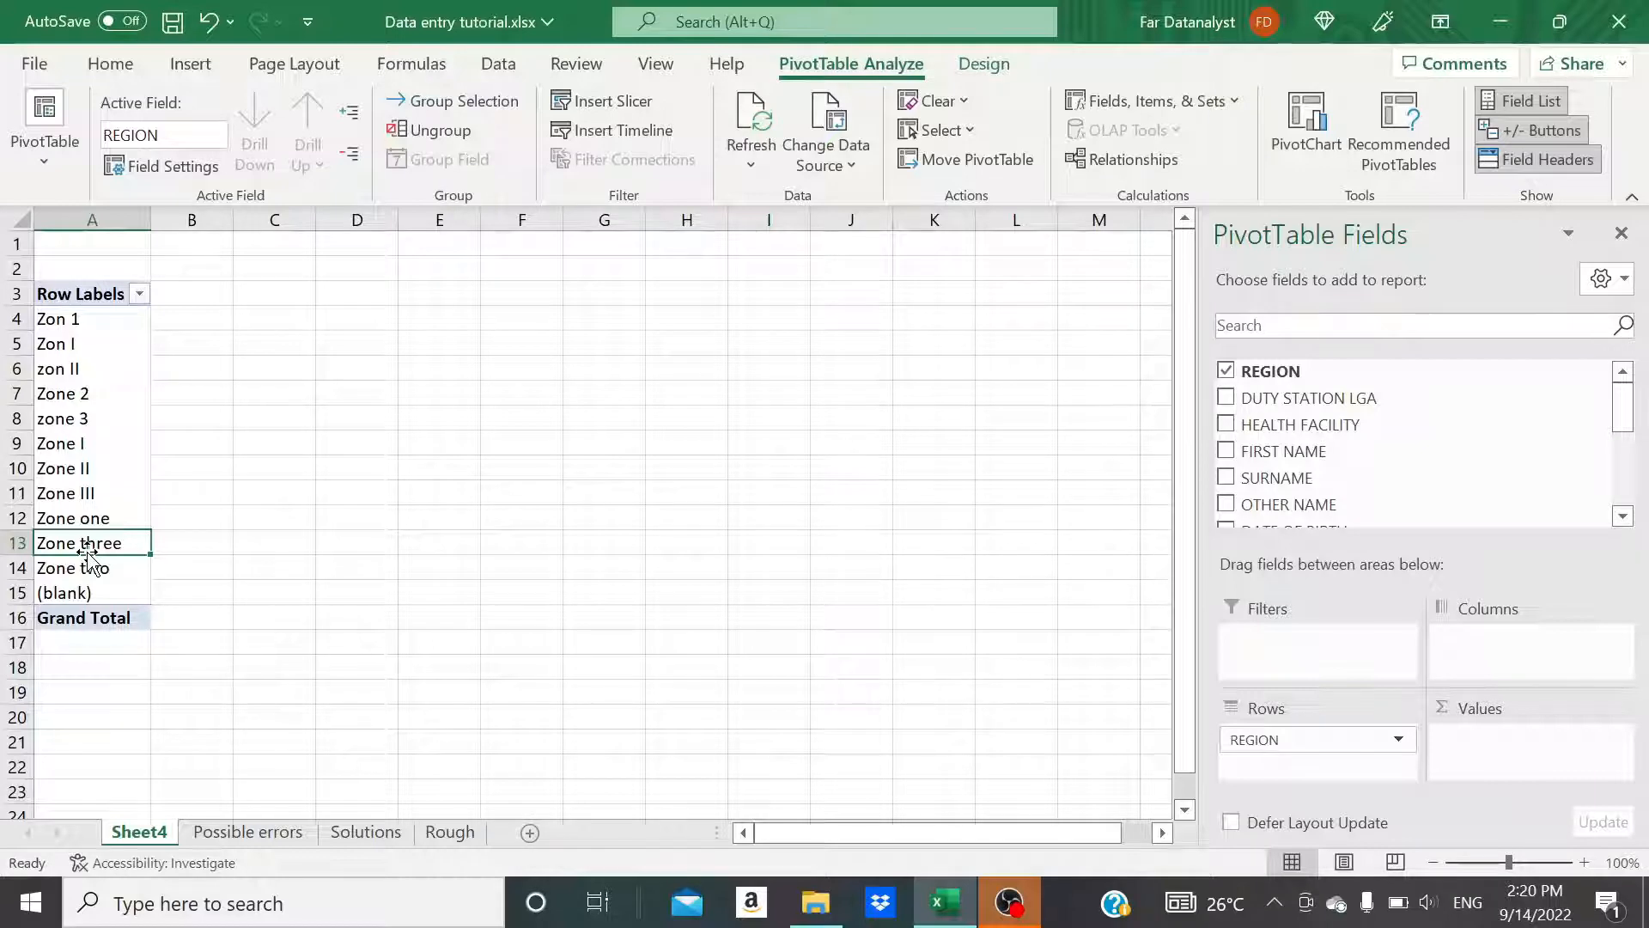
{"action": "left_click", "coordinate": [199, 320]}
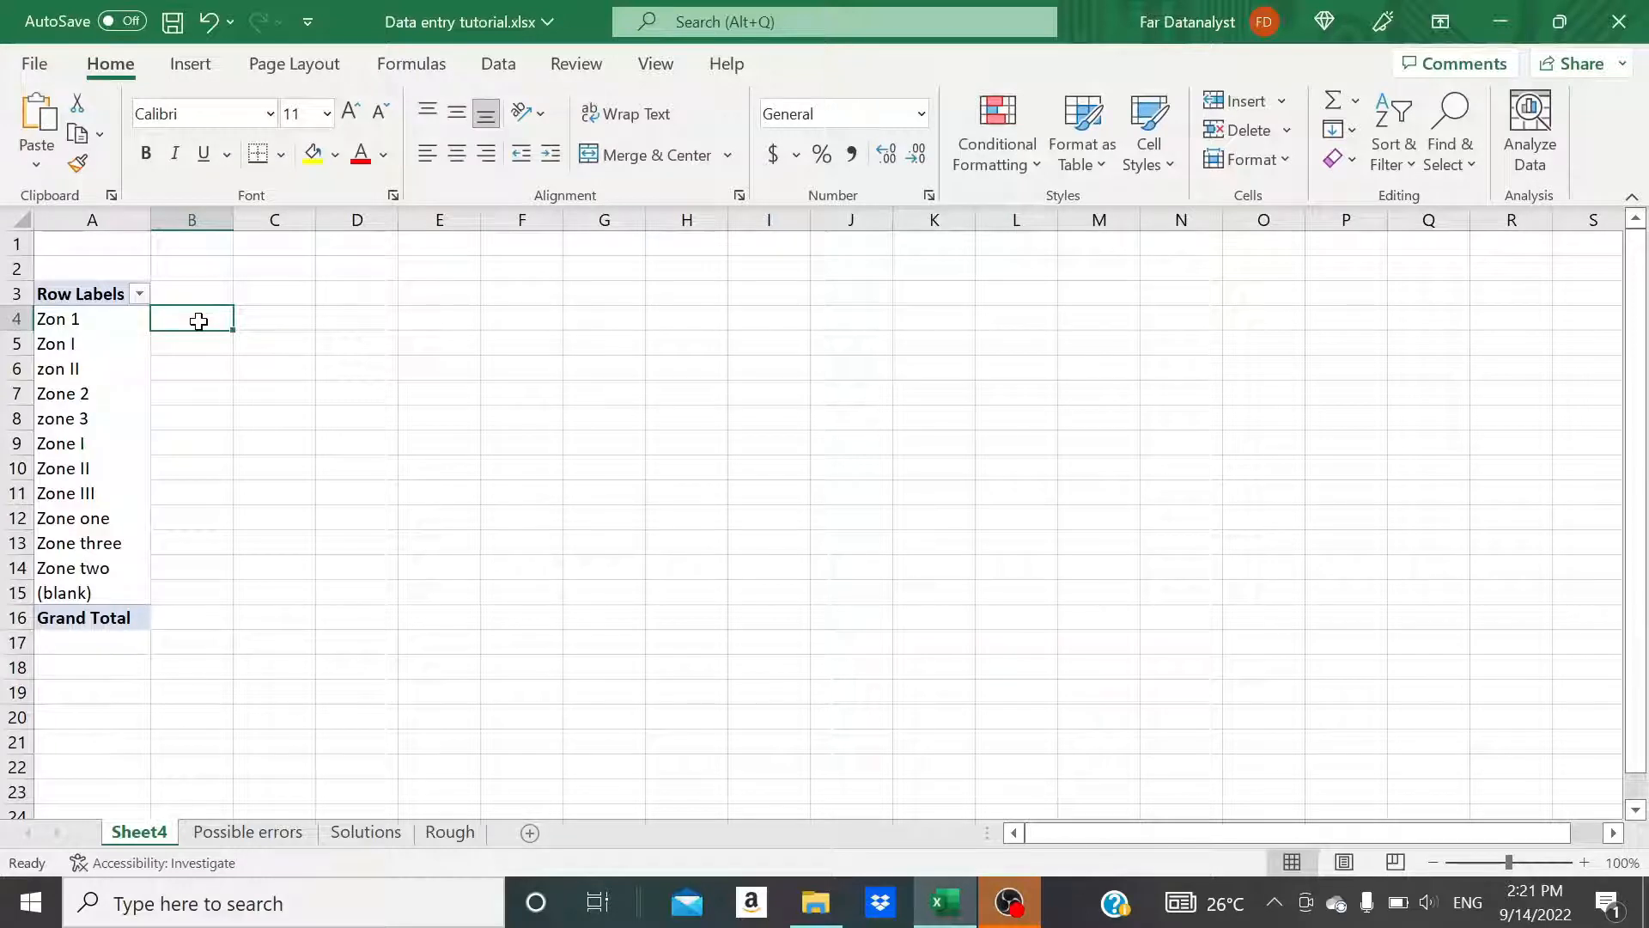
{"action": "left_click", "coordinate": [96, 325]}
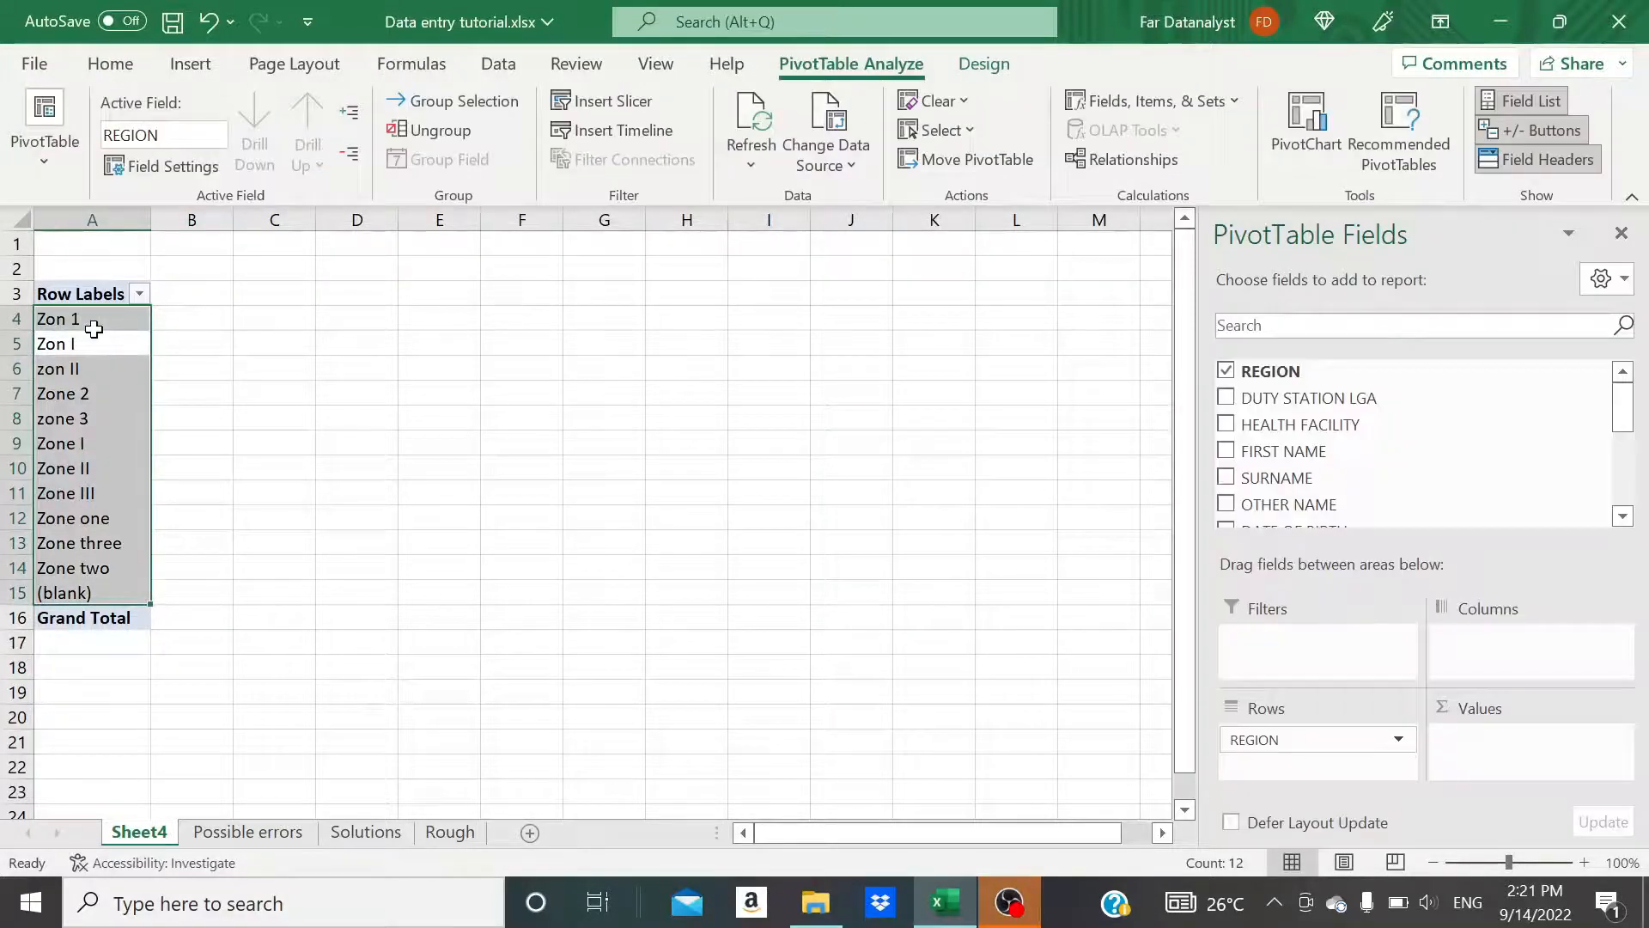
{"action": "left_click", "coordinate": [93, 329]}
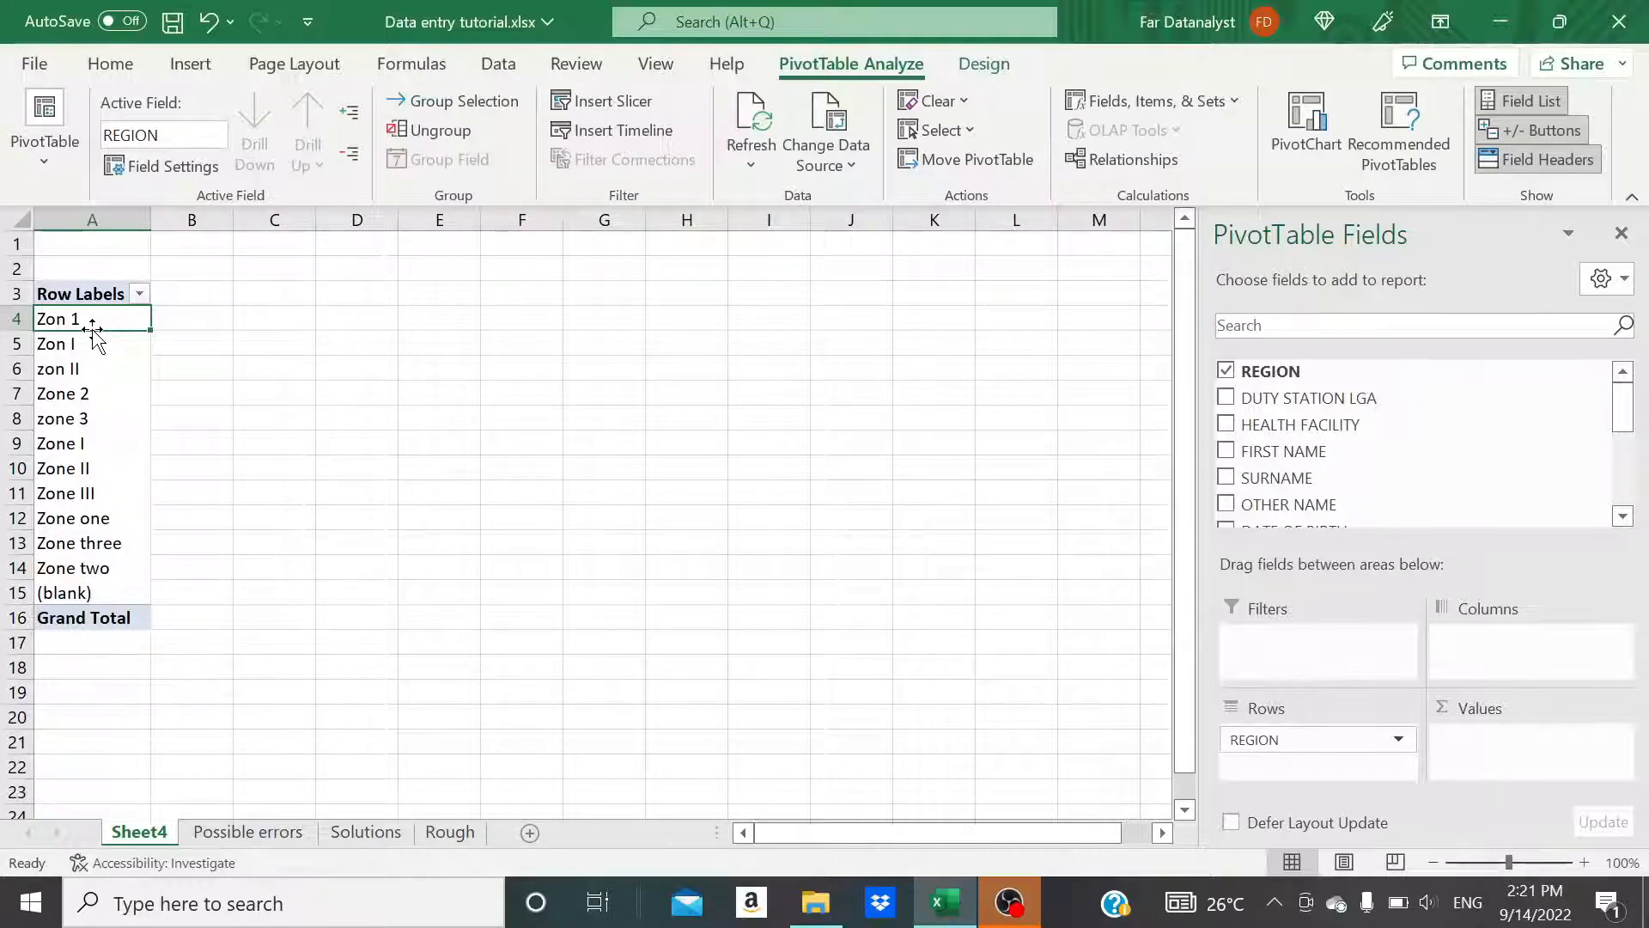
Examine the Zones list on the Rough sheet for the standard spelling of the three zones
{"action": "left_click", "coordinate": [359, 832]}
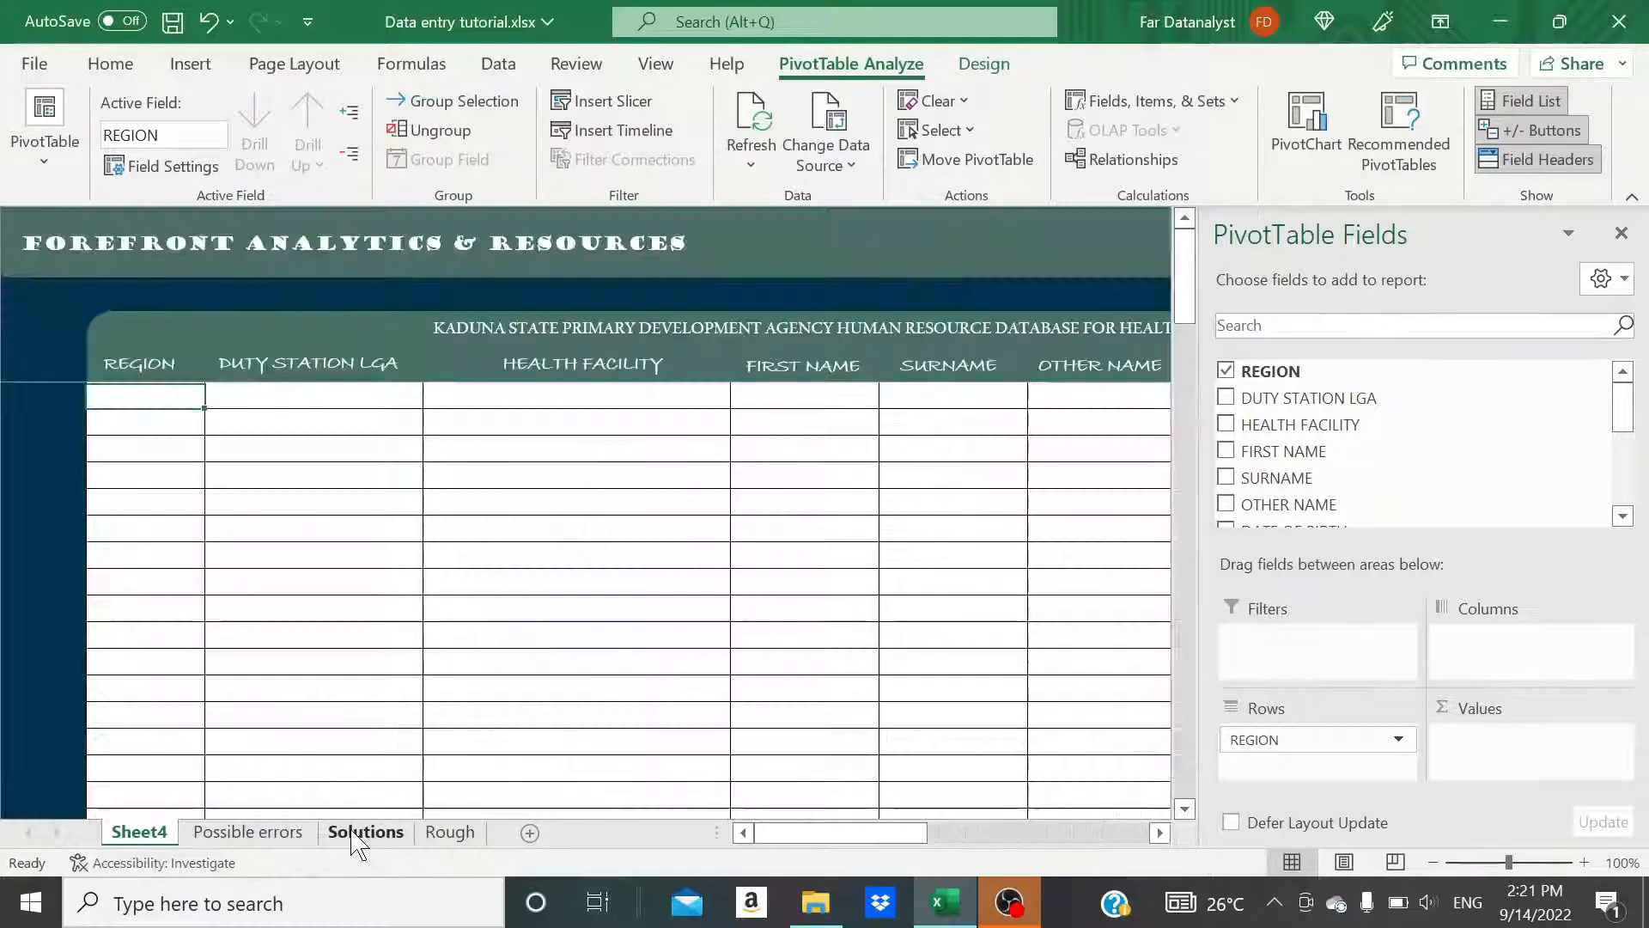
{"action": "left_click", "coordinate": [452, 833]}
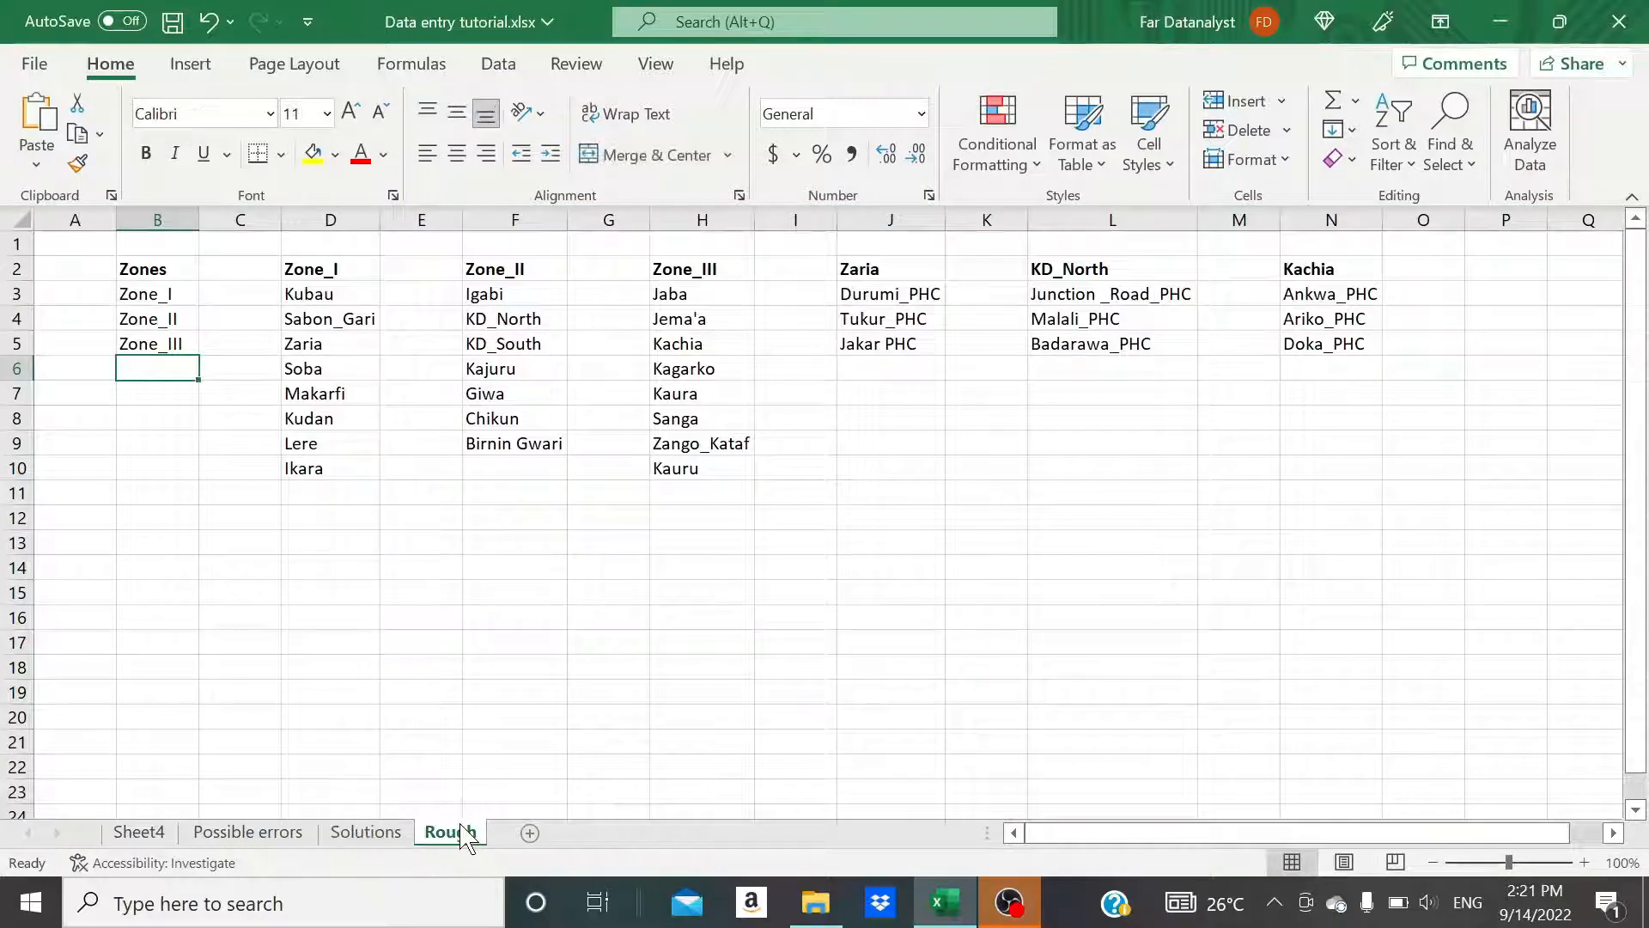
{"action": "left_click", "coordinate": [163, 295]}
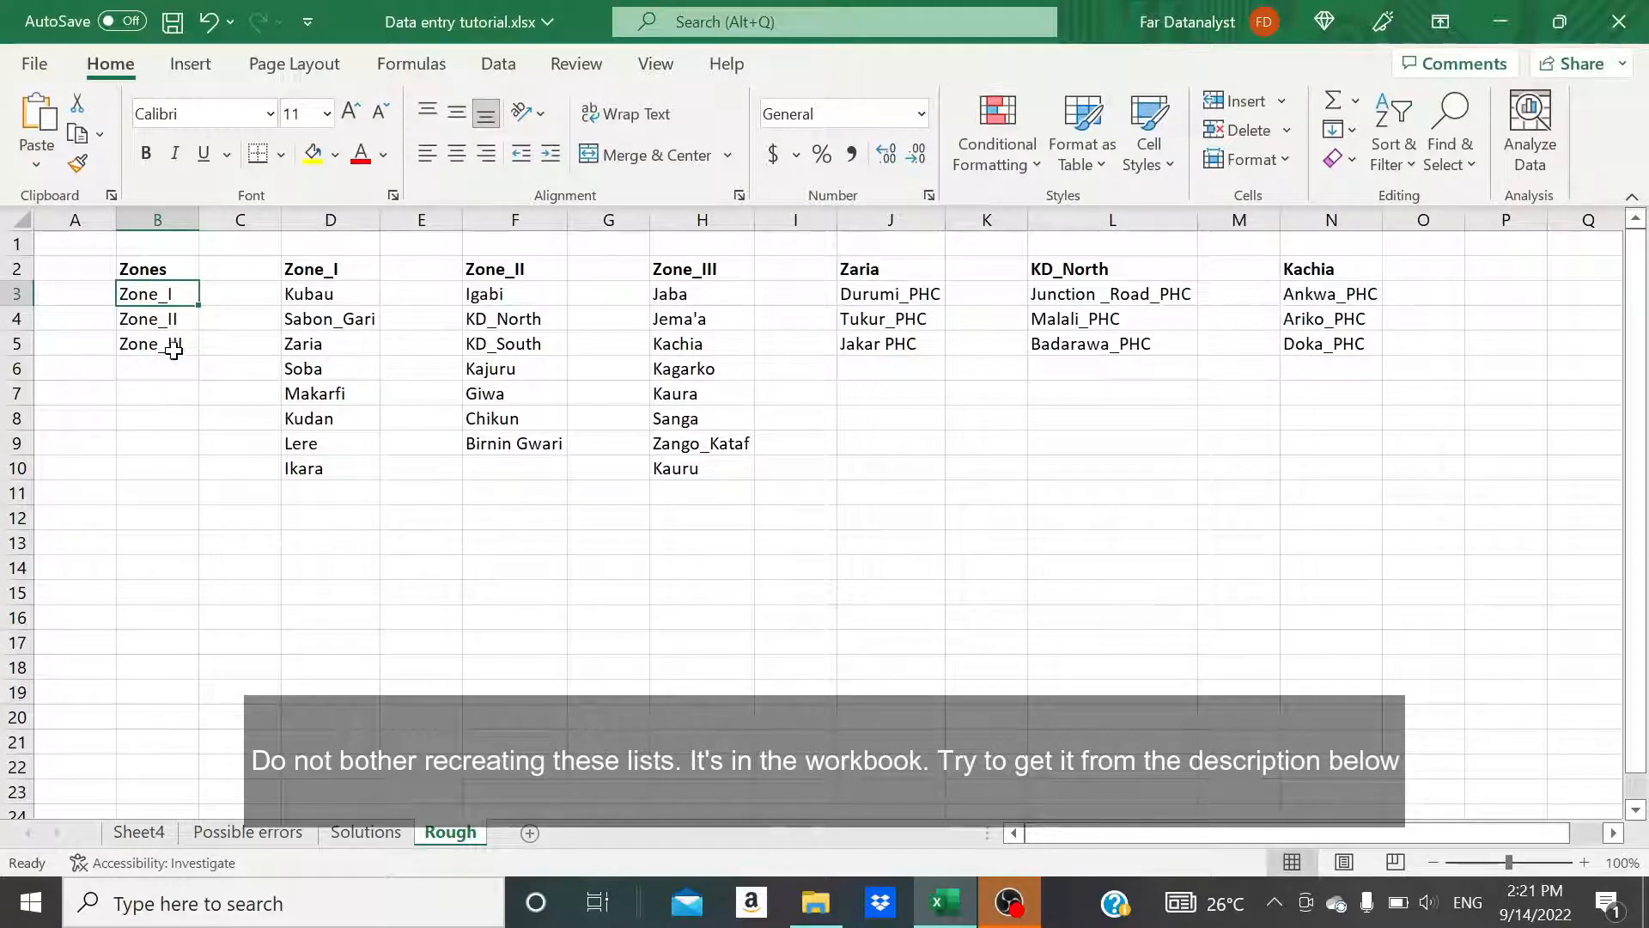
{"action": "key", "text": "shift+Down"}
{"action": "key", "text": "shift+Down"}
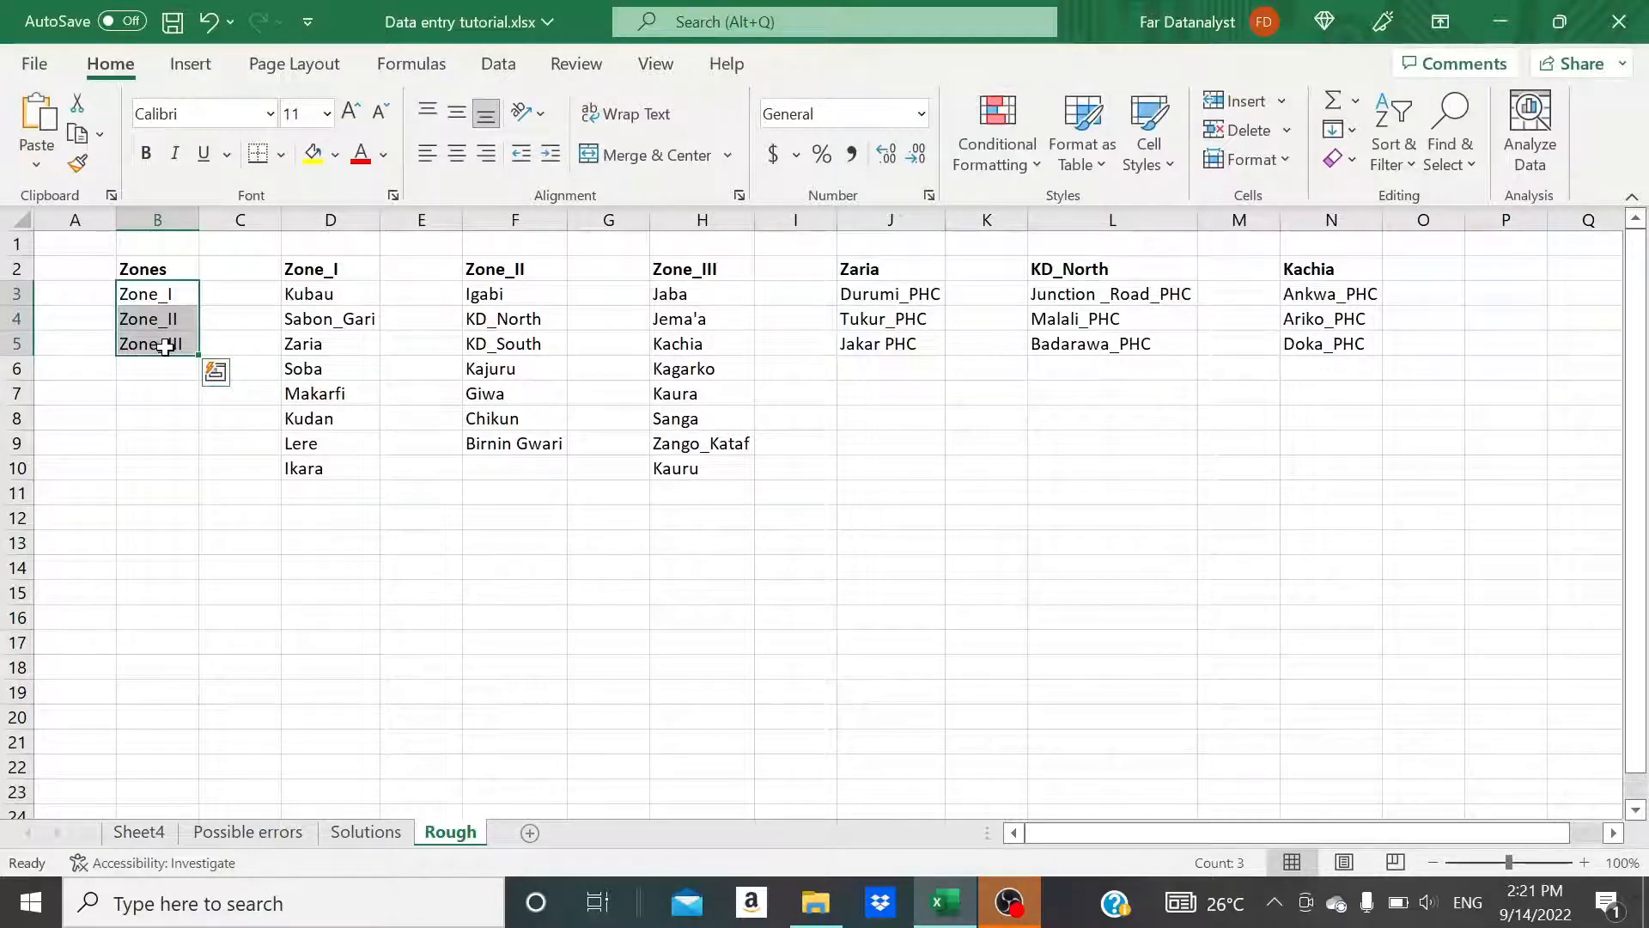
{"action": "left_click", "coordinate": [217, 291]}
{"action": "left_click", "coordinate": [183, 295]}
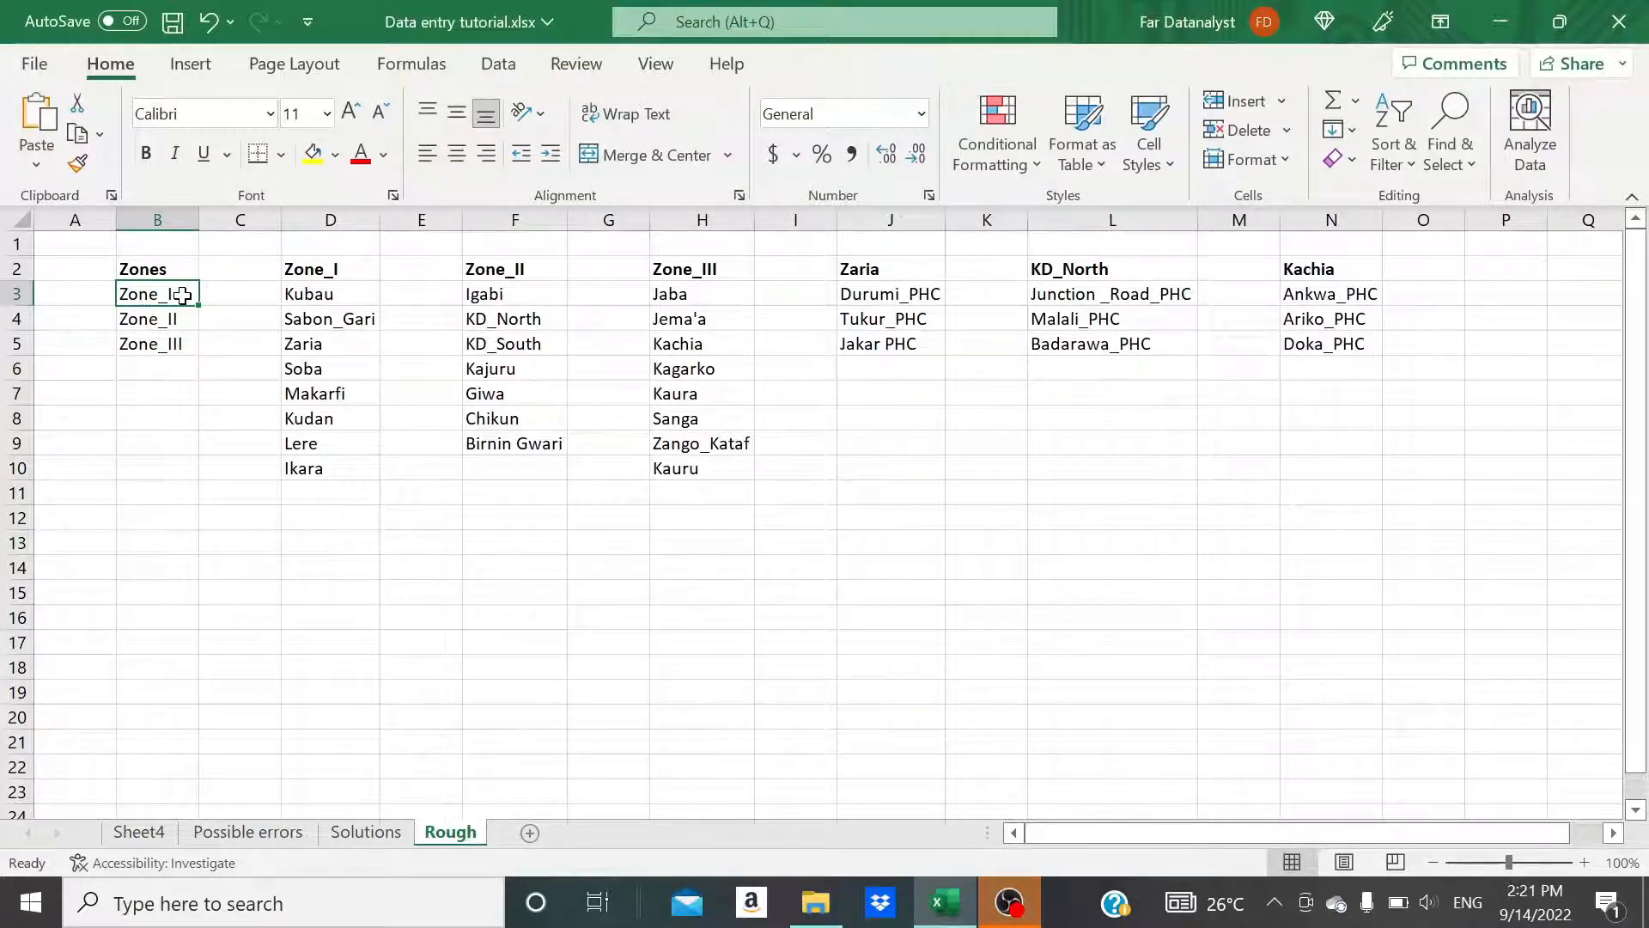
{"action": "left_click", "coordinate": [179, 319]}
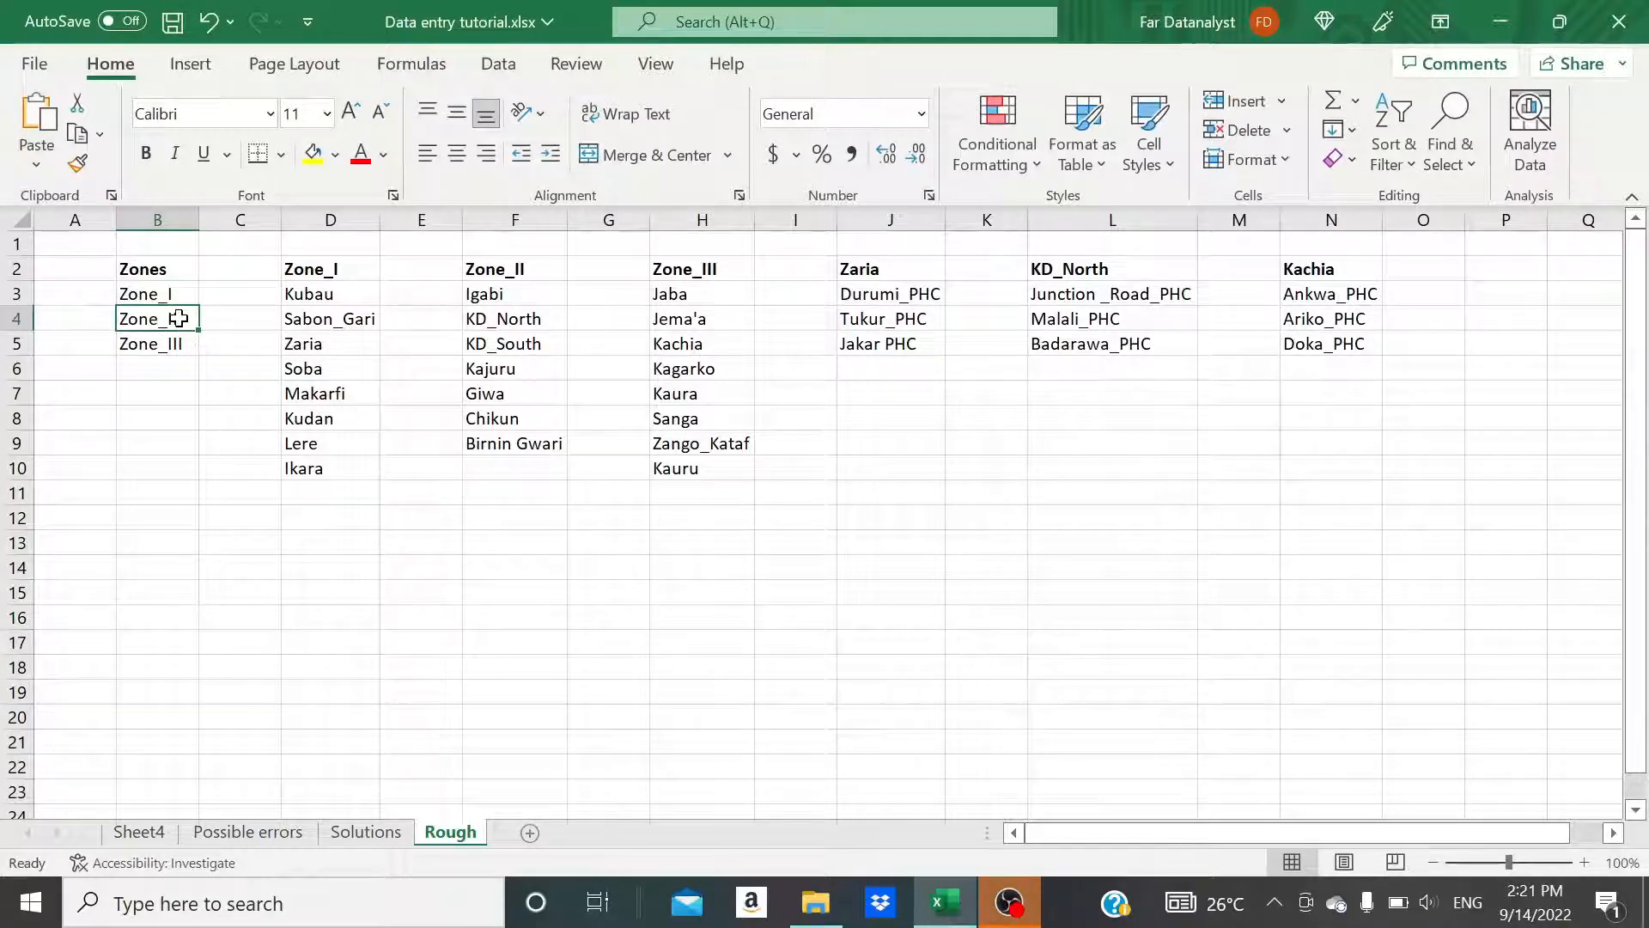
{"action": "left_click", "coordinate": [184, 337]}
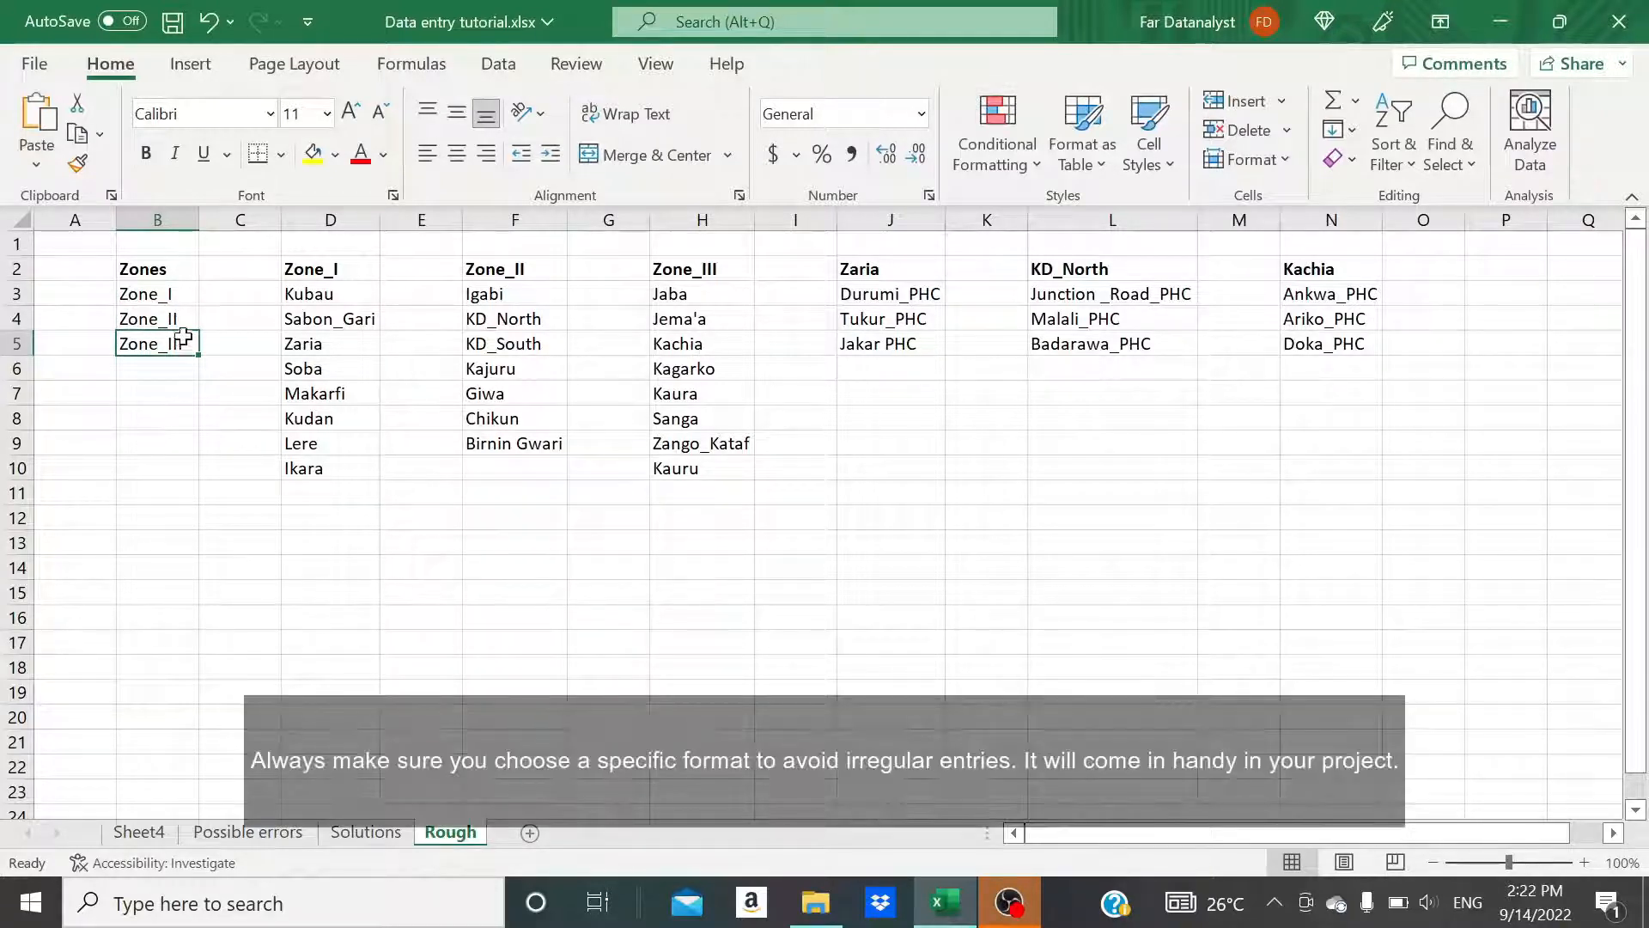
{"action": "left_click", "coordinate": [178, 291]}
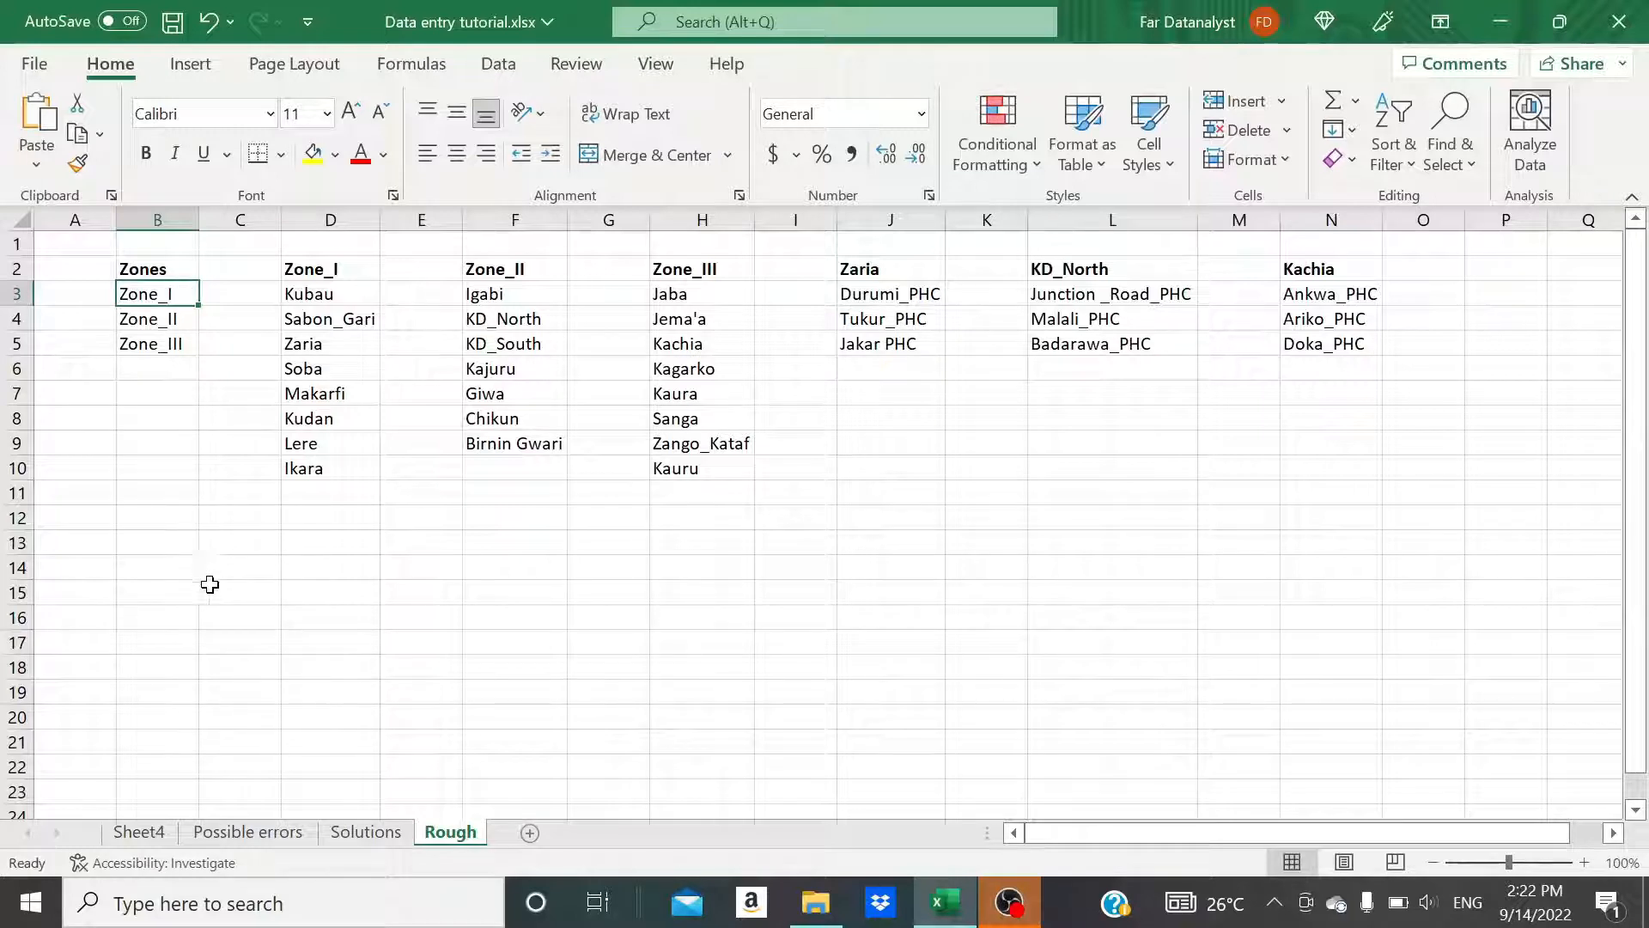
Start a data validation rule of type List for all the REGION cells in the Solutions sheet's table
{"action": "left_click", "coordinate": [365, 831]}
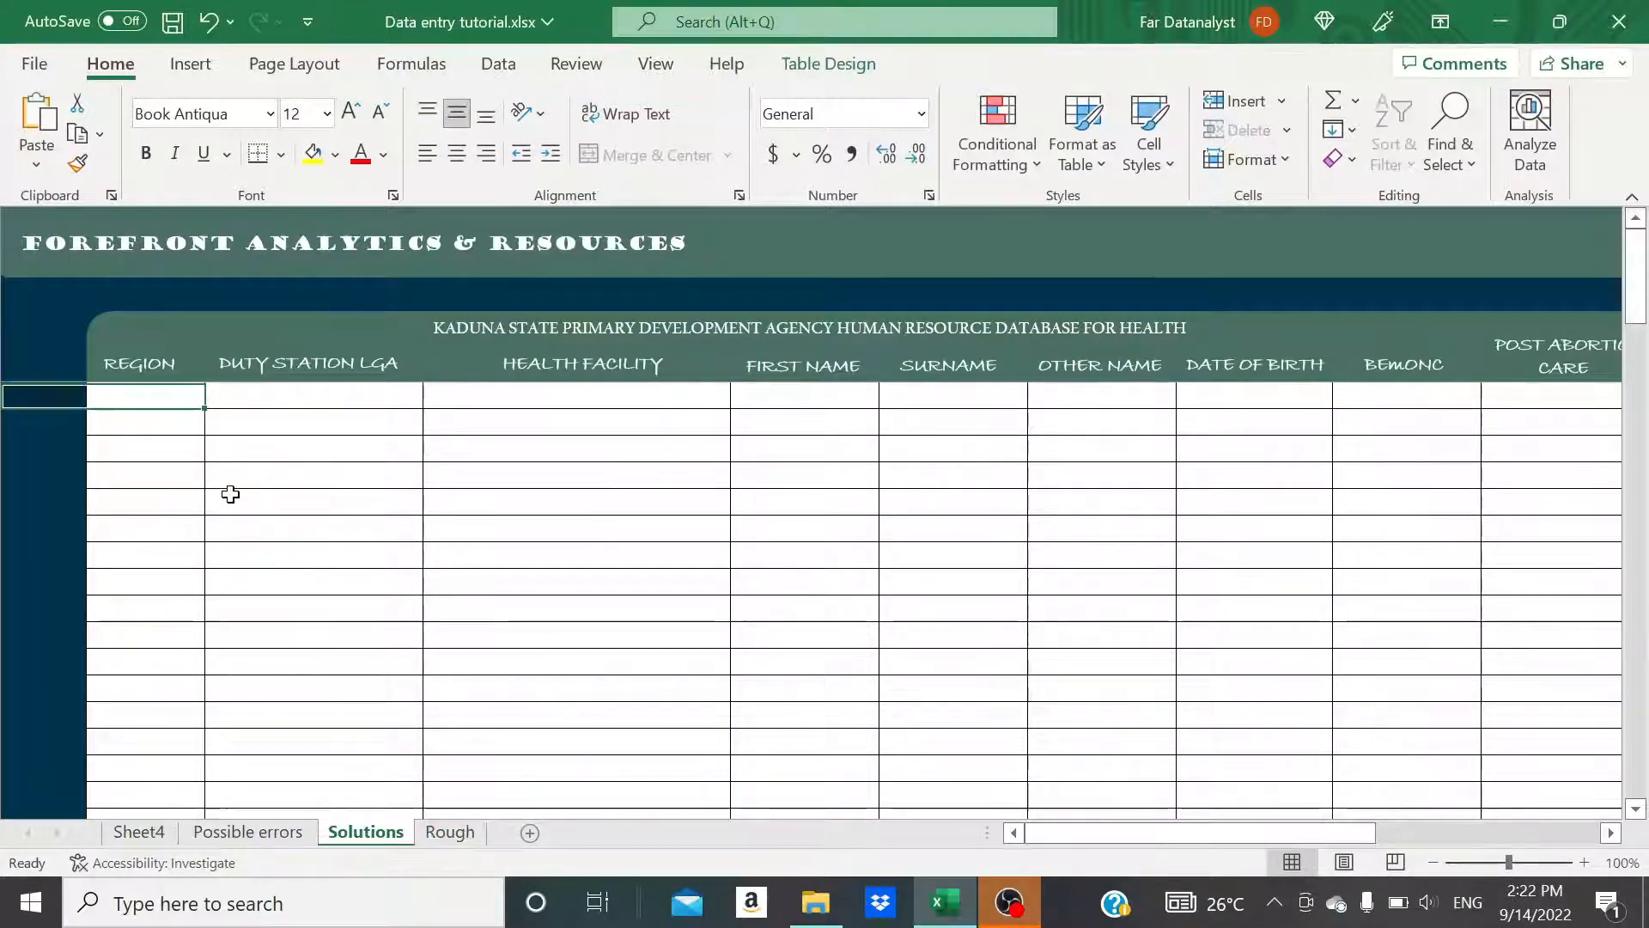
{"action": "key", "text": "ctrl+shift+Down"}
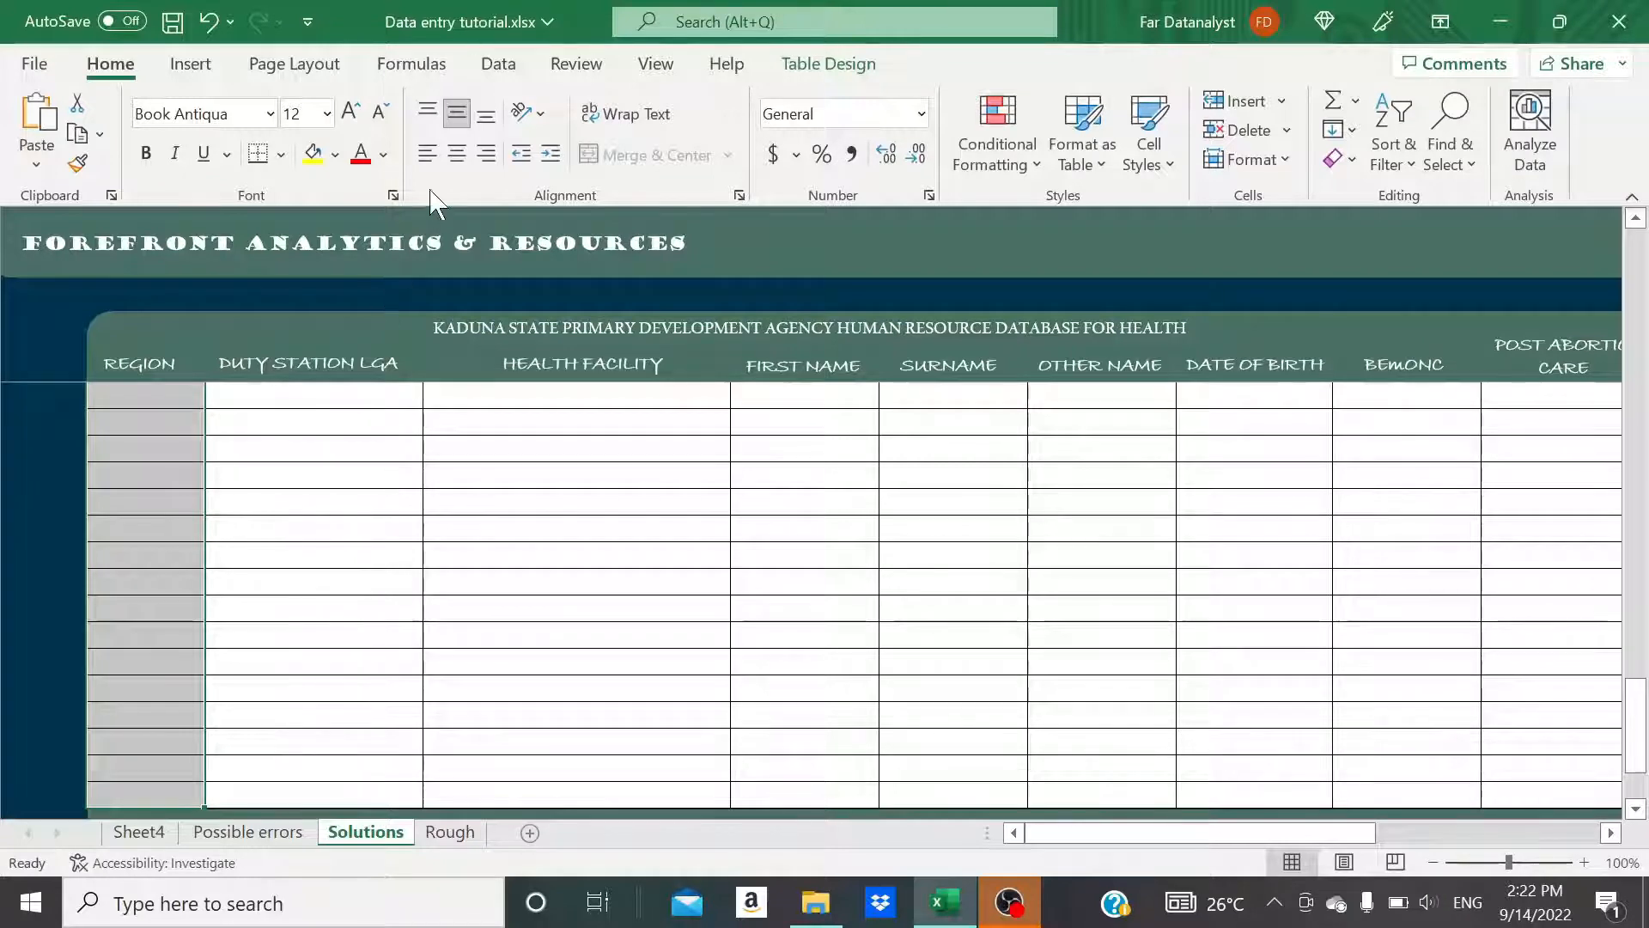
{"action": "left_click", "coordinate": [497, 67]}
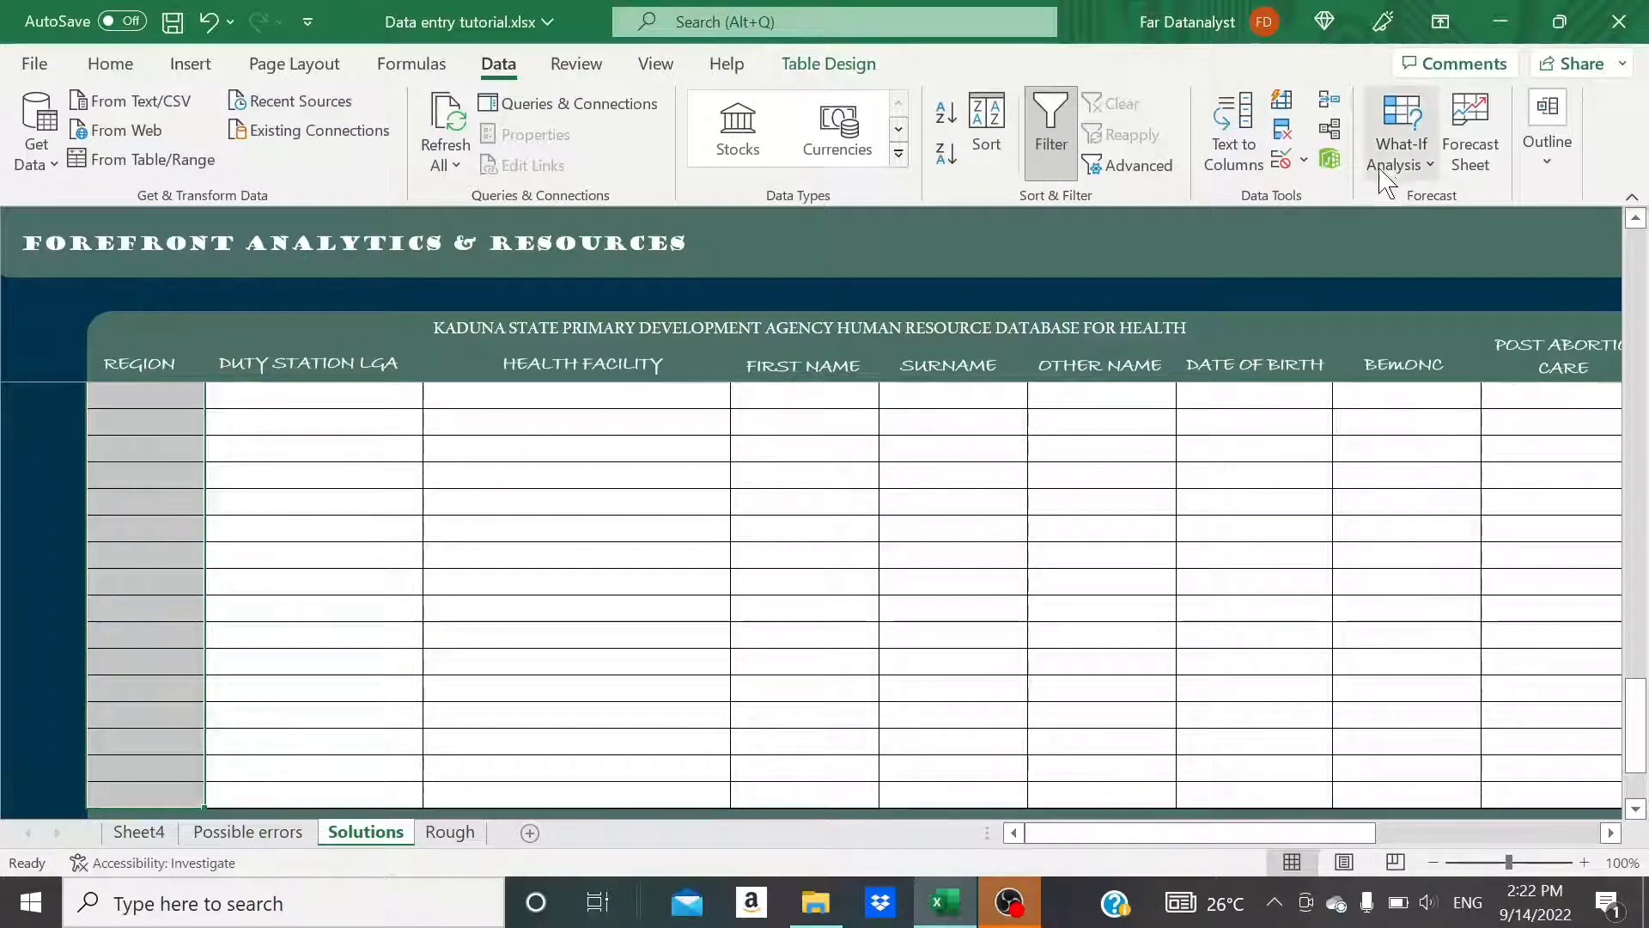
{"action": "left_click", "coordinate": [1304, 161]}
{"action": "left_click", "coordinate": [1323, 192]}
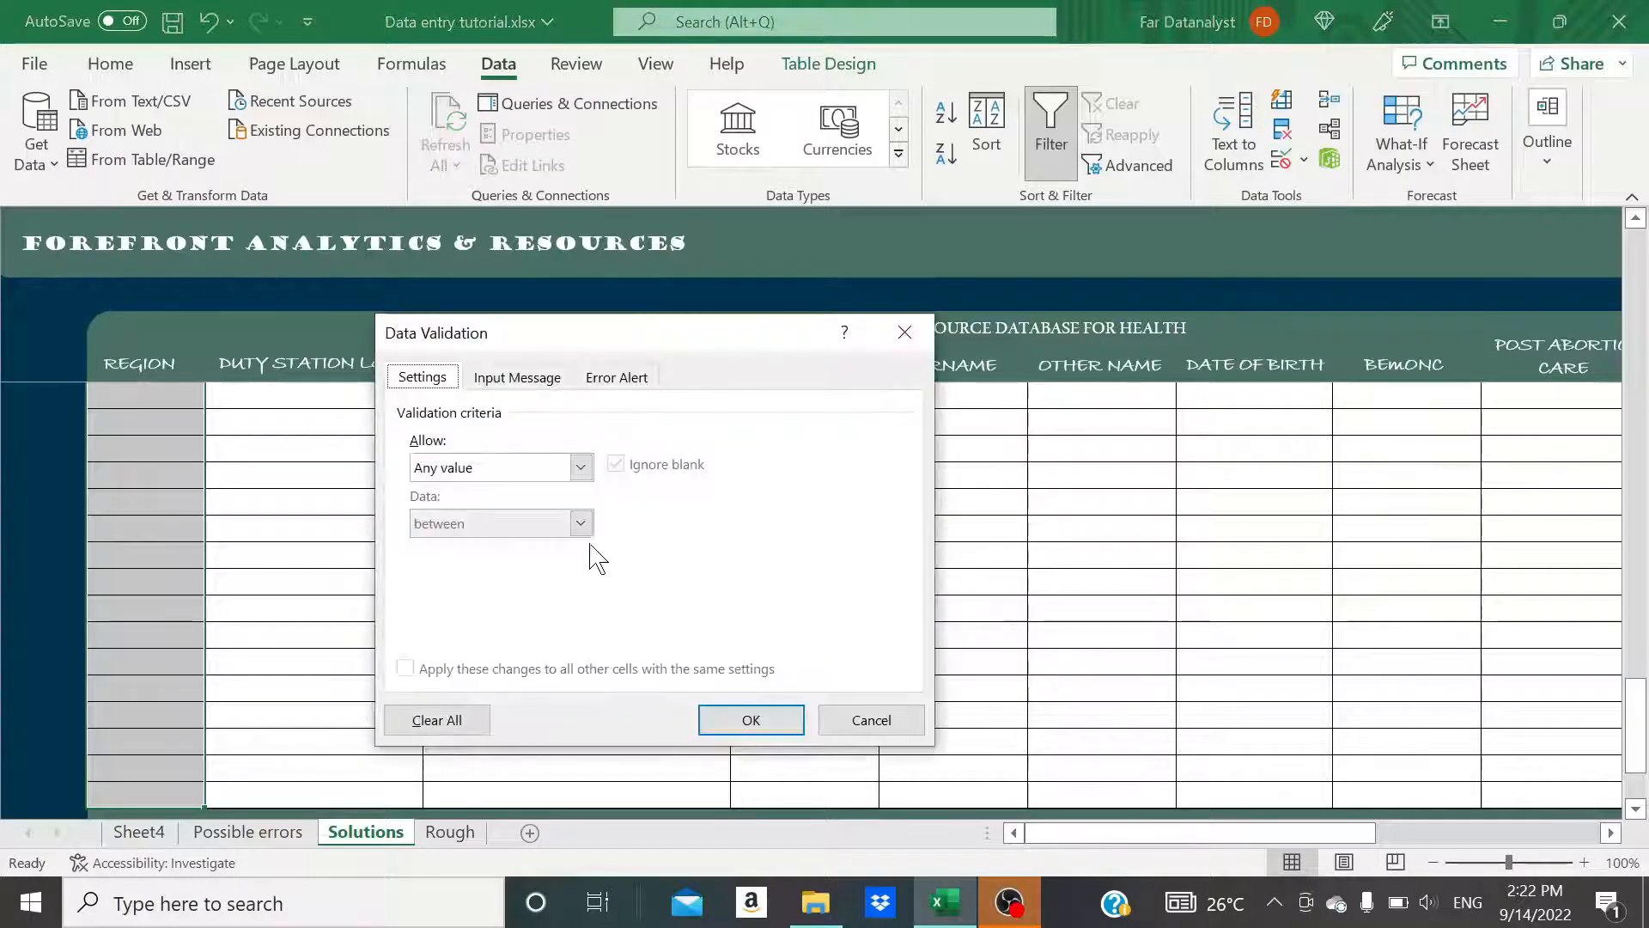
{"action": "left_click", "coordinate": [581, 467]}
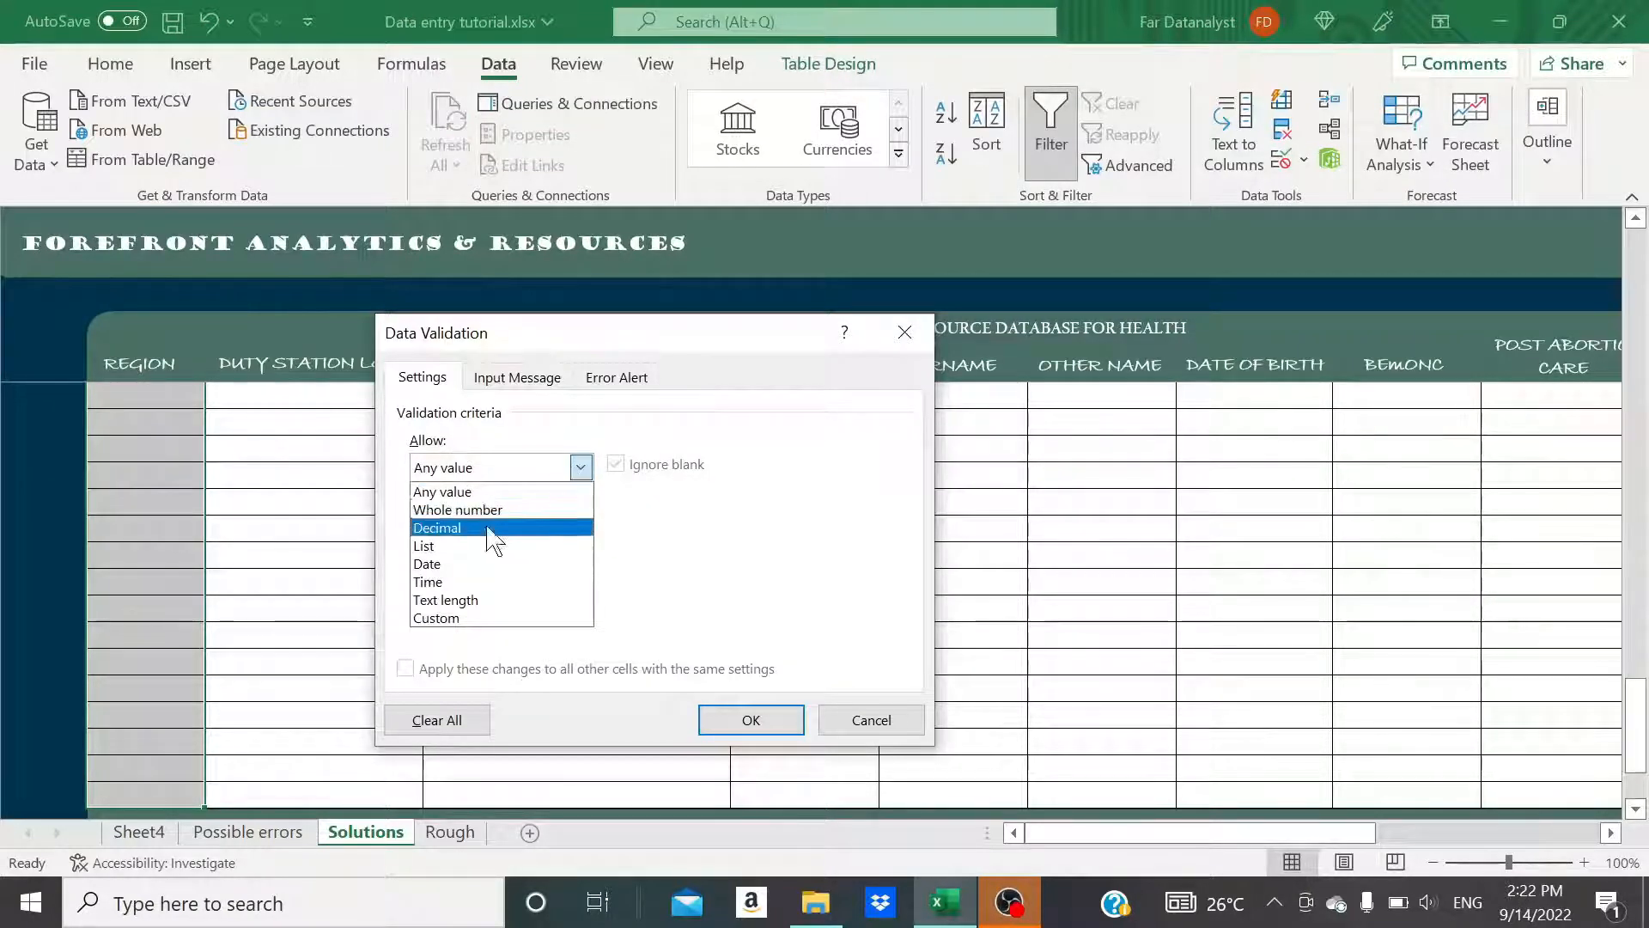
{"action": "left_click", "coordinate": [465, 544]}
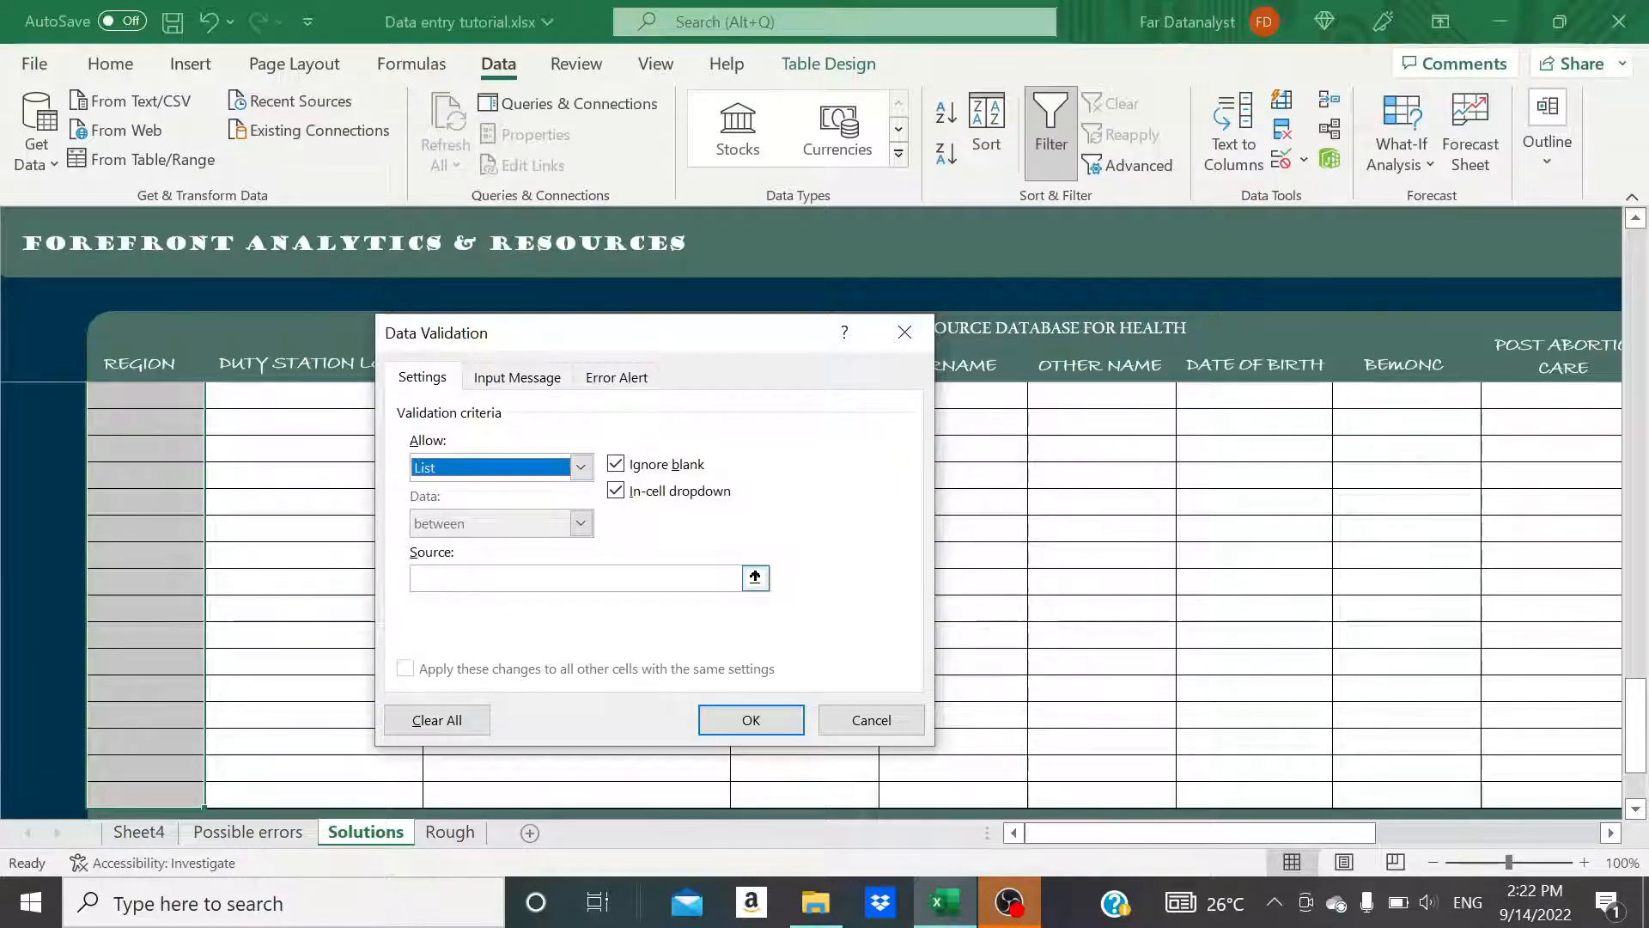
Enter Zone_I, Zone_II, Zone_III as the validation list's source and apply the rule
{"action": "left_click", "coordinate": [481, 578]}
{"action": "type", "text": "Z"}
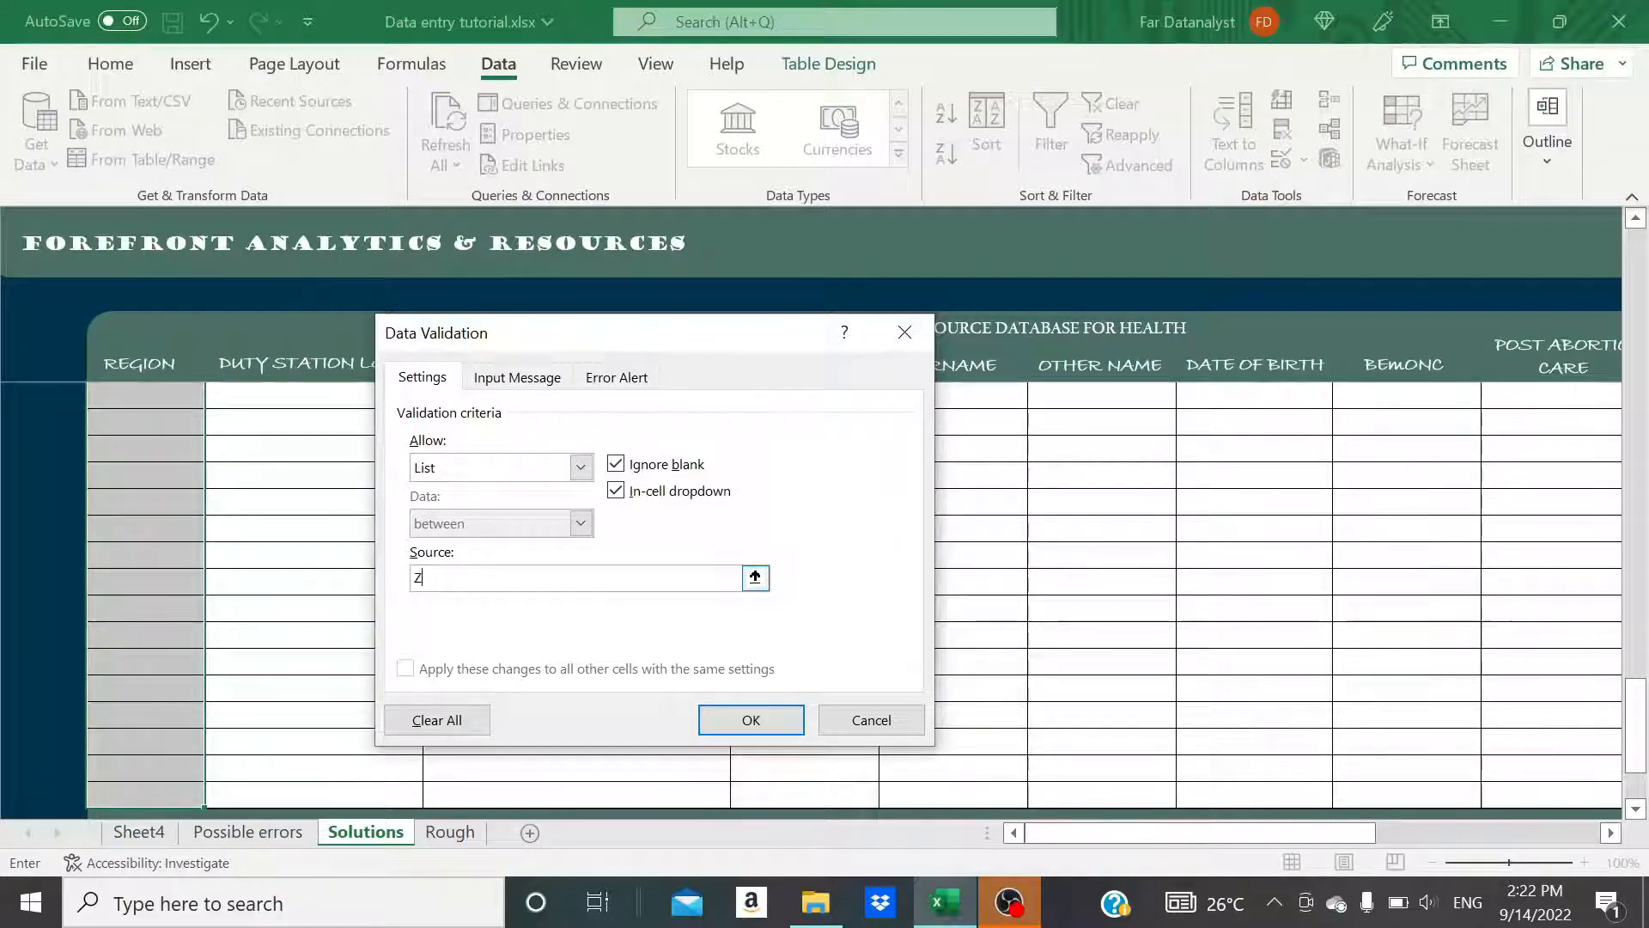
{"action": "type", "text": "one"}
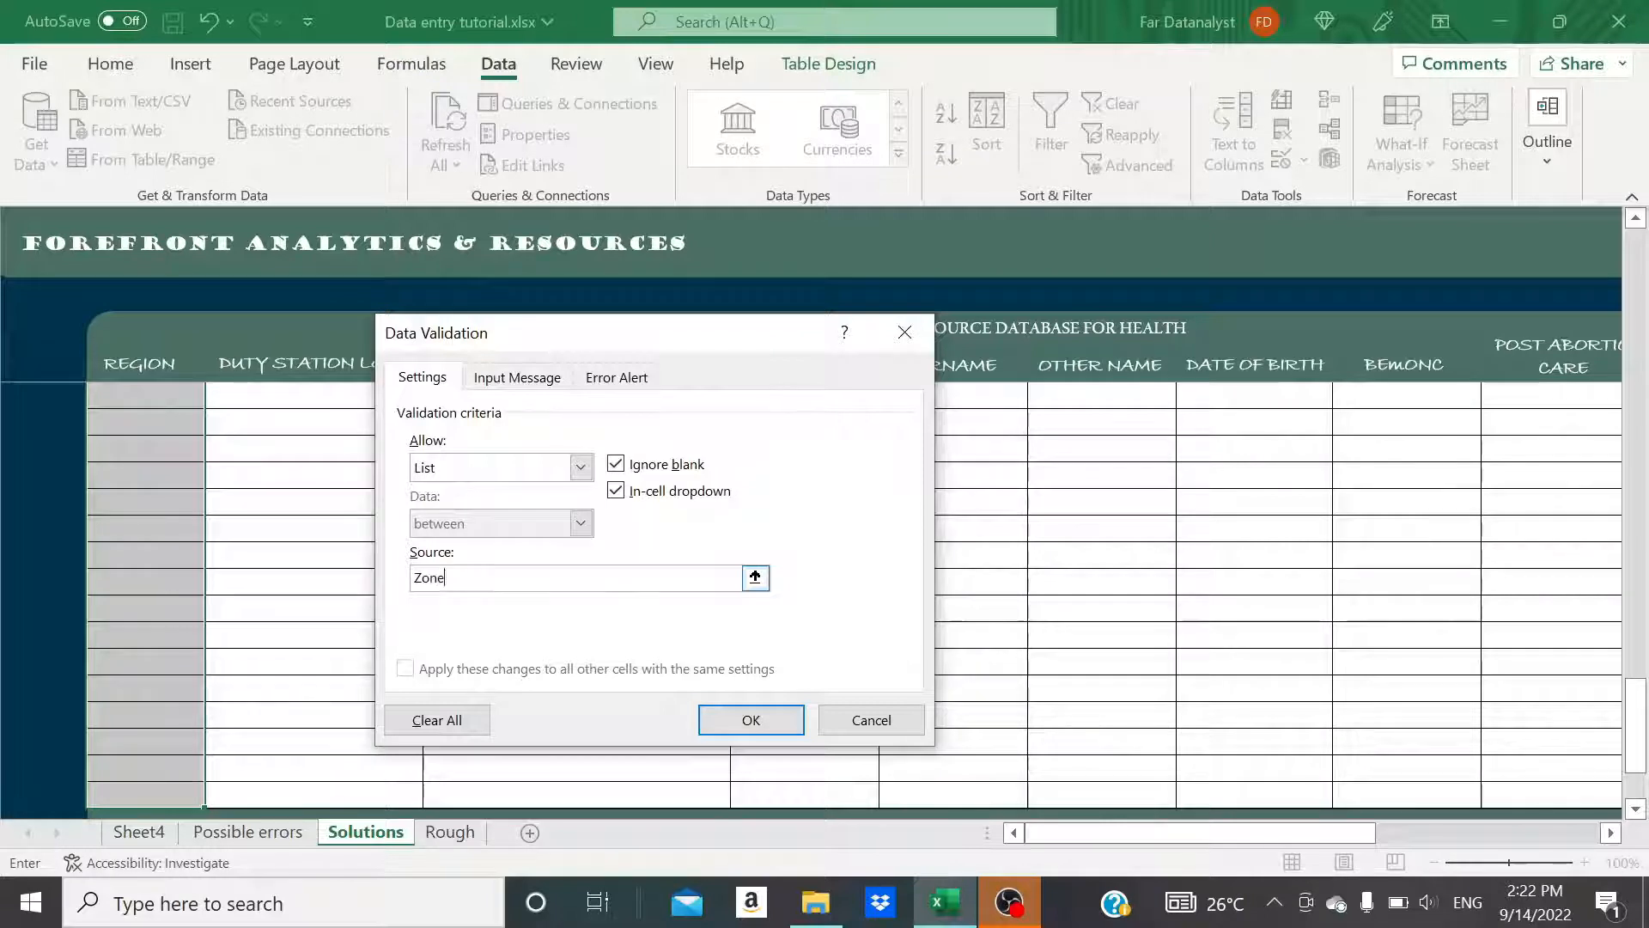
{"action": "type", "text": "_I, Zone_II,"}
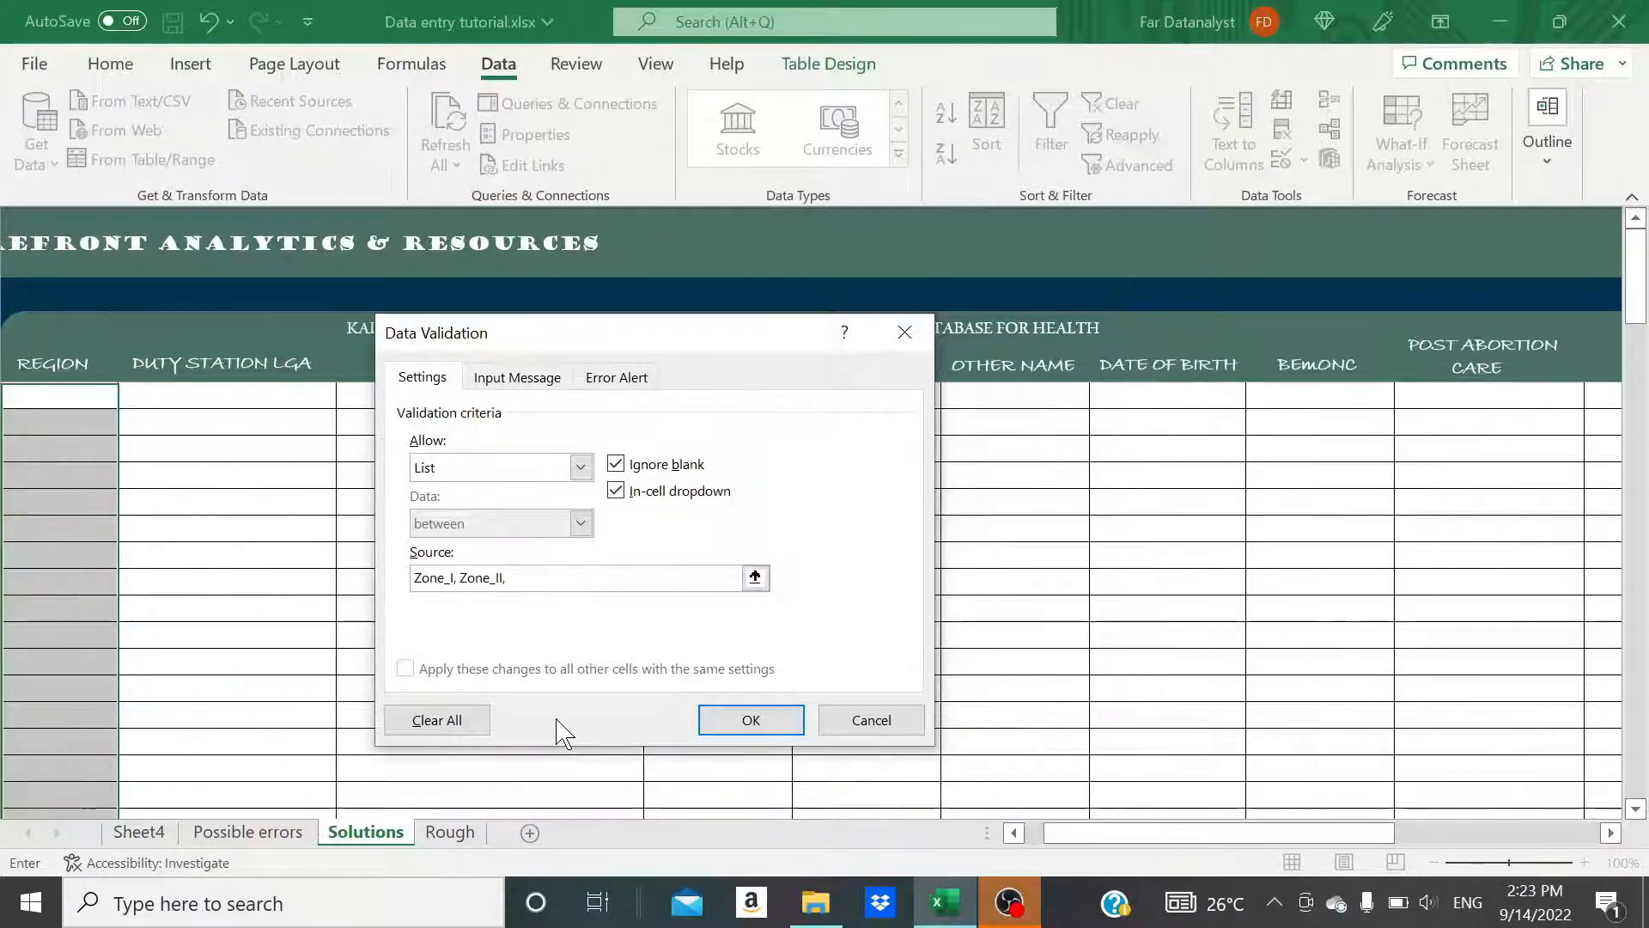
{"action": "type", "text": " Zone_III"}
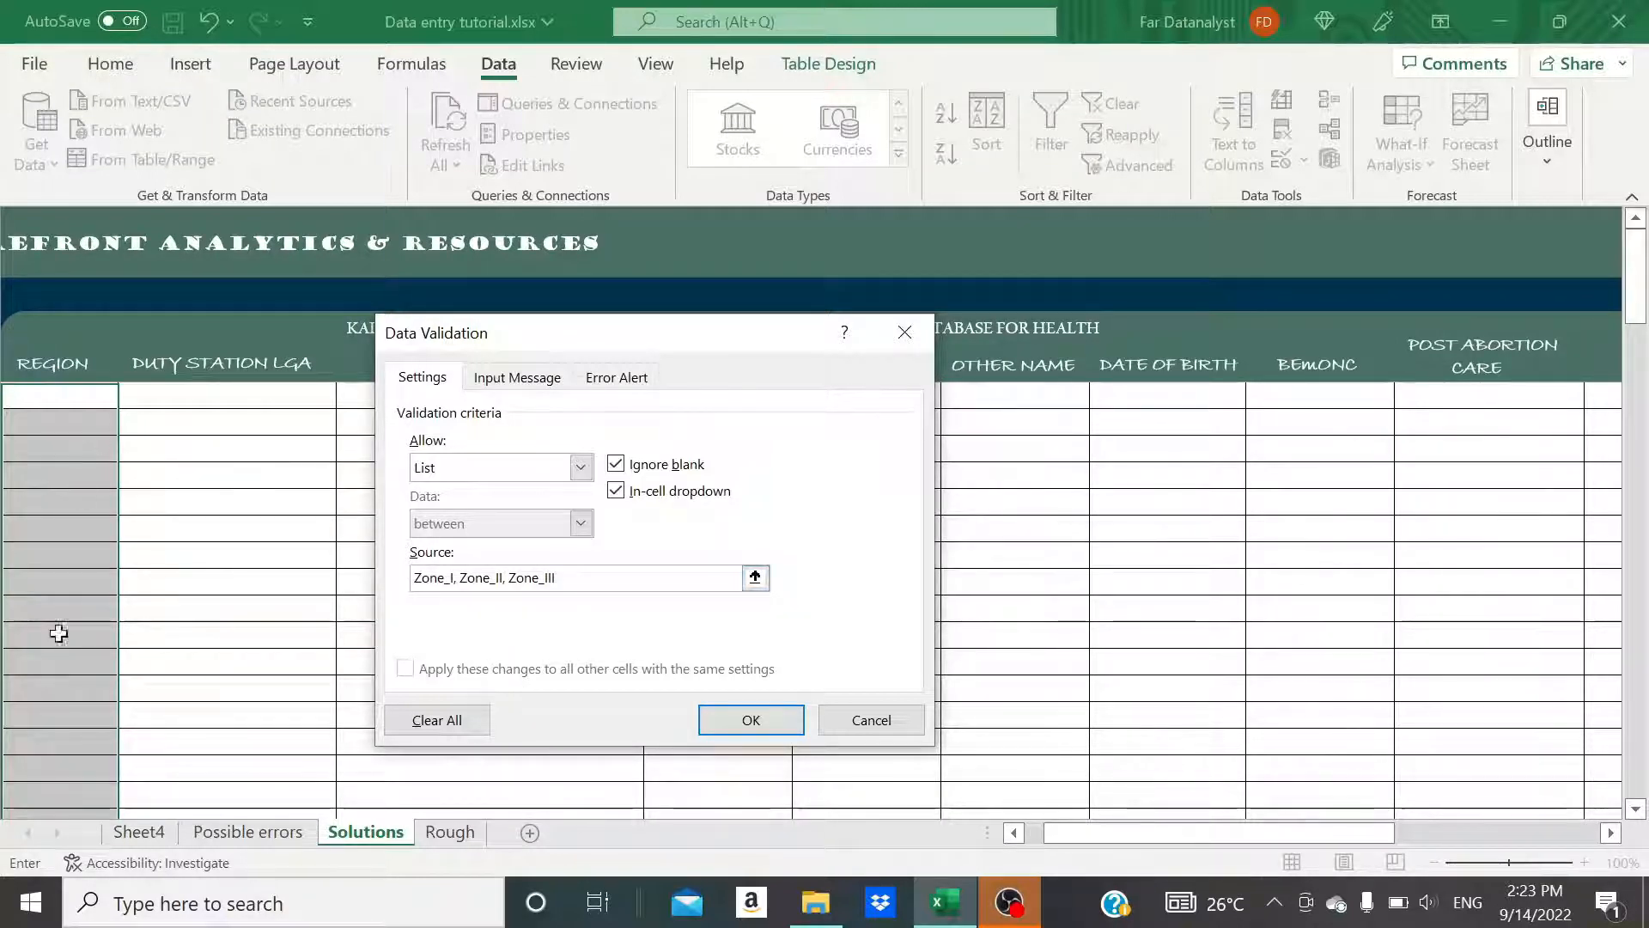
{"action": "left_click", "coordinate": [742, 720]}
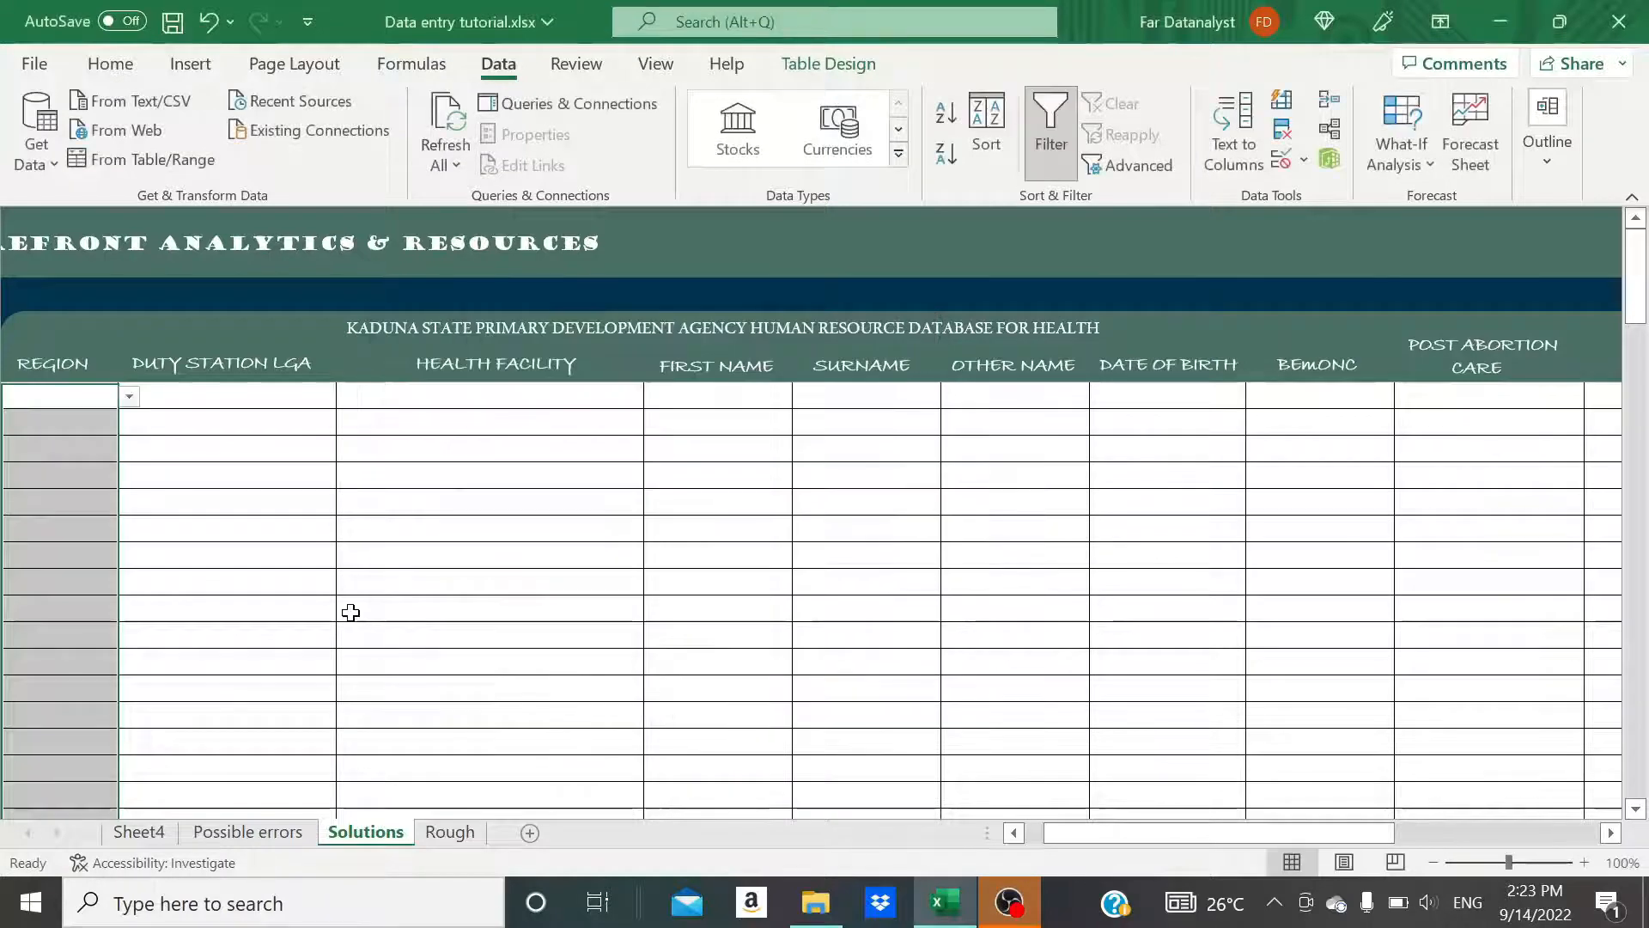
Check the choices offered by the dropdown in the first REGION cell
{"action": "left_click", "coordinate": [130, 397]}
{"action": "left_click", "coordinate": [66, 397]}
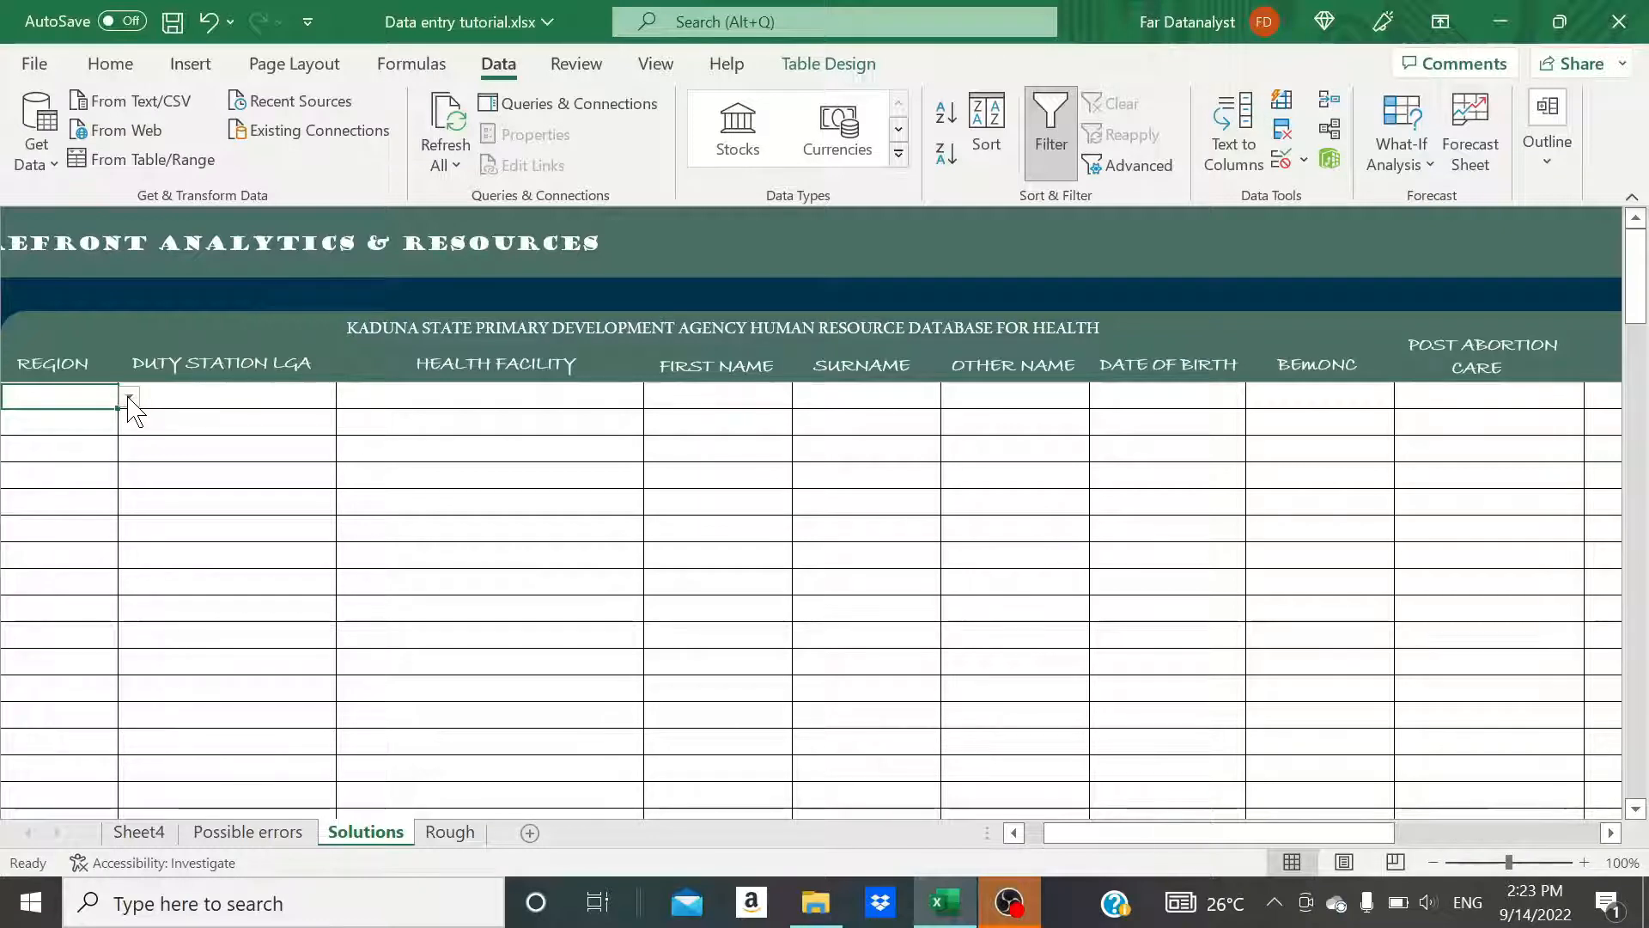
{"action": "left_click", "coordinate": [129, 397]}
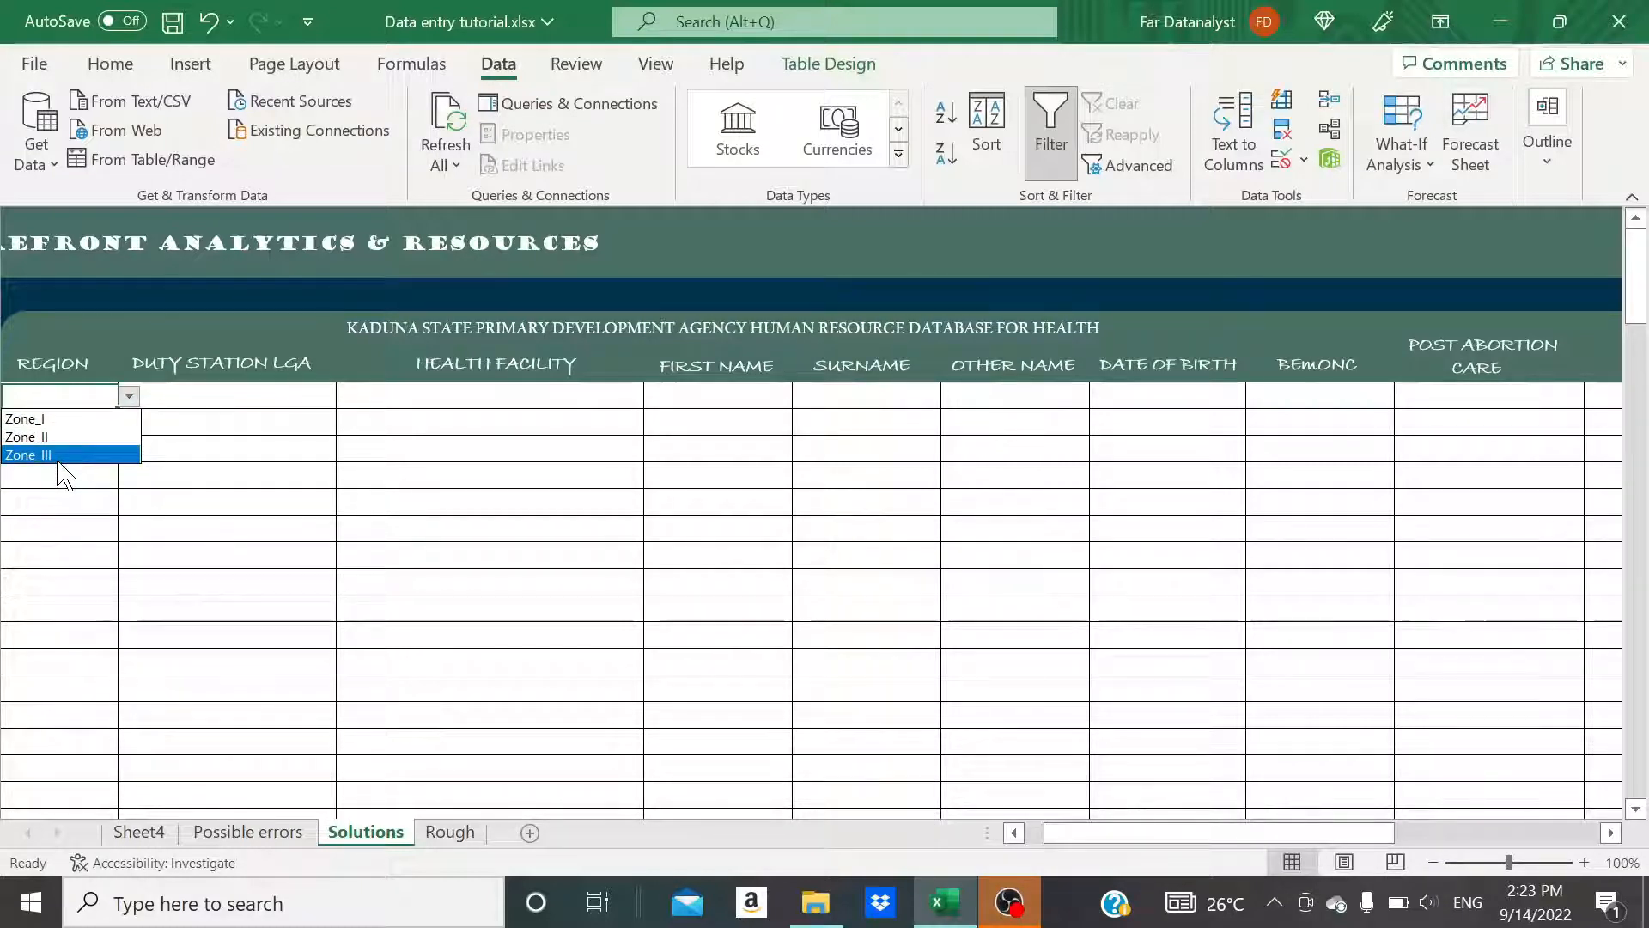
Try to enter "zone one" in the first REGION cell to test the validation, then discard the entry
{"action": "left_click", "coordinate": [60, 402]}
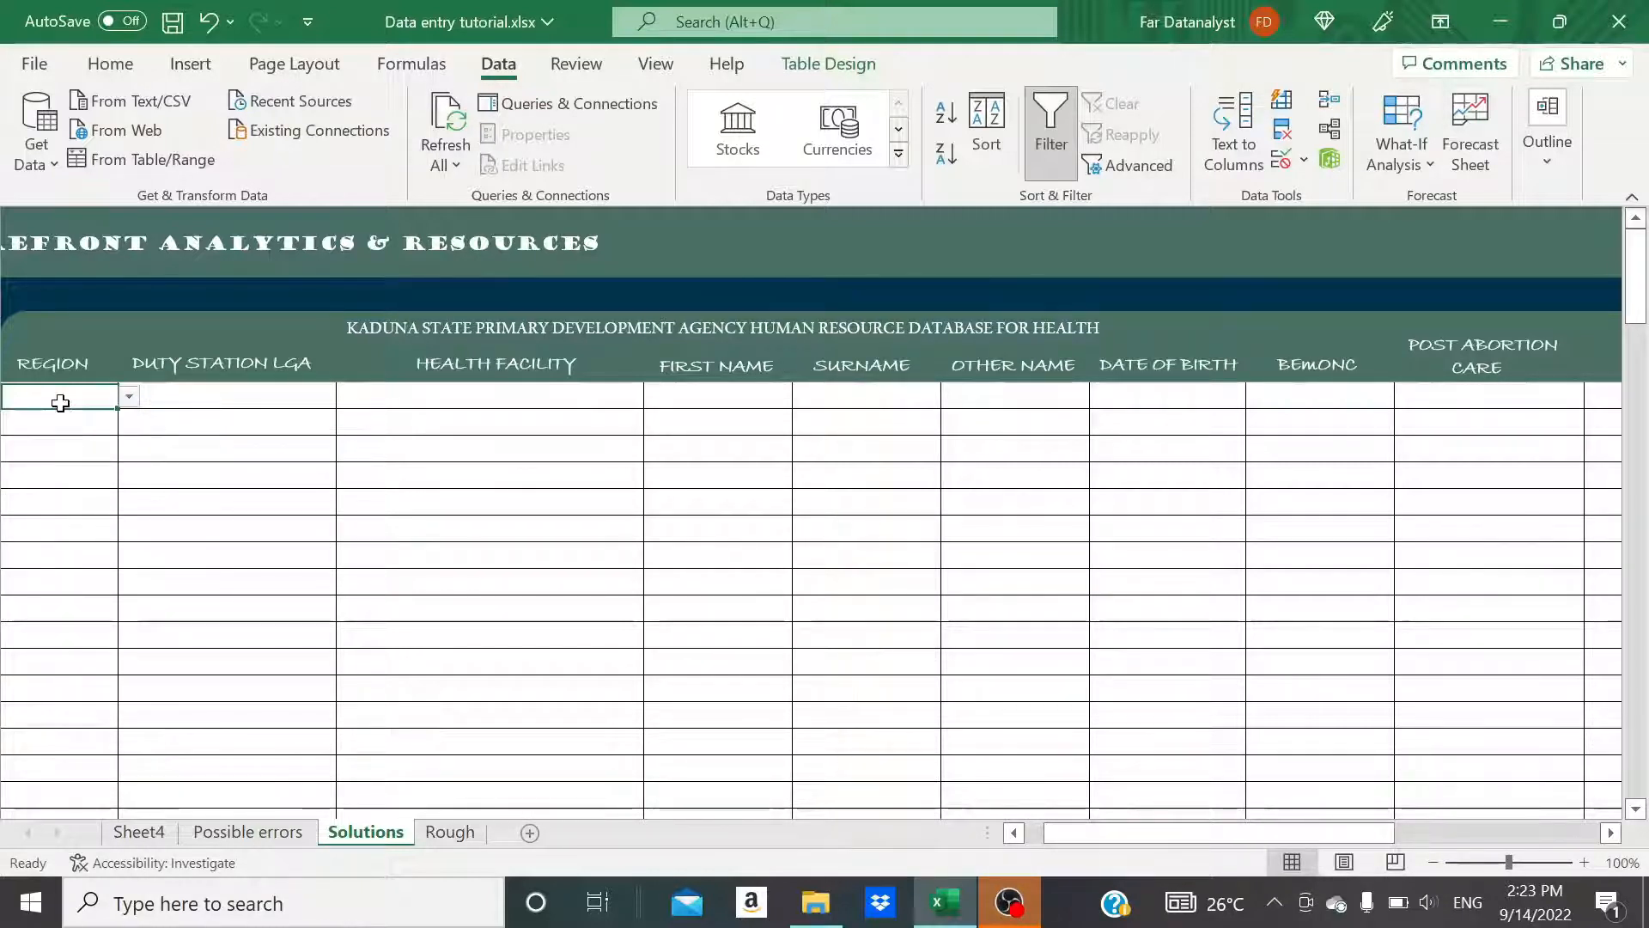
{"action": "type", "text": "ZOne one"}
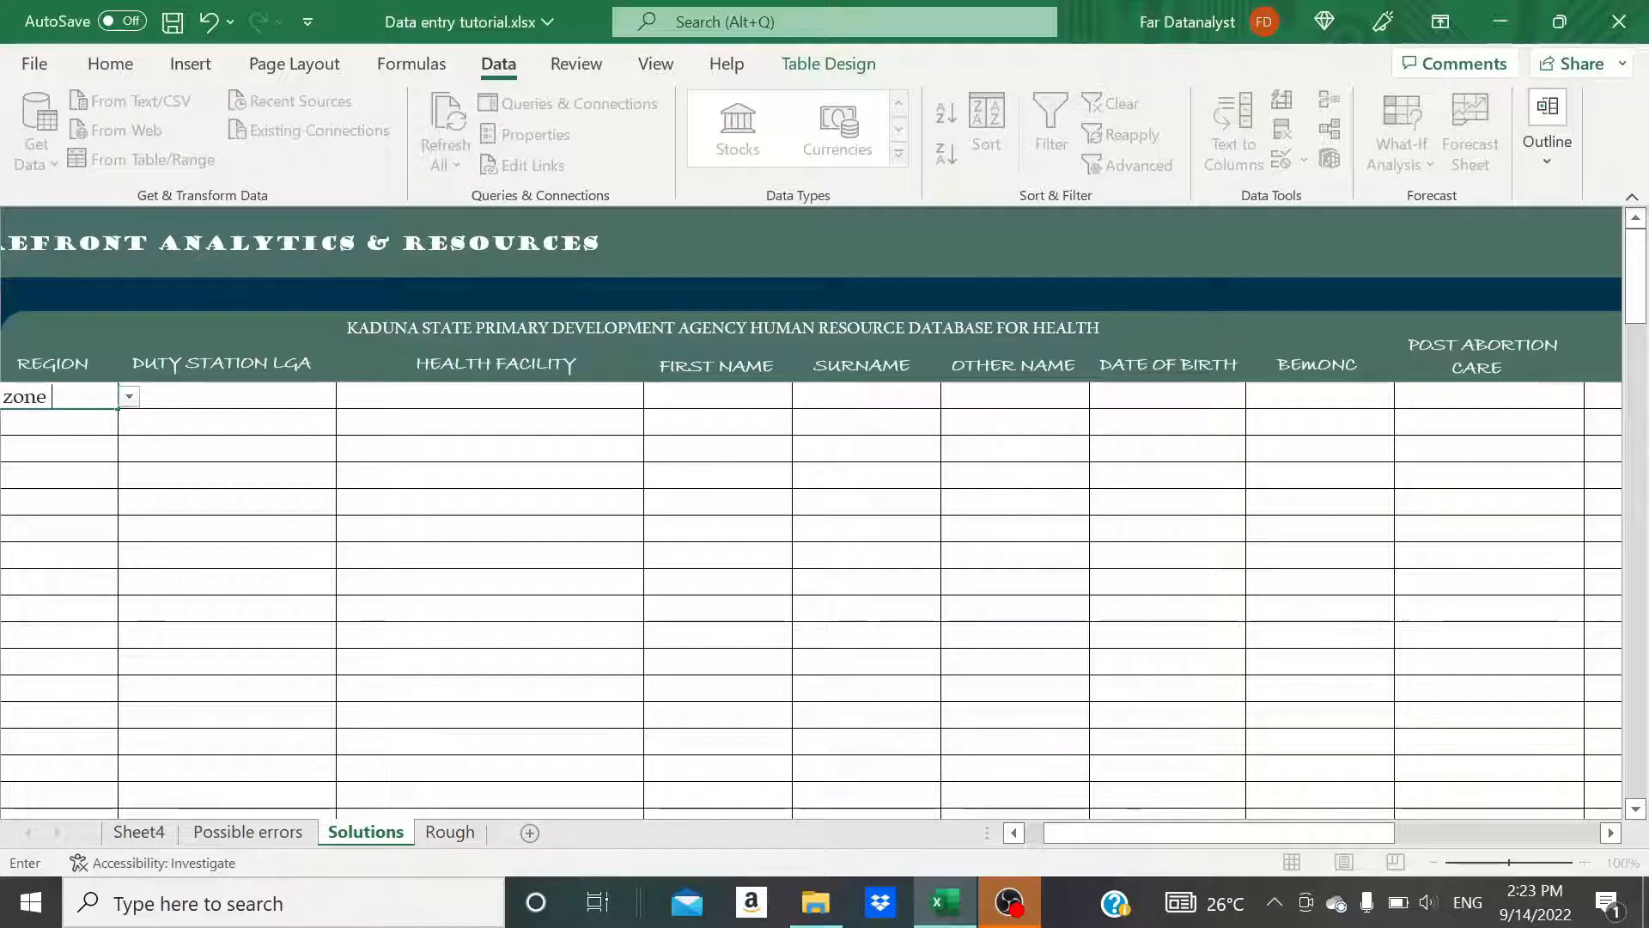
{"action": "key", "text": "Return"}
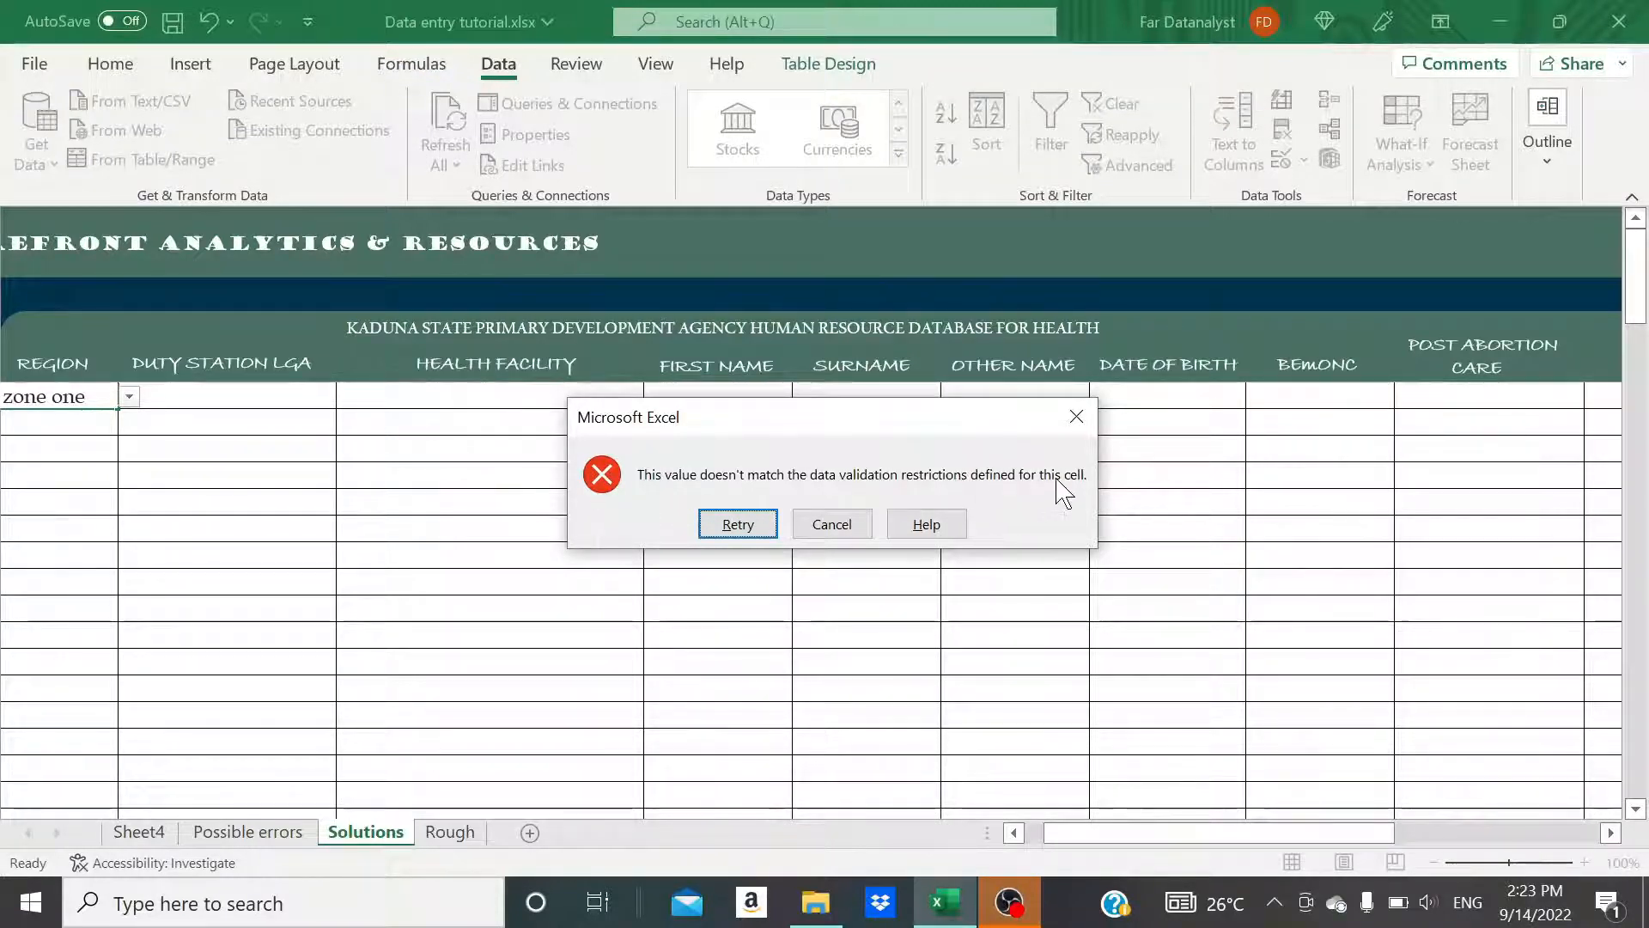
{"action": "left_click", "coordinate": [839, 525]}
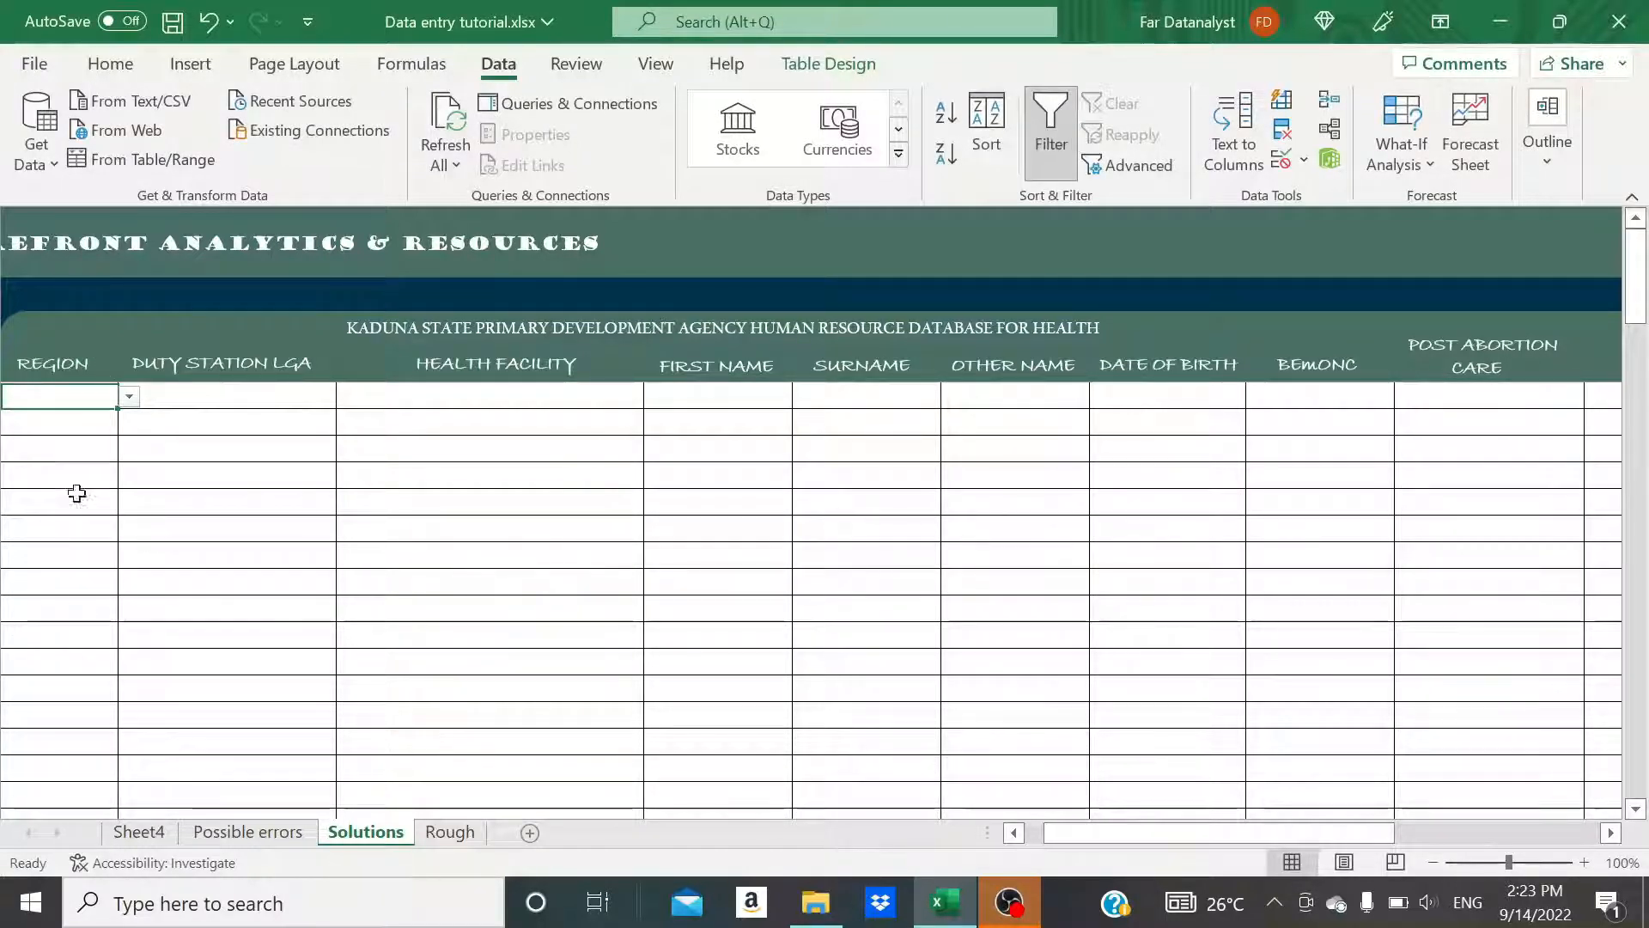
Choose Zone_II from the dropdown for the first REGION cell
{"action": "left_click", "coordinate": [129, 396]}
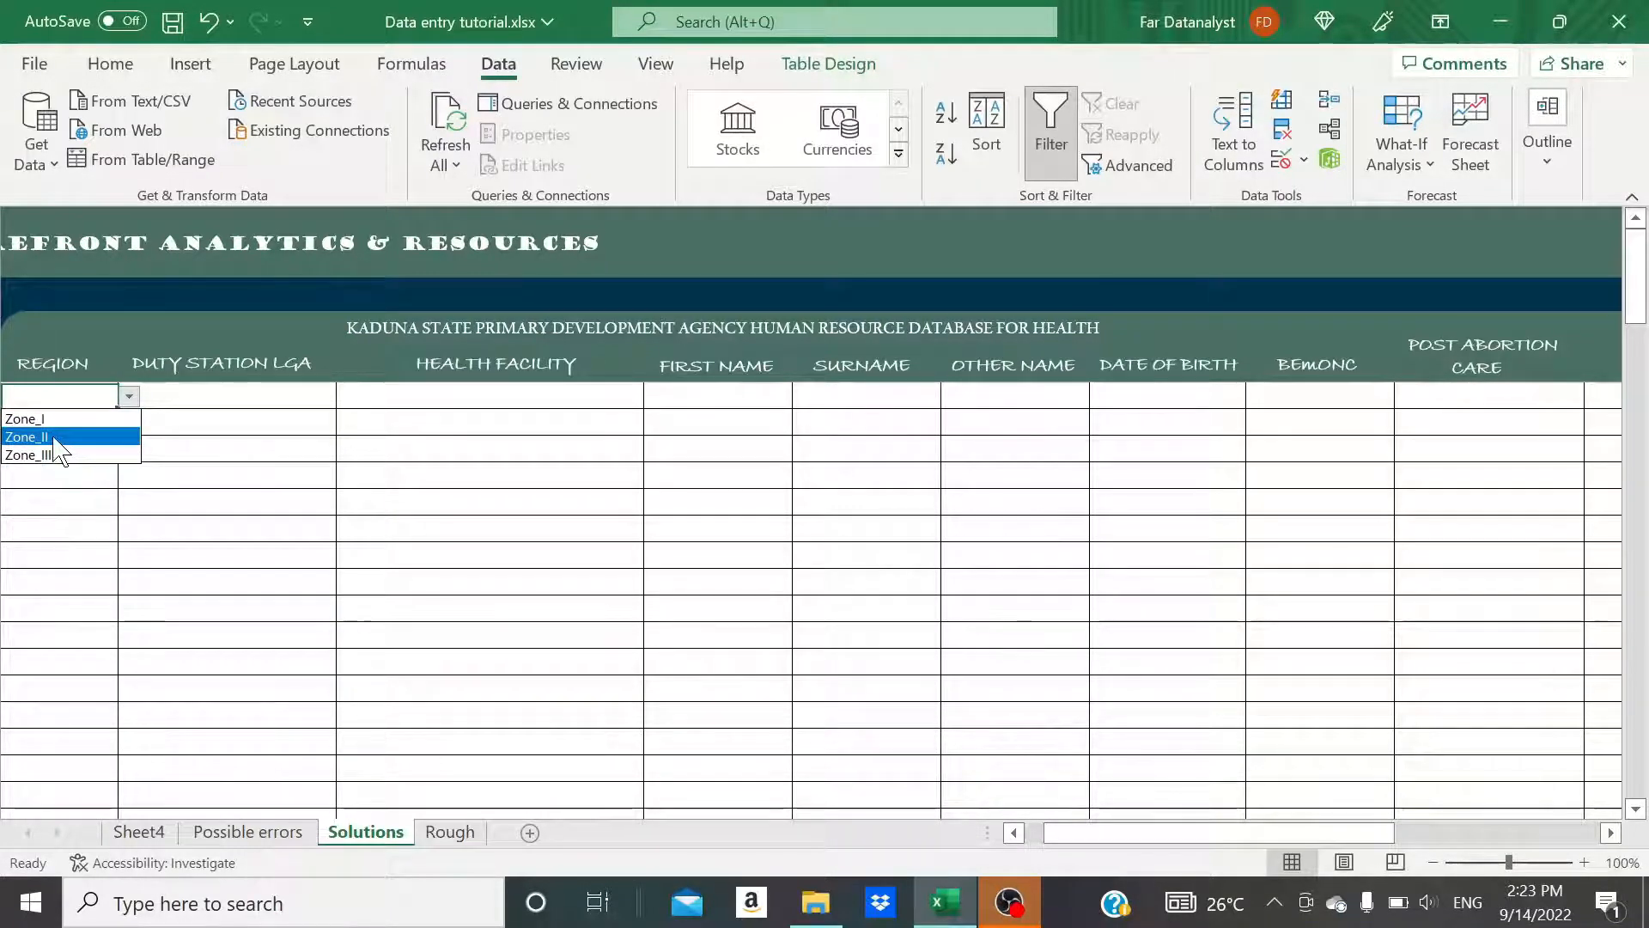
{"action": "left_click", "coordinate": [55, 437]}
{"action": "left_click", "coordinate": [55, 425]}
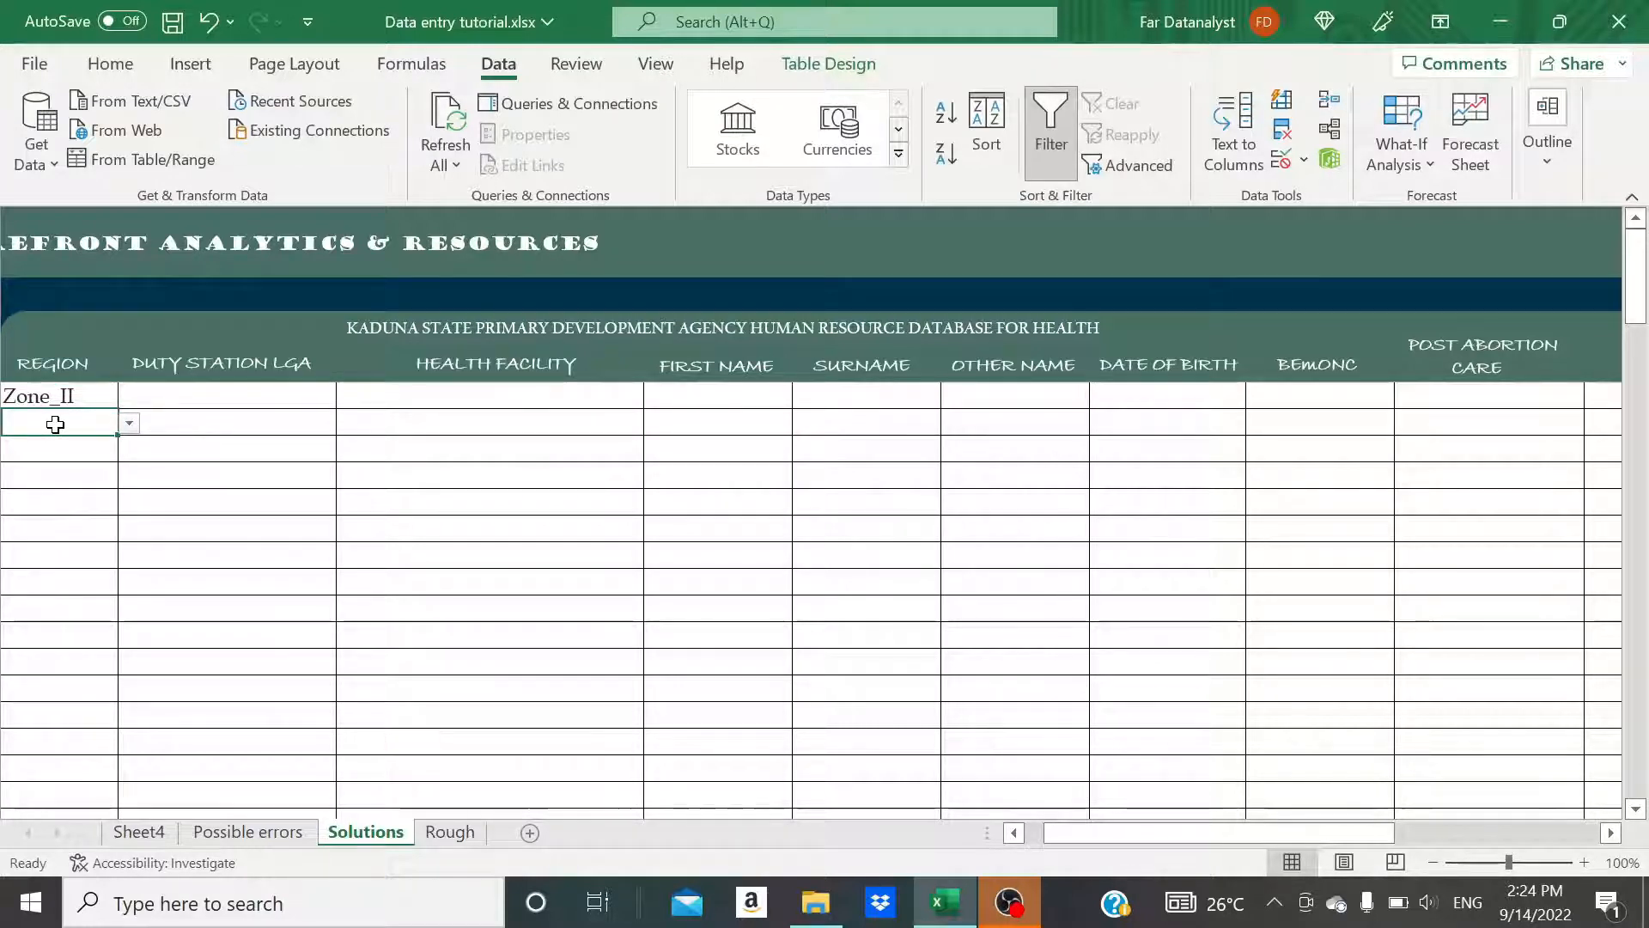
{"action": "left_click", "coordinate": [69, 396]}
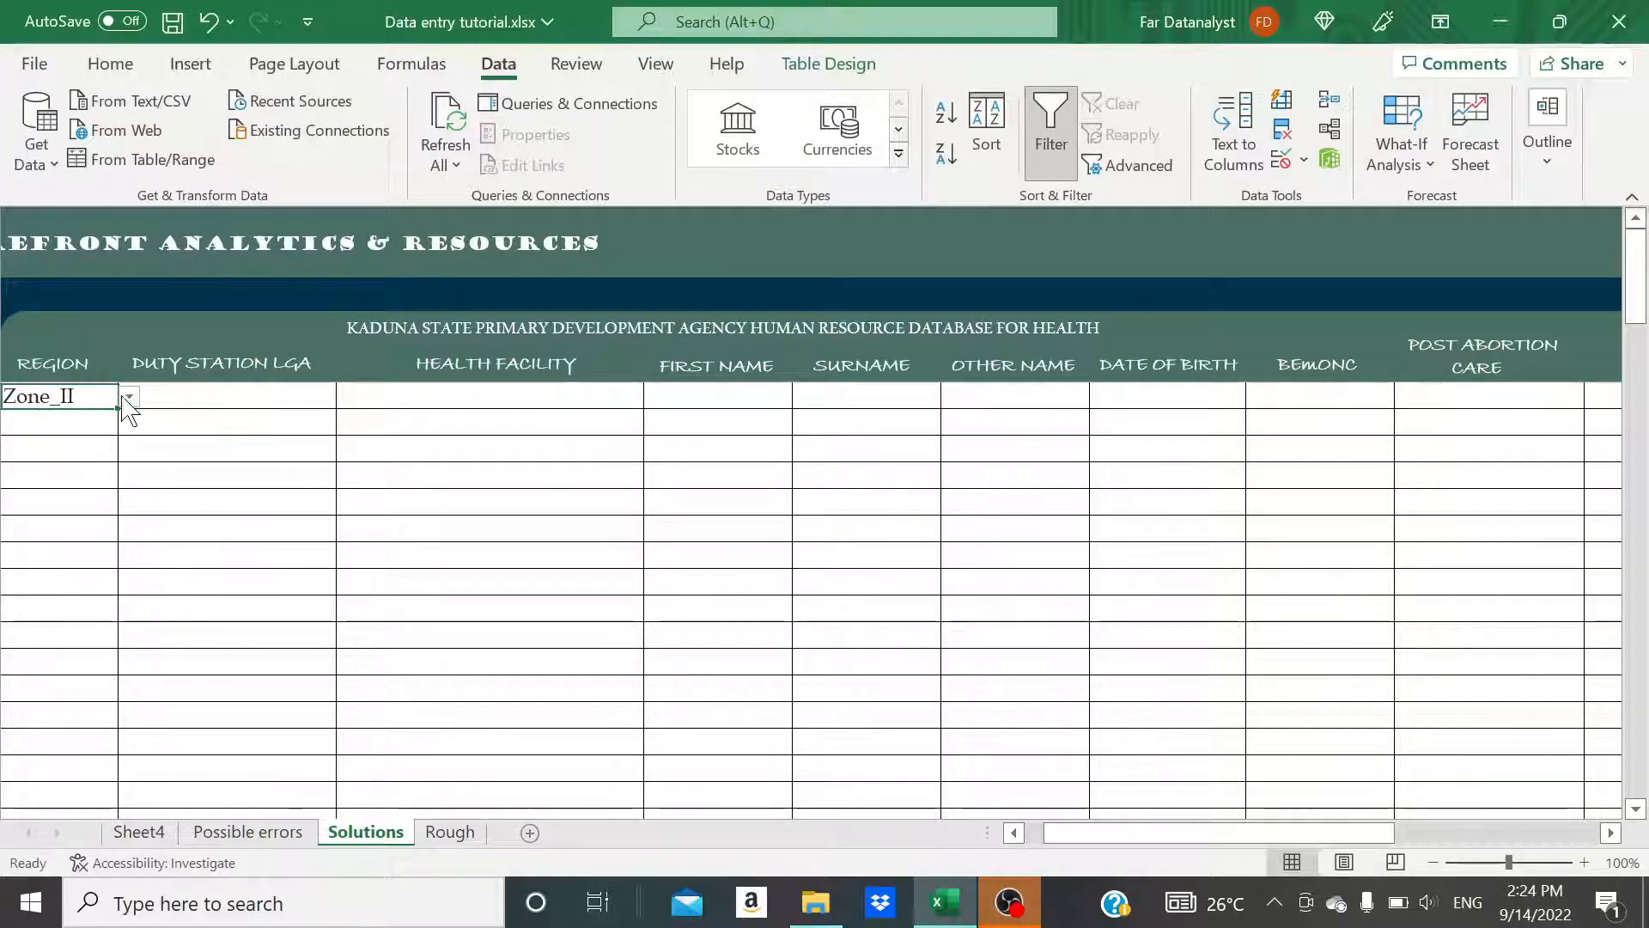
Try to enter "zon 1" in the second REGION cell to test the validation, then discard the entry
{"action": "left_click", "coordinate": [60, 429]}
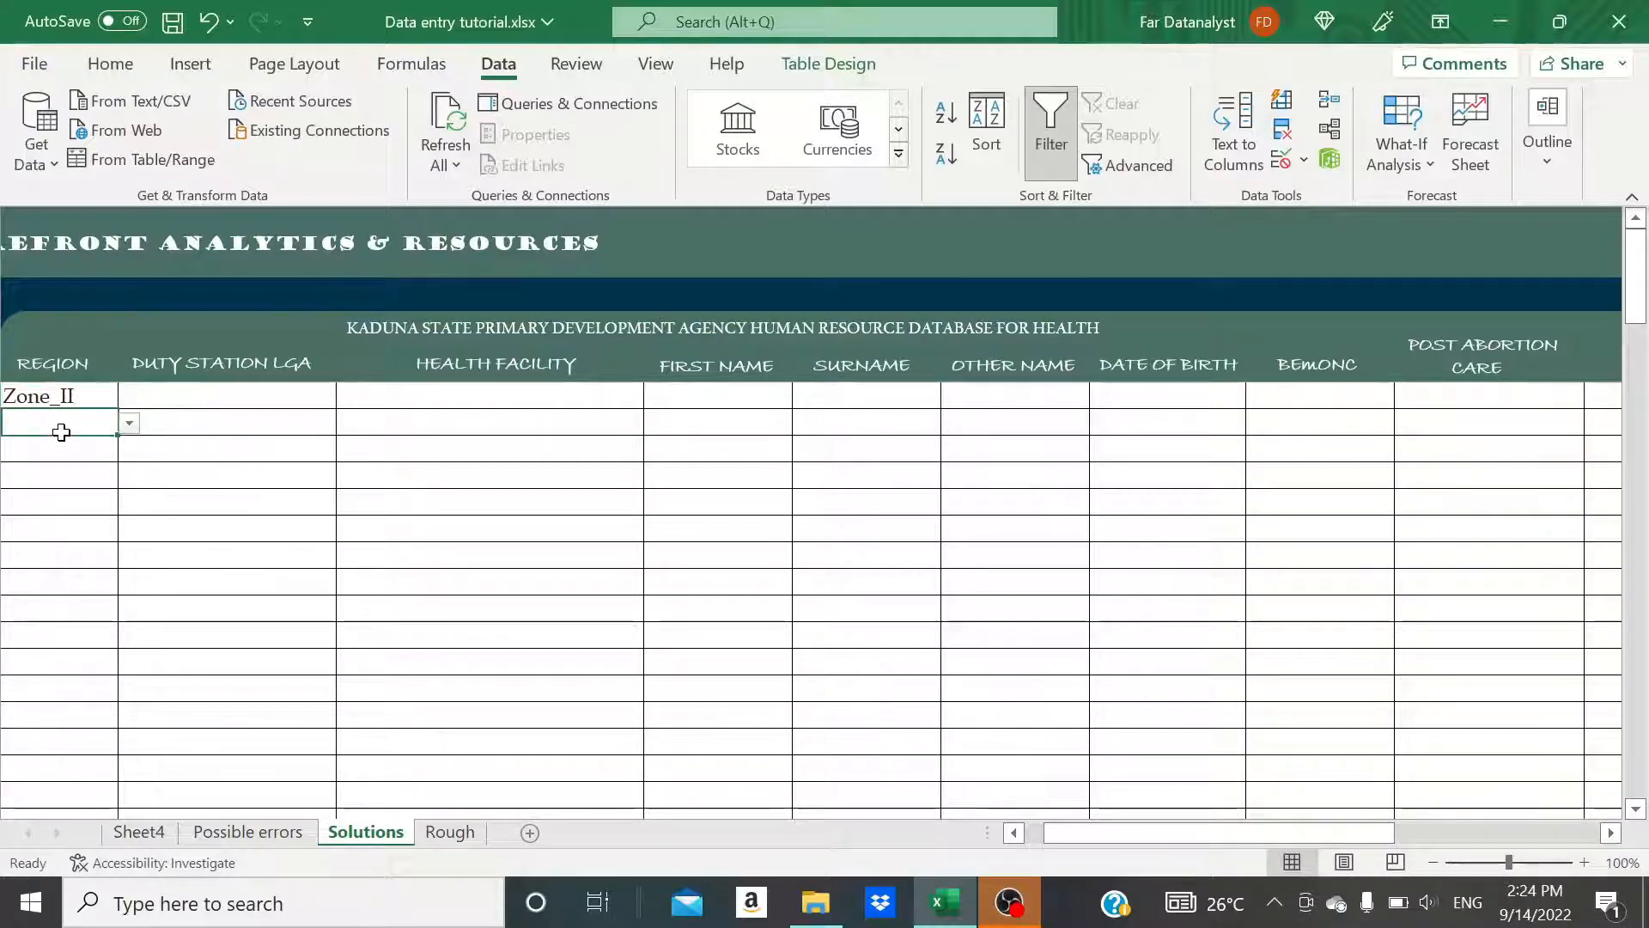
{"action": "type", "text": "zon"}
{"action": "key", "text": "BackSpace"}
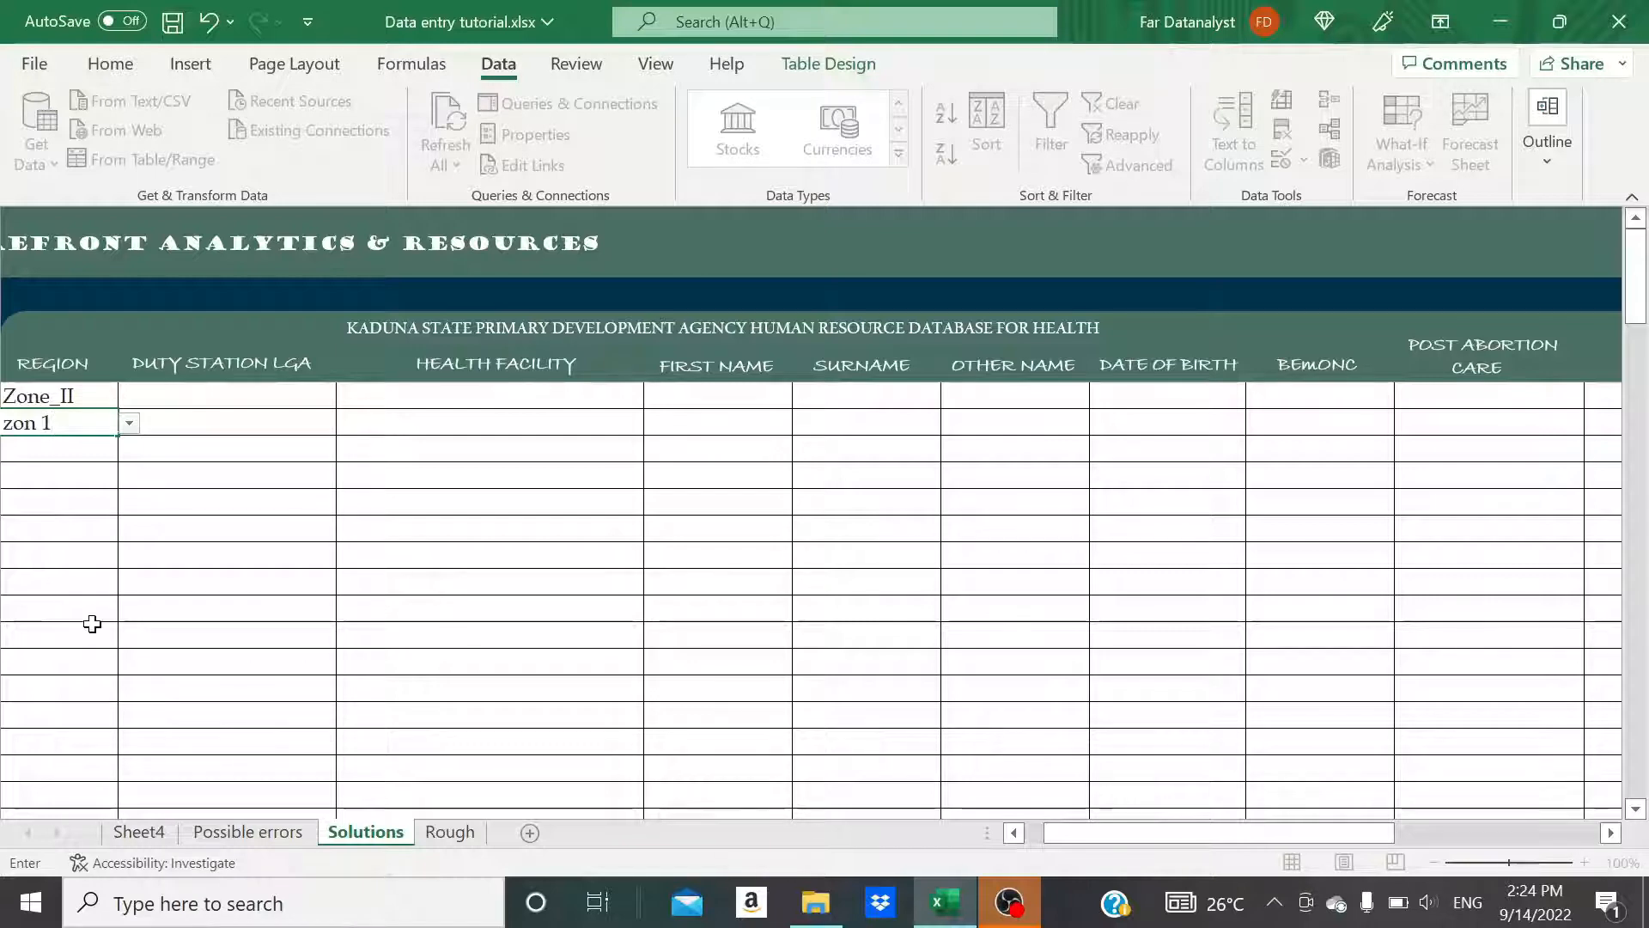
{"action": "key", "text": "Return"}
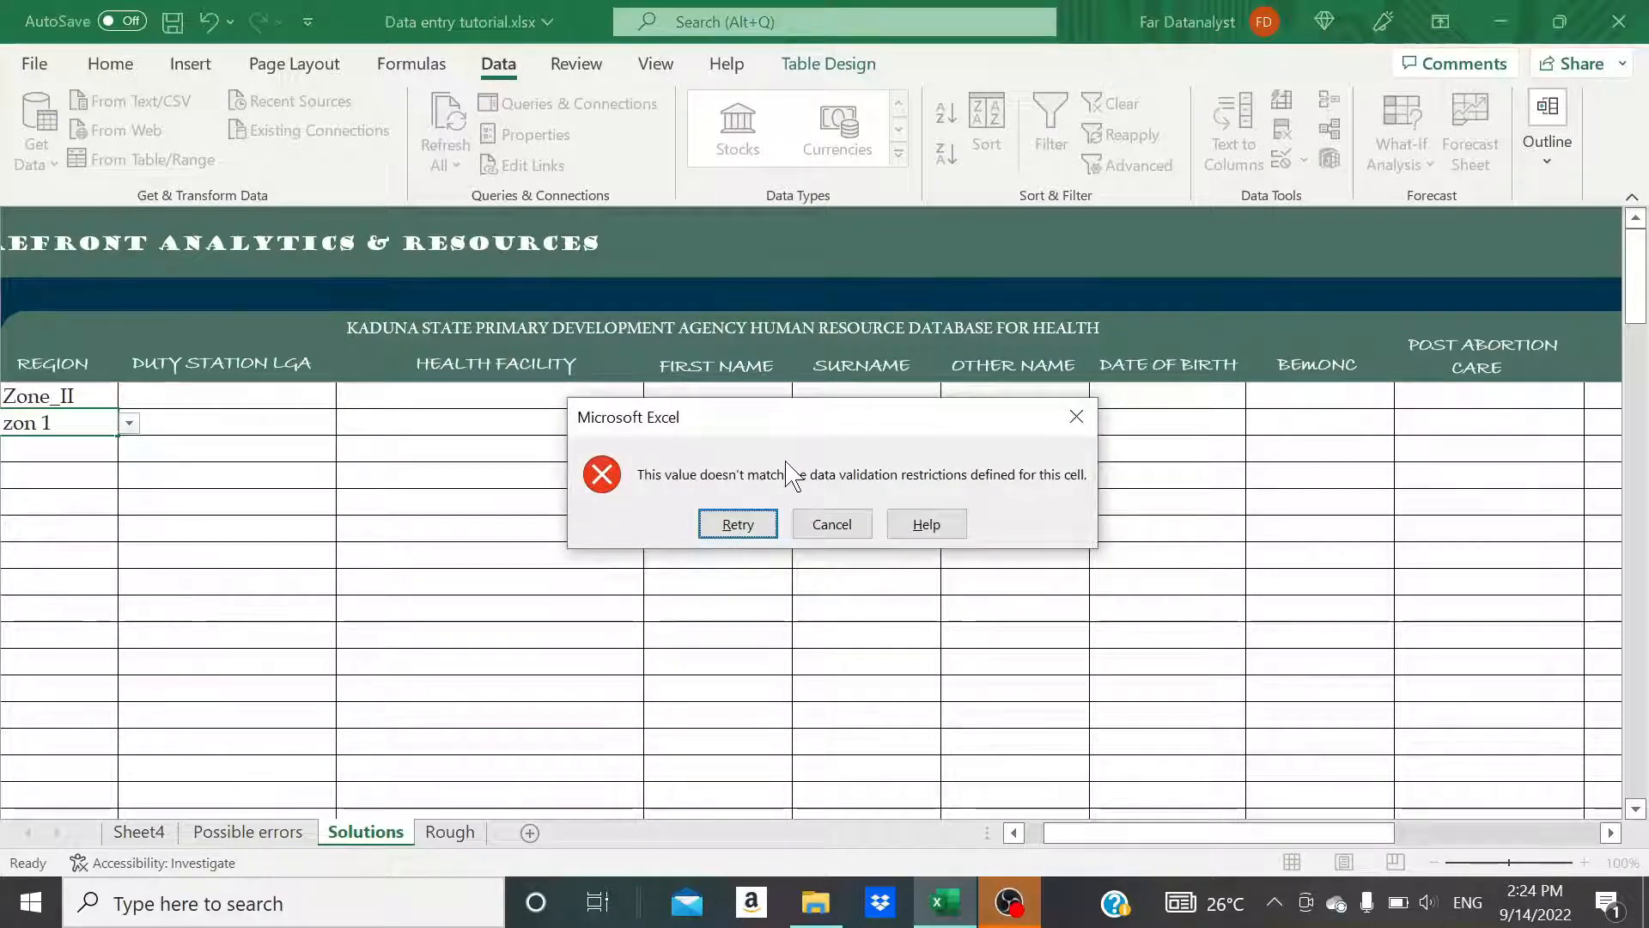
{"action": "left_click", "coordinate": [1076, 415]}
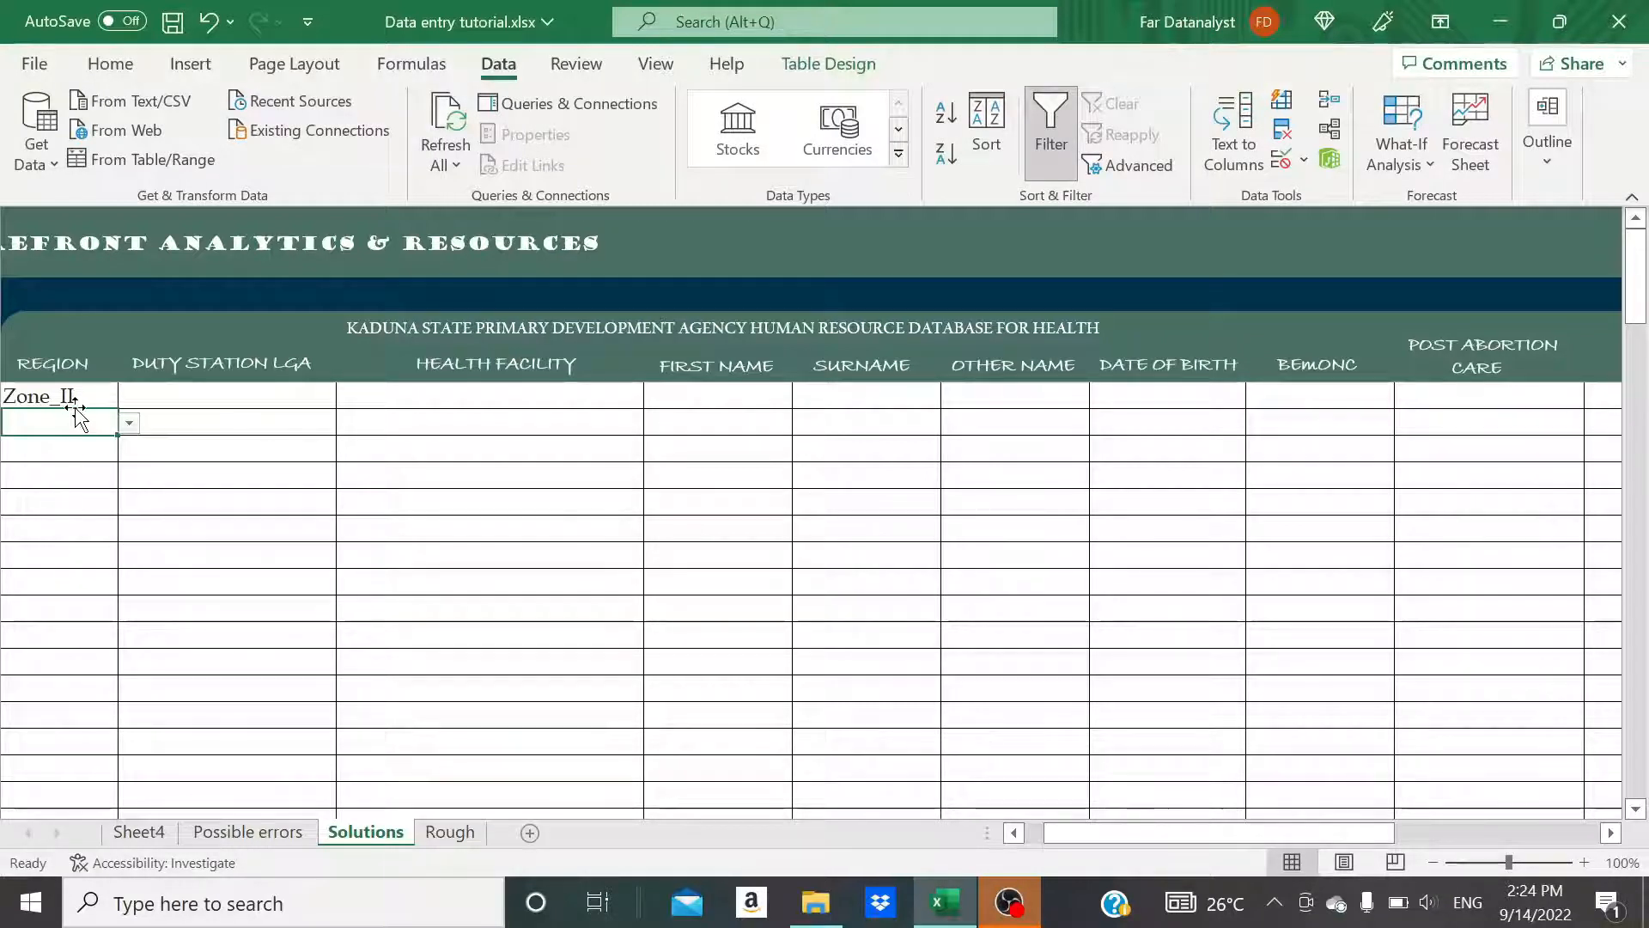
Review the dropdown choices in the first REGION cell again, keeping its current selection
{"action": "left_click", "coordinate": [53, 396]}
{"action": "left_click", "coordinate": [128, 397]}
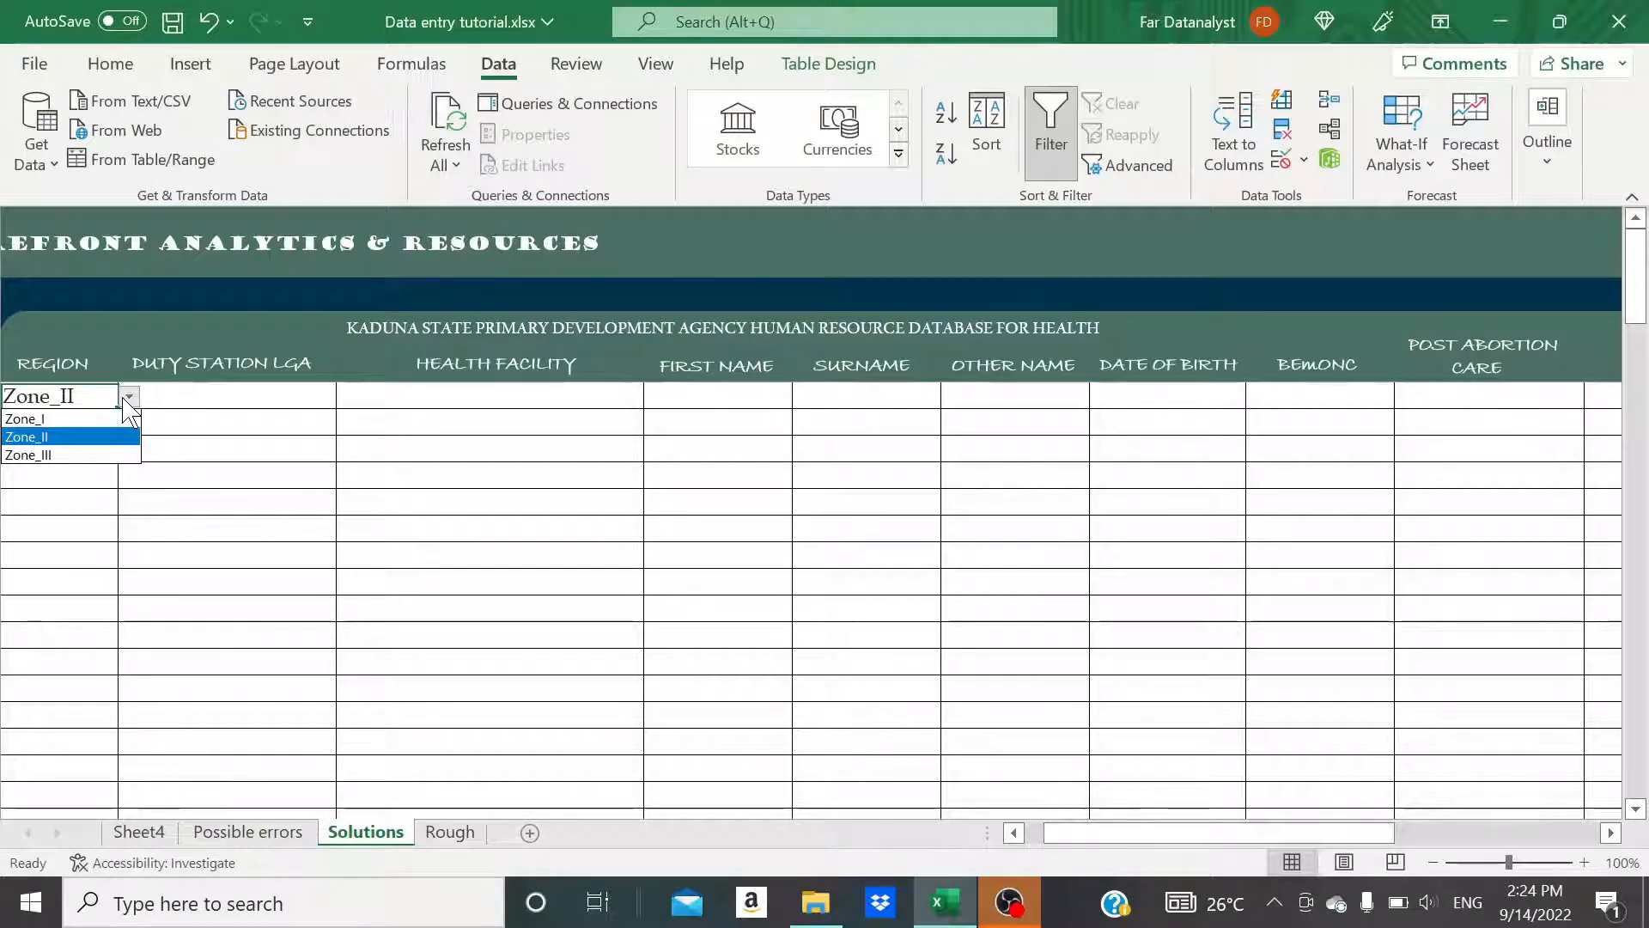
{"action": "left_click", "coordinate": [129, 398]}
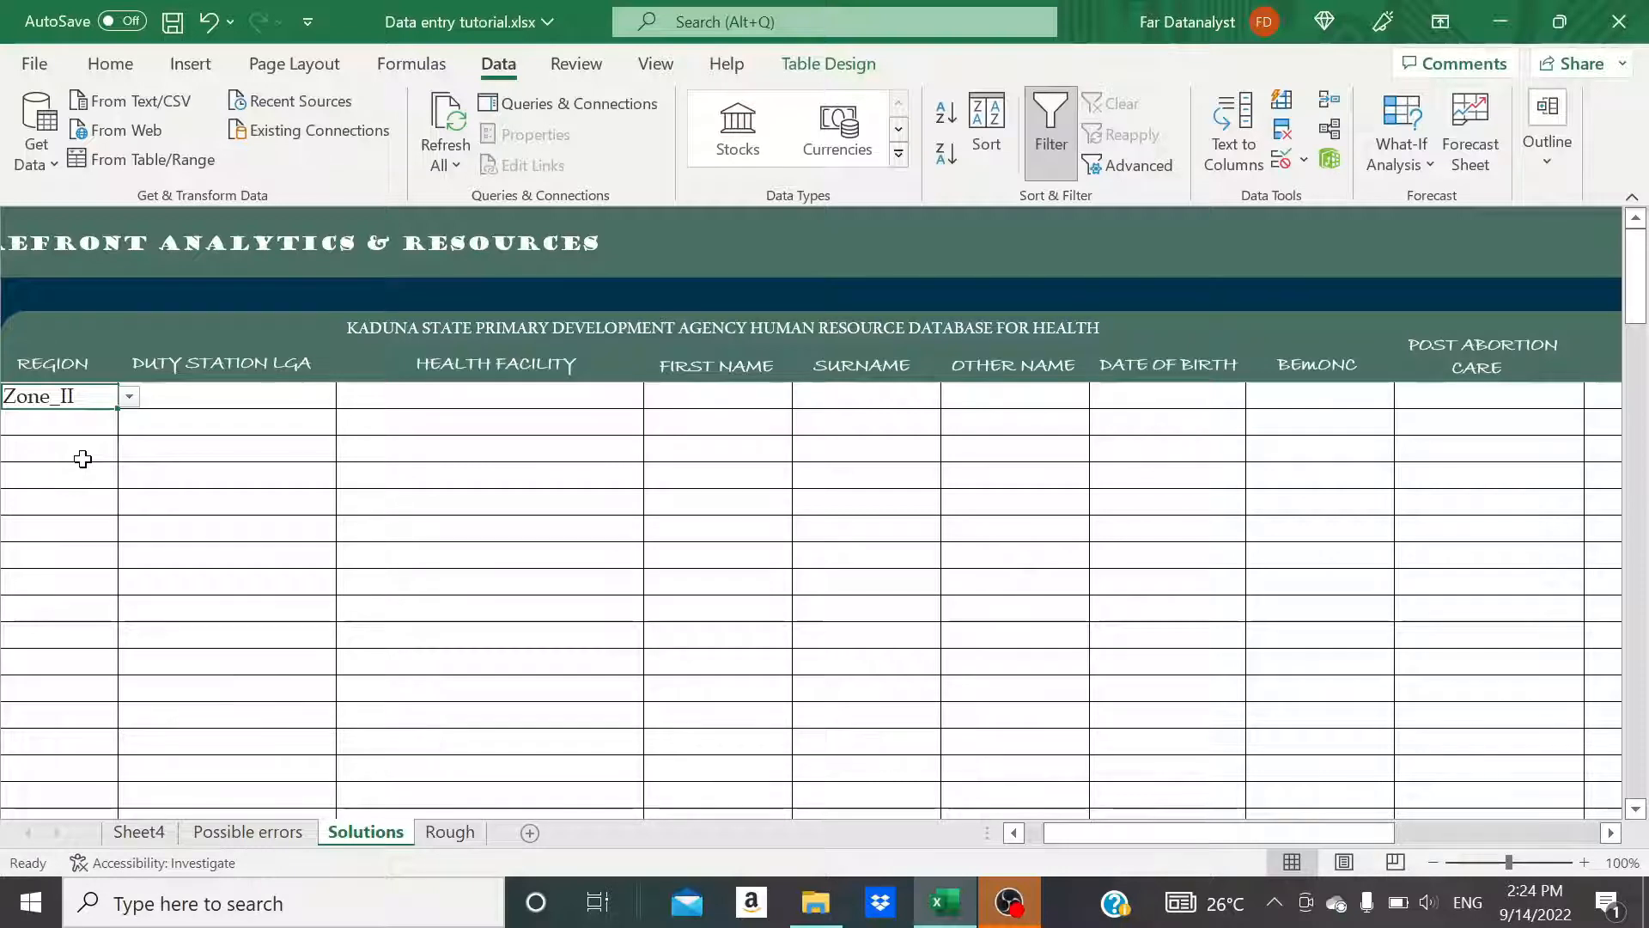
{"action": "scroll", "coordinate": [83, 459], "scroll_direction": "left", "scroll_amount": 1}
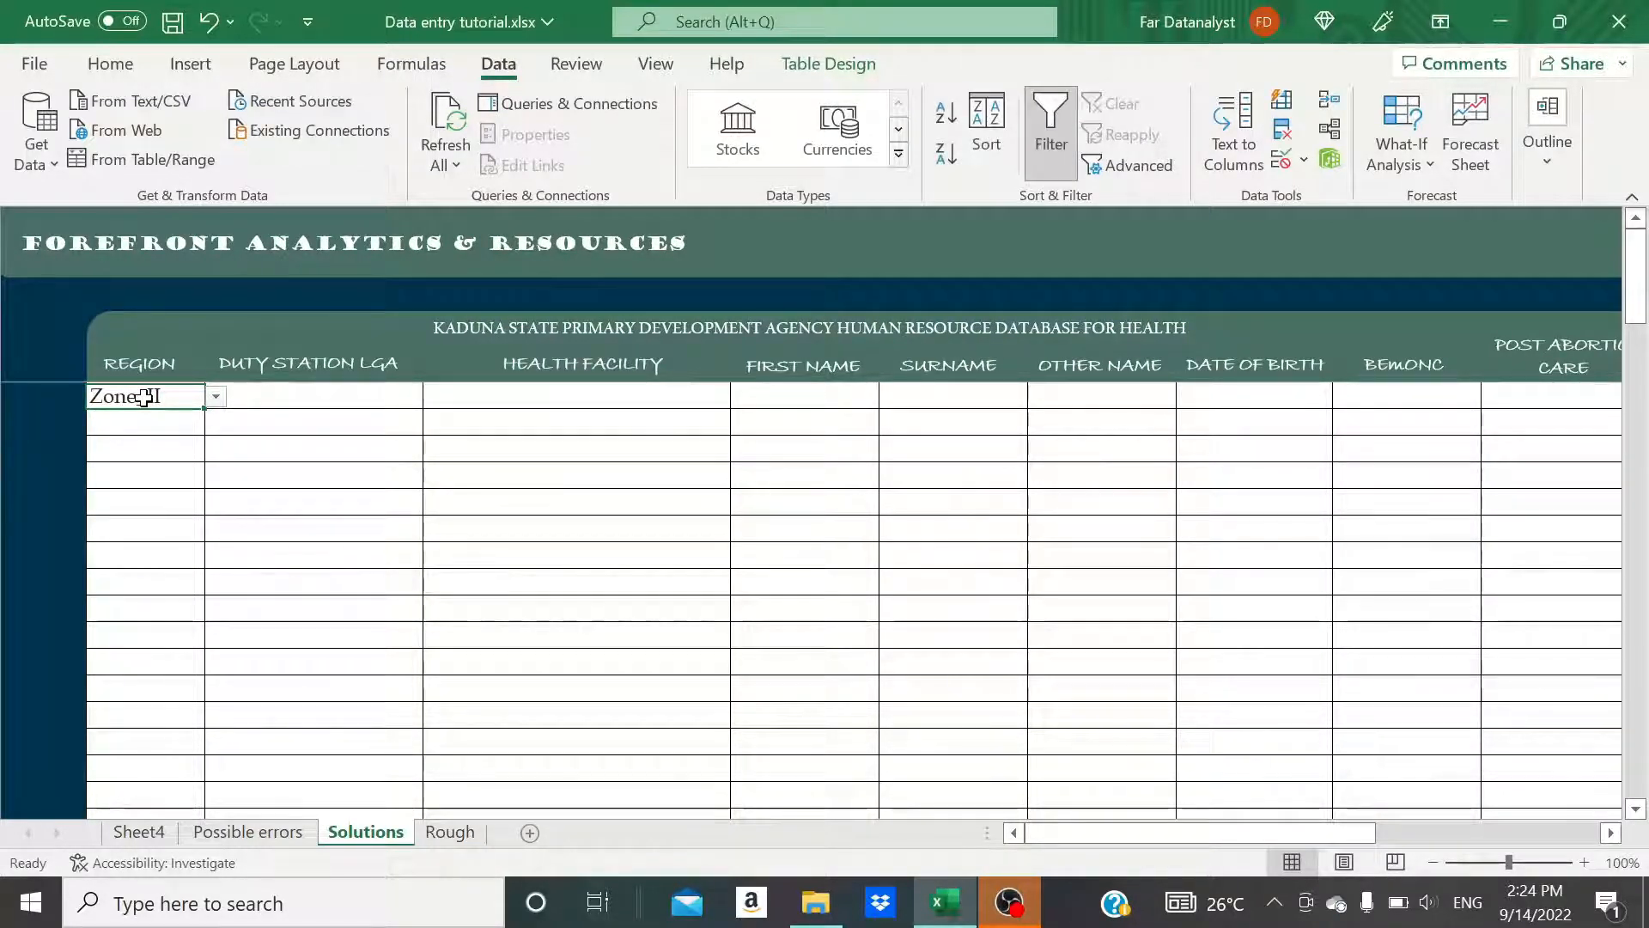
Clear the typed zone names from the list source in the data validation settings of the whole REGION column
{"action": "key", "text": "ctrl+shift+Down"}
{"action": "key", "text": "Delete"}
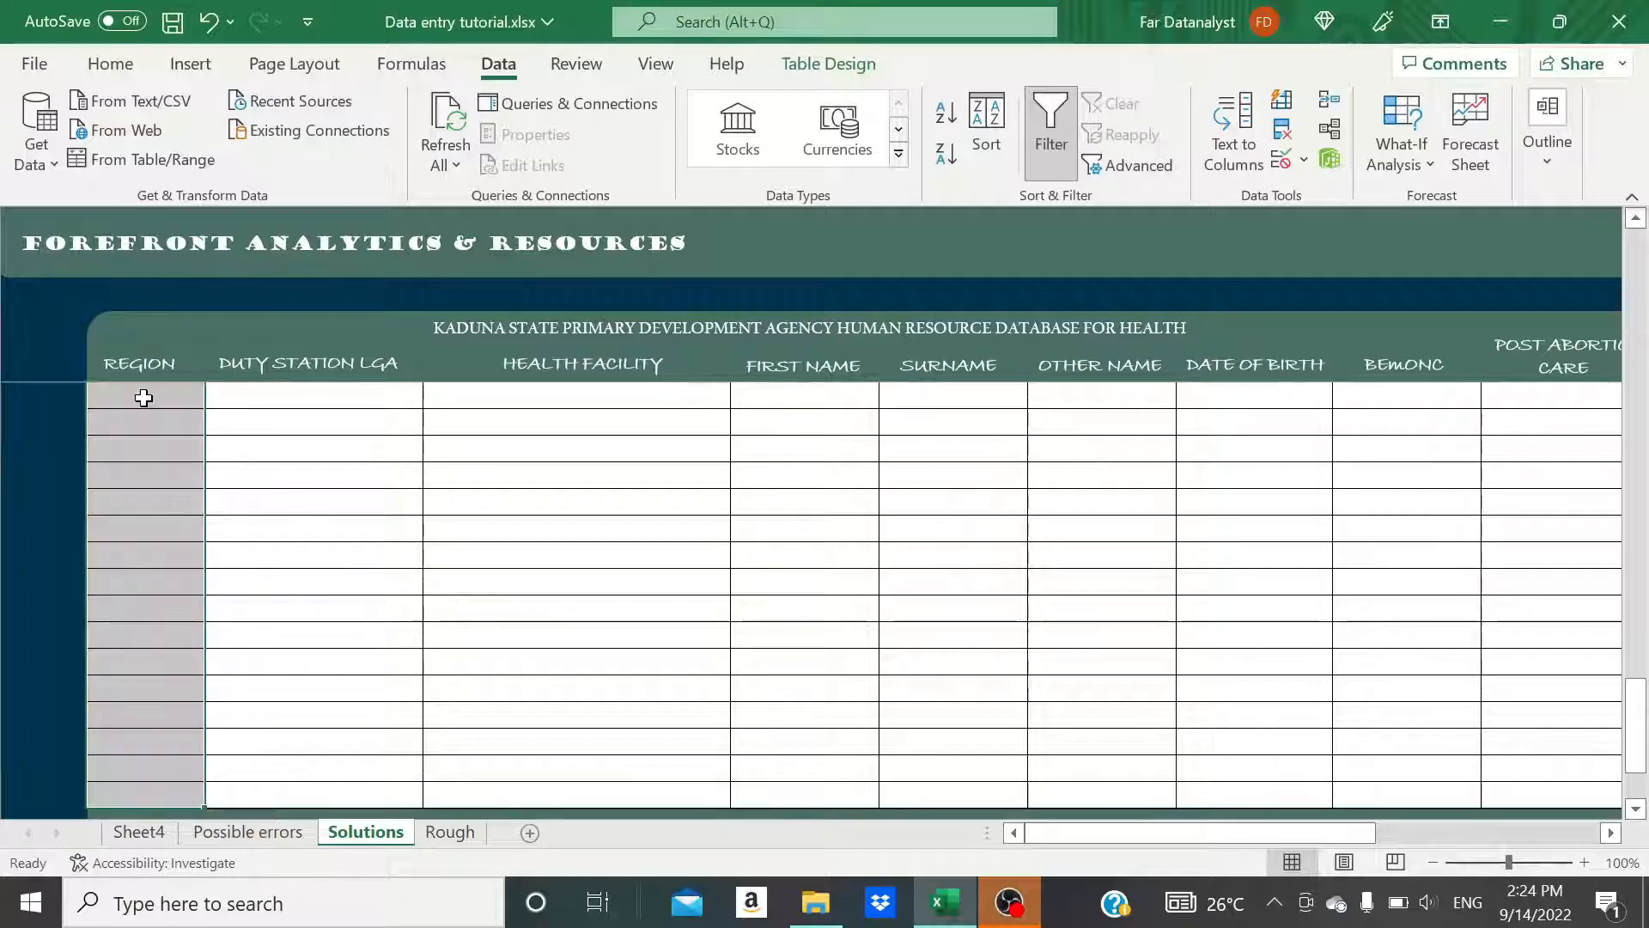
{"action": "left_click", "coordinate": [1302, 160]}
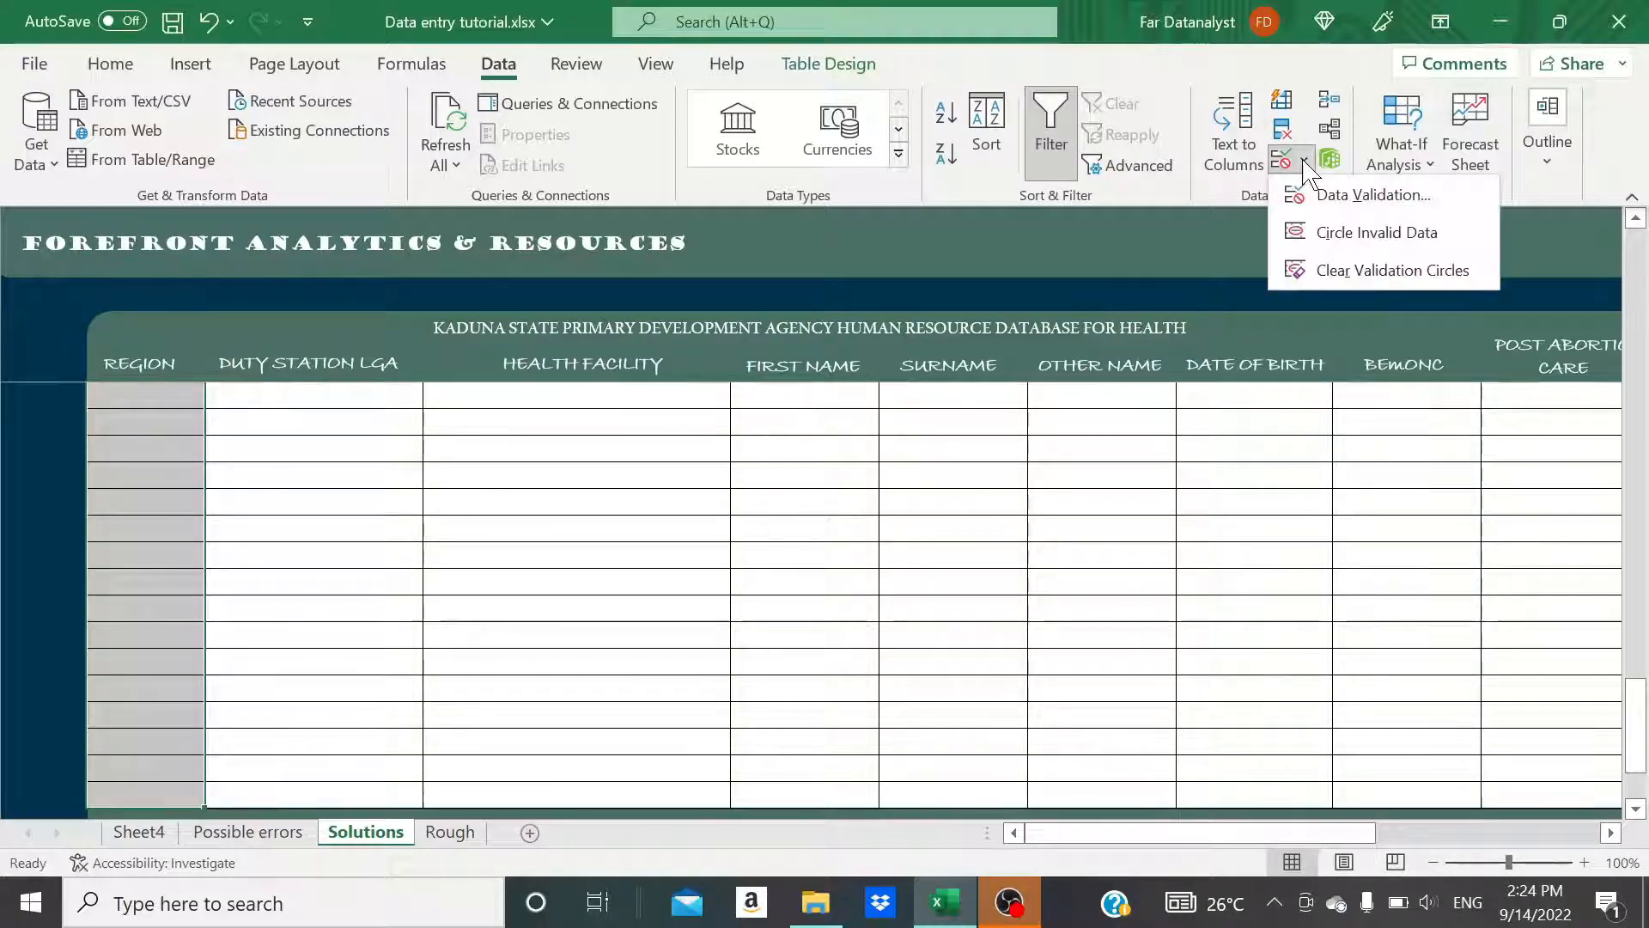
{"action": "left_click", "coordinate": [1320, 196]}
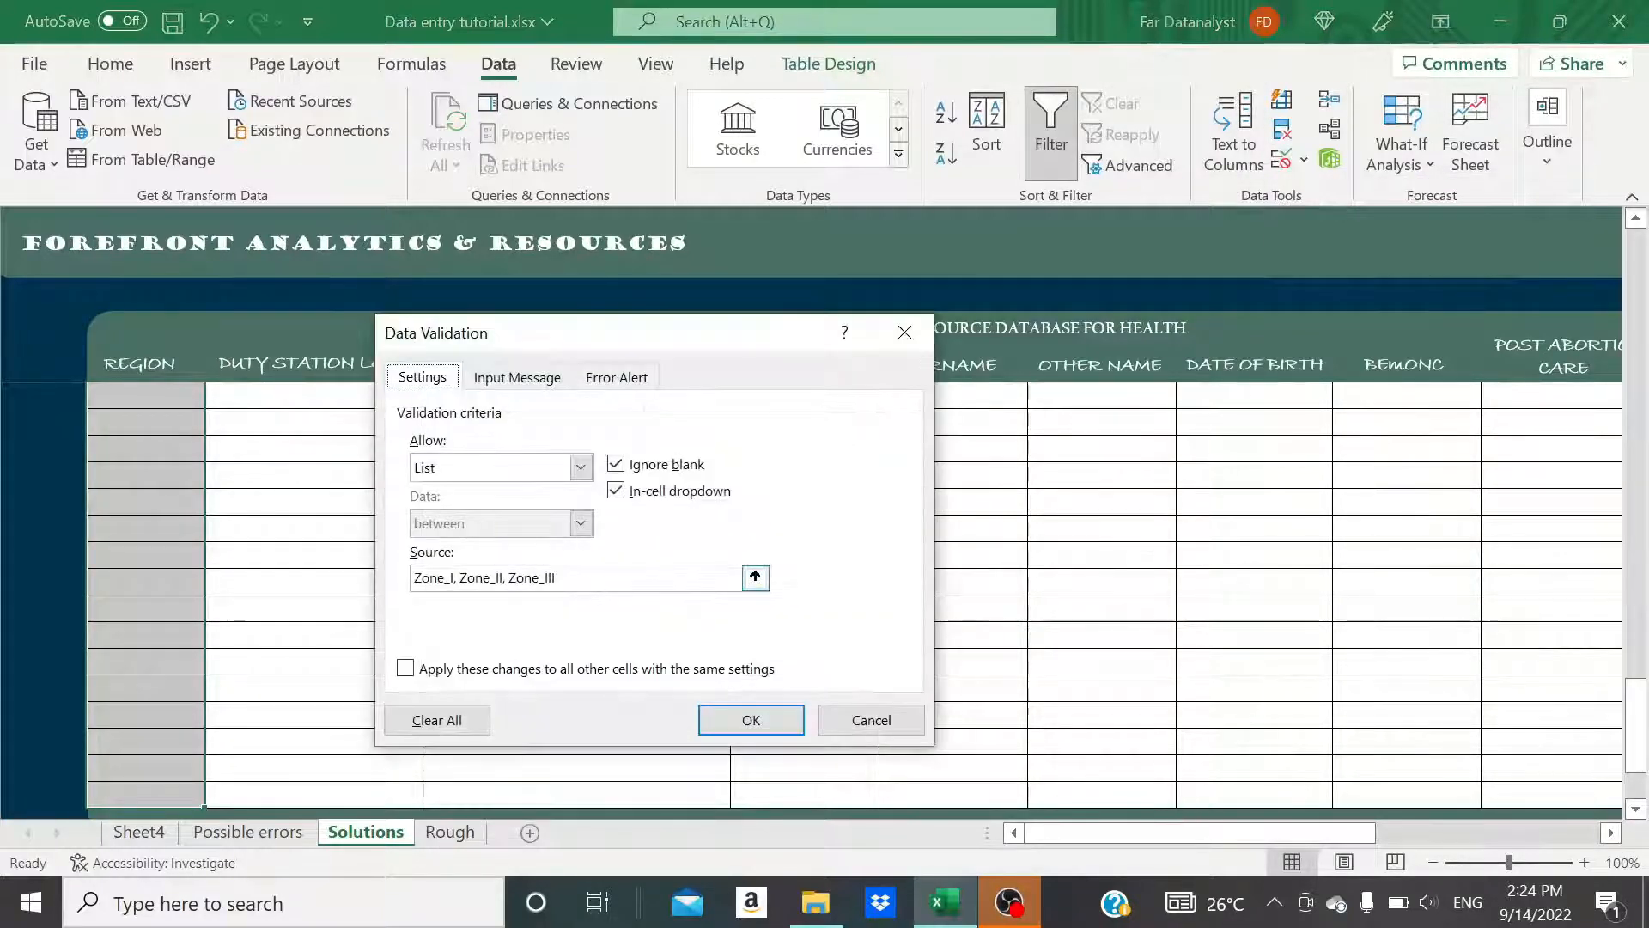
{"action": "left_click", "coordinate": [557, 578]}
{"action": "key", "text": "BackSpace"}
{"action": "key", "text": "BackSpace"}
{"action": "key", "text": "BackSpace"}
{"action": "key", "text": "BackSpace"}
{"action": "key", "text": "BackSpace"}
{"action": "key", "text": "BackSpace"}
{"action": "key", "text": "BackSpace"}
{"action": "key", "text": "BackSpace"}
{"action": "key", "text": "BackSpace"}
{"action": "key", "text": "BackSpace"}
{"action": "key", "text": "BackSpace"}
{"action": "key", "text": "BackSpace"}
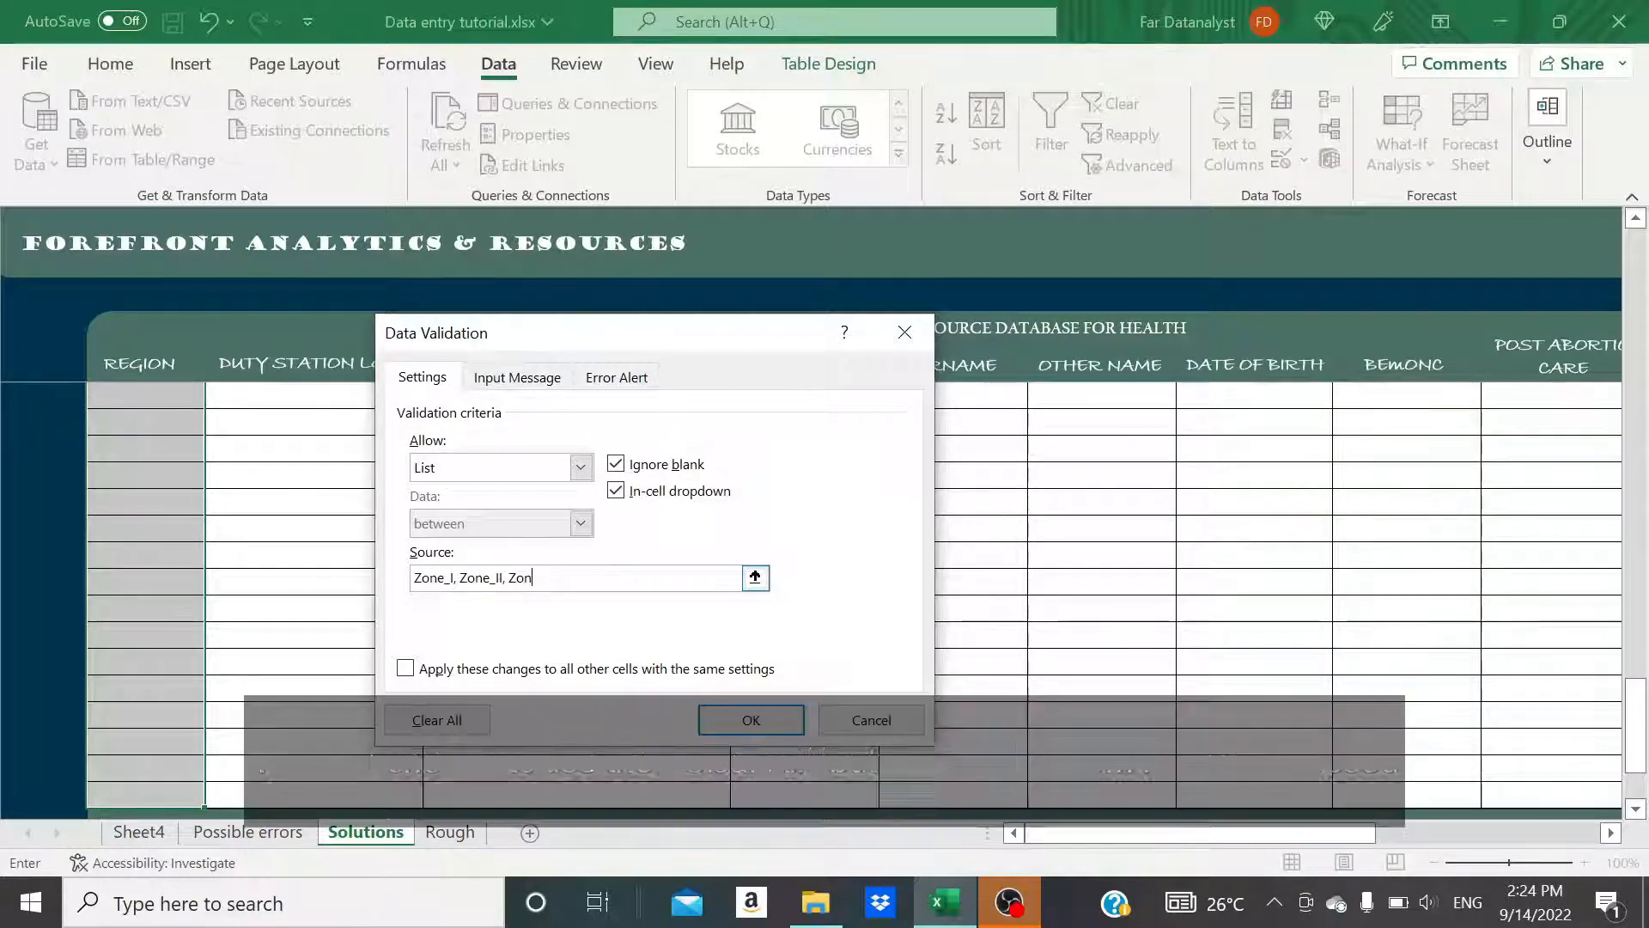
{"action": "key", "text": "BackSpace"}
{"action": "key", "text": "BackSpace"}
{"action": "key", "text": "BackSpace"}
{"action": "key", "text": "BackSpace"}
{"action": "key", "text": "BackSpace"}
{"action": "key", "text": "BackSpace"}
{"action": "key", "text": "BackSpace"}
{"action": "key", "text": "BackSpace"}
{"action": "key", "text": "BackSpace"}
{"action": "key", "text": "BackSpace"}
{"action": "key", "text": "BackSpace"}
{"action": "key", "text": "BackSpace"}
{"action": "key", "text": "BackSpace"}
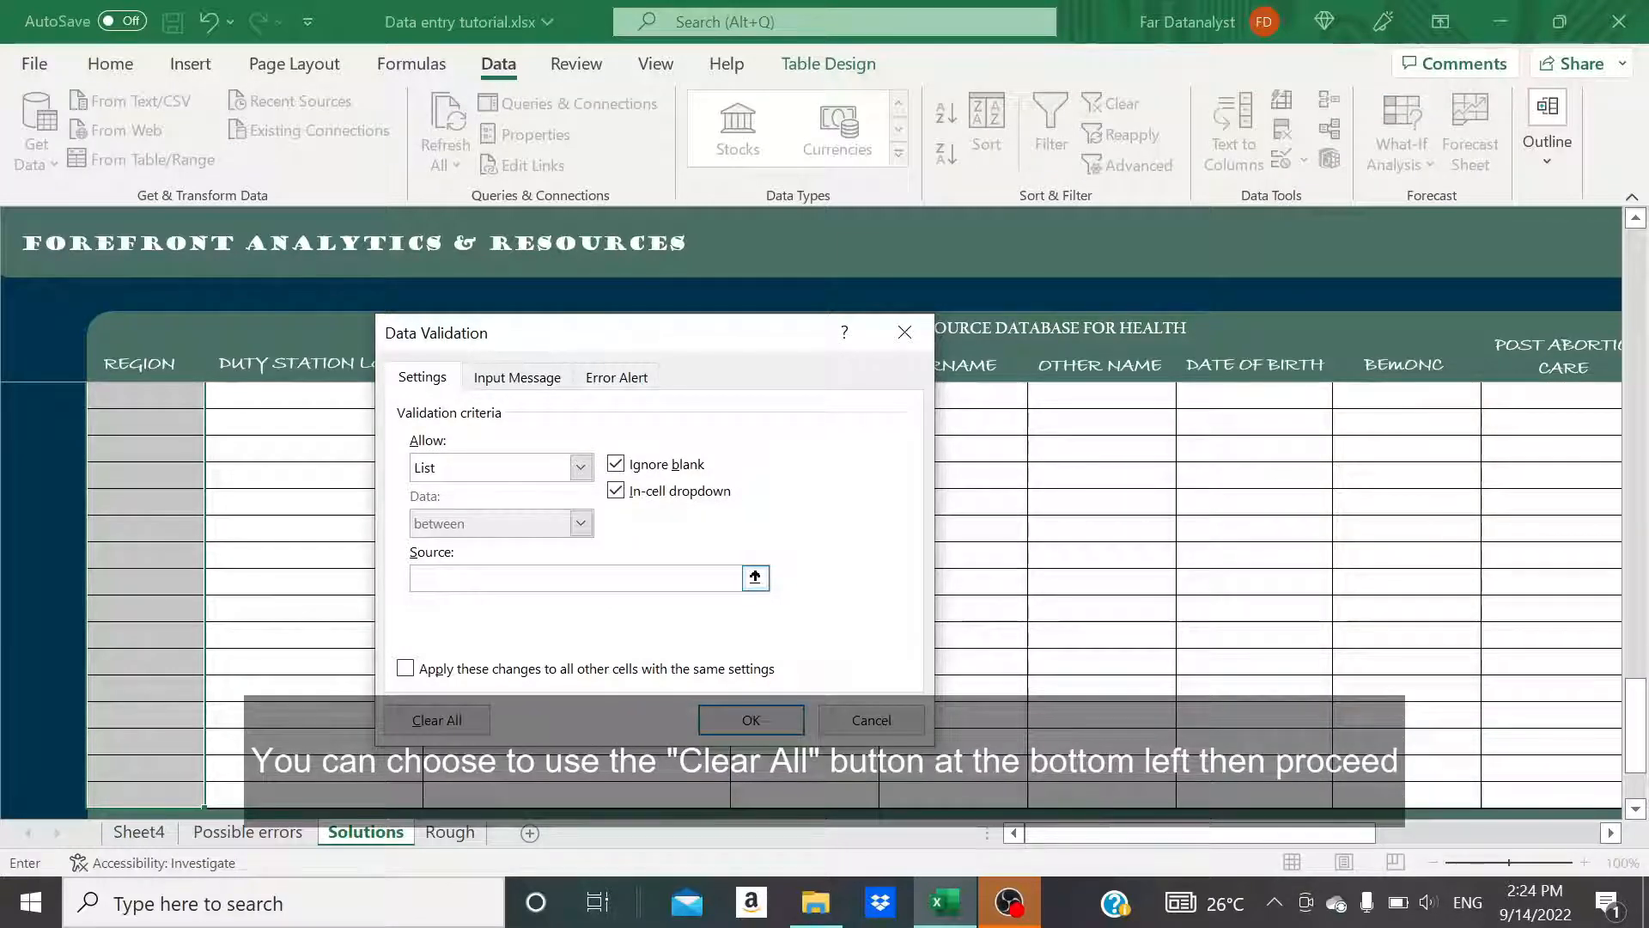
Set the REGION column's validation list source to cells B3:B9 of the Rough sheet, leaving room below the existing zones, and apply it
{"action": "left_click", "coordinate": [755, 577]}
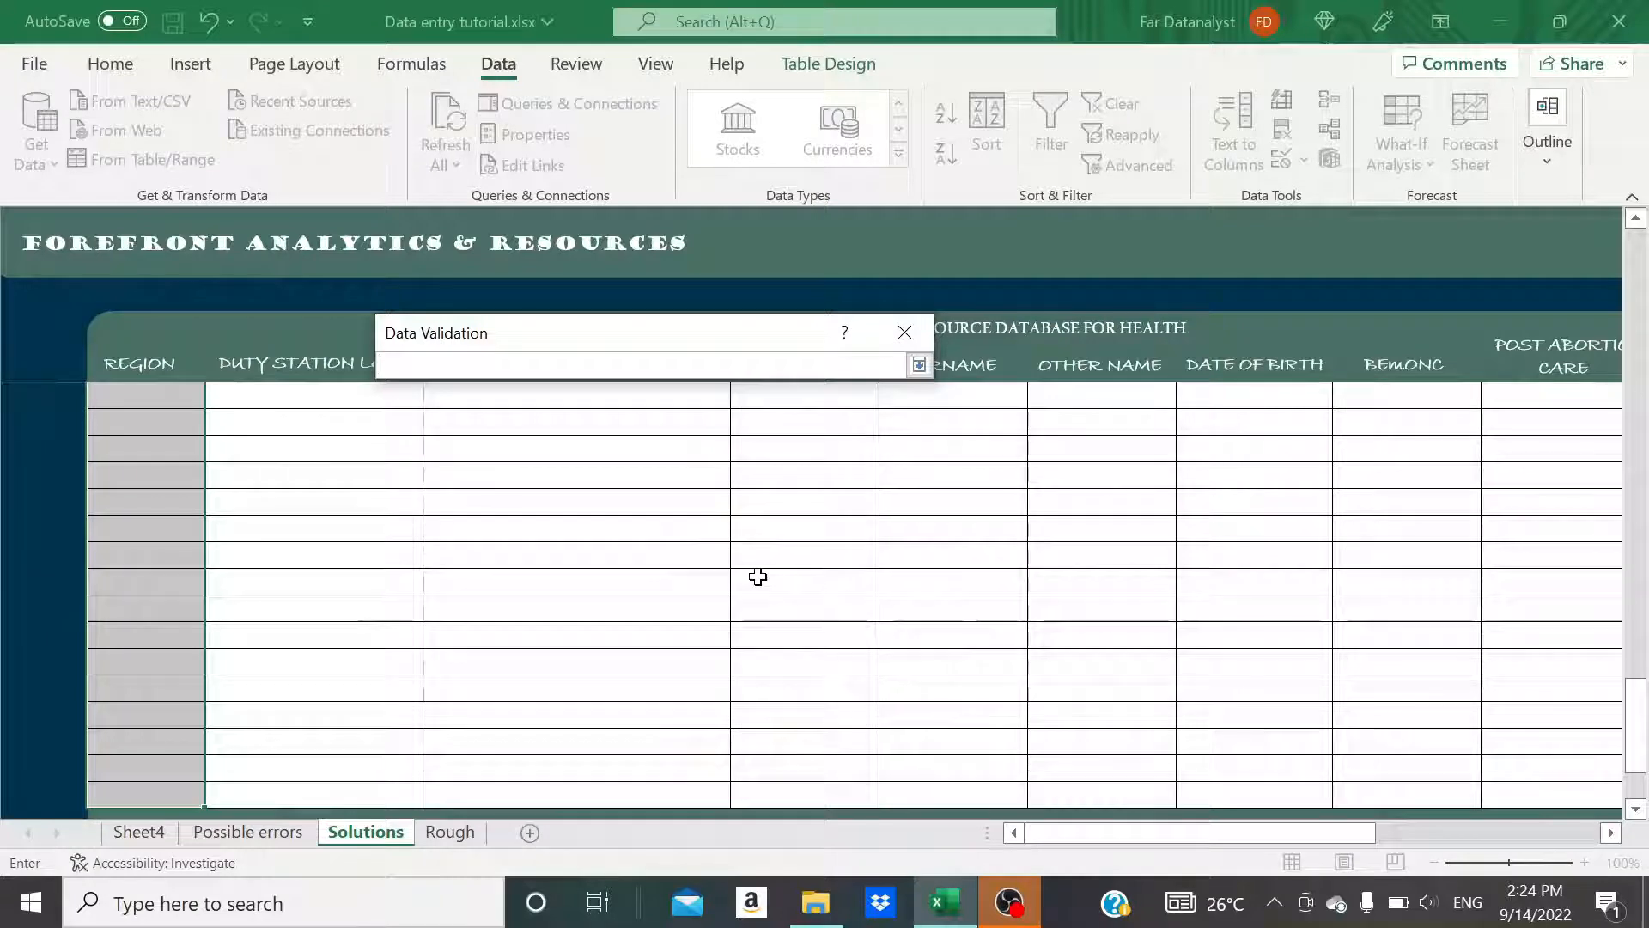
{"action": "left_click", "coordinate": [450, 831]}
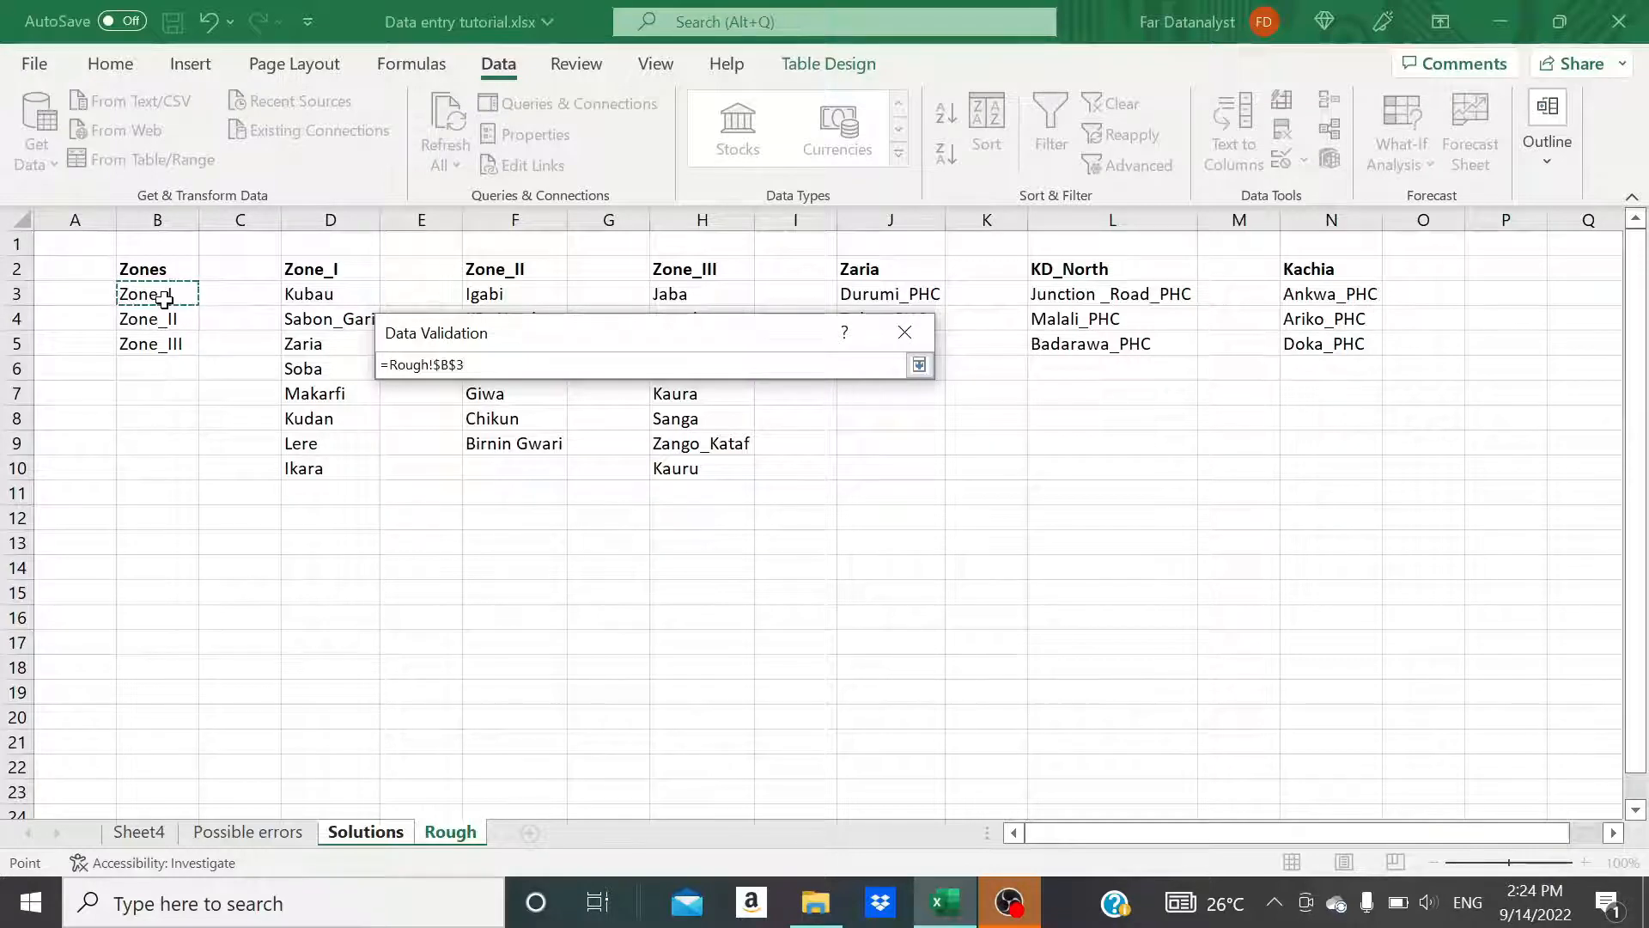
{"action": "key", "text": "shift+Down"}
{"action": "key", "text": "shift+Down"}
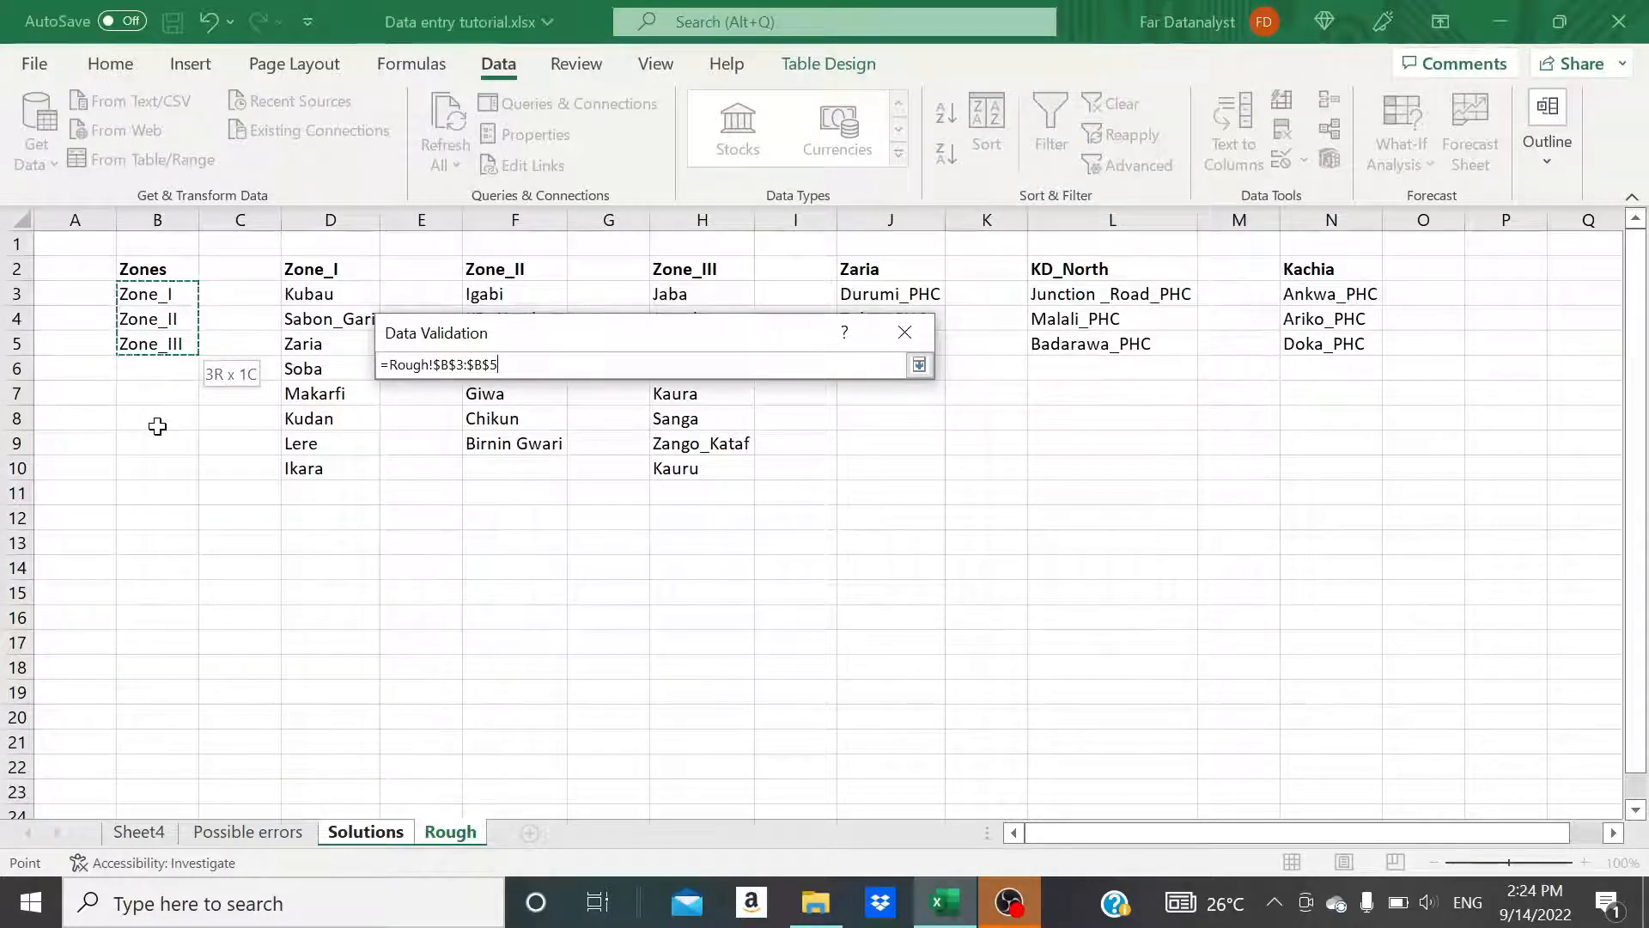
{"action": "key", "text": "shift+Down"}
{"action": "key", "text": "shift+Down"}
{"action": "key", "text": "shift+Down"}
{"action": "key", "text": "shift+Down"}
{"action": "key", "text": "shift+Down"}
{"action": "key", "text": "shift+Down"}
{"action": "key", "text": "shift+Down"}
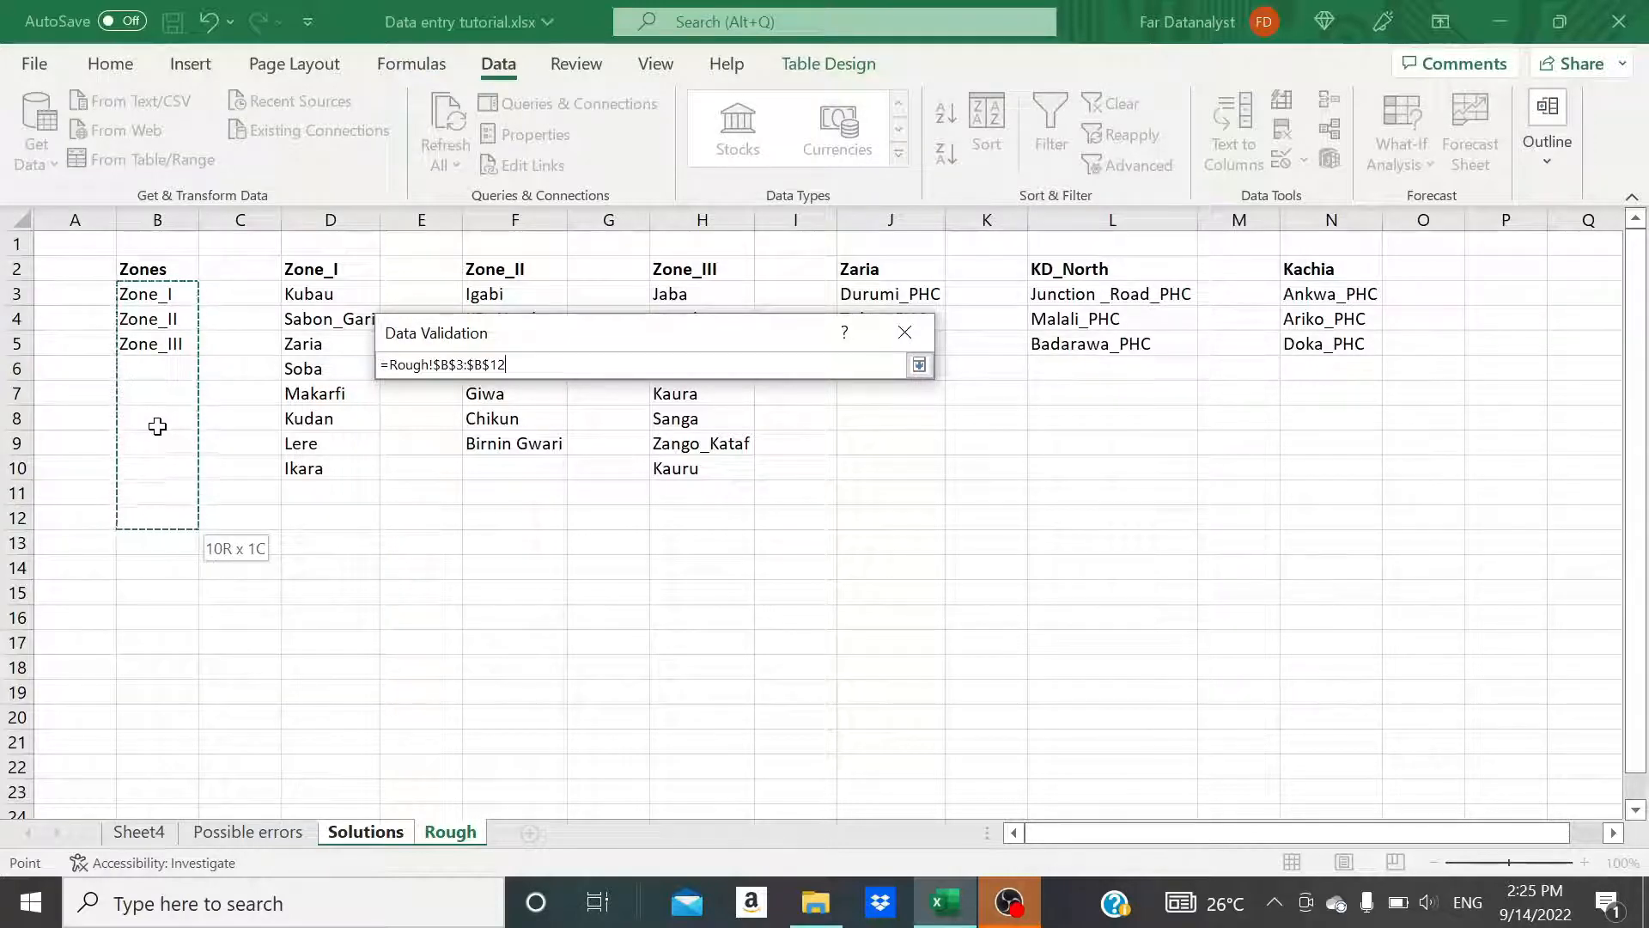
{"action": "key", "text": "shift+Up"}
{"action": "key", "text": "shift+Up"}
{"action": "key", "text": "shift+Up"}
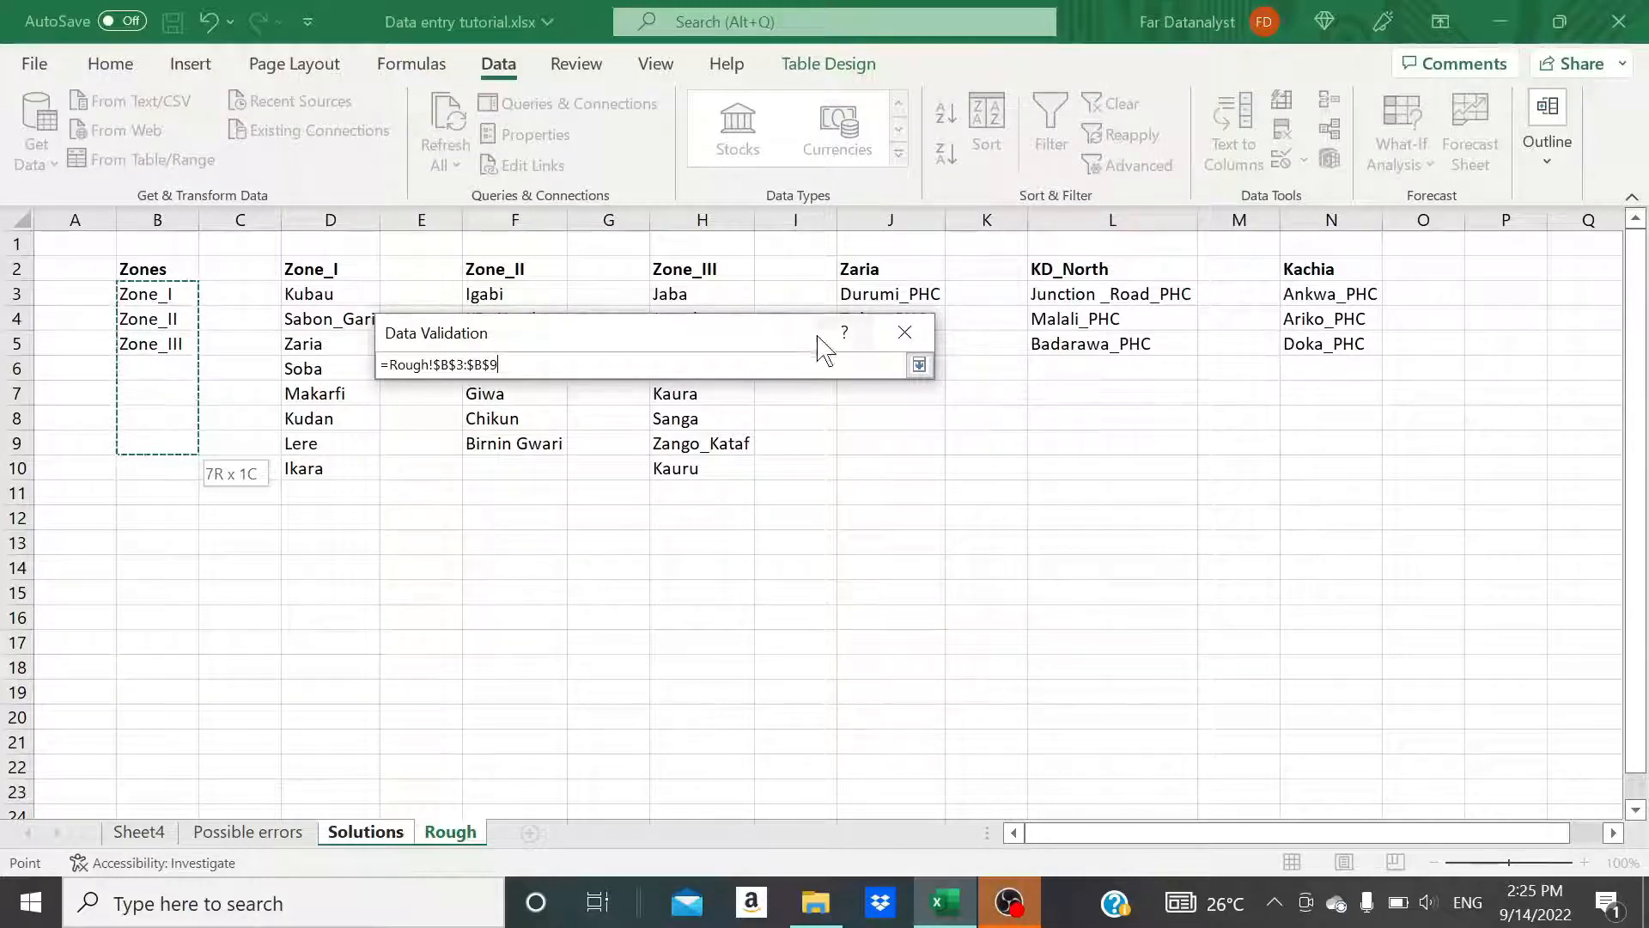
{"action": "left_click", "coordinate": [919, 365]}
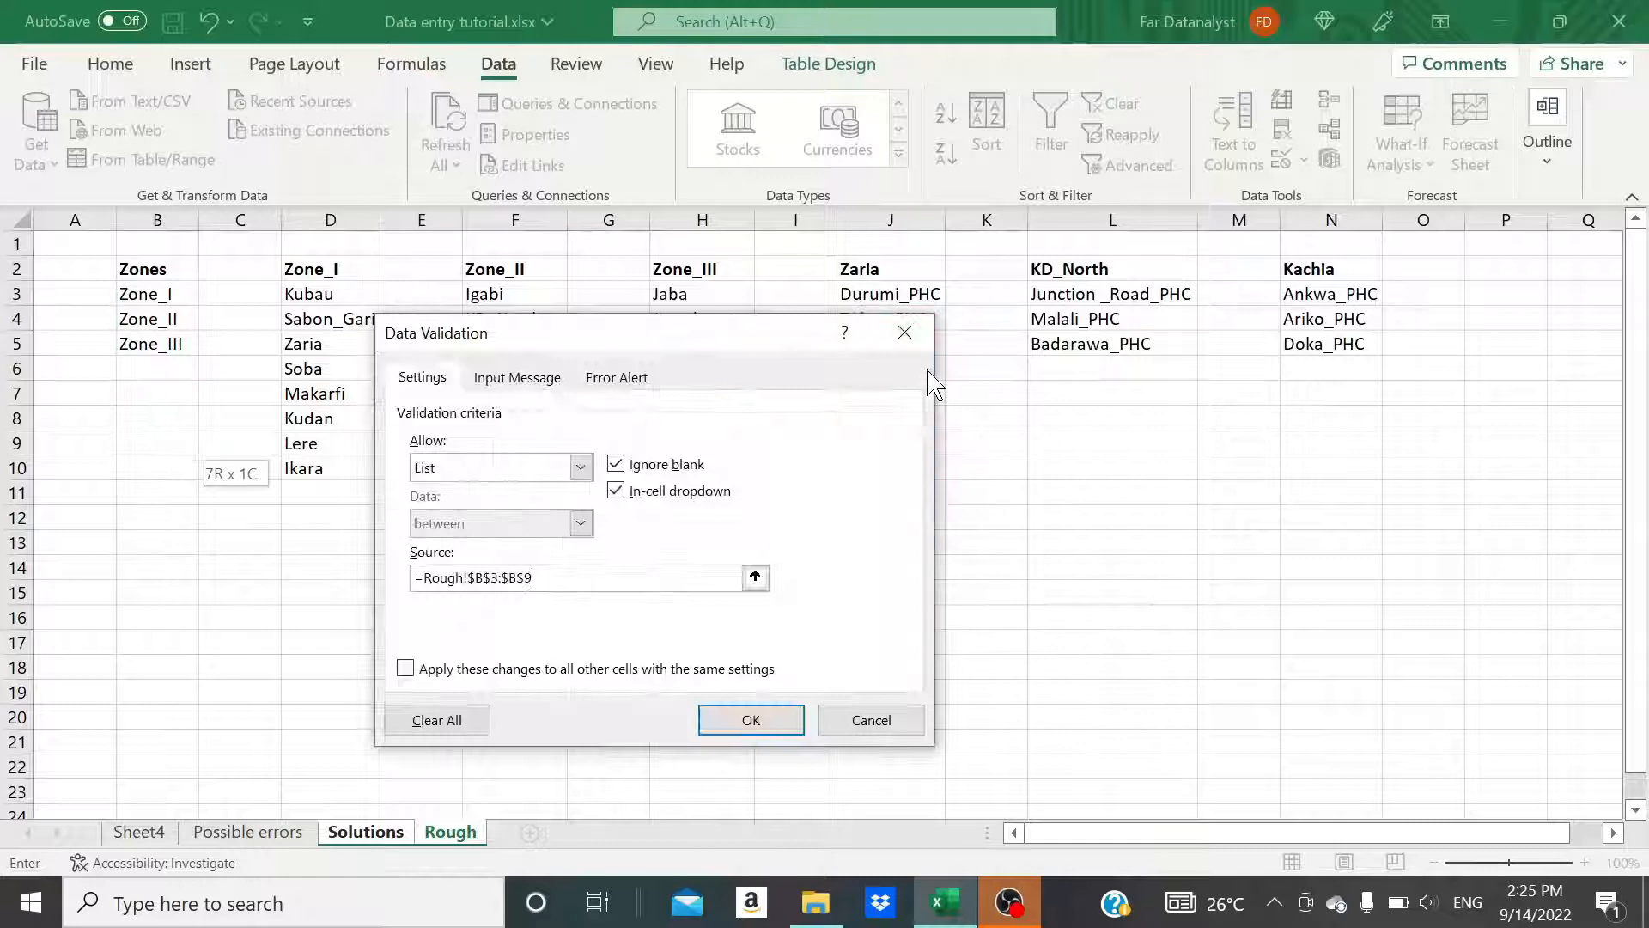
{"action": "left_click", "coordinate": [752, 721]}
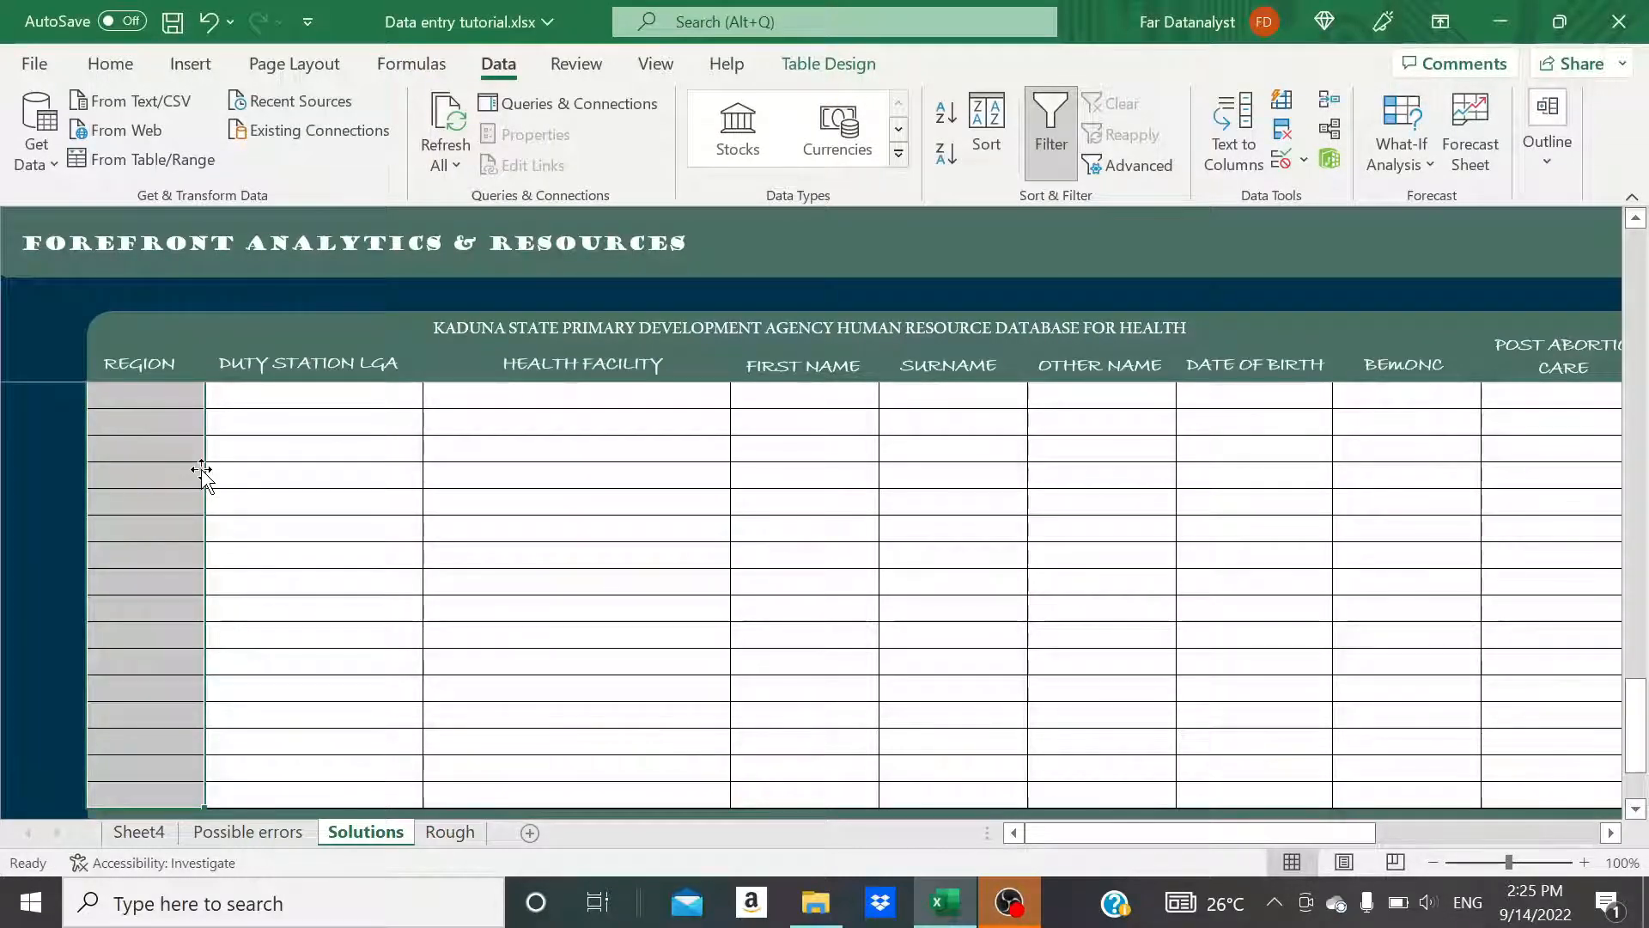
Check the dropdown choices in the first REGION cell, keeping its current selection
{"action": "scroll", "coordinate": [177, 409], "scroll_direction": "up", "scroll_amount": 10}
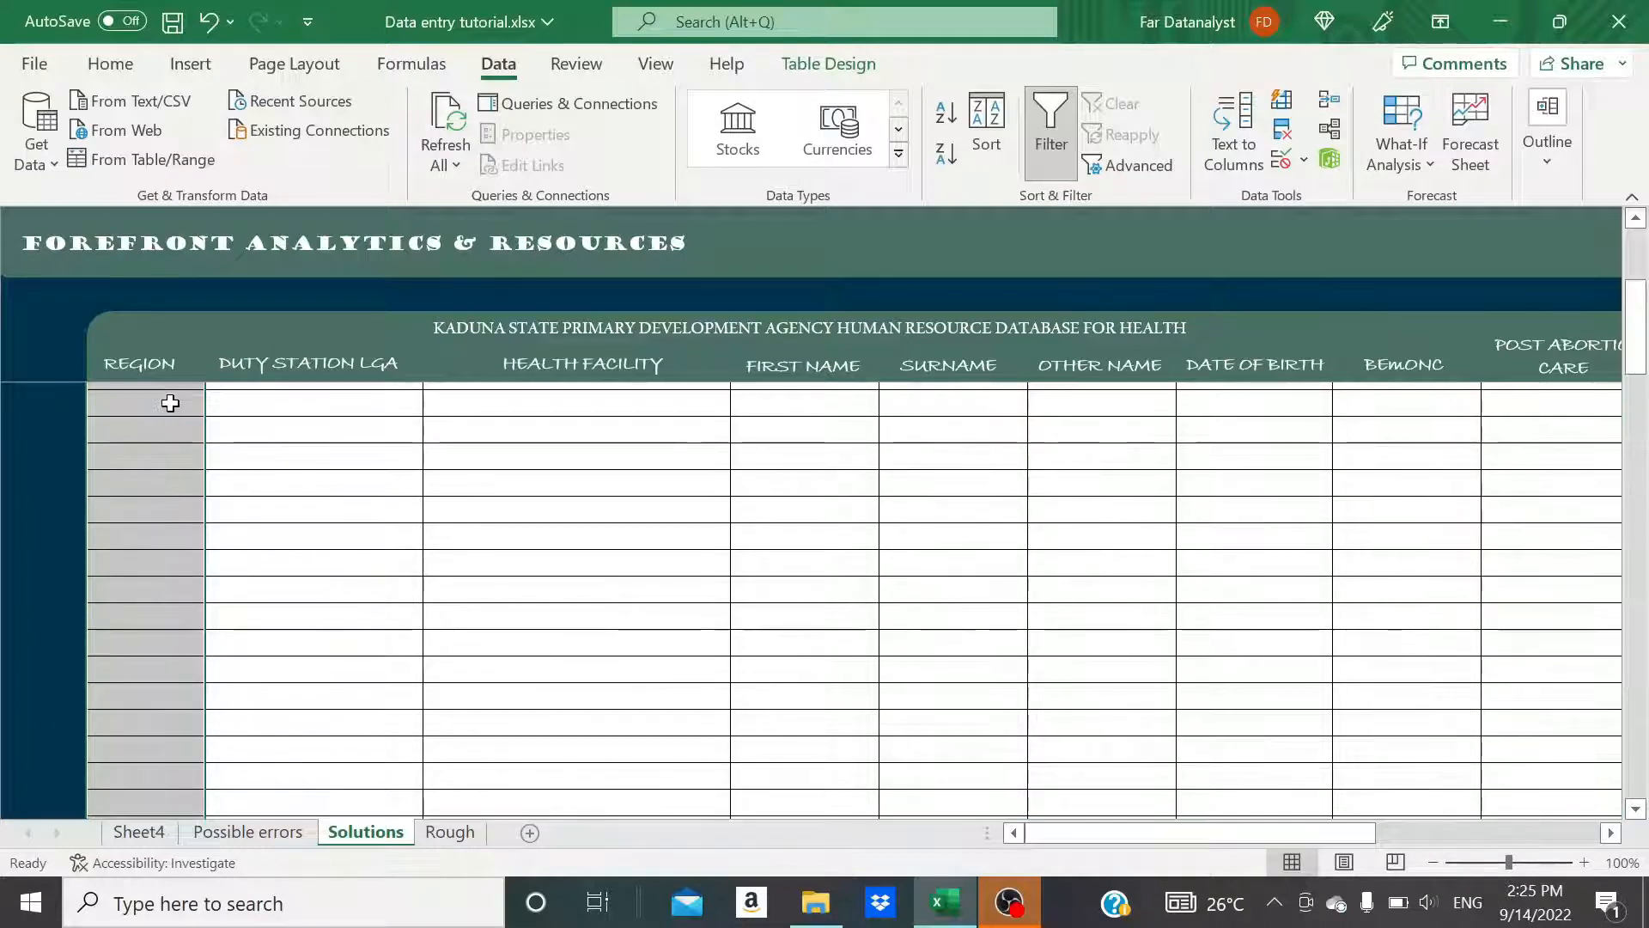
{"action": "left_click", "coordinate": [171, 403]}
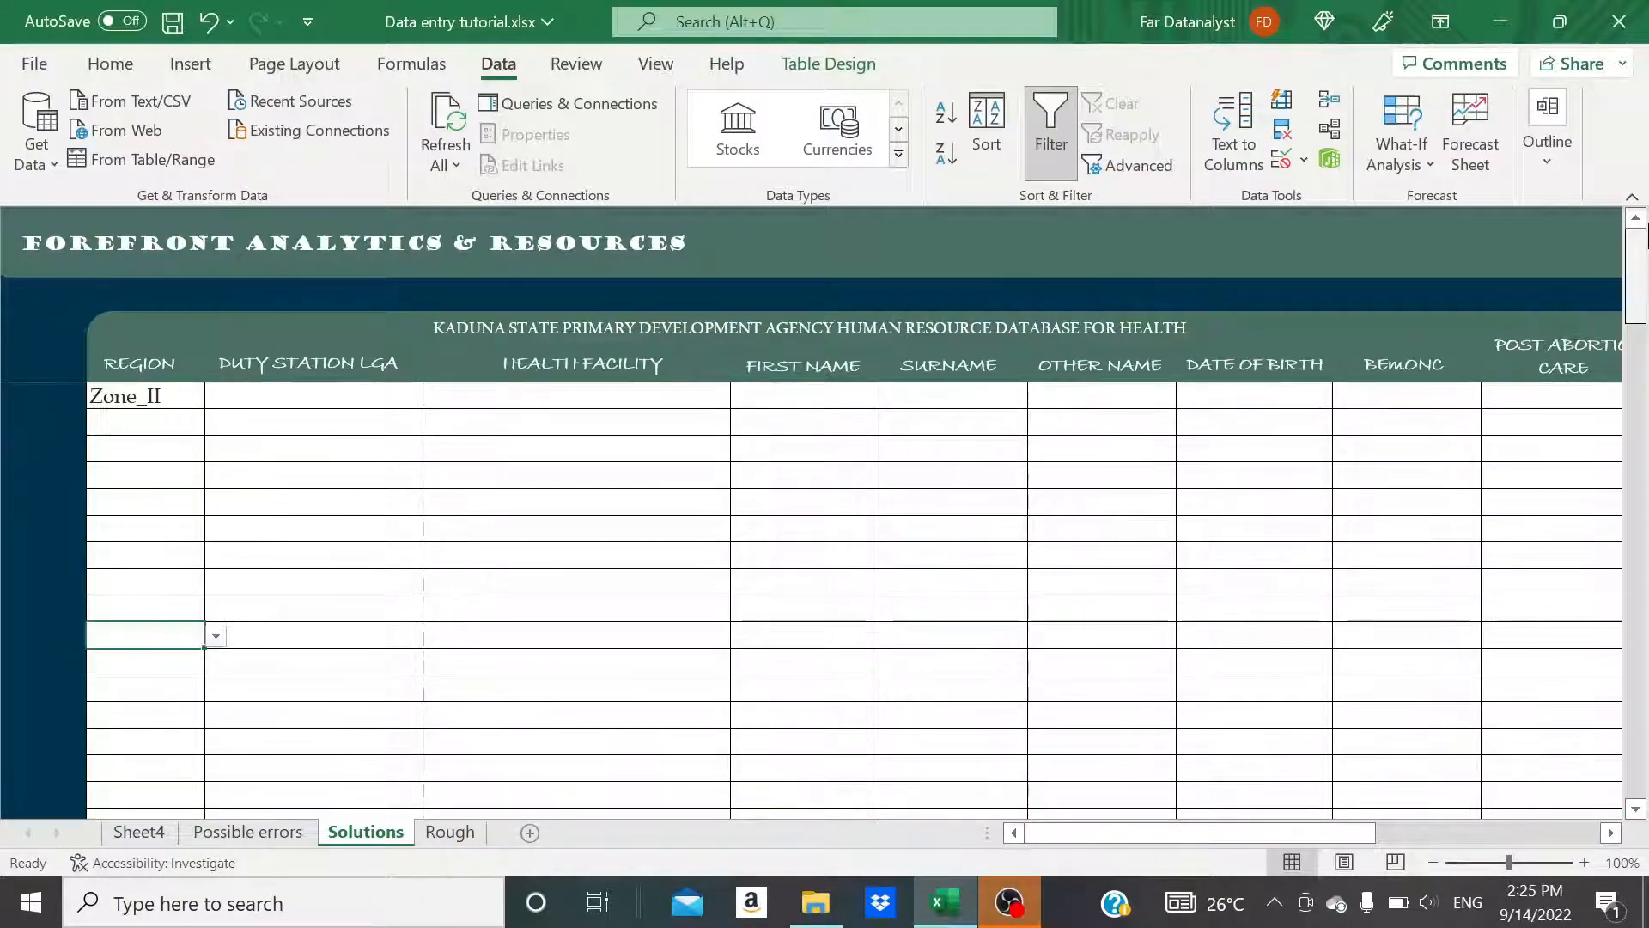
{"action": "left_click", "coordinate": [176, 397]}
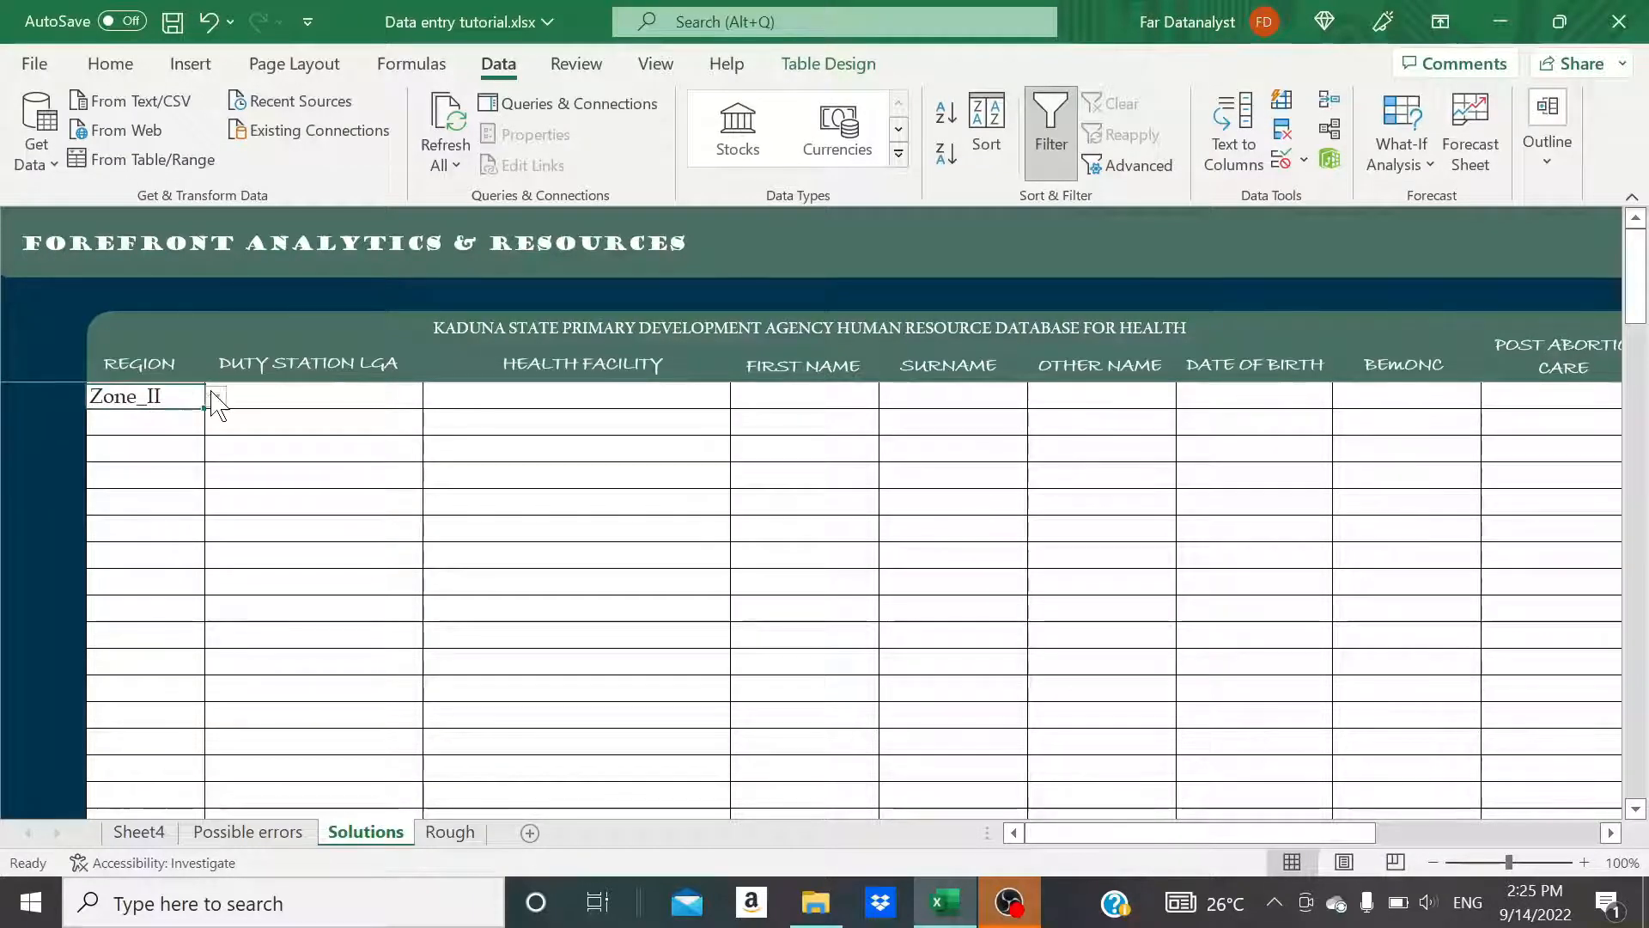
{"action": "left_click", "coordinate": [217, 396]}
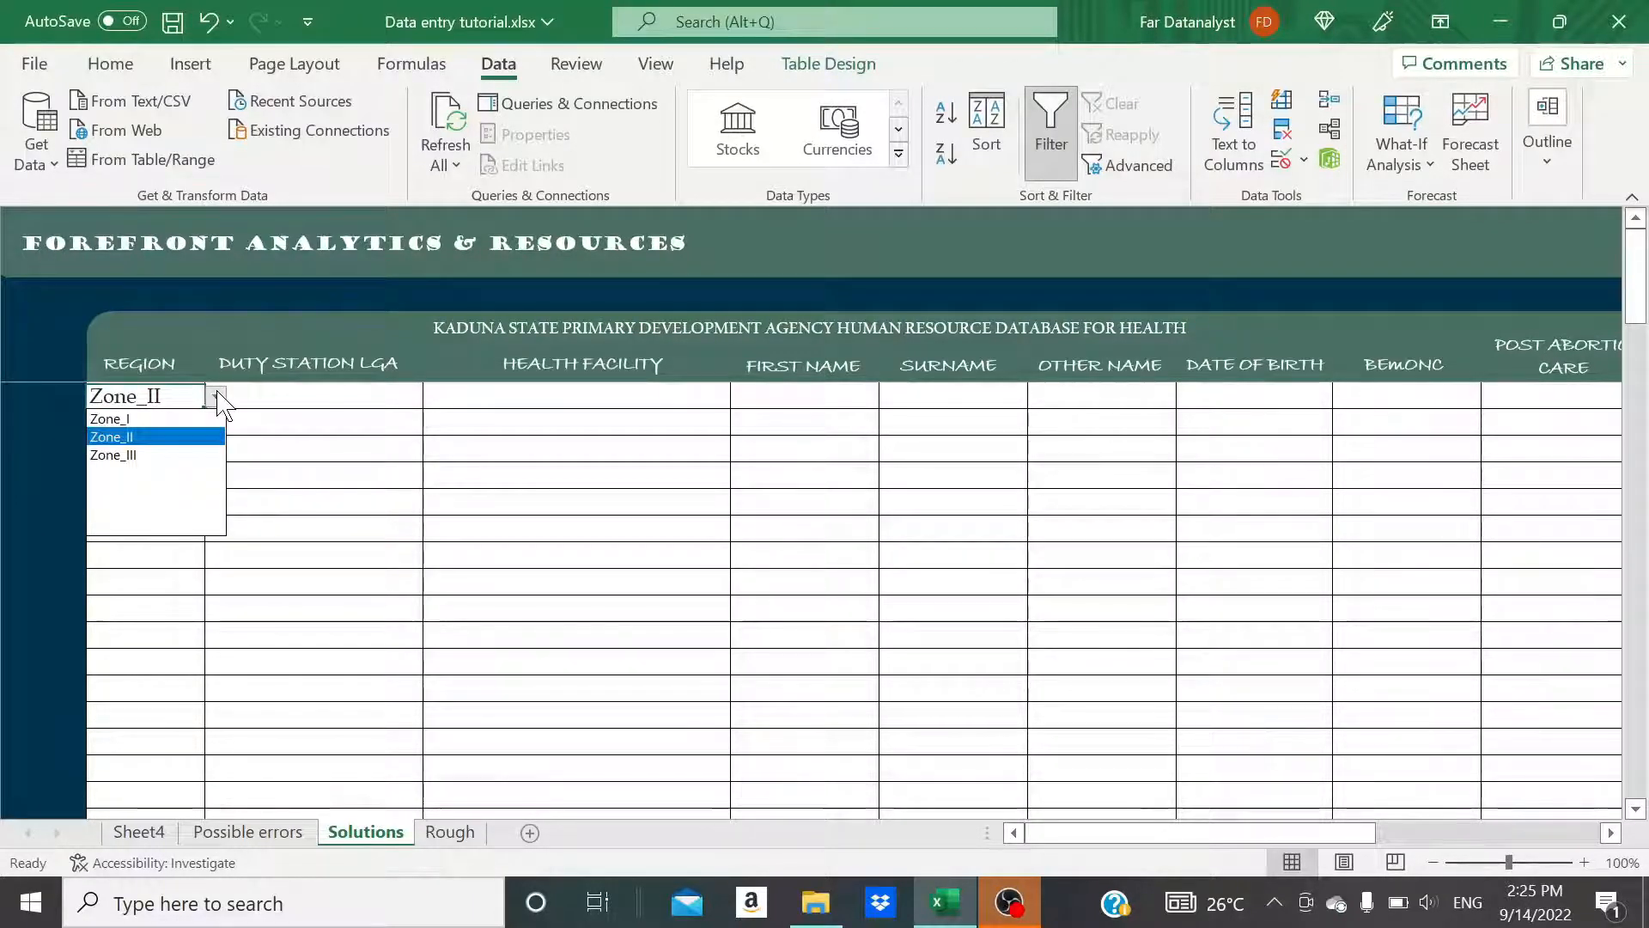
{"action": "left_click", "coordinate": [219, 393]}
{"action": "left_click", "coordinate": [177, 422]}
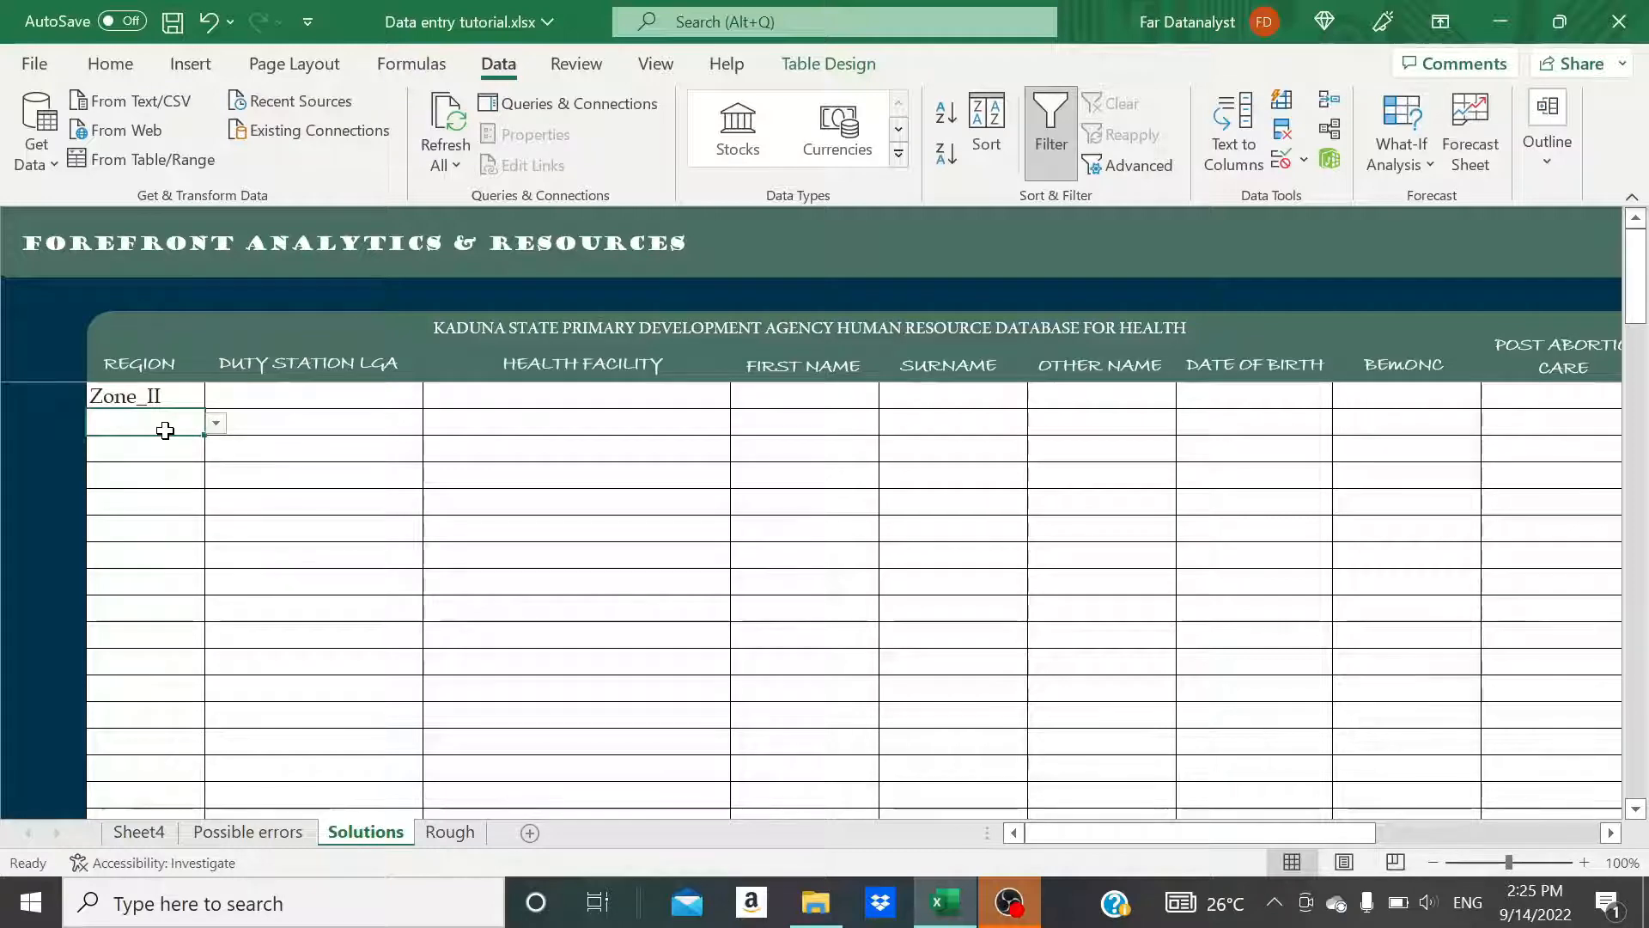
{"action": "left_click", "coordinate": [166, 397]}
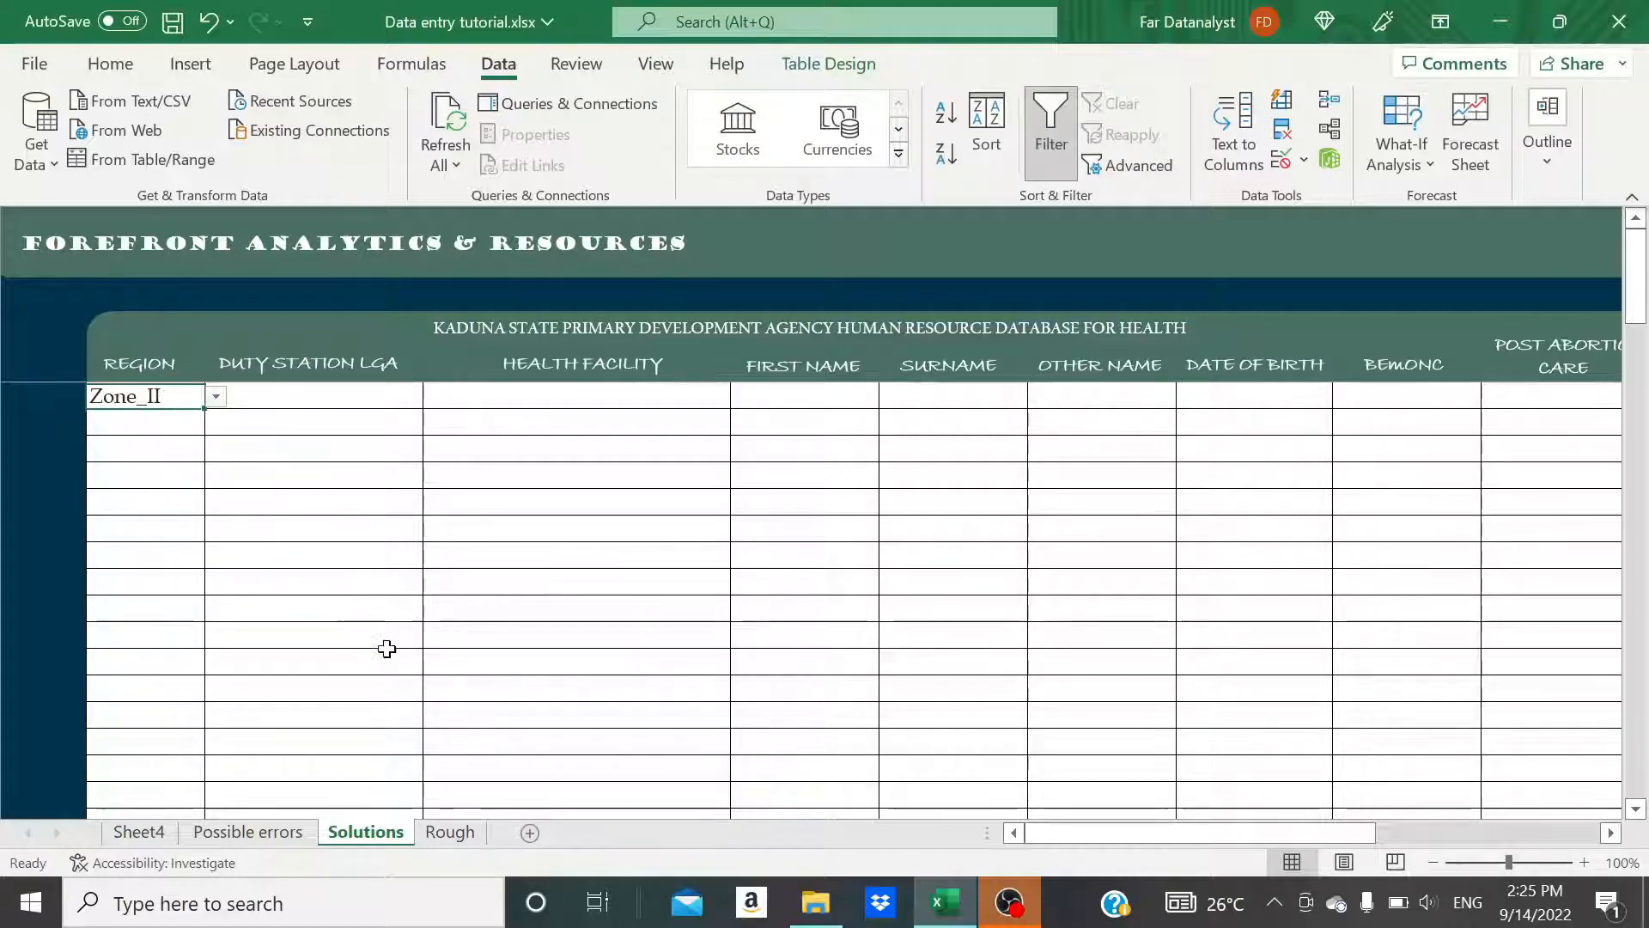
Add Zone_IV to the Zones list in cell B6 of the Rough sheet
{"action": "left_click", "coordinate": [449, 832]}
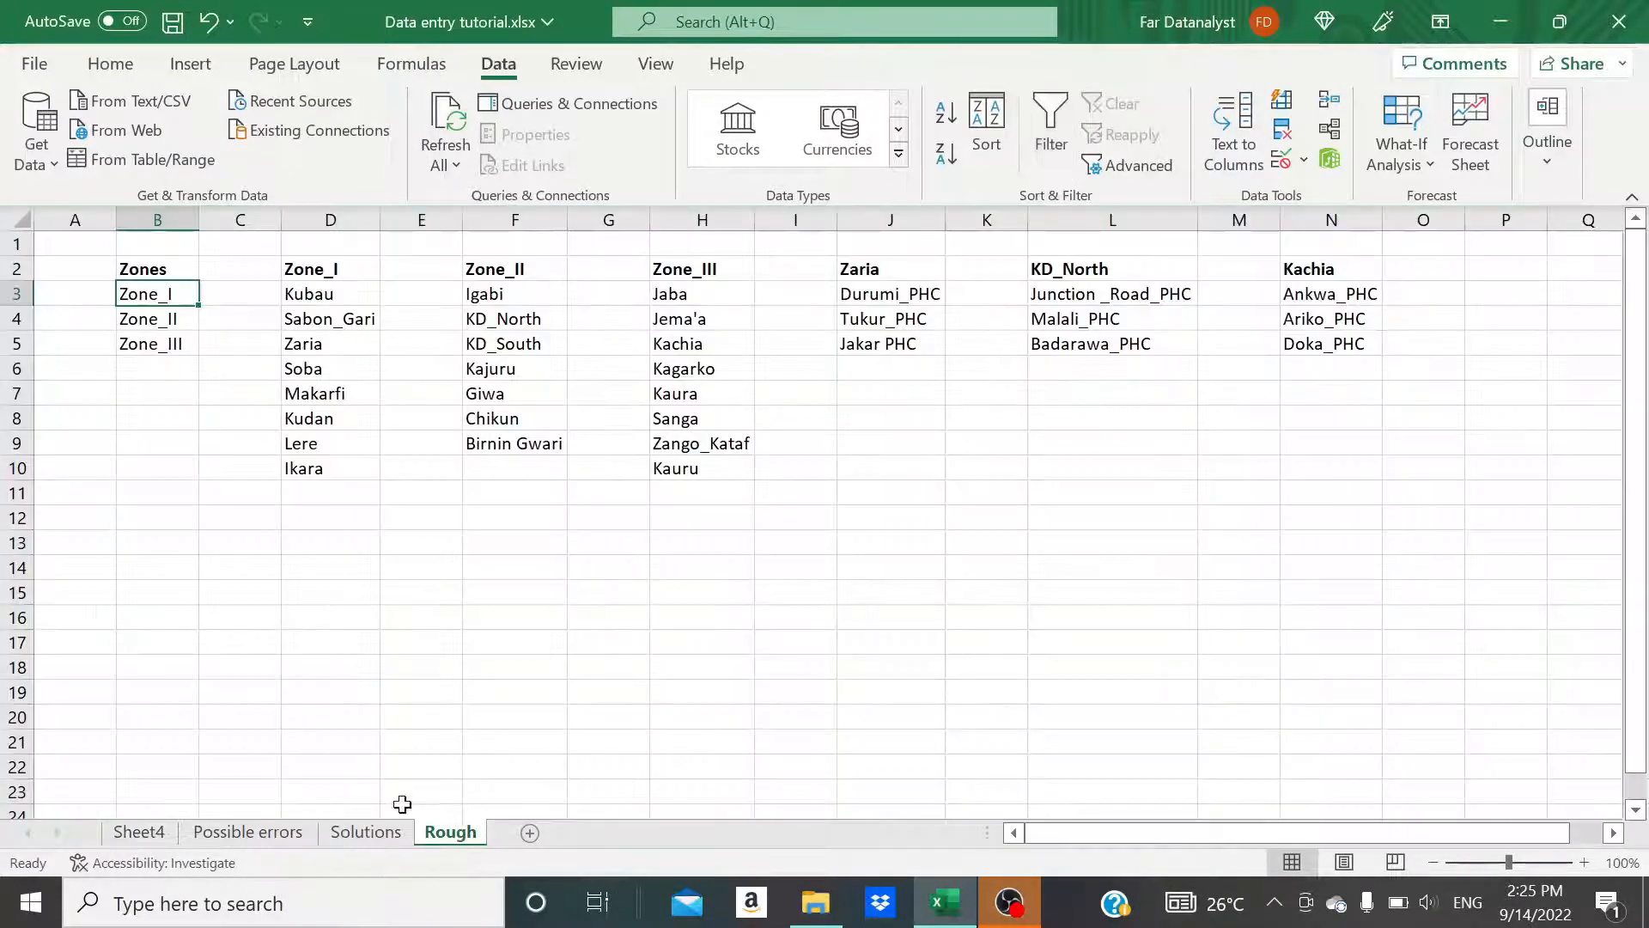
{"action": "left_click", "coordinate": [165, 368]}
{"action": "type", "text": "Zone_IV"}
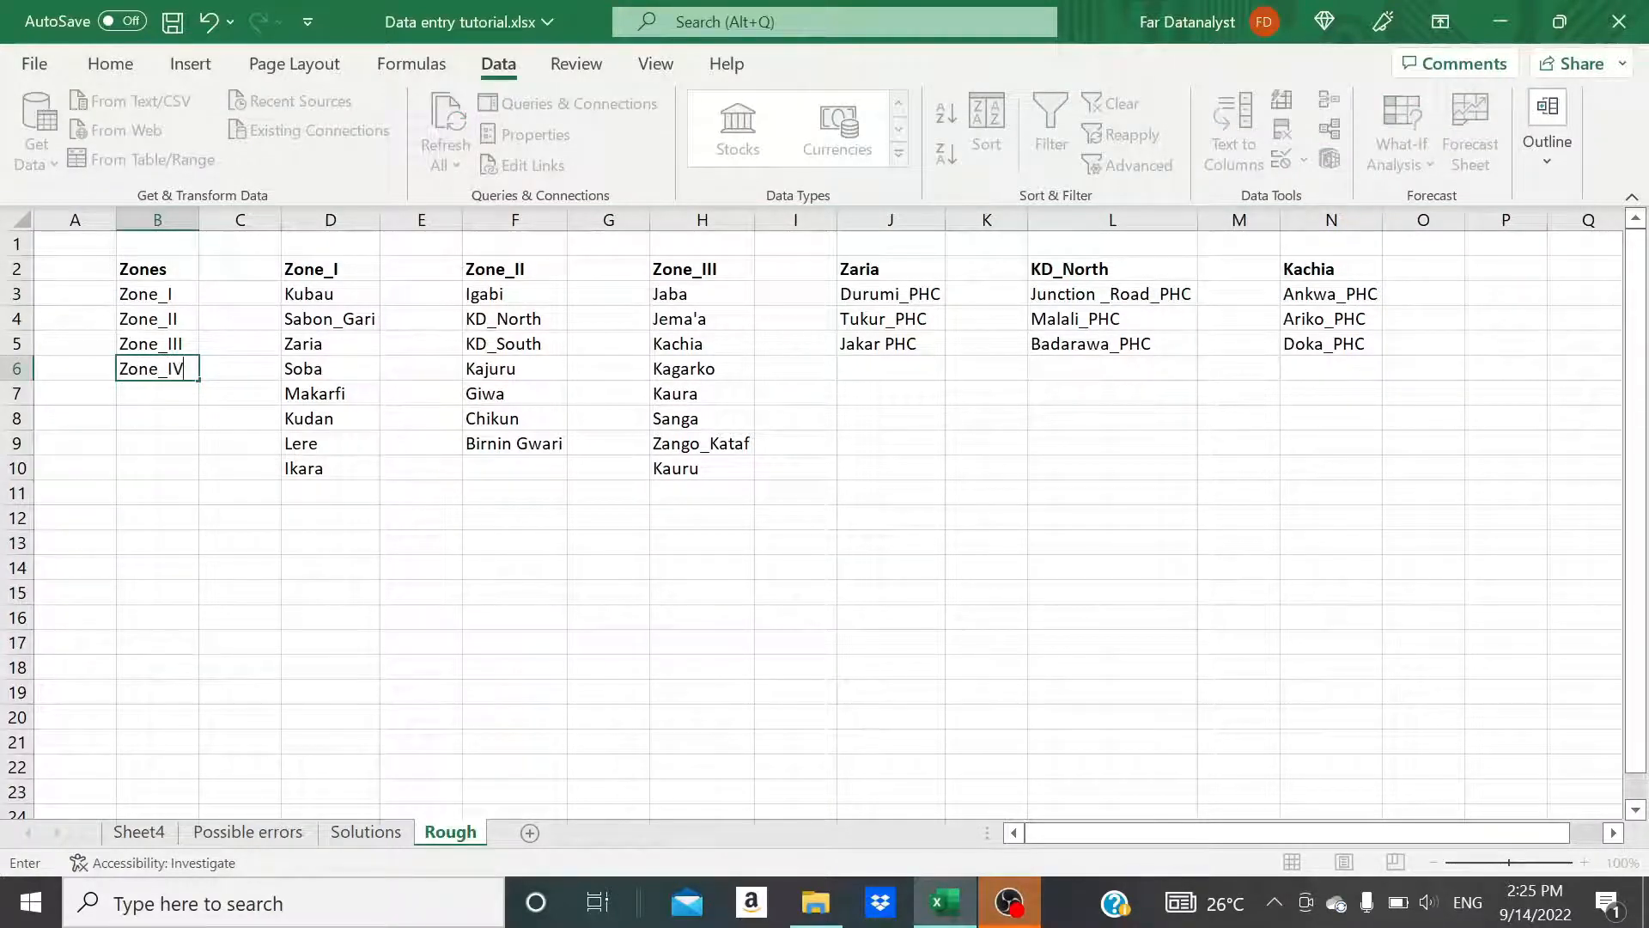
{"action": "key", "text": "Return"}
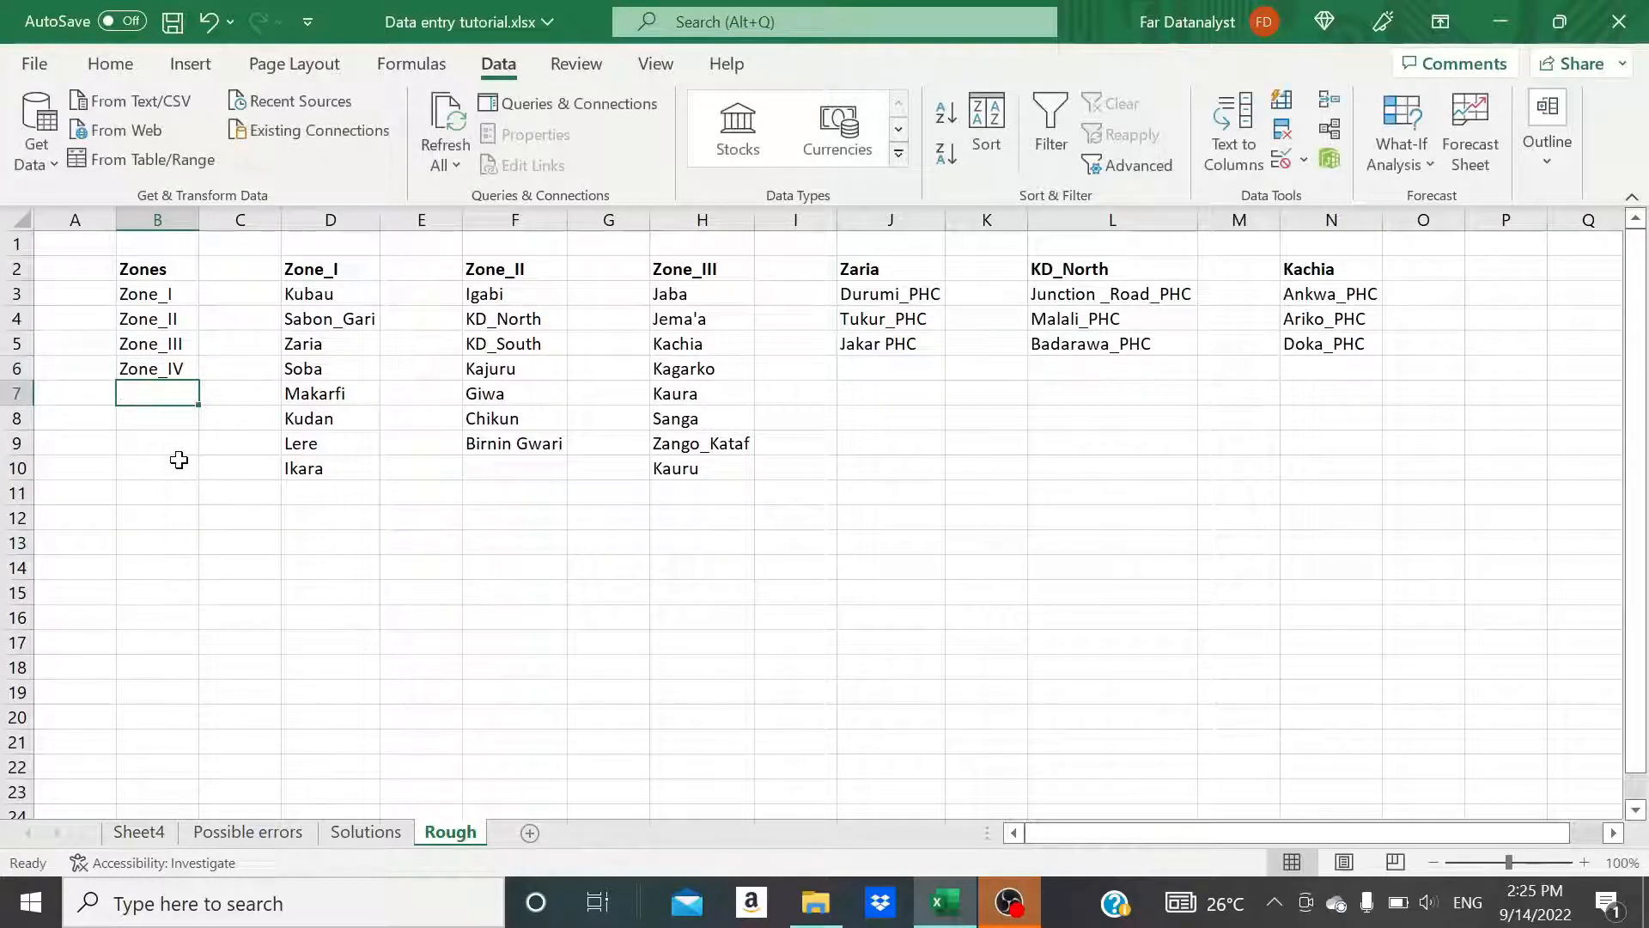
Check the first REGION cell's dropdown on the Solutions sheet for the added zone without changing the selection, and save the workbook
{"action": "left_click", "coordinate": [365, 831]}
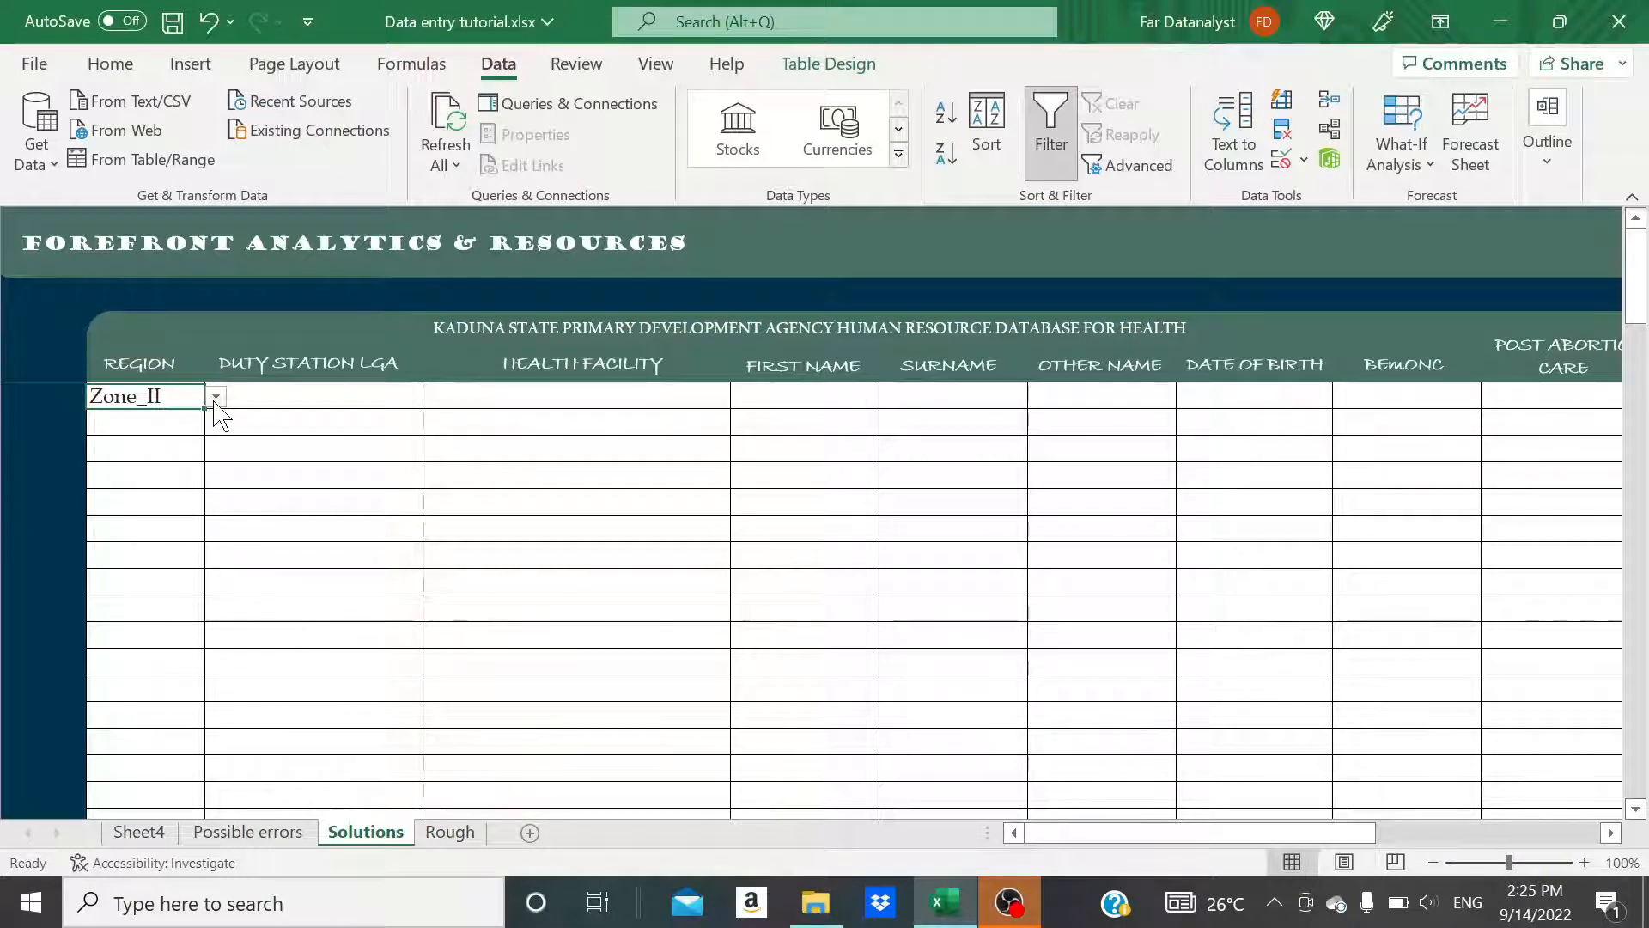
{"action": "left_click", "coordinate": [216, 398]}
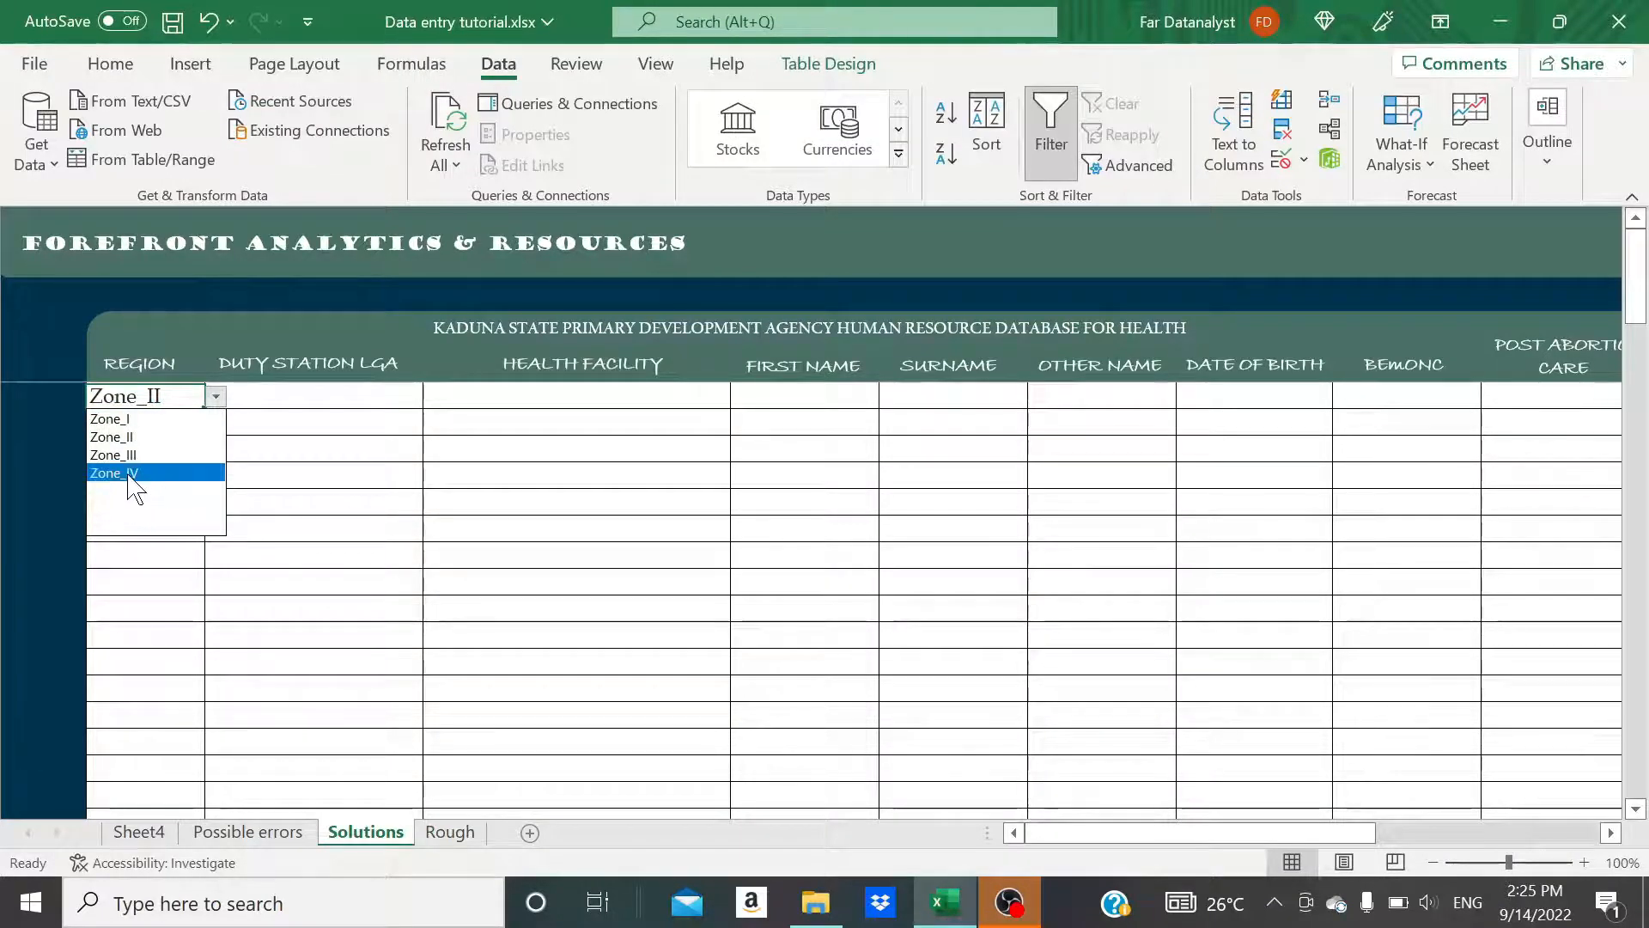
{"action": "key", "text": "Escape"}
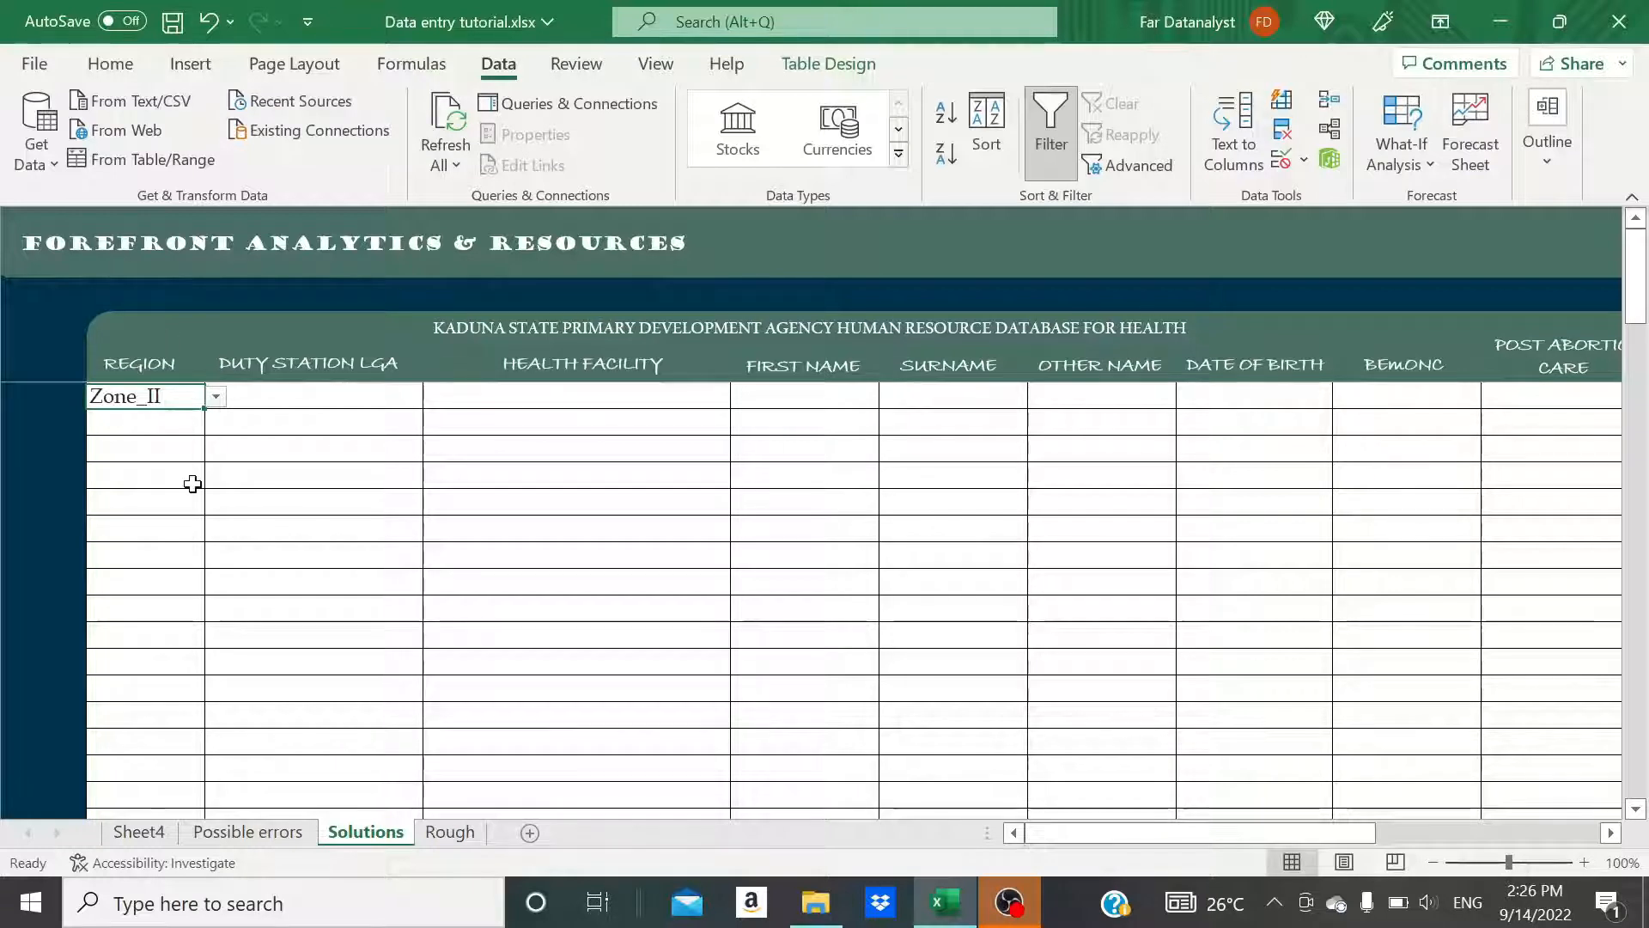
{"action": "left_click", "coordinate": [159, 424]}
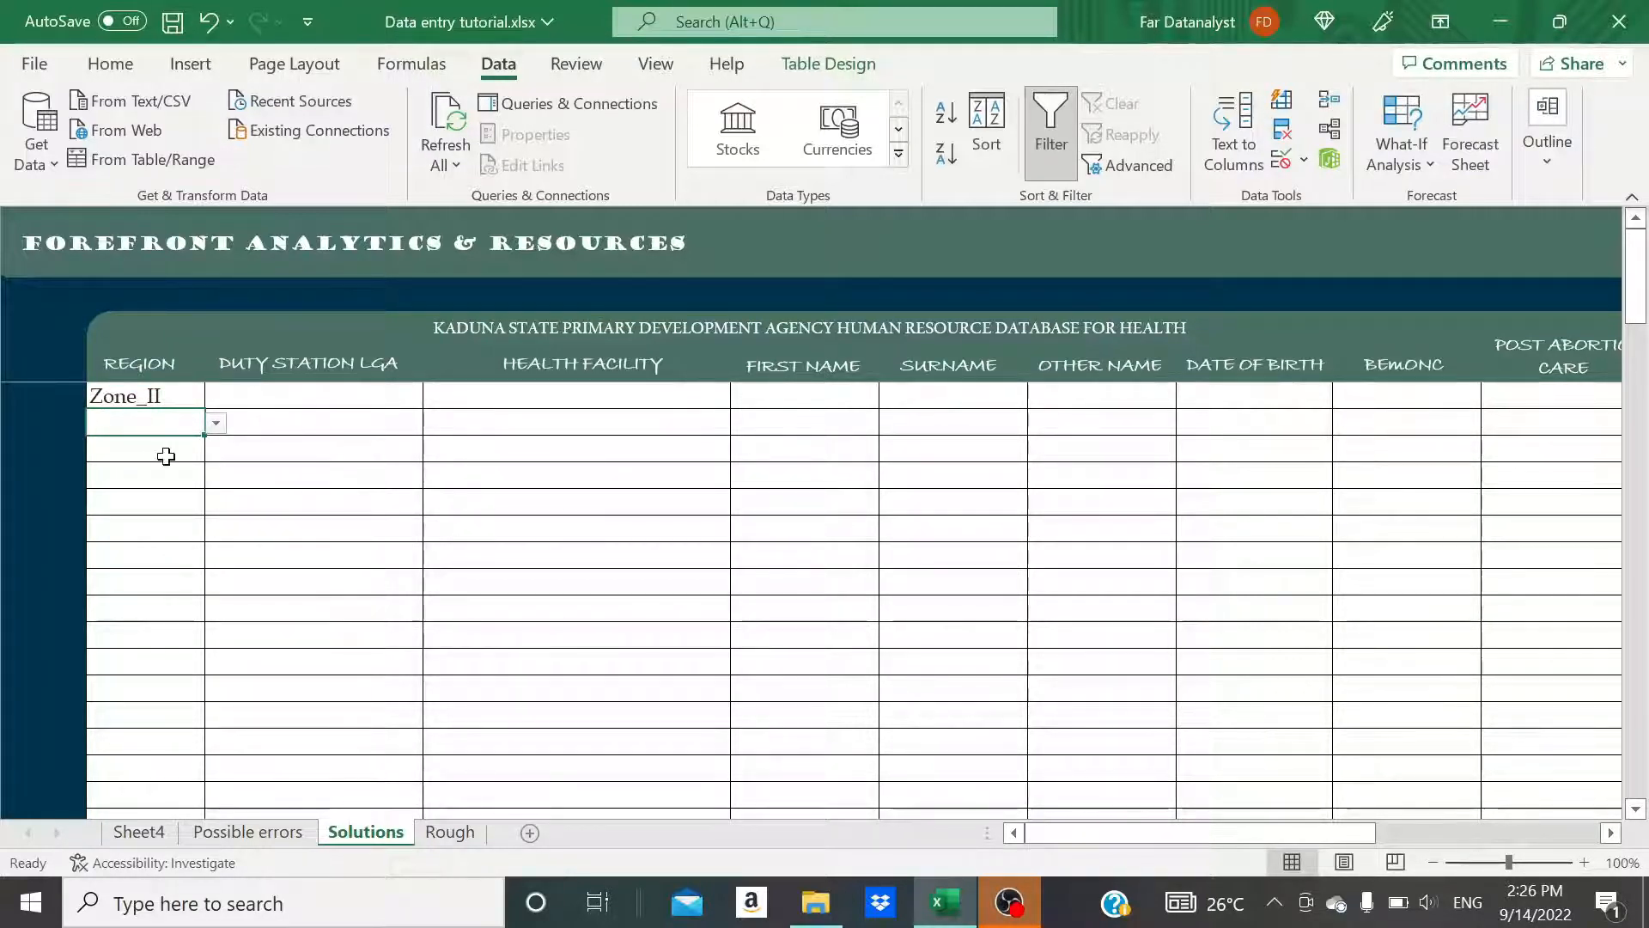
{"action": "left_click", "coordinate": [163, 400]}
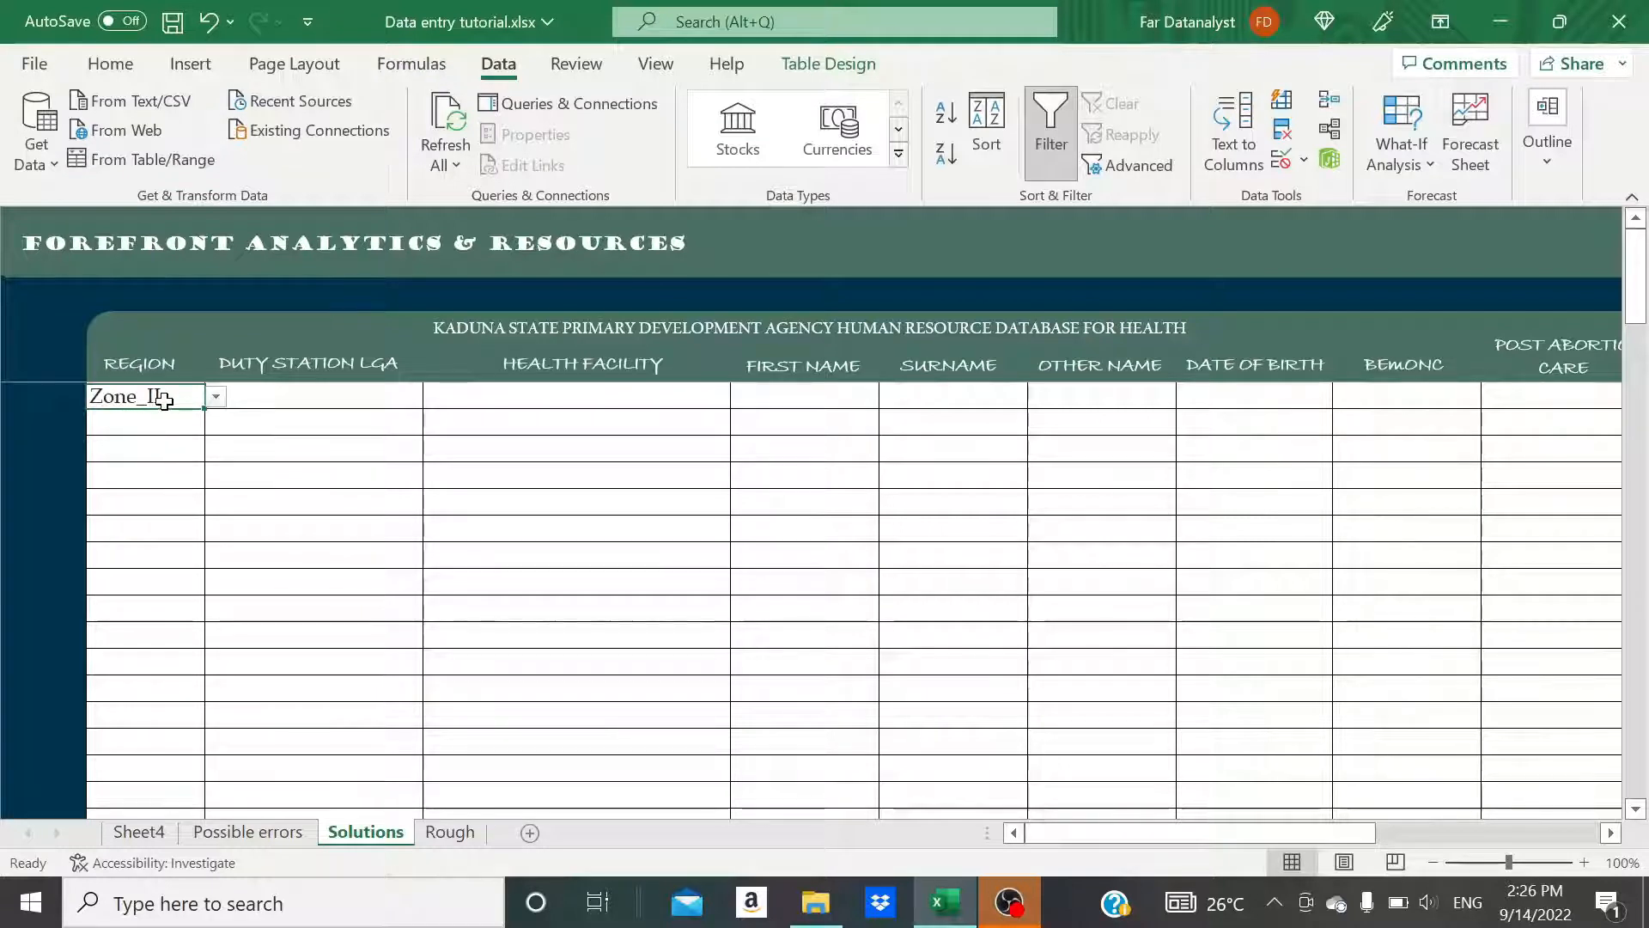
{"action": "left_click", "coordinate": [215, 397]}
{"action": "left_click", "coordinate": [214, 397]}
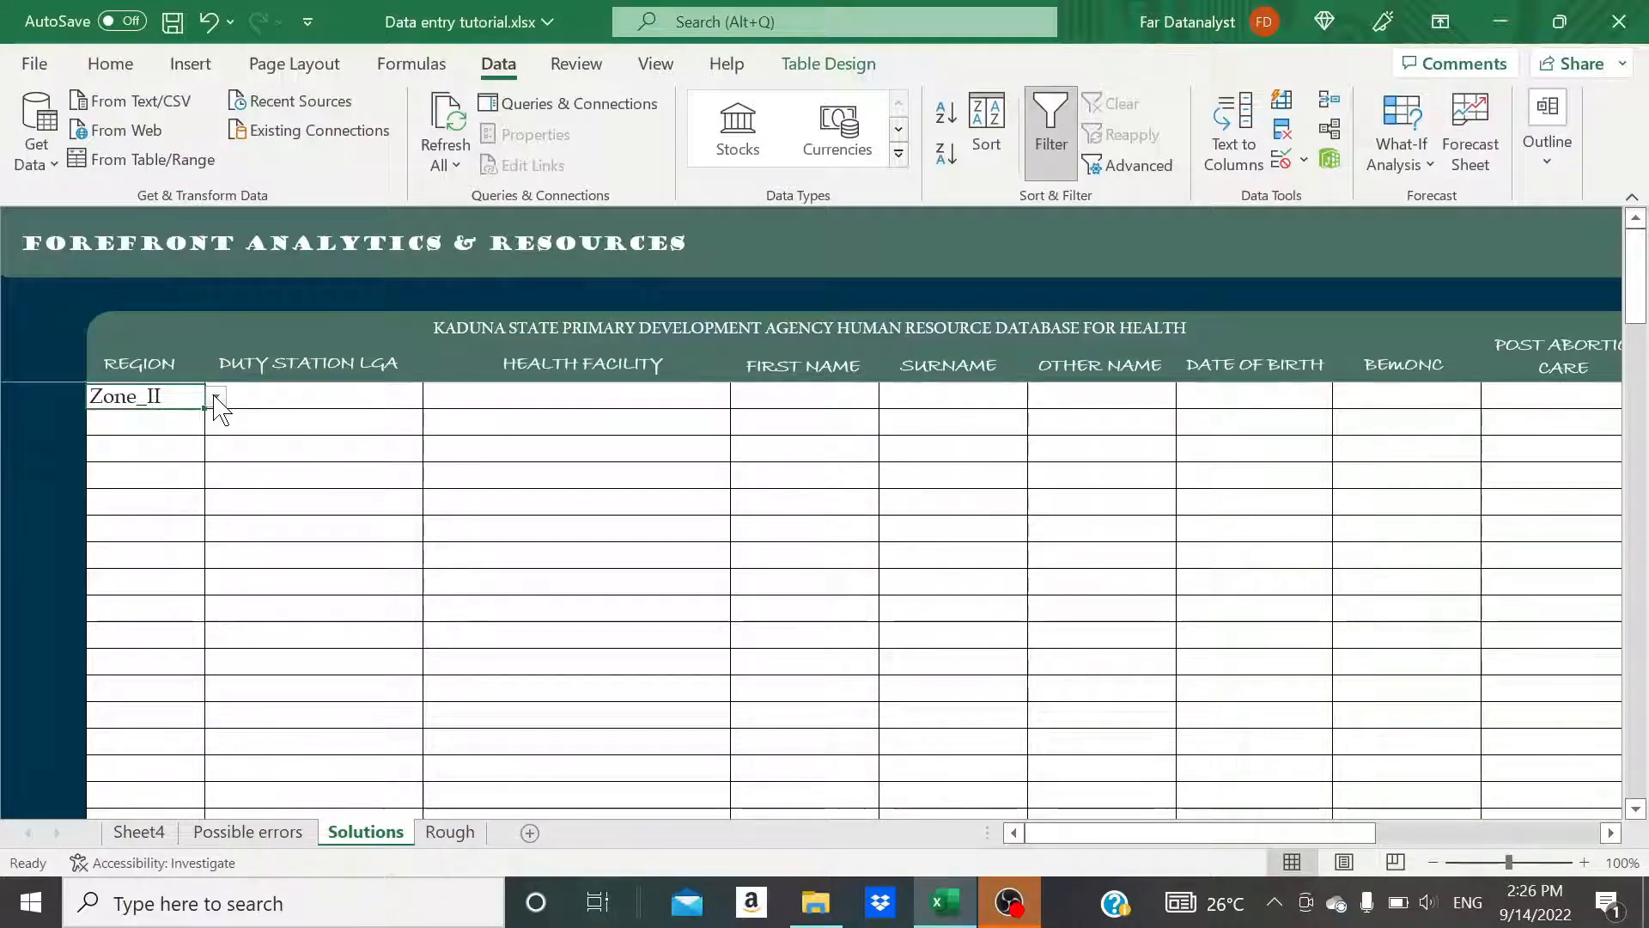
{"action": "key", "text": "ctrl+s"}
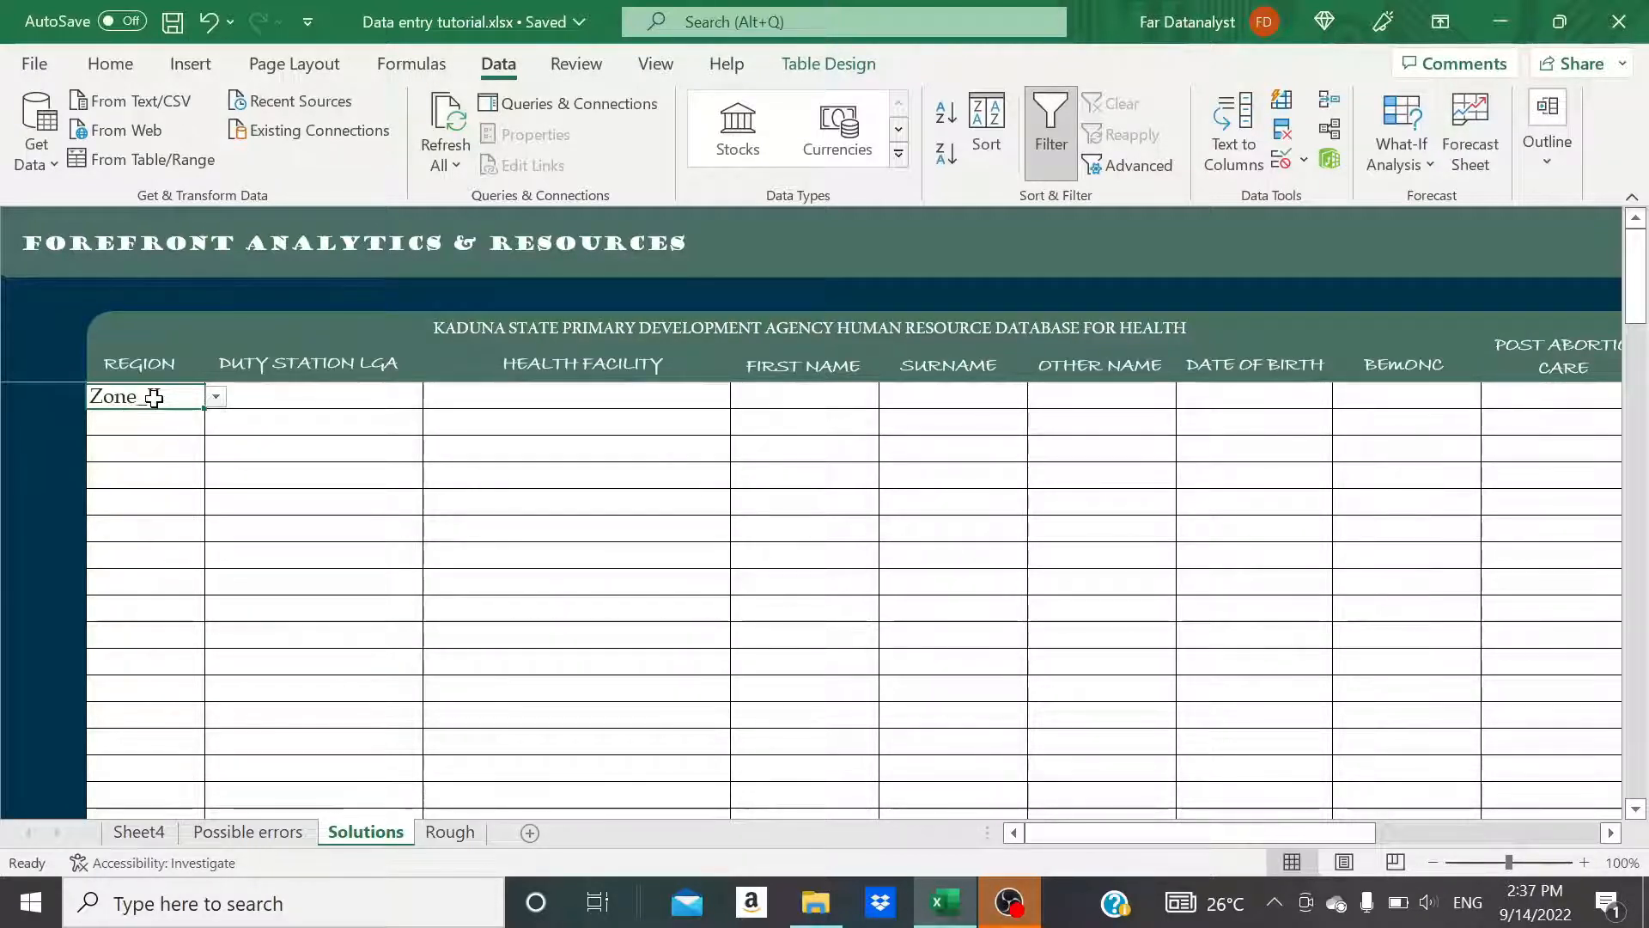
Set the REGION column's validation error message to "This value can't be taken. Hit cancel and use the dropdown." and apply it
{"action": "key", "text": "ctrl+shift+Down"}
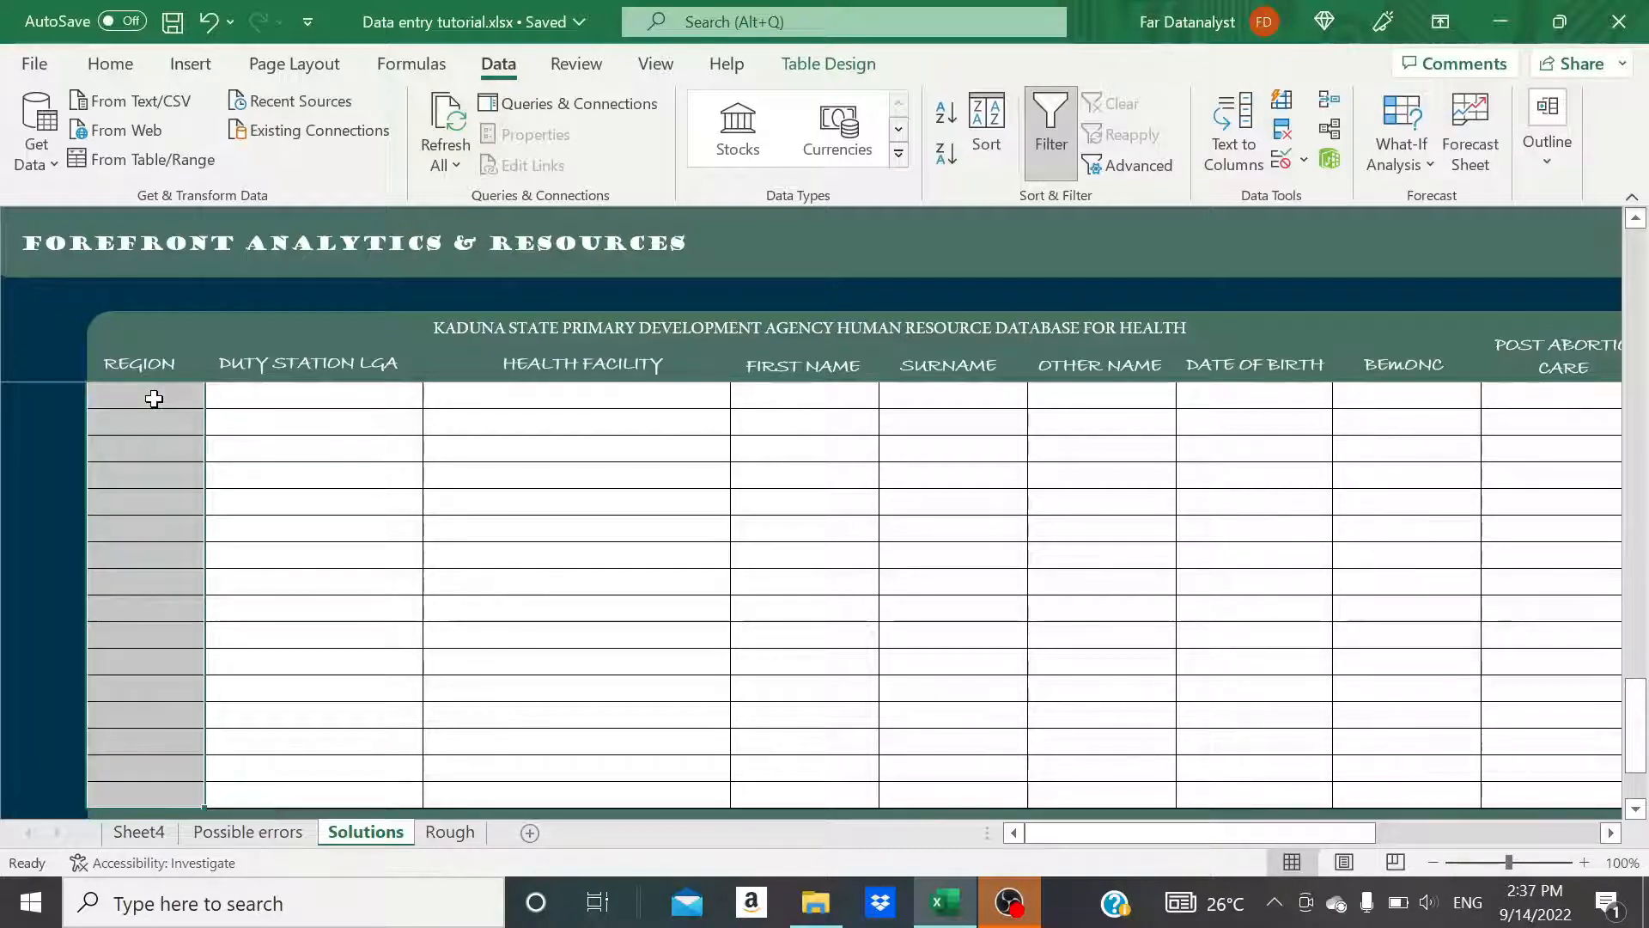
{"action": "left_click", "coordinate": [1303, 159]}
{"action": "left_click", "coordinate": [1310, 209]}
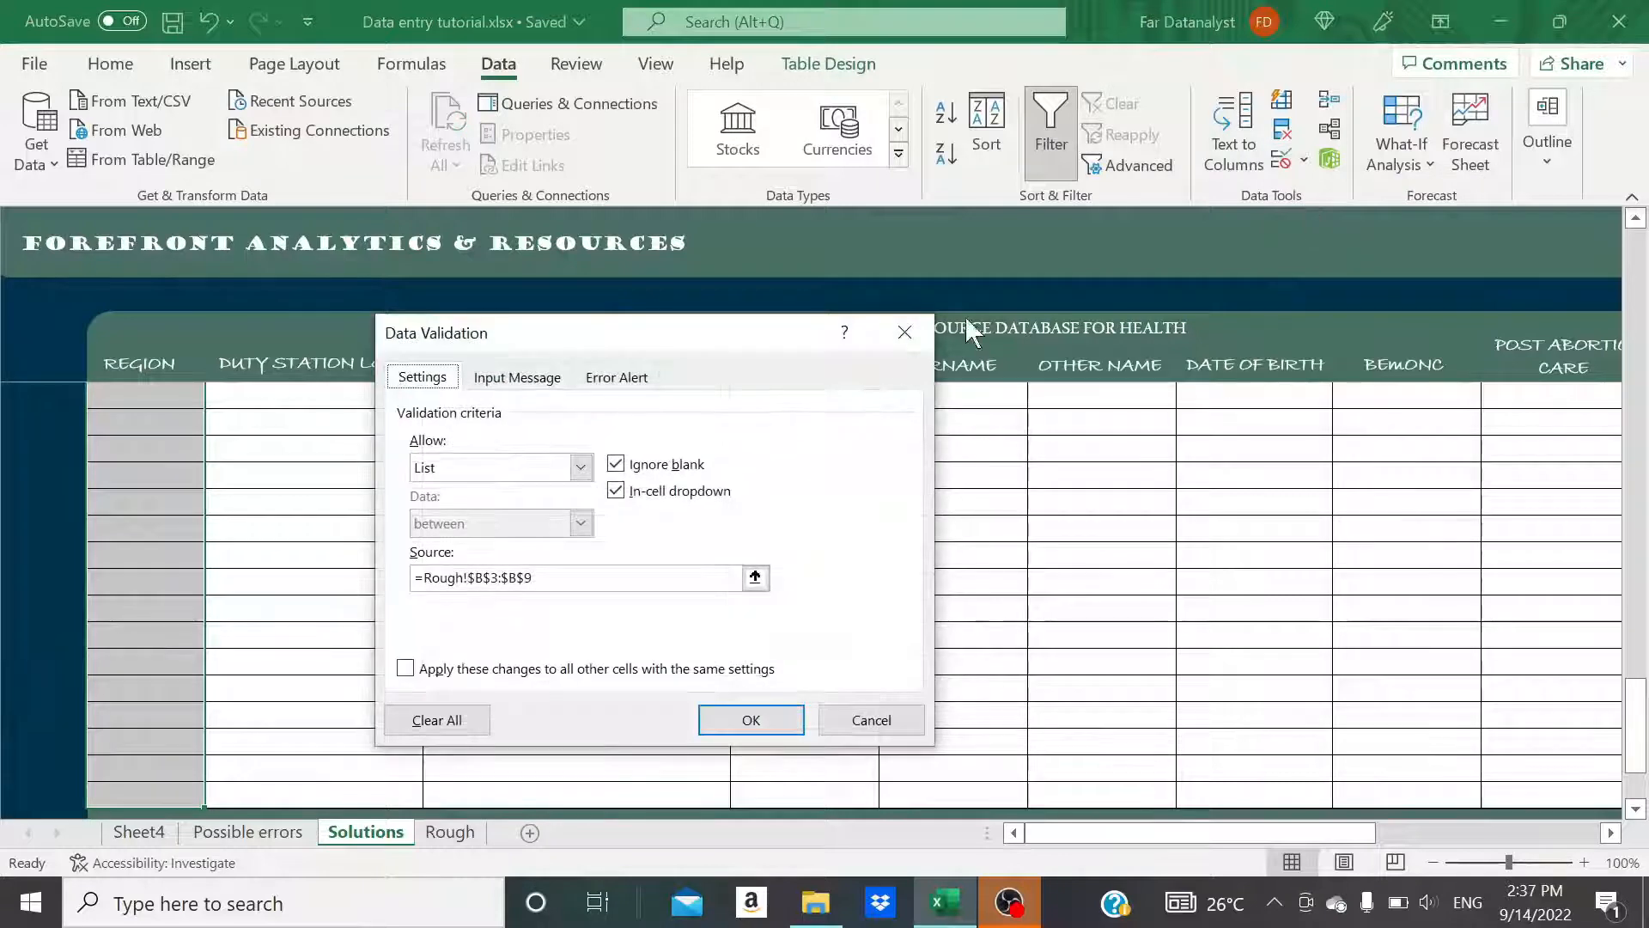
{"action": "left_click", "coordinate": [618, 380]}
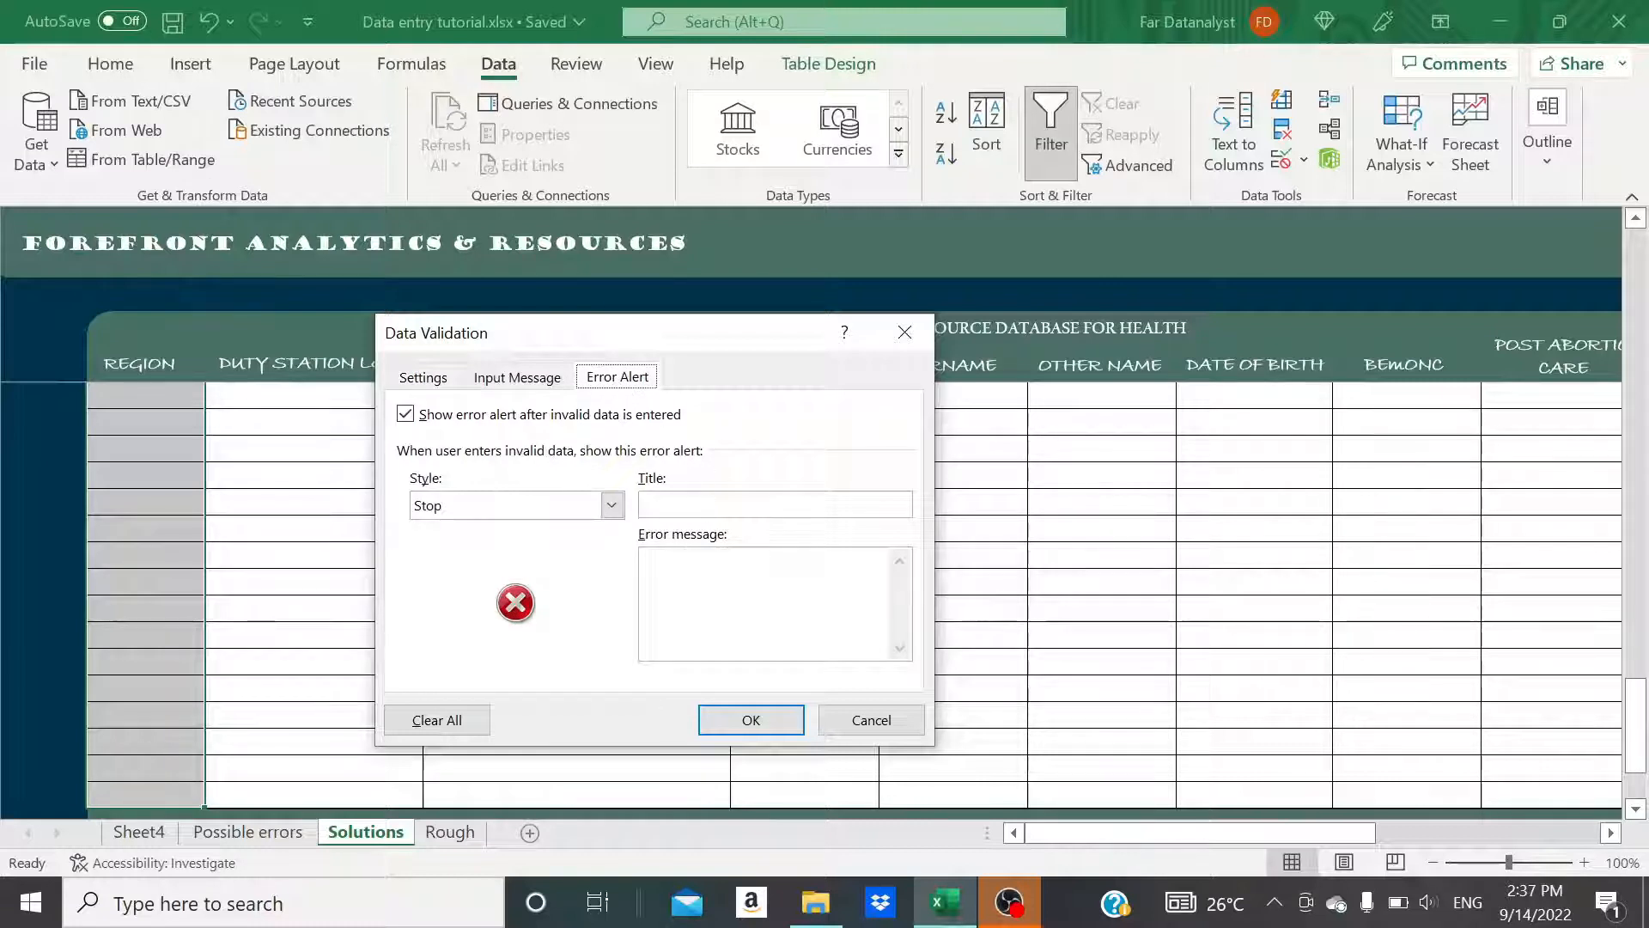
{"action": "left_click", "coordinate": [690, 584]}
{"action": "type", "text": "This value can't be ta"}
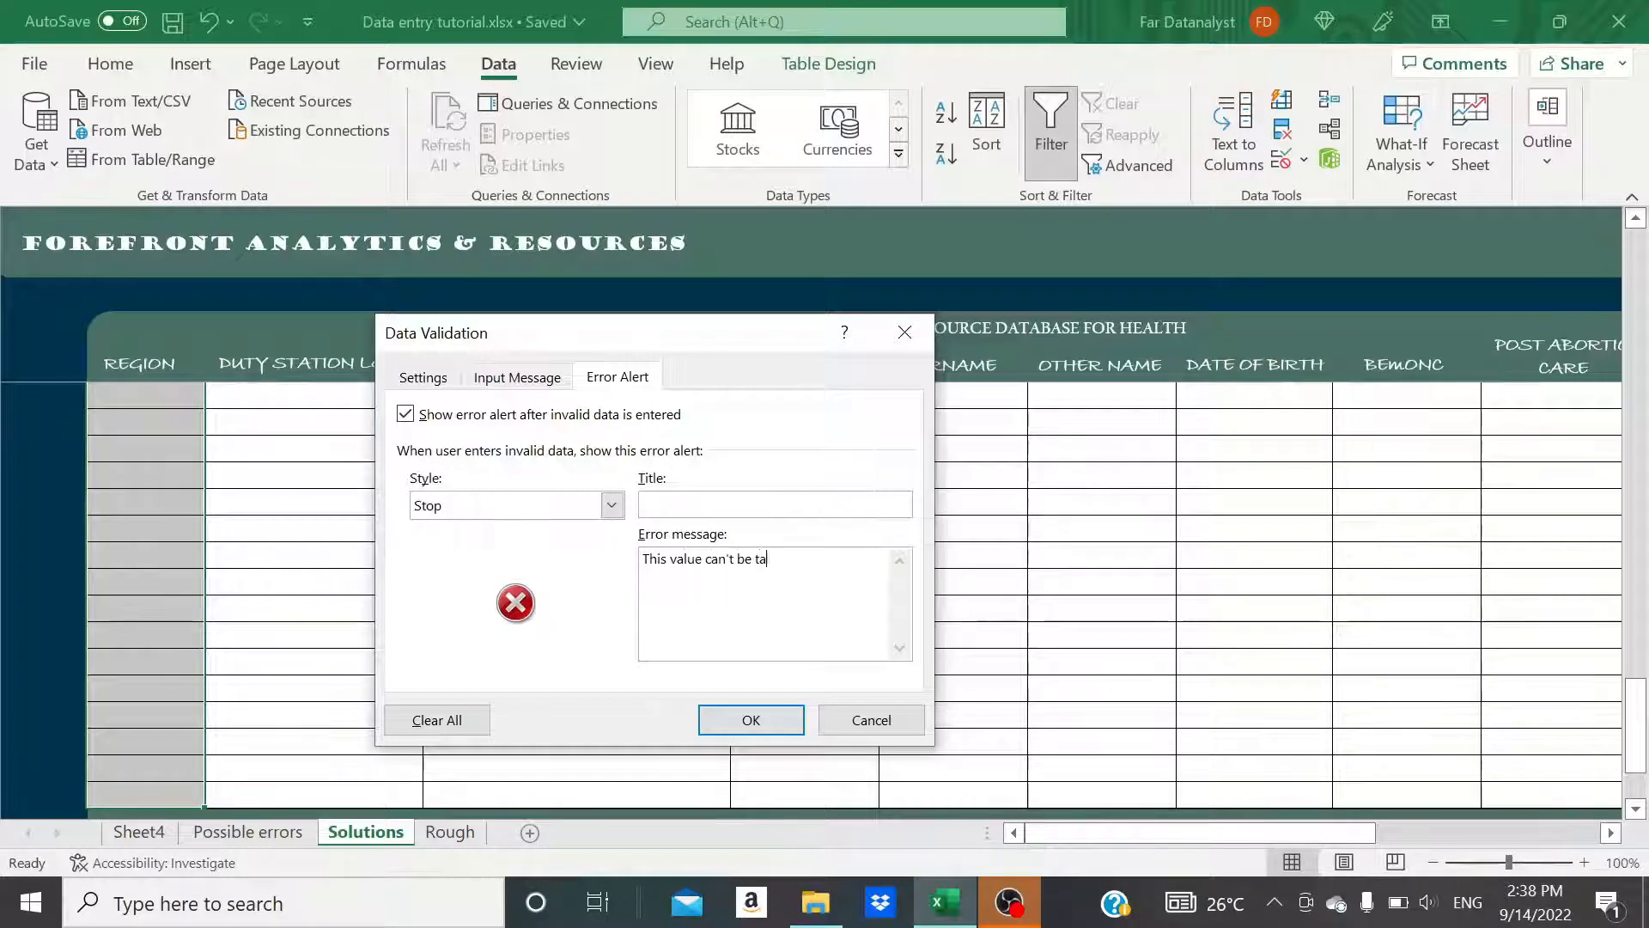
{"action": "type", "text": "ken. Hit cancel and use the dropdow"}
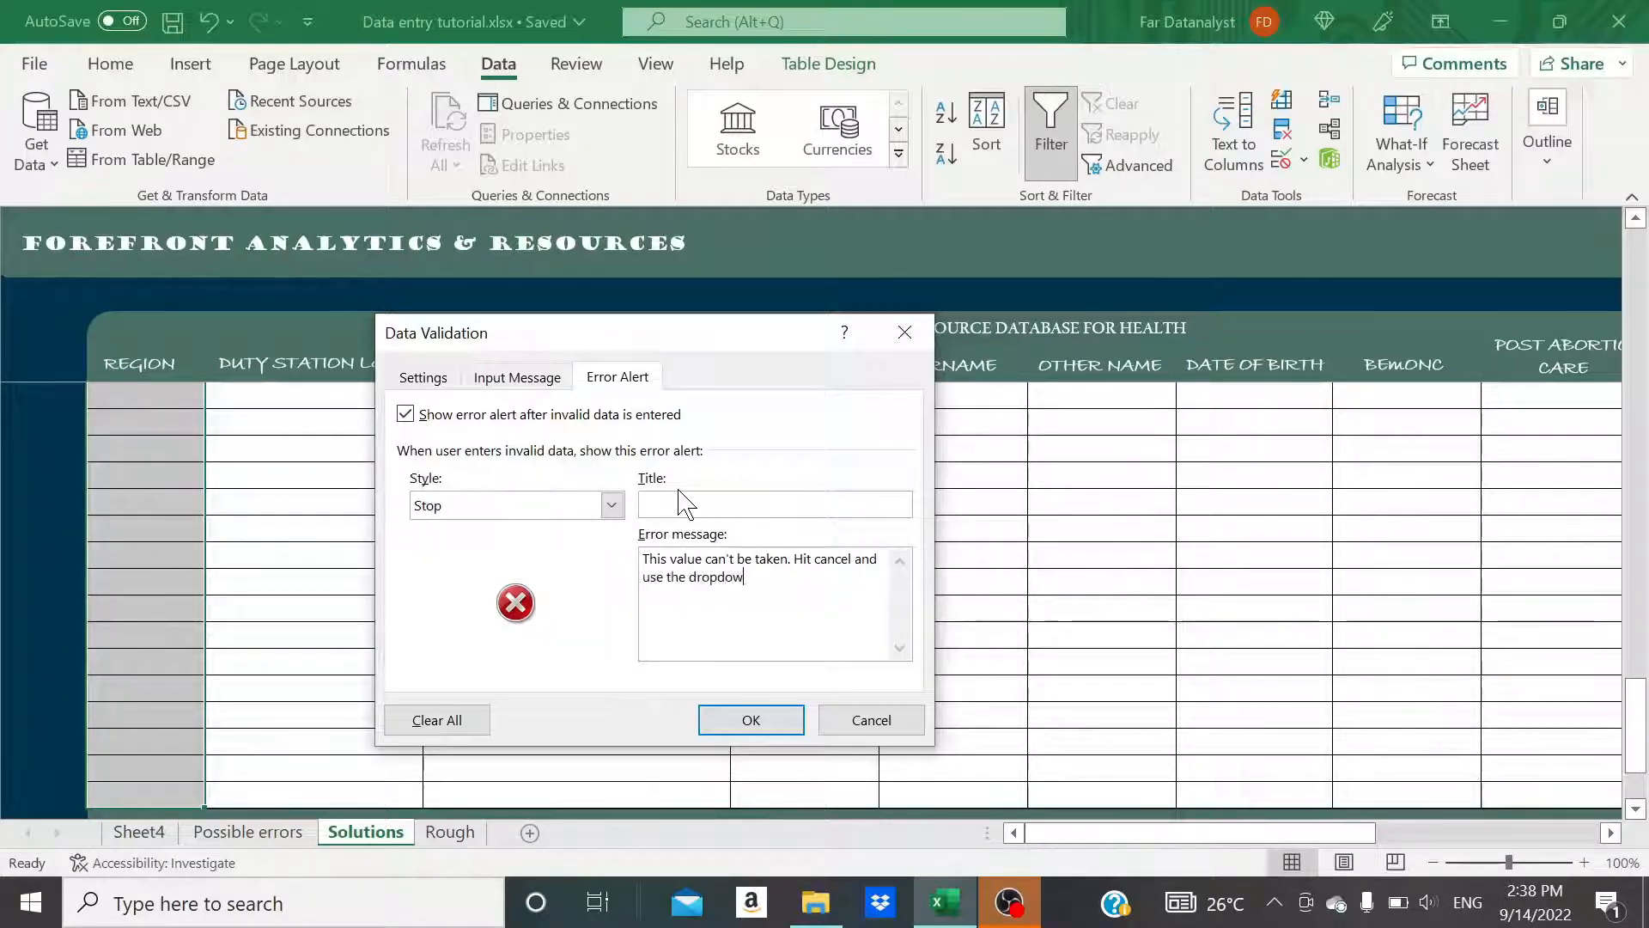
{"action": "type", "text": "n."}
{"action": "left_click", "coordinate": [752, 721]}
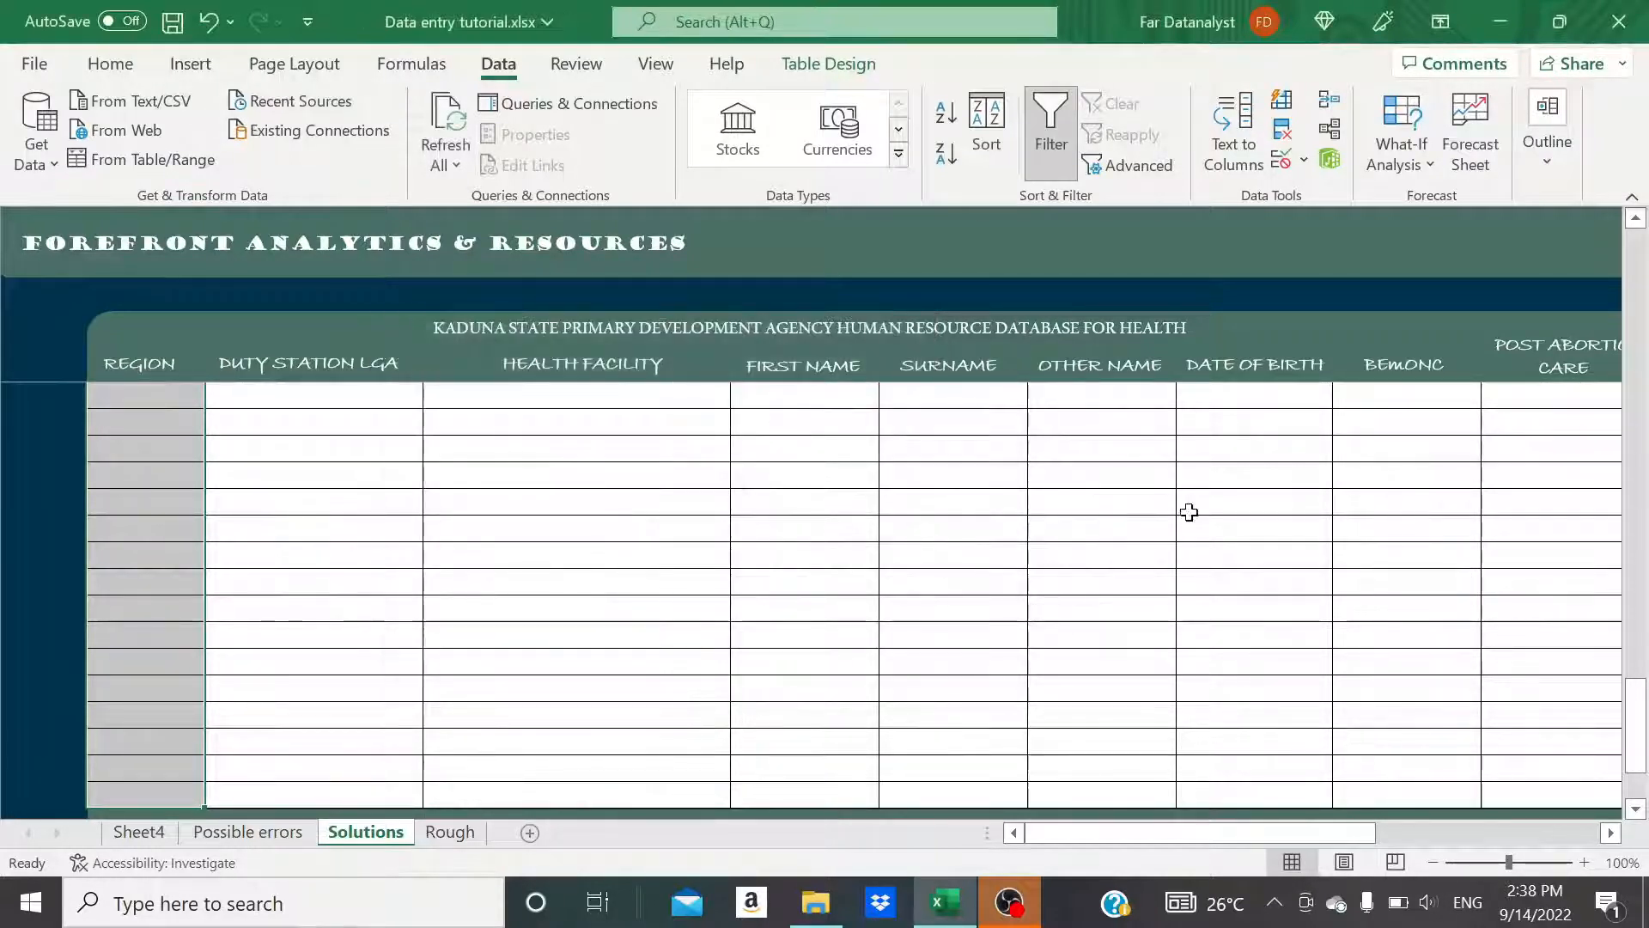
{"action": "left_click_drag", "start_coordinate": [1635, 713], "coordinate": [1647, 558]}
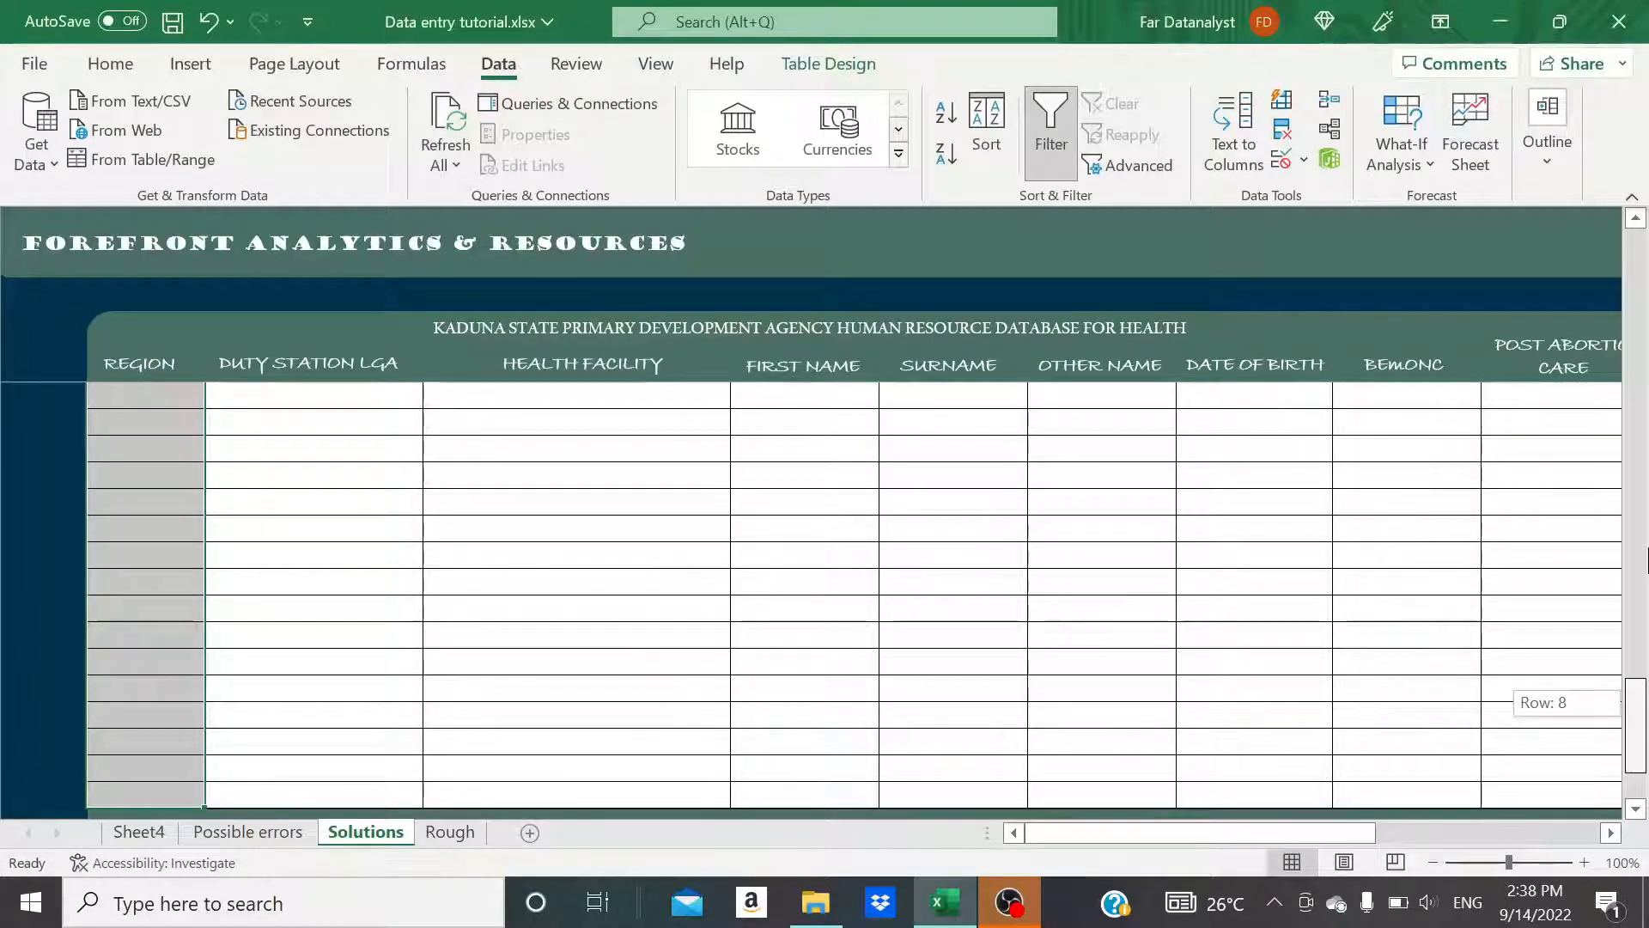
Test the REGION validation by trying to enter "zone four" in the second REGION cell, and dismiss the error alert
{"action": "left_click_drag", "start_coordinate": [1646, 279], "coordinate": [1635, 292]}
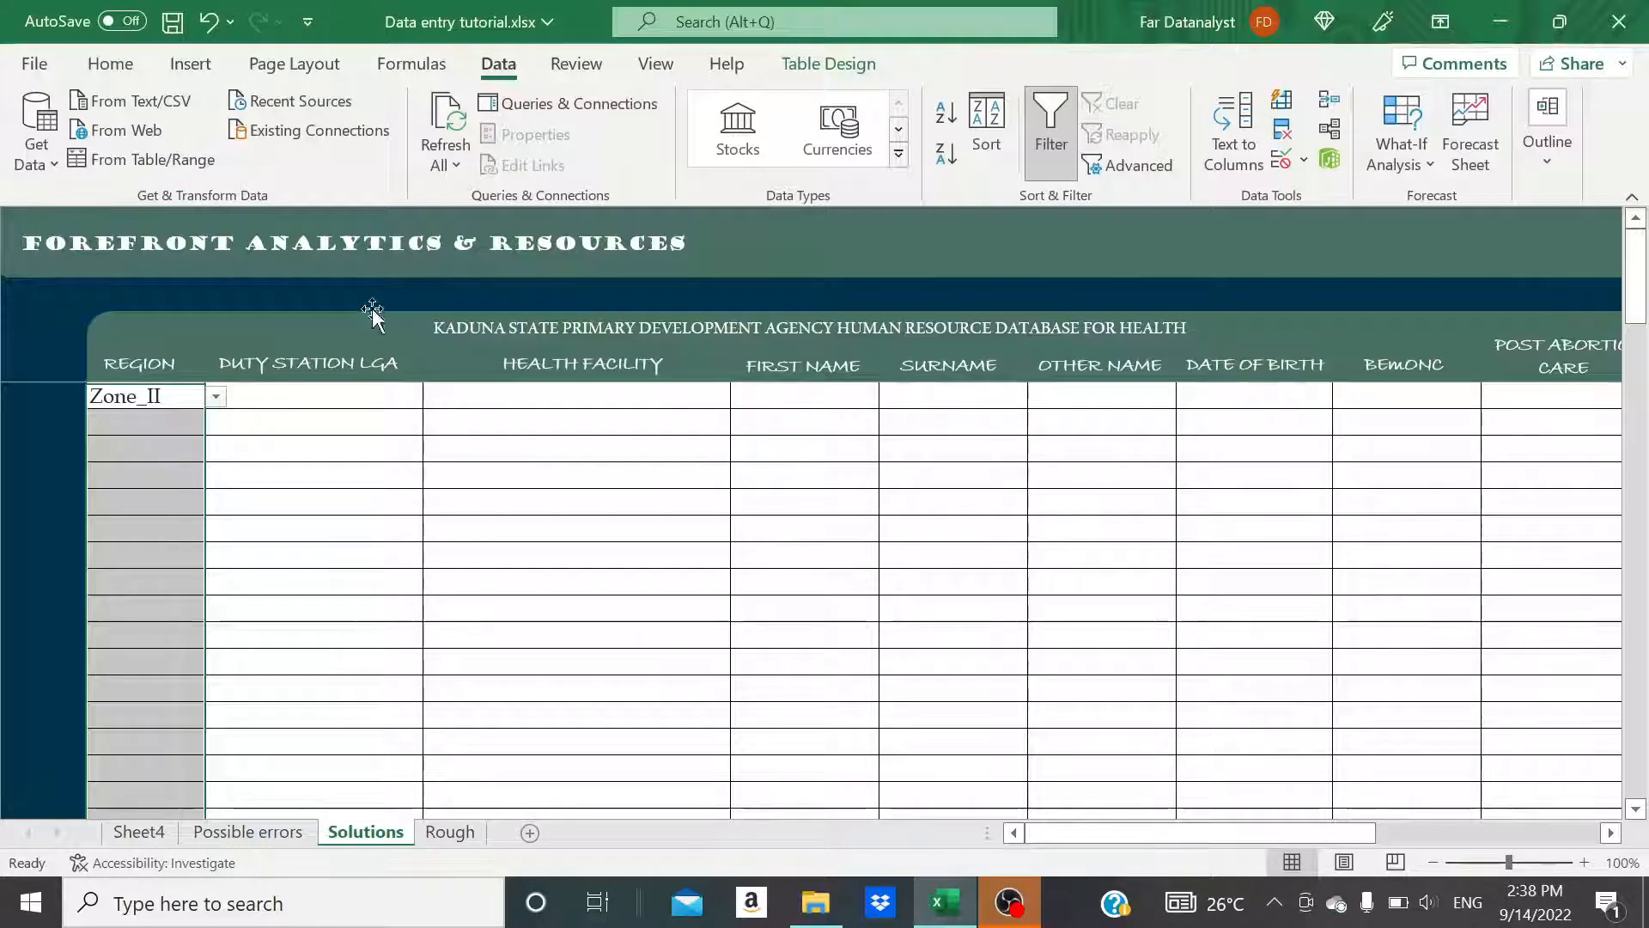
{"action": "left_click", "coordinate": [156, 422]}
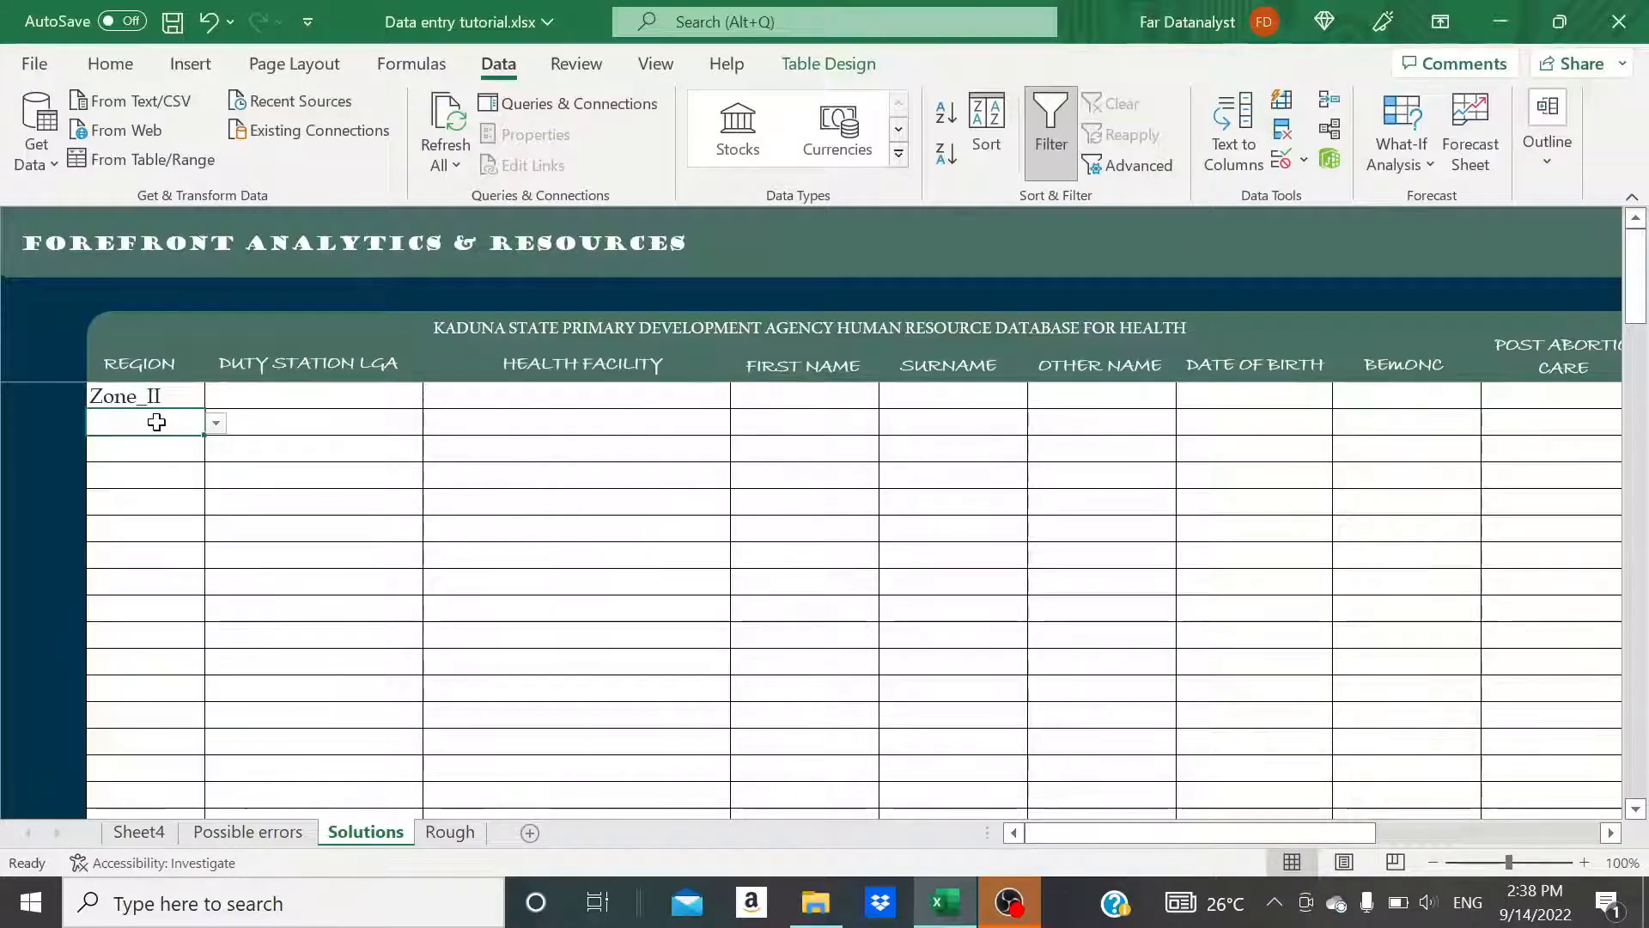
{"action": "type", "text": "zone"}
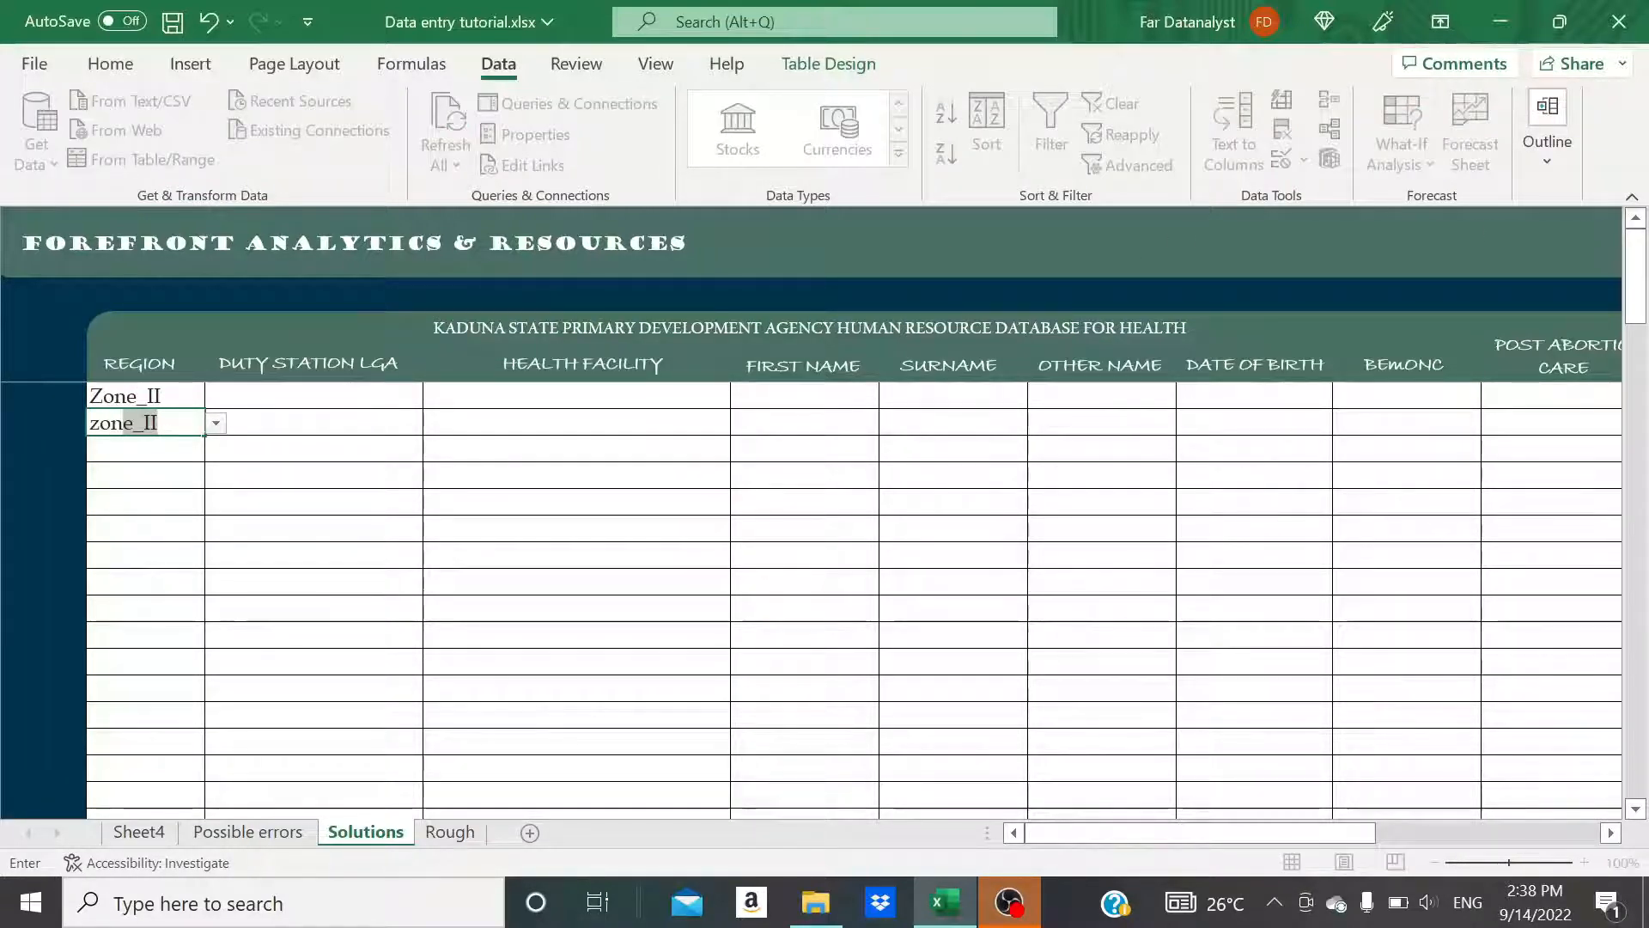
{"action": "type", "text": " four"}
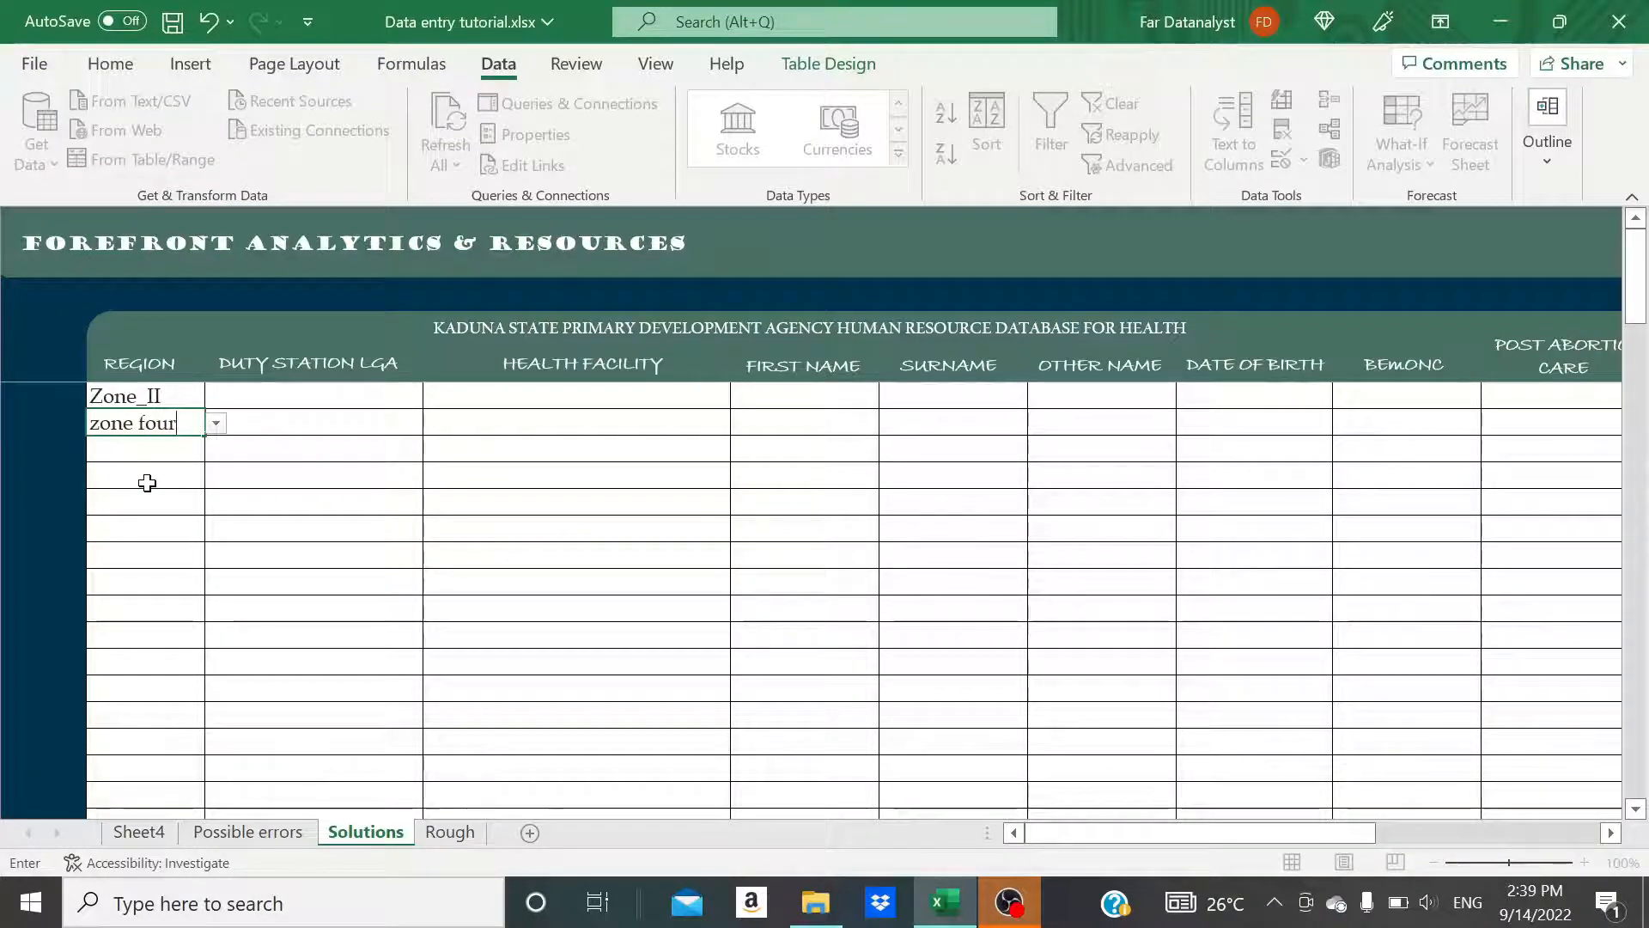
{"action": "key", "text": "Return"}
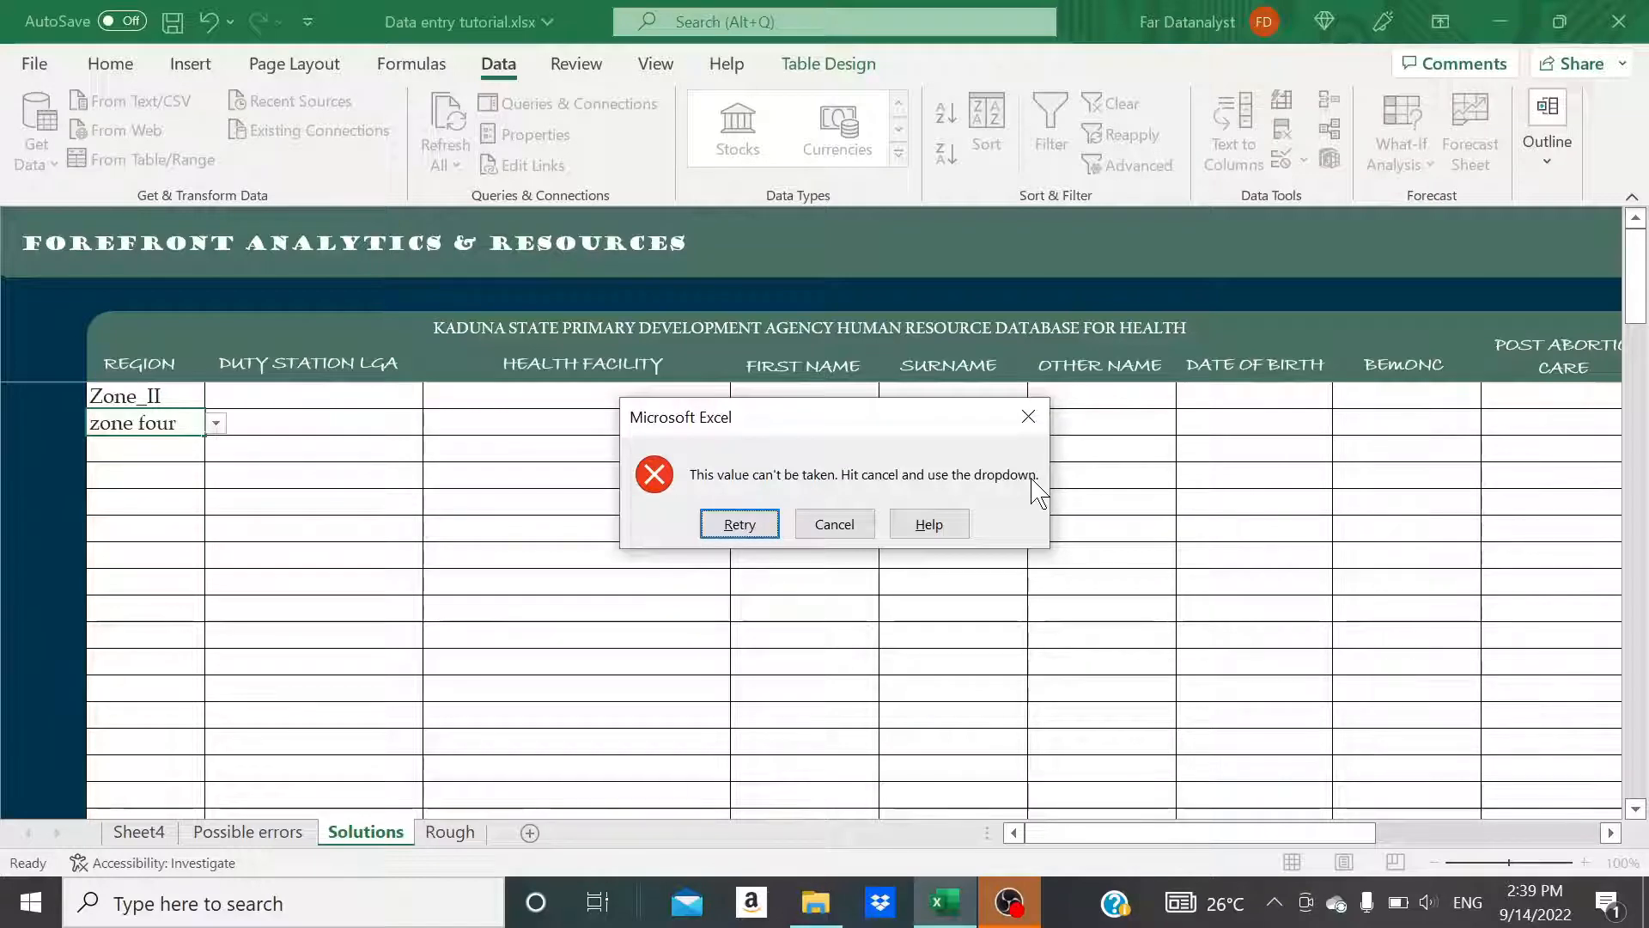
{"action": "left_click", "coordinate": [1027, 416]}
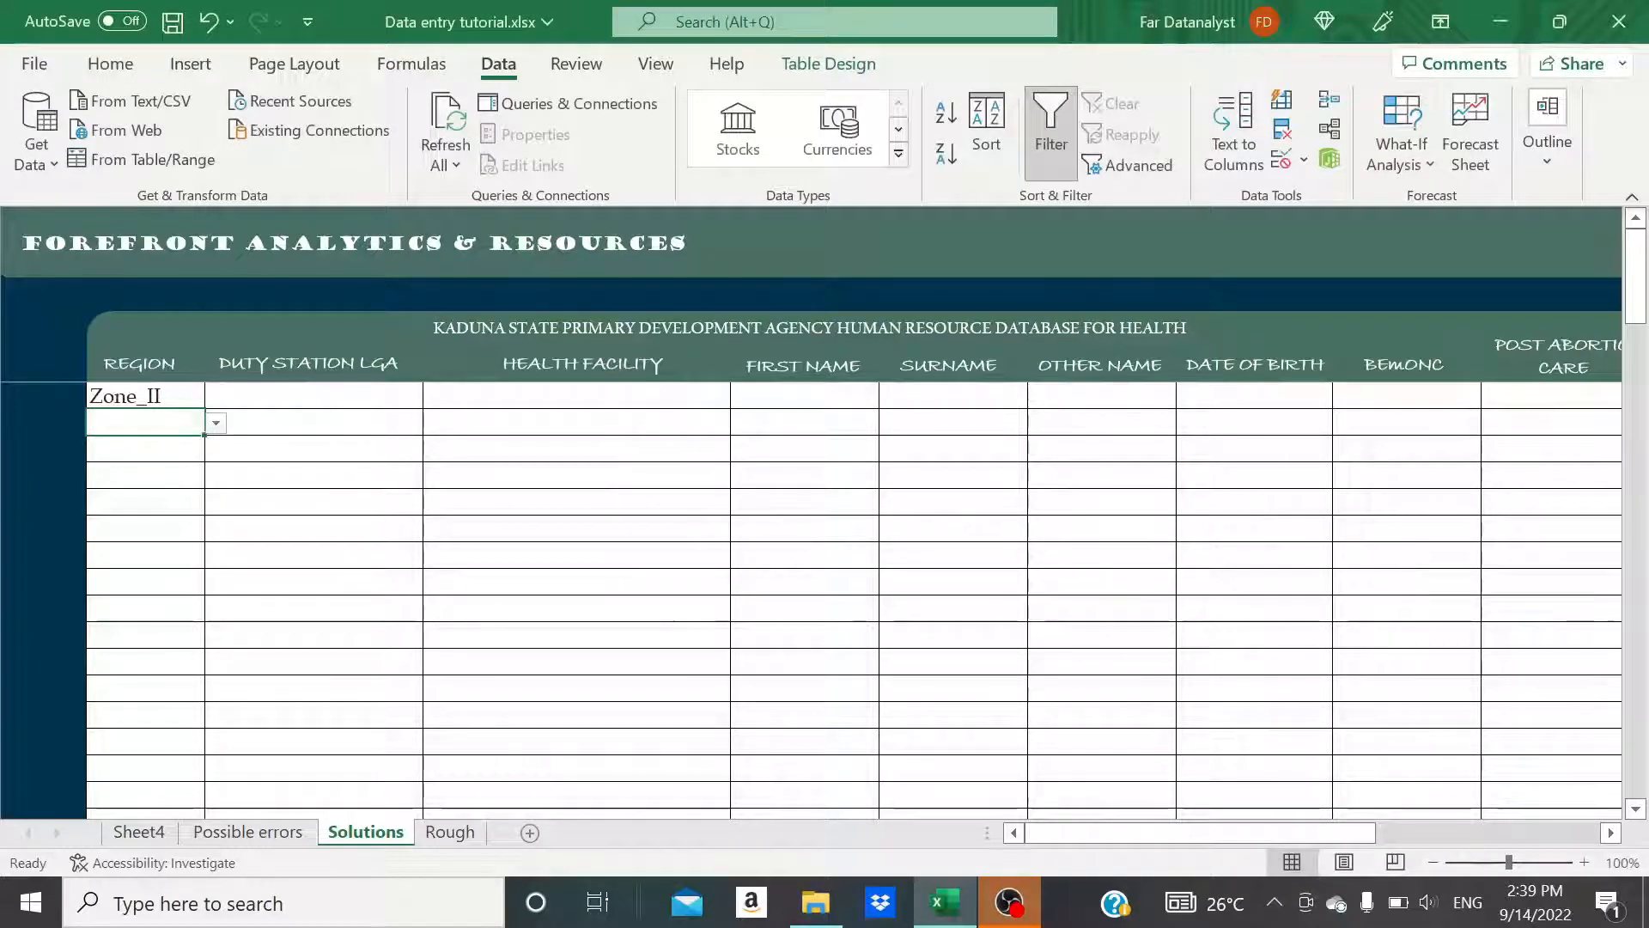
{"action": "scroll", "coordinate": [347, 467], "scroll_direction": "down", "scroll_amount": 1}
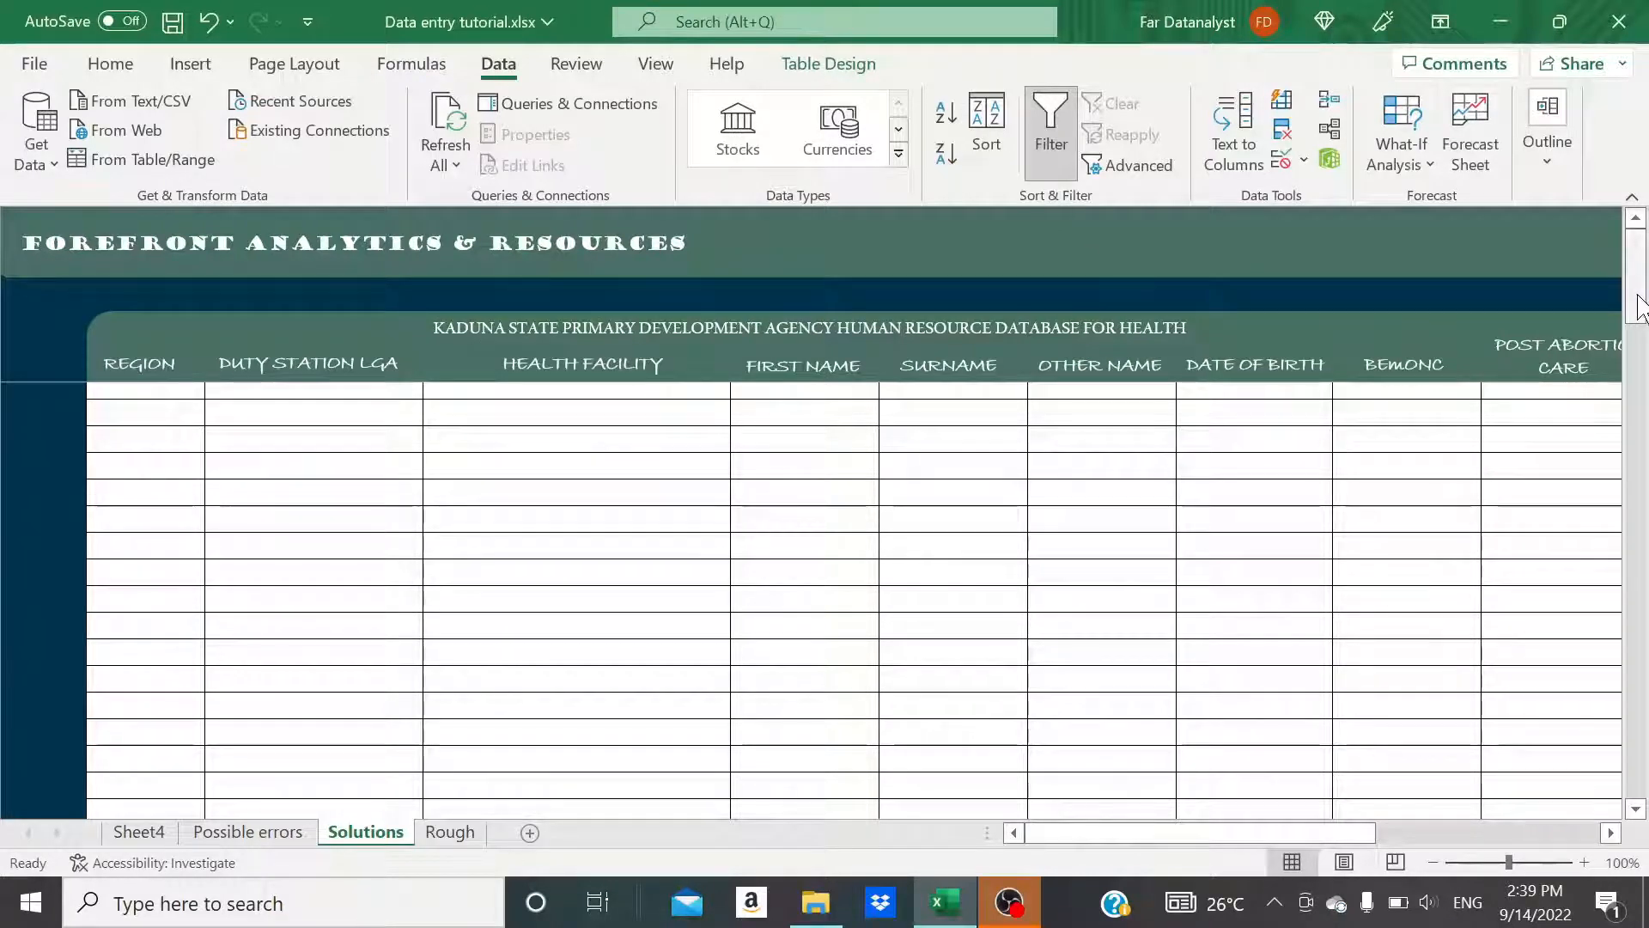
{"action": "scroll", "coordinate": [370, 593], "scroll_direction": "up", "scroll_amount": 3}
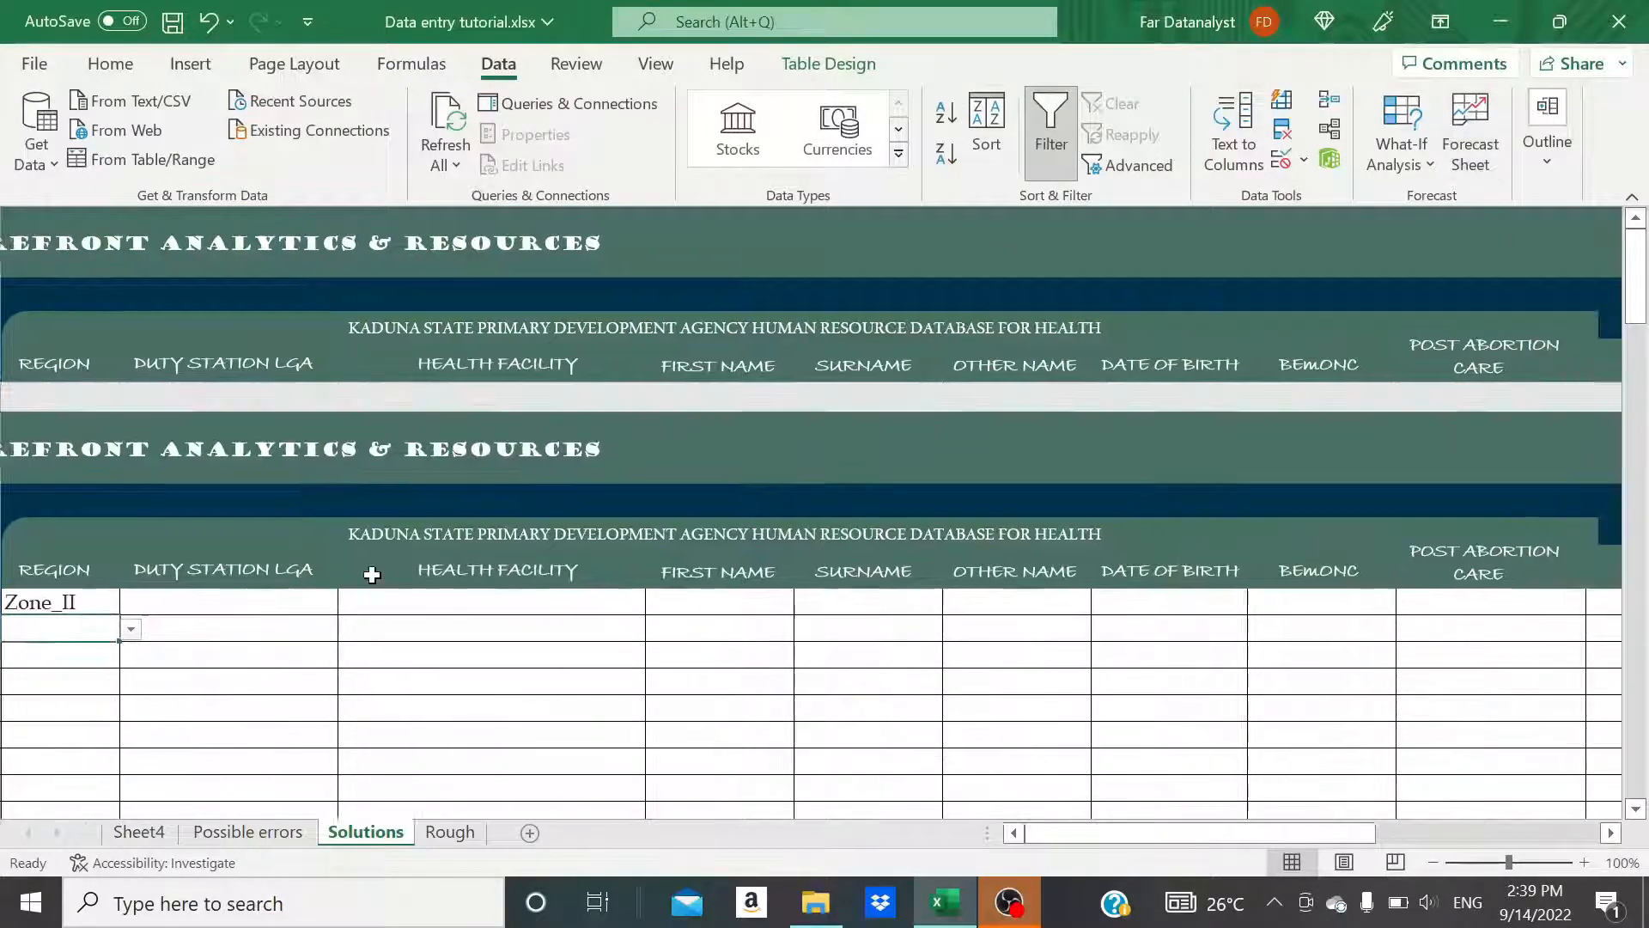
{"action": "scroll", "coordinate": [371, 574], "scroll_direction": "down", "scroll_amount": 3}
{"action": "scroll", "coordinate": [265, 464], "scroll_direction": "left", "scroll_amount": 1}
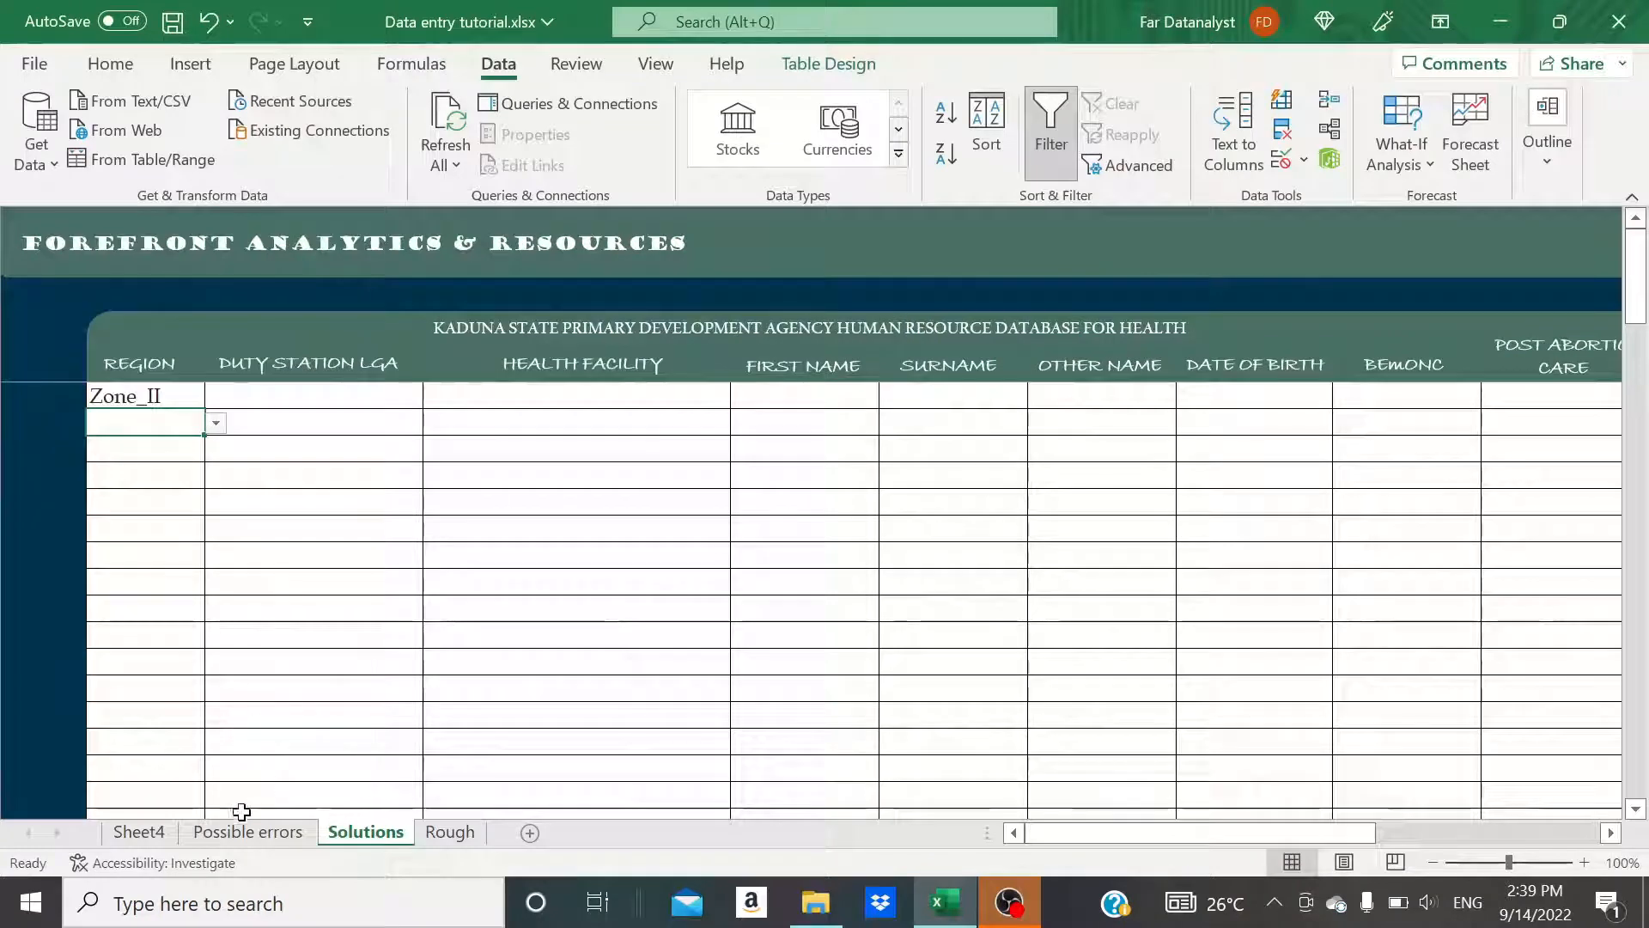
Review the DUTY STATION LGA entries on the Possible errors sheet down to the last filled row for inconsistent spellings
{"action": "left_click", "coordinate": [248, 832]}
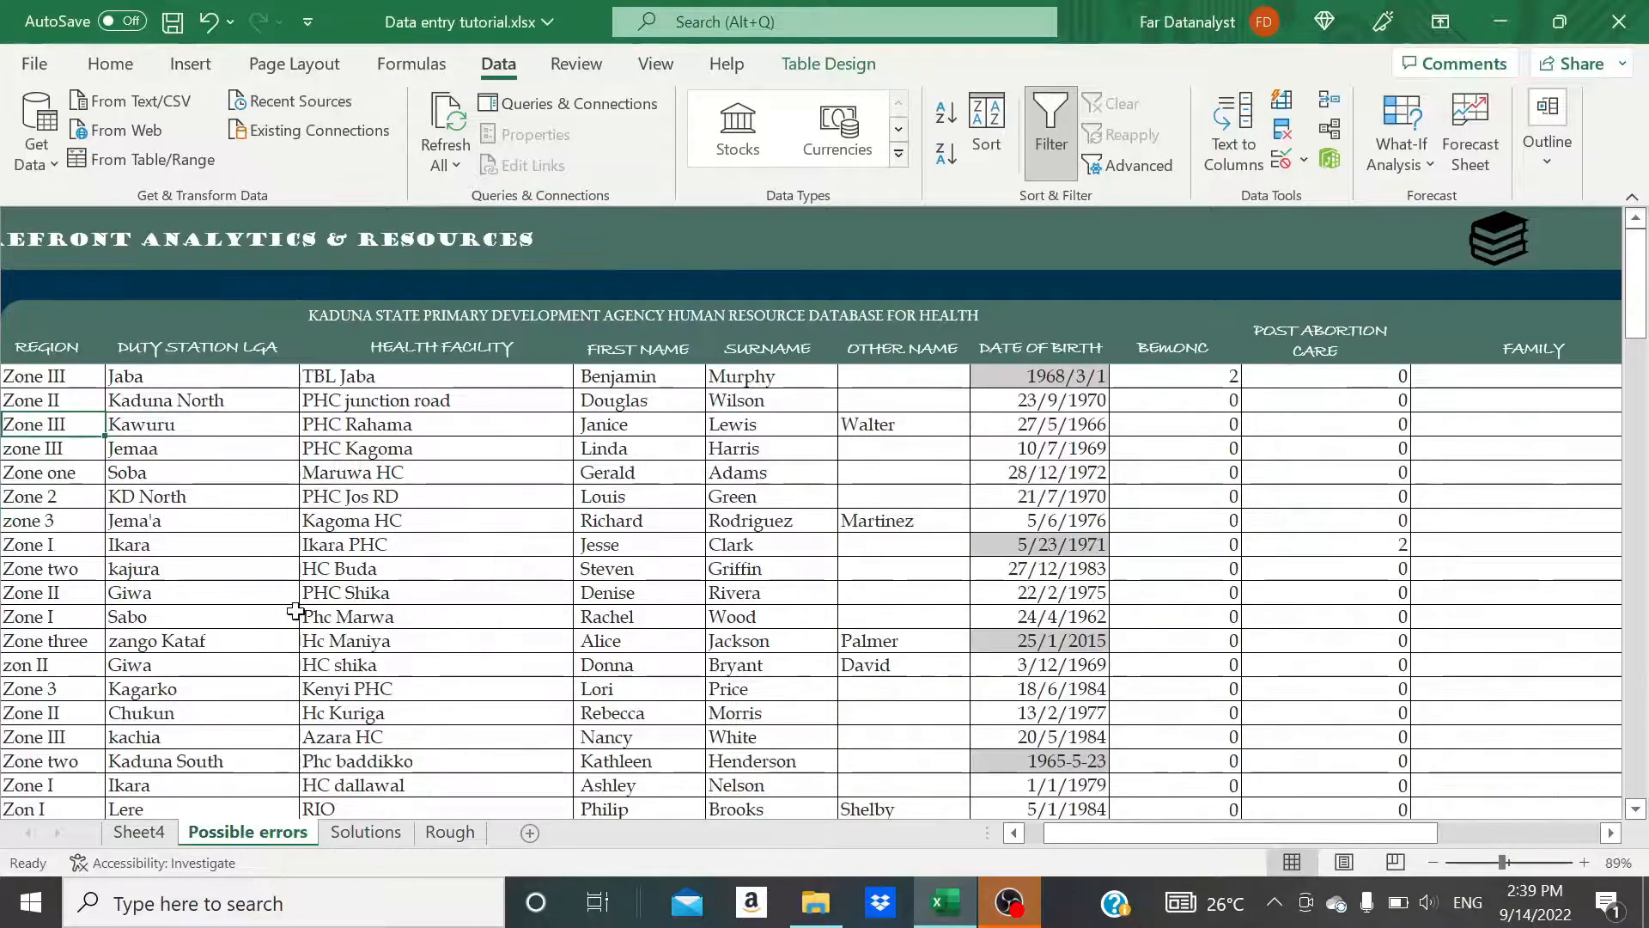
{"action": "scroll", "coordinate": [295, 613], "scroll_direction": "up", "scroll_amount": 3}
{"action": "scroll", "coordinate": [275, 515], "scroll_direction": "down", "scroll_amount": 3}
{"action": "scroll", "coordinate": [269, 501], "scroll_direction": "left", "scroll_amount": 1}
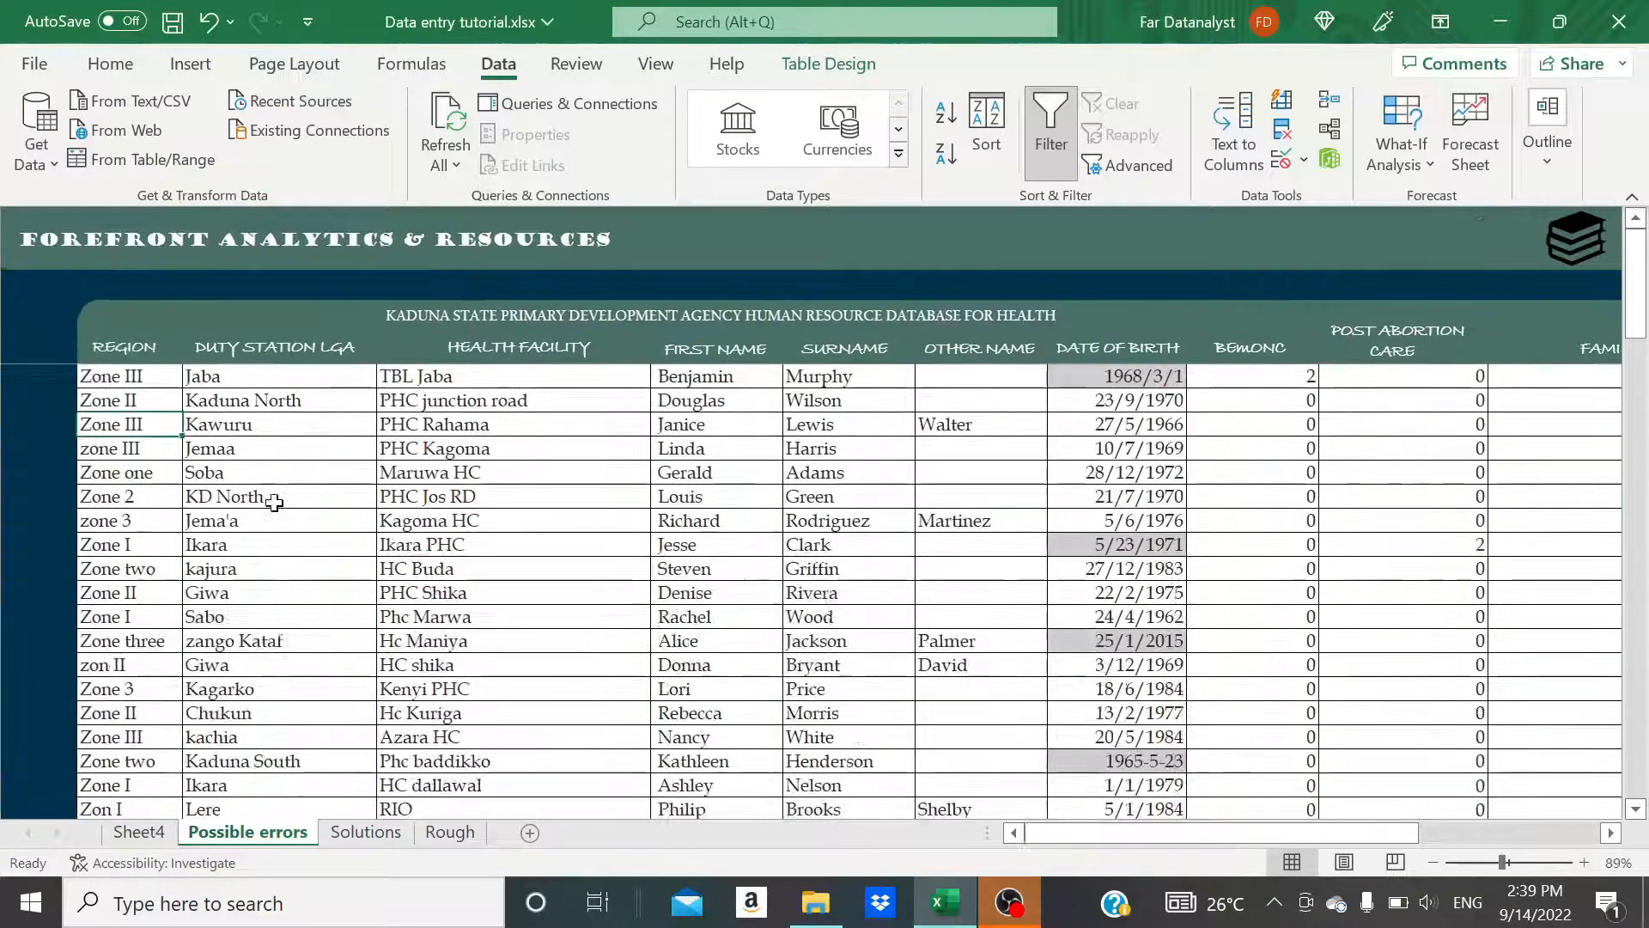
{"action": "left_click", "coordinate": [267, 375]}
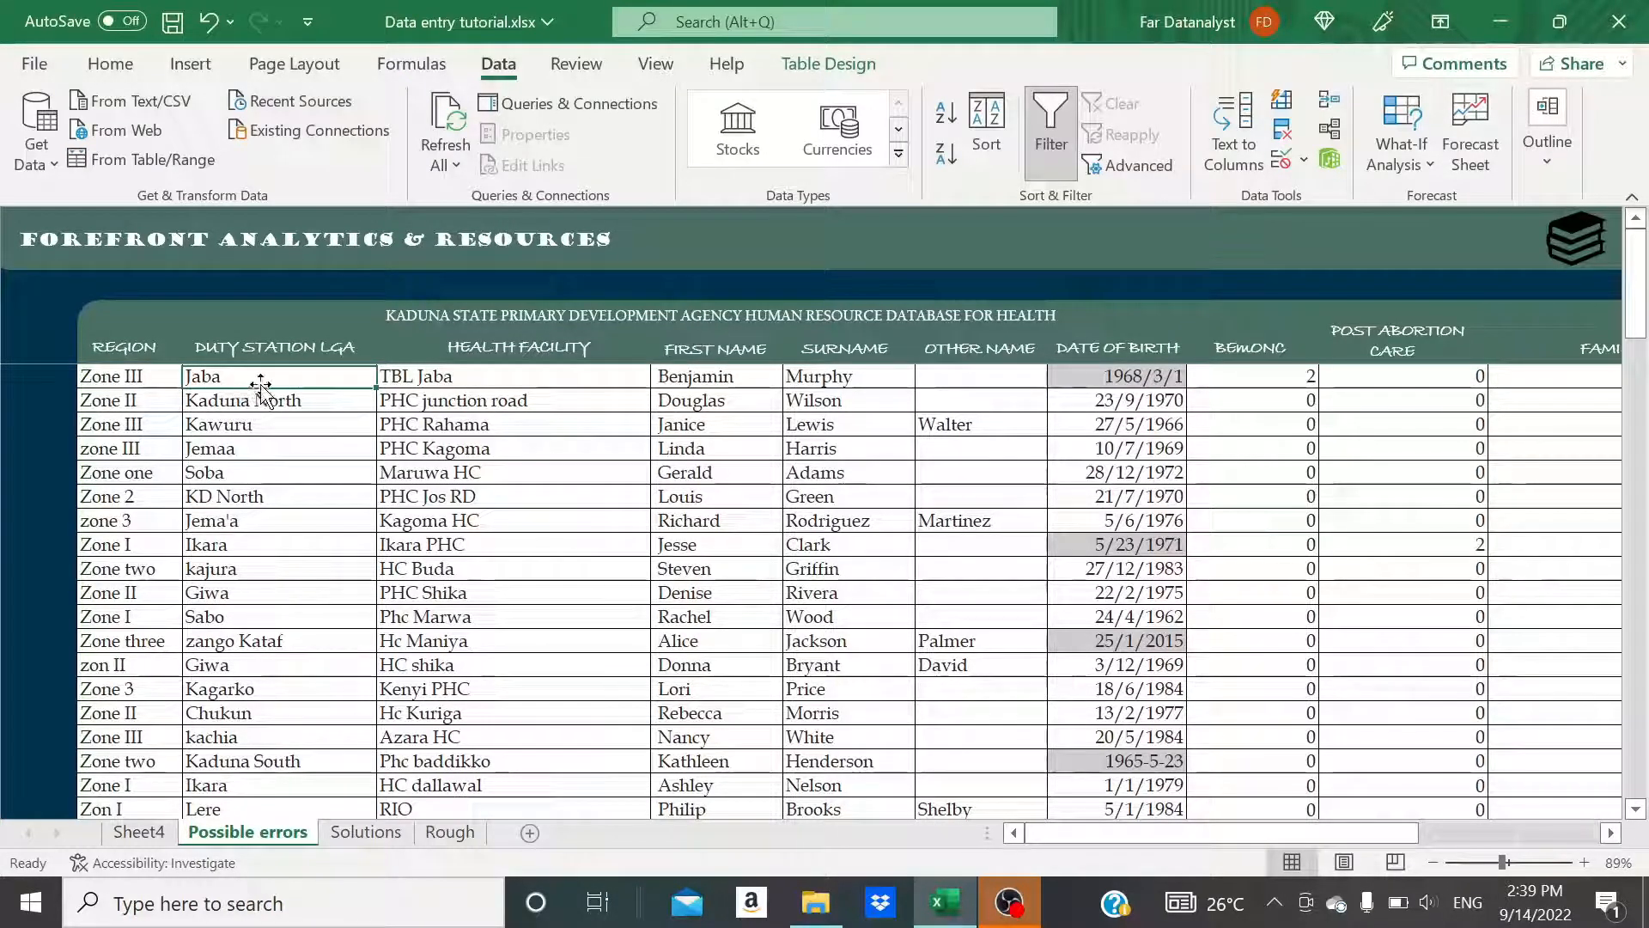
{"action": "scroll", "coordinate": [248, 750], "scroll_direction": "down", "scroll_amount": 3}
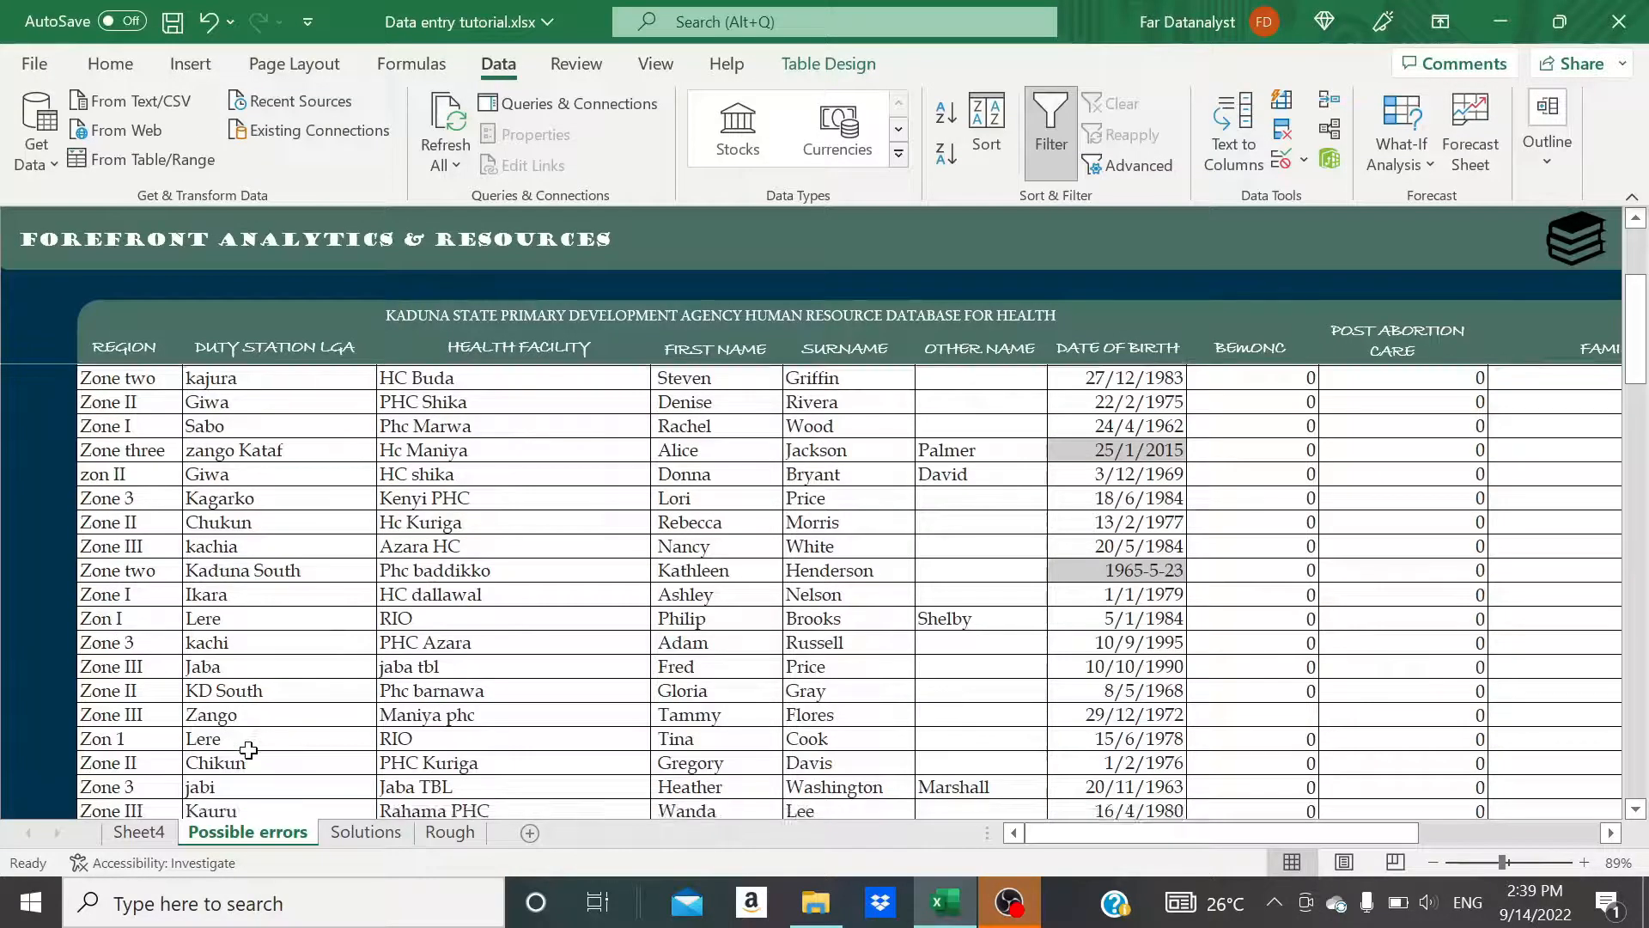
{"action": "scroll", "coordinate": [249, 749], "scroll_direction": "down", "scroll_amount": 6}
{"action": "scroll", "coordinate": [270, 467], "scroll_direction": "up", "scroll_amount": 1}
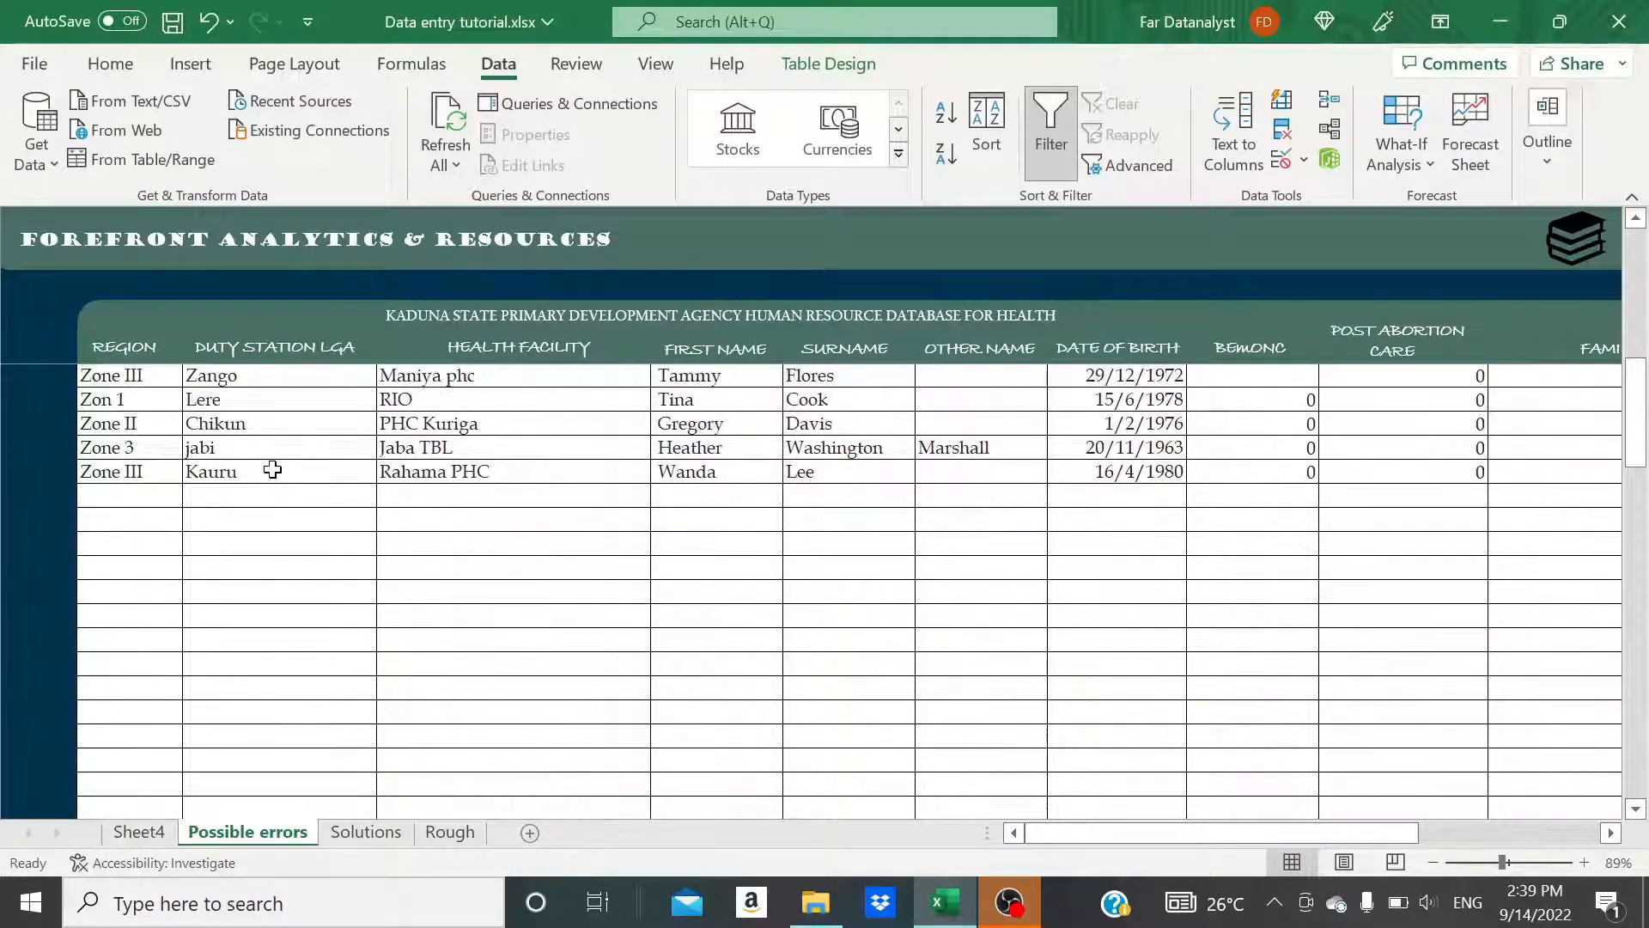
{"action": "left_click", "coordinate": [222, 448]}
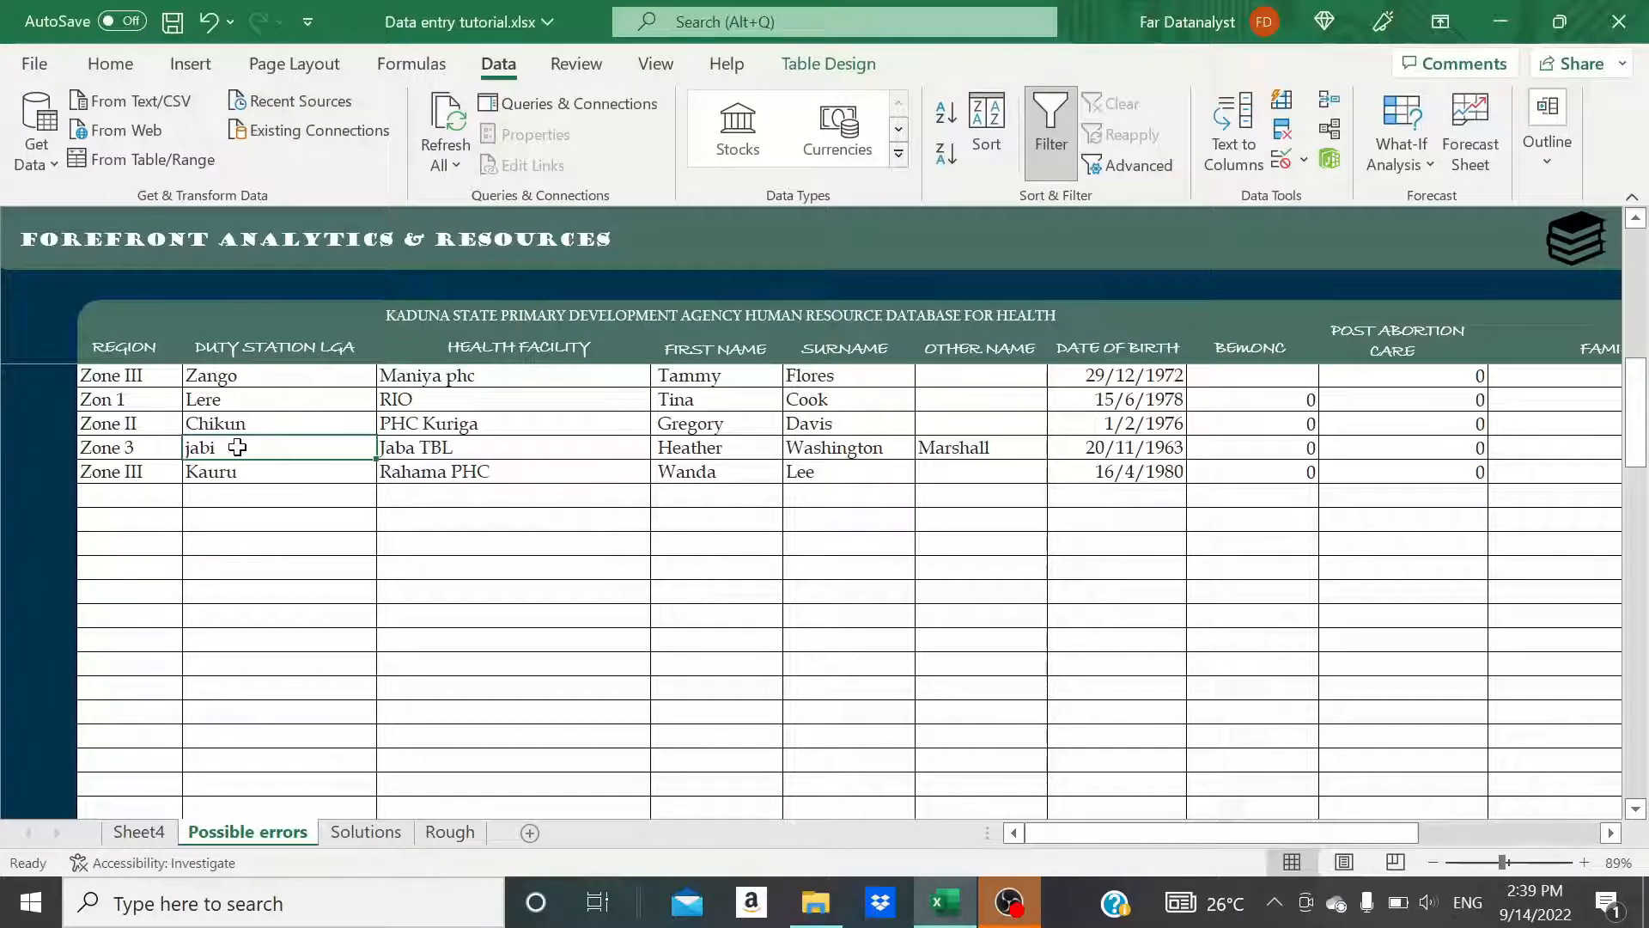
{"action": "left_click_drag", "start_coordinate": [1636, 421], "coordinate": [1636, 298]}
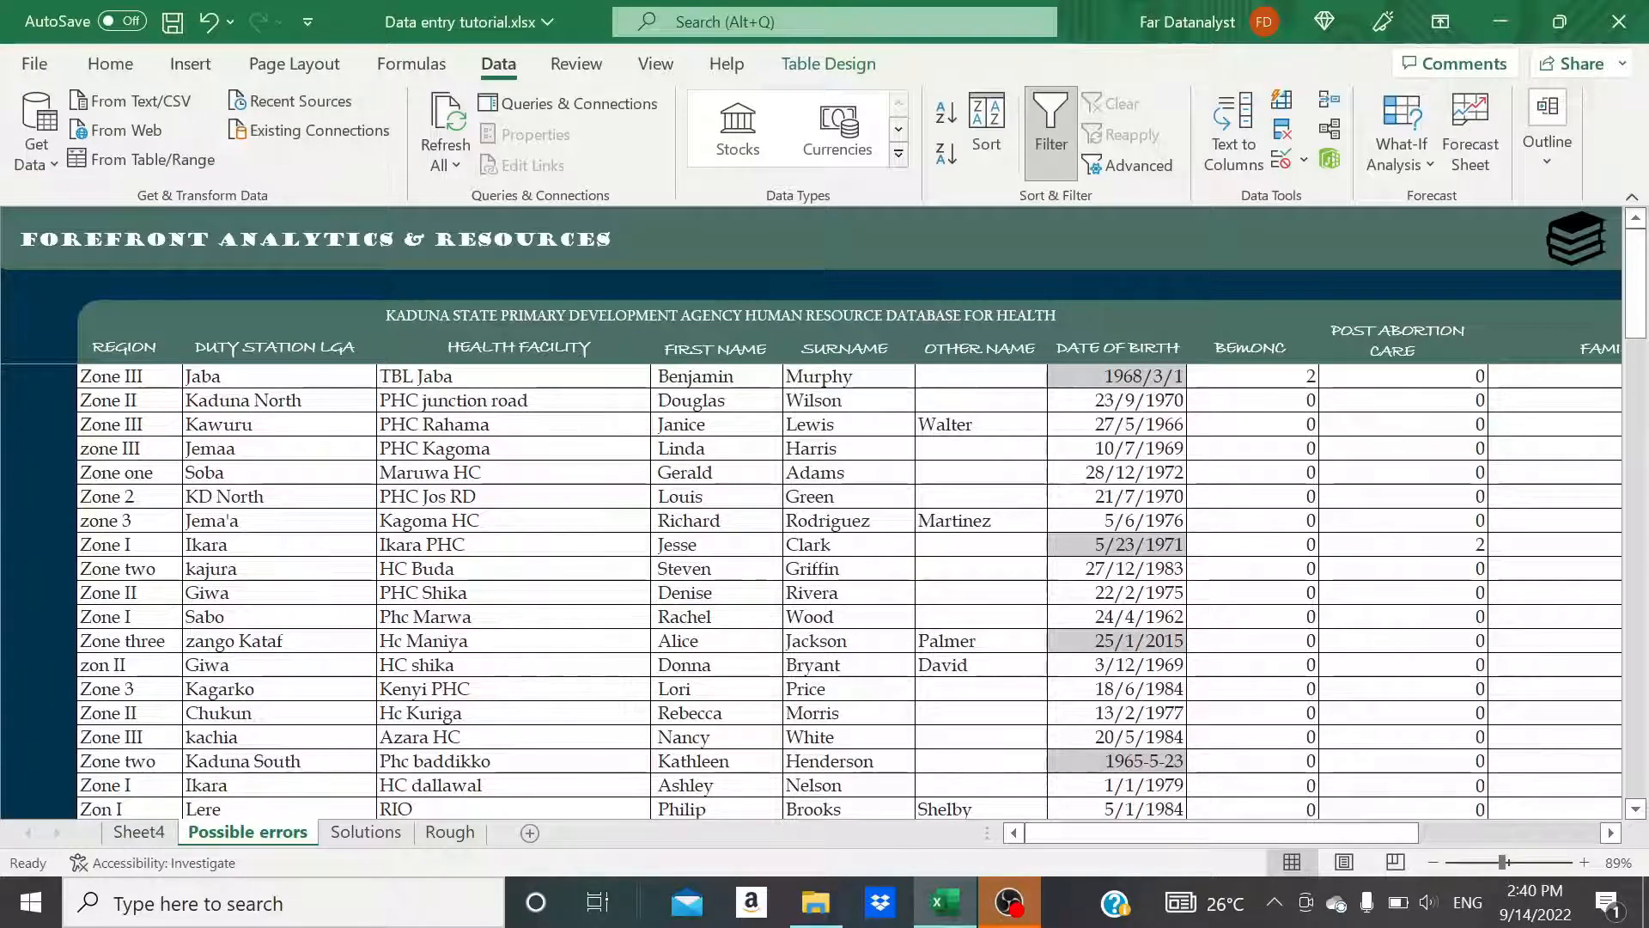
Compare the Kaduna North and KD North entries in the DUTY STATION LGA column
{"action": "left_click", "coordinate": [245, 400]}
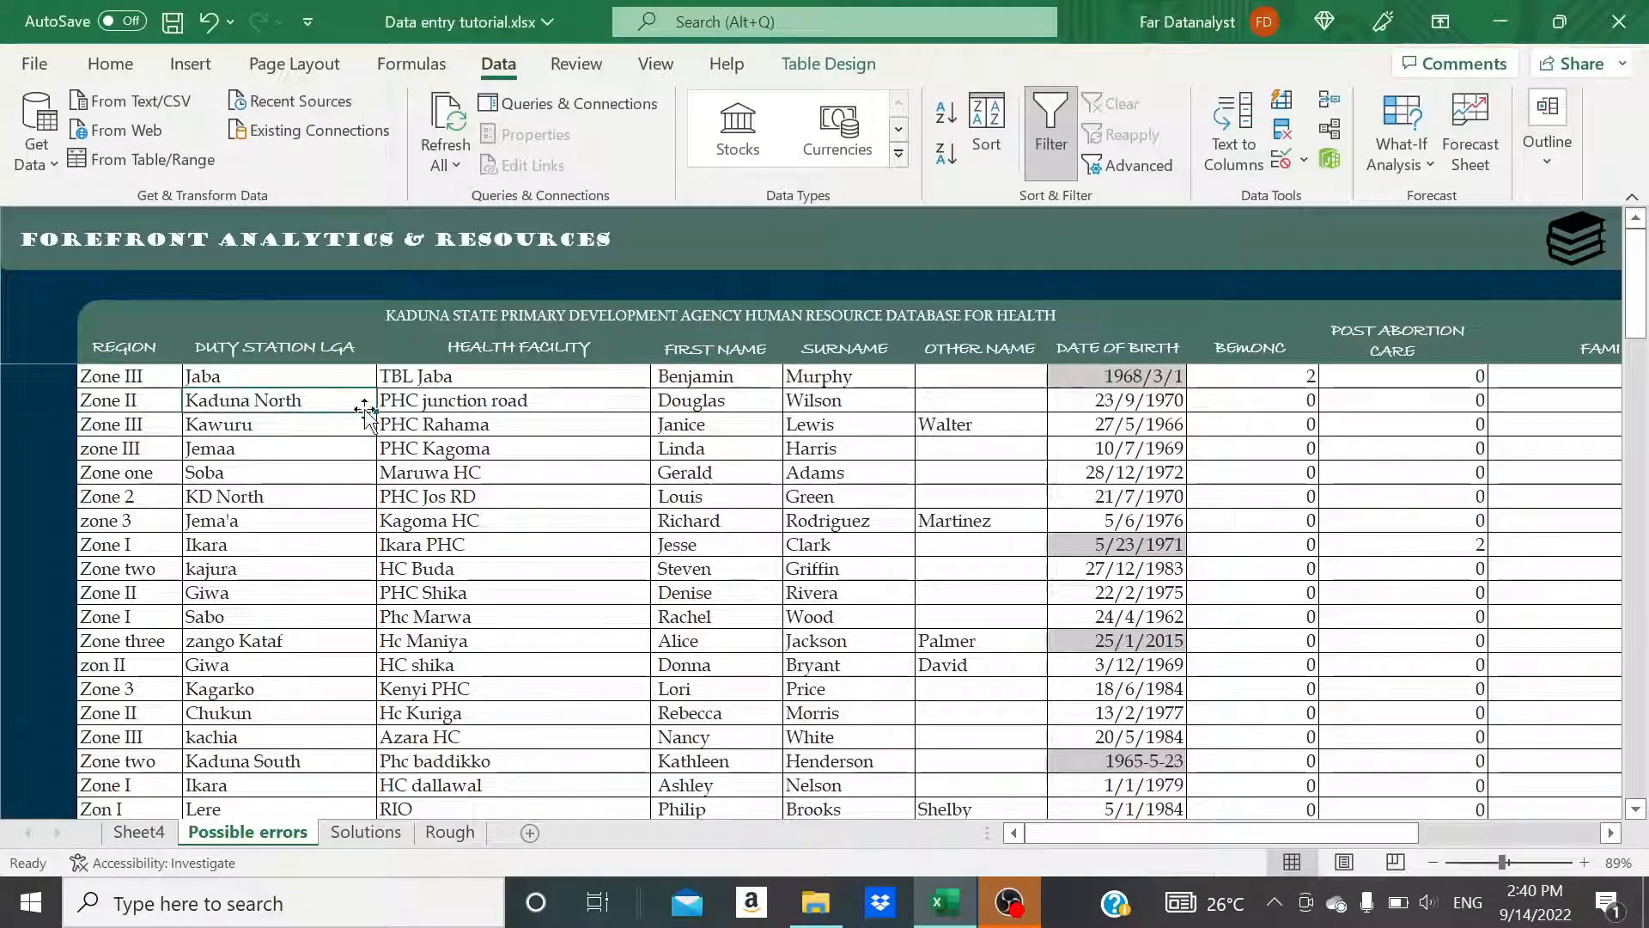
{"action": "left_click", "coordinate": [230, 498]}
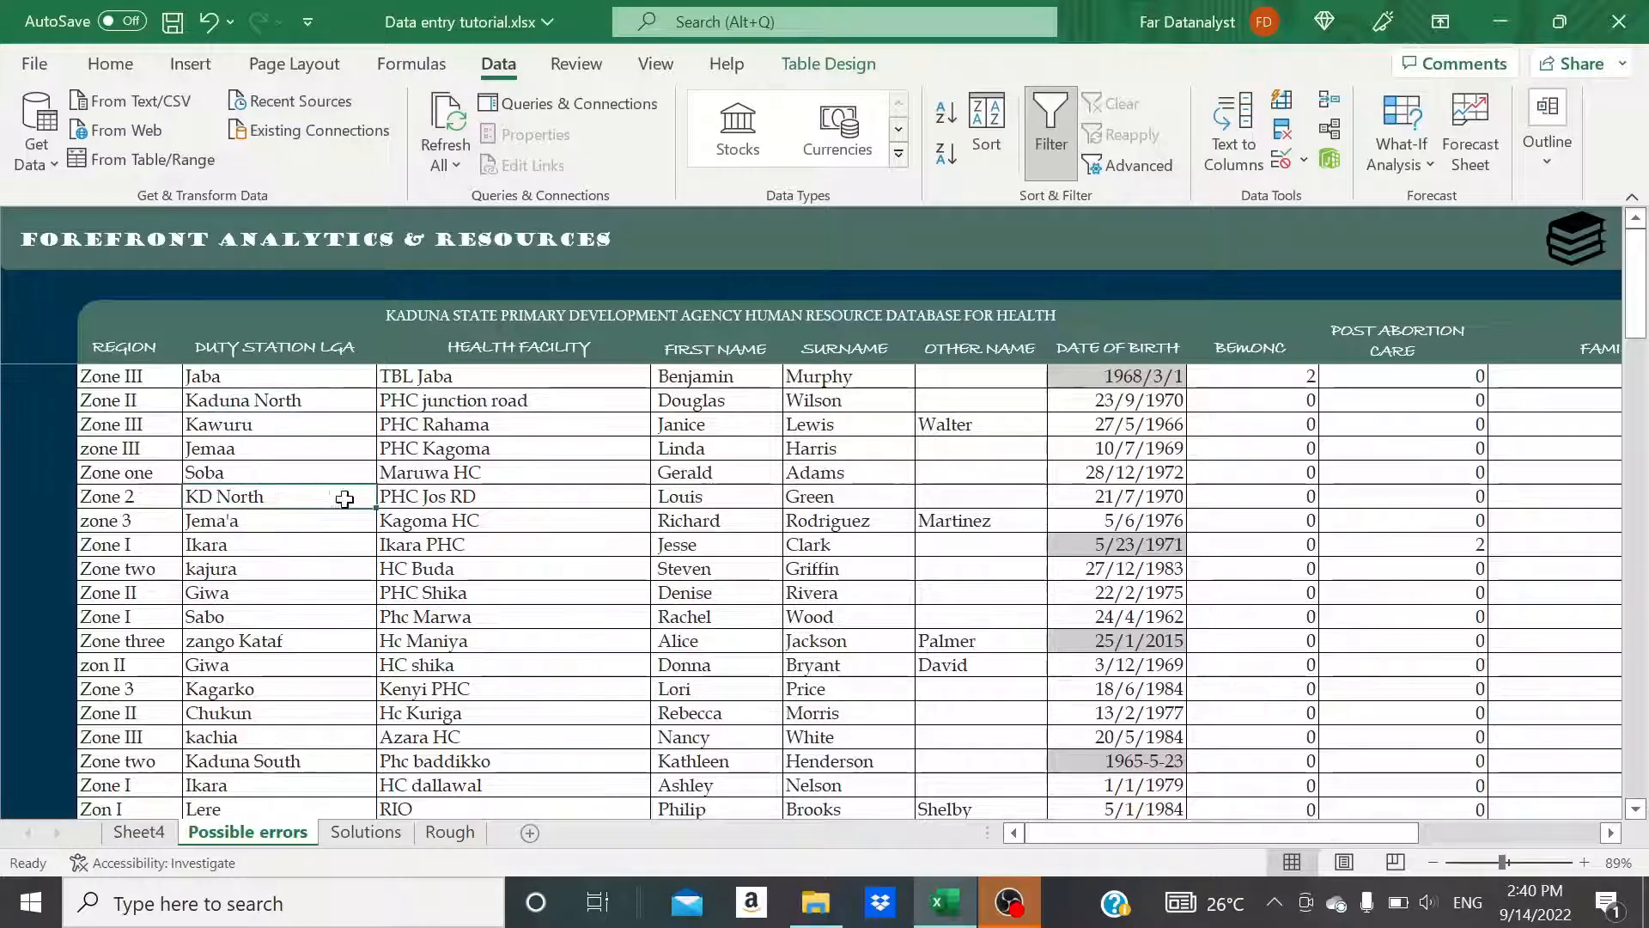
{"action": "left_click", "coordinate": [305, 392]}
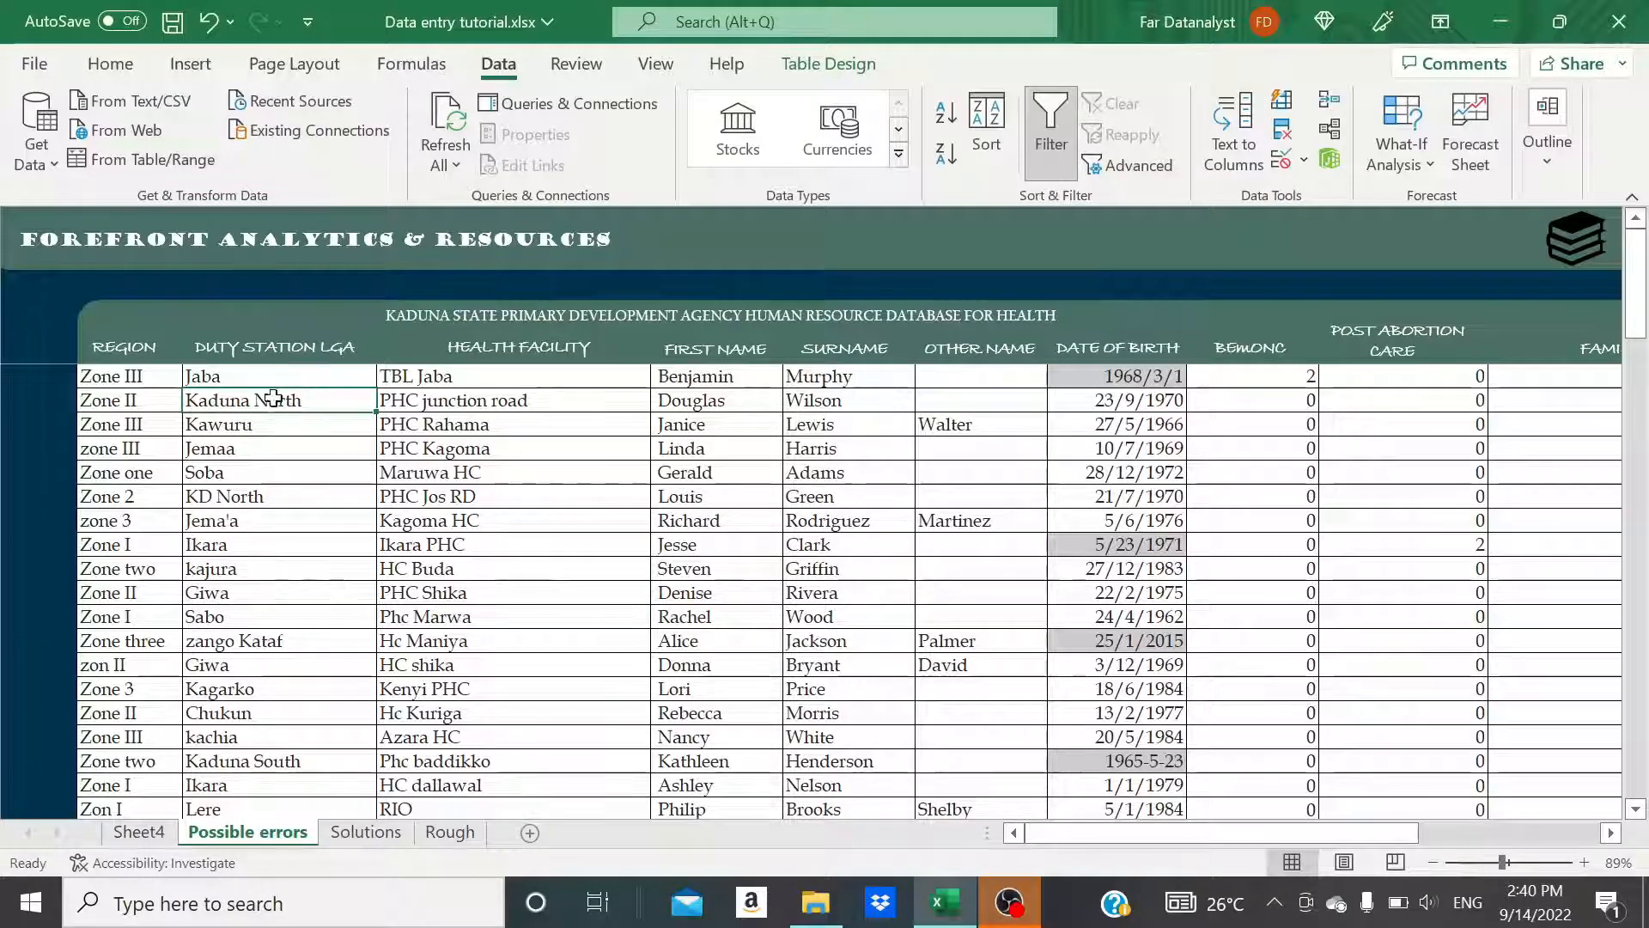
{"action": "left_click", "coordinate": [201, 497]}
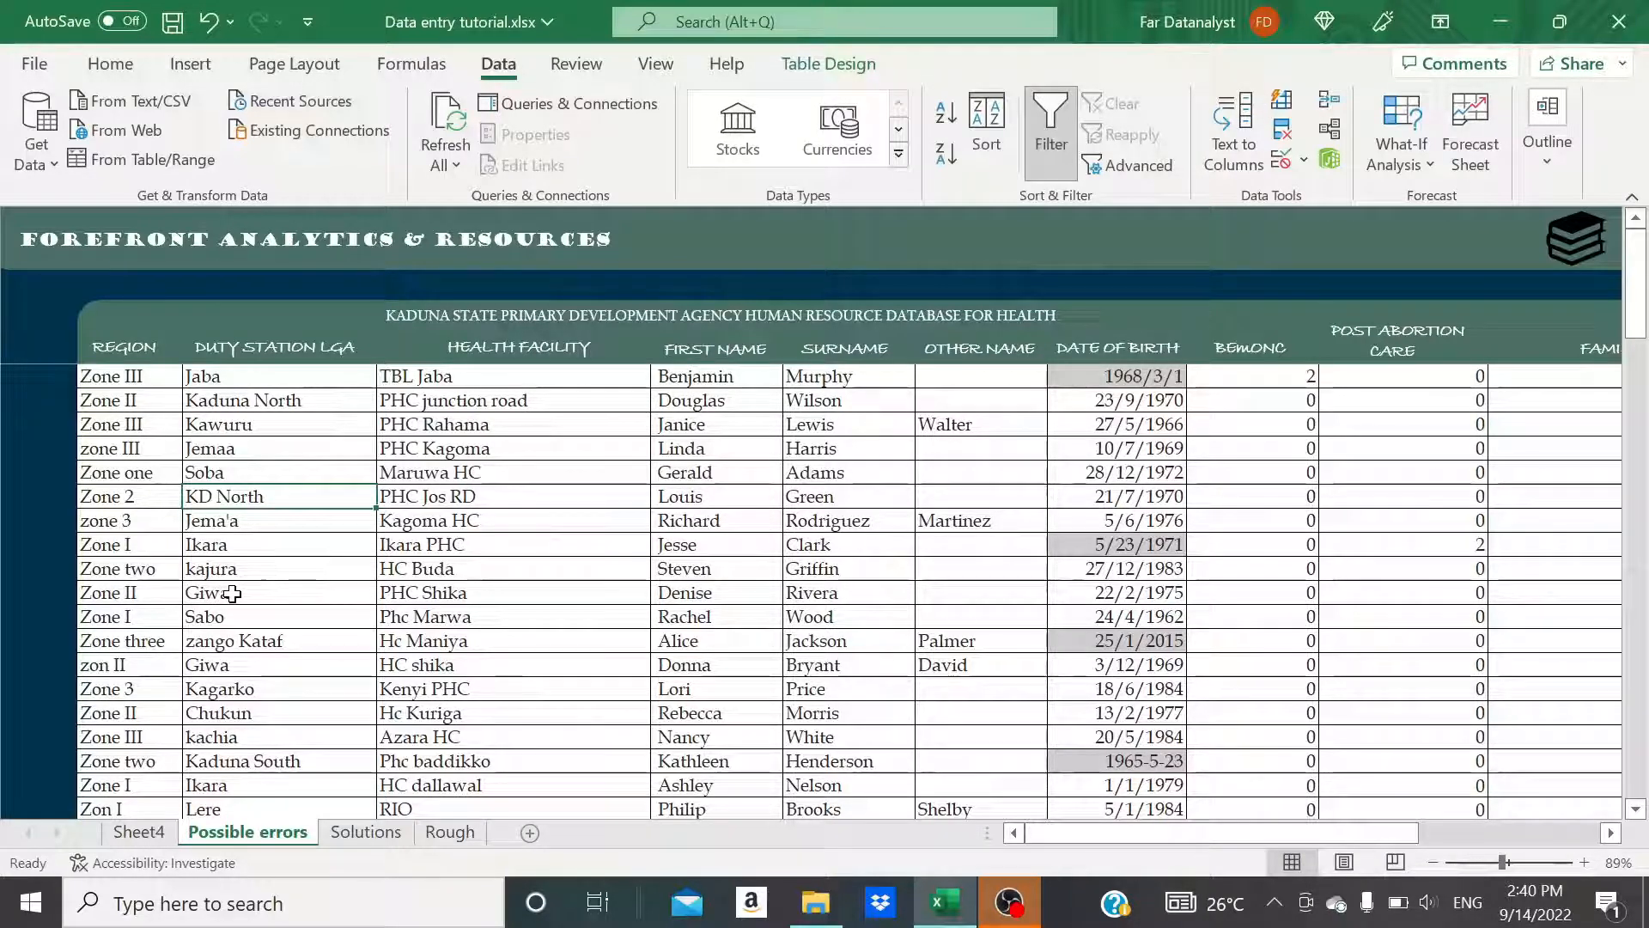
Examine how the REGION and DUTY STATION LGA values pair up in the first two records of the Possible errors sheet
{"action": "left_click", "coordinate": [276, 378]}
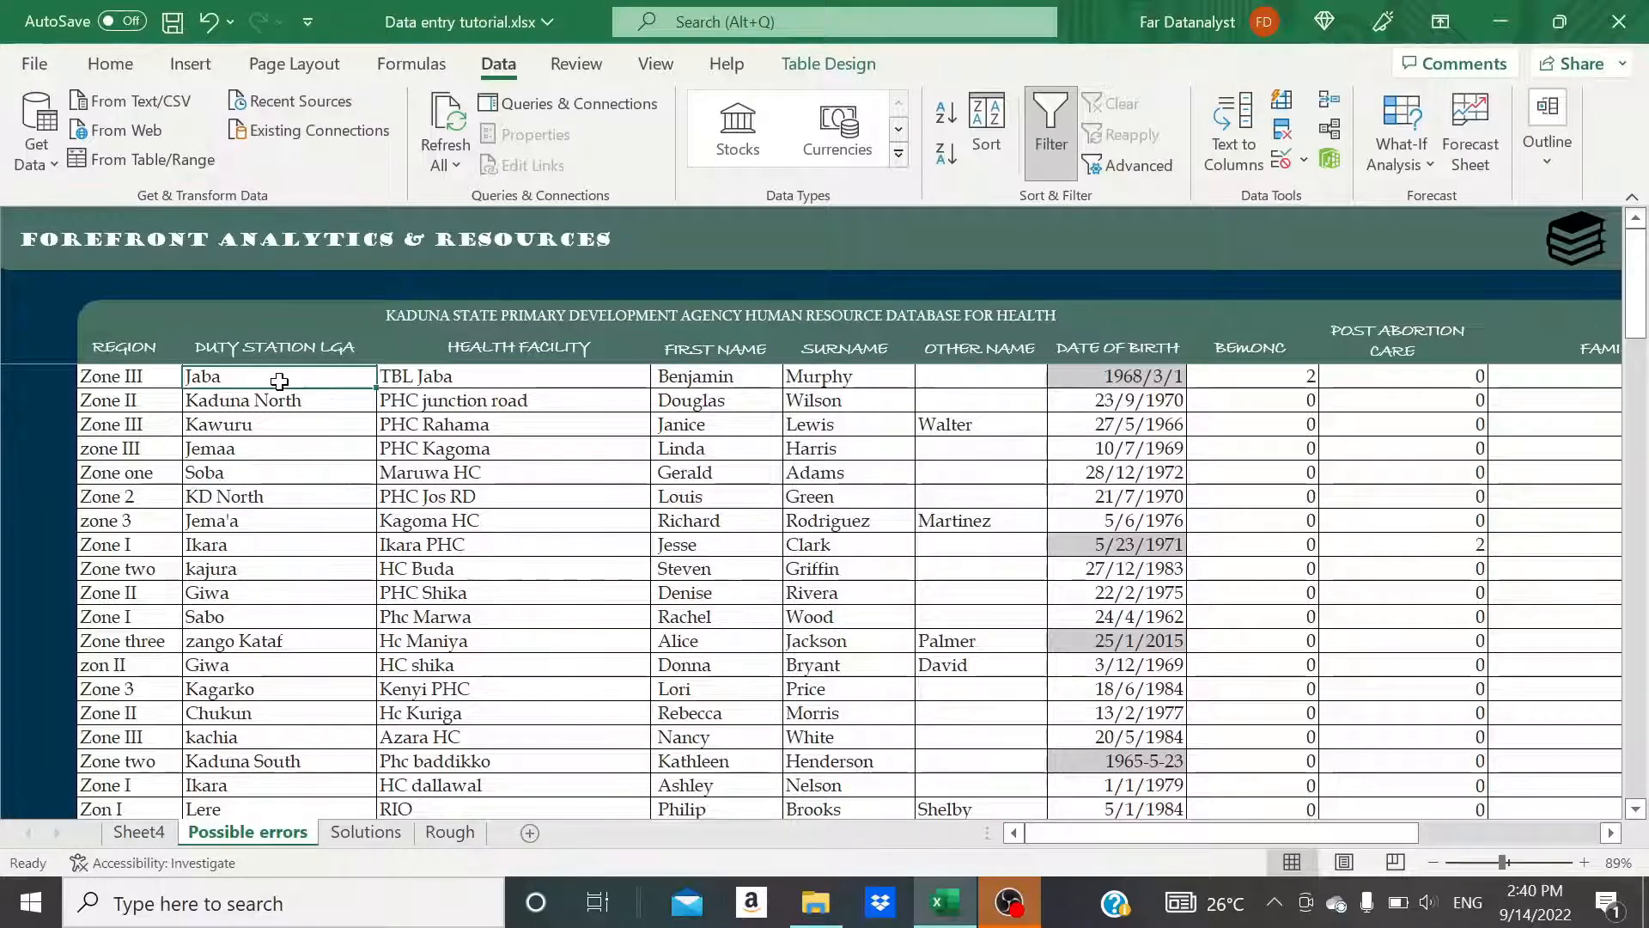
{"action": "left_click", "coordinate": [146, 377]}
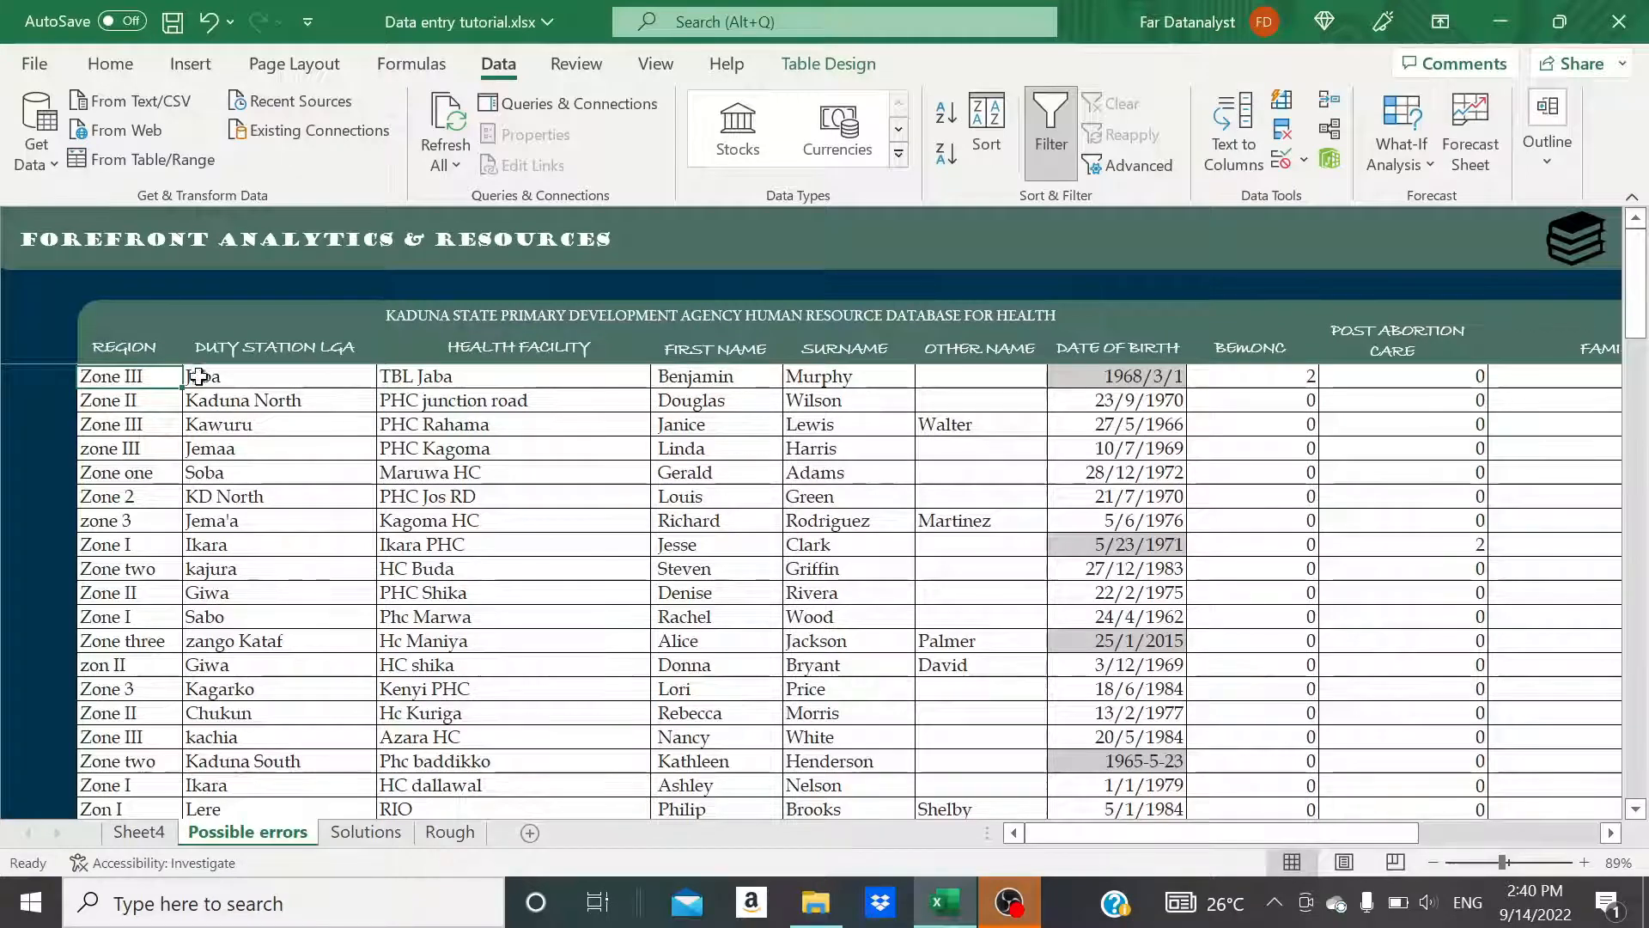
{"action": "left_click", "coordinate": [244, 382]}
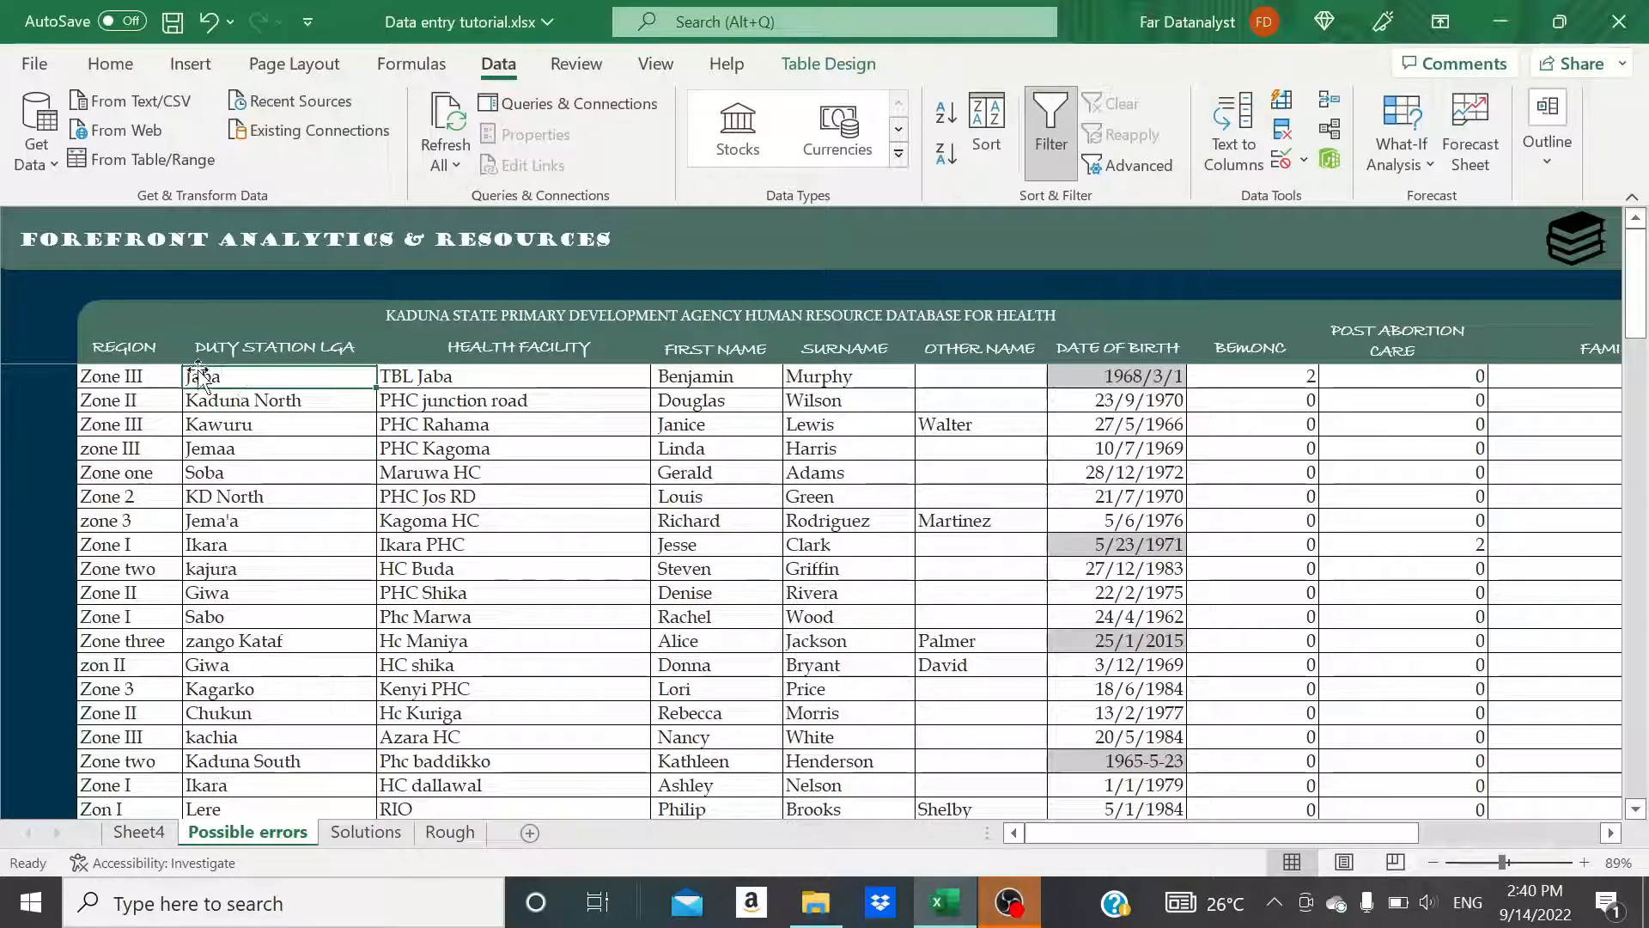
{"action": "key", "text": "Left"}
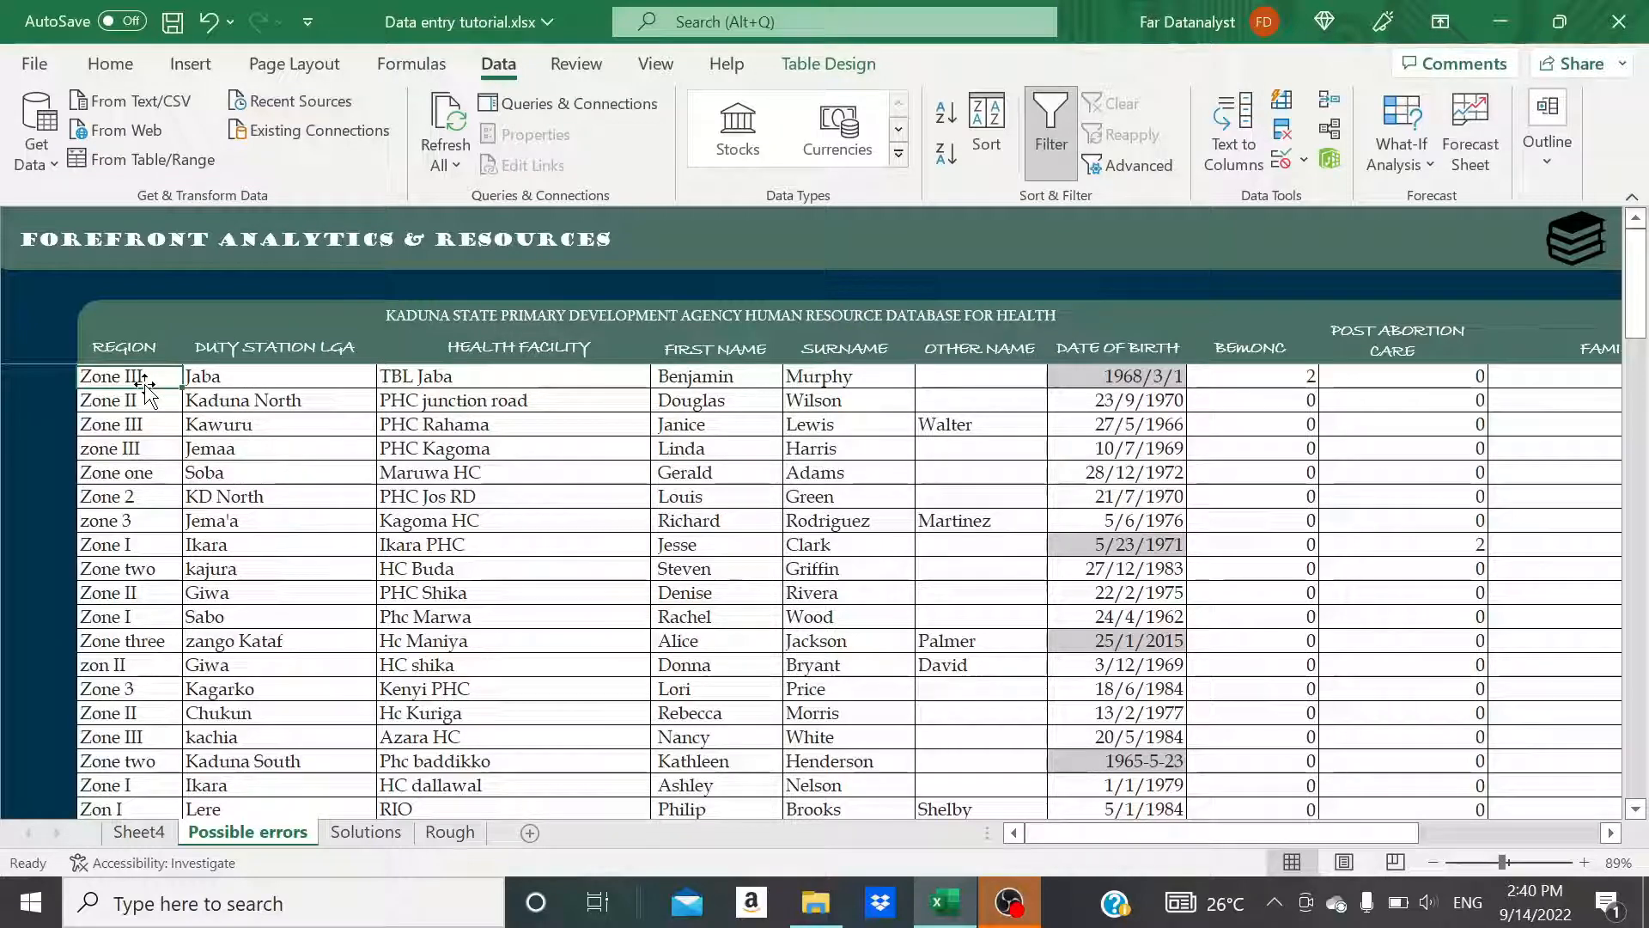
{"action": "left_click", "coordinate": [243, 379]}
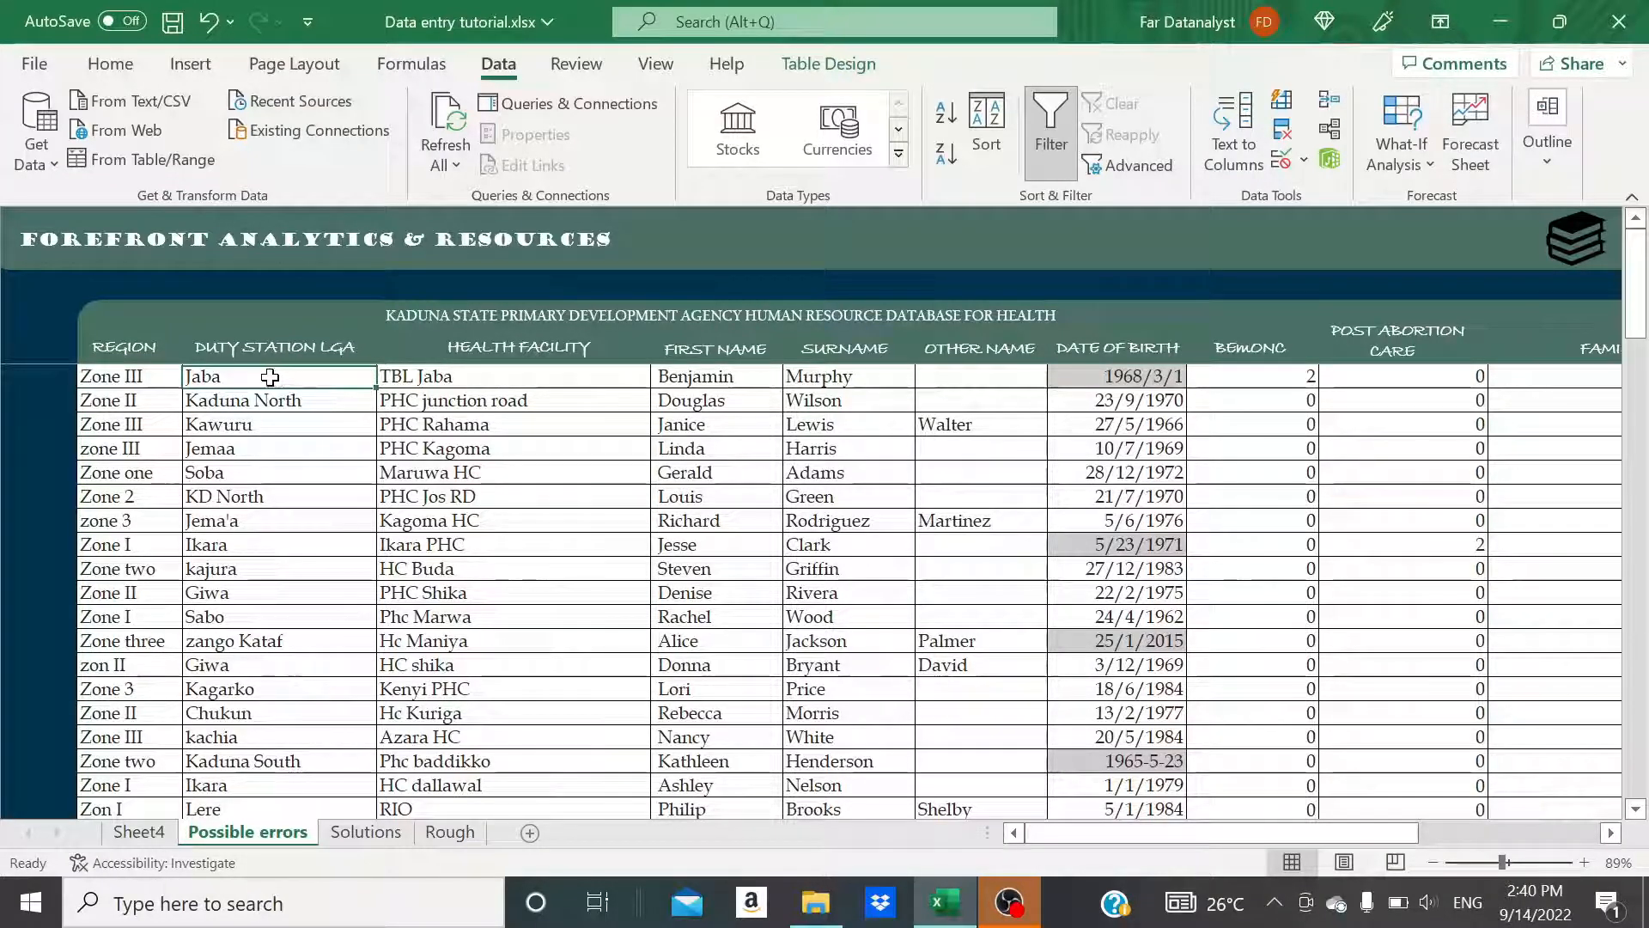
{"action": "left_click", "coordinate": [118, 377]}
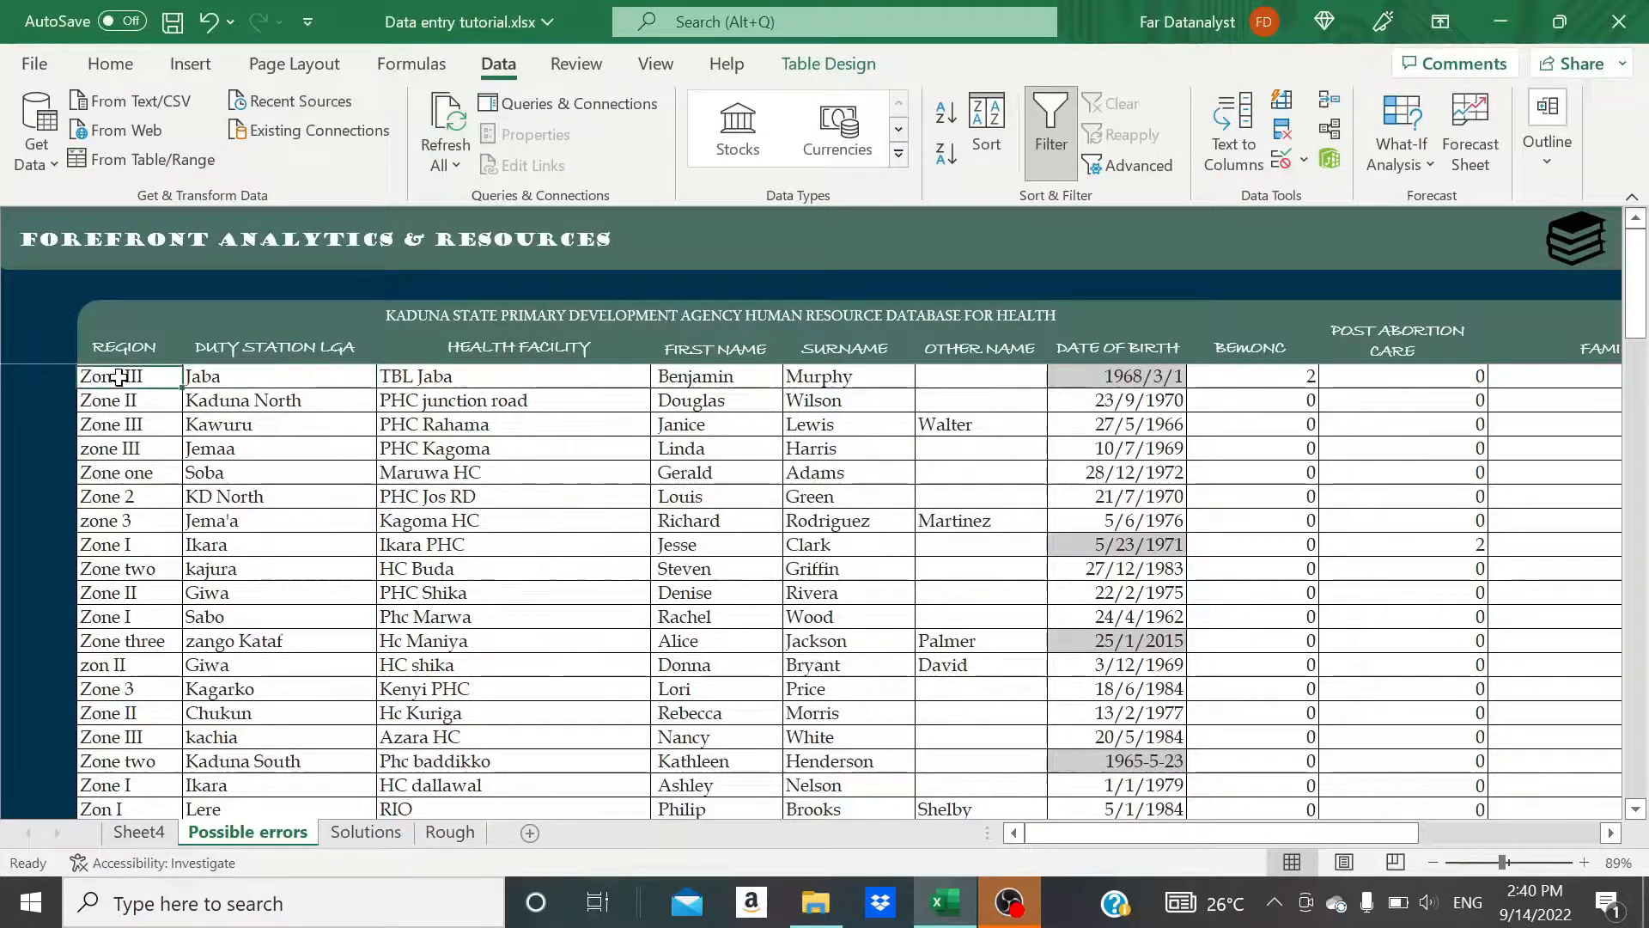
{"action": "left_click", "coordinate": [243, 373]}
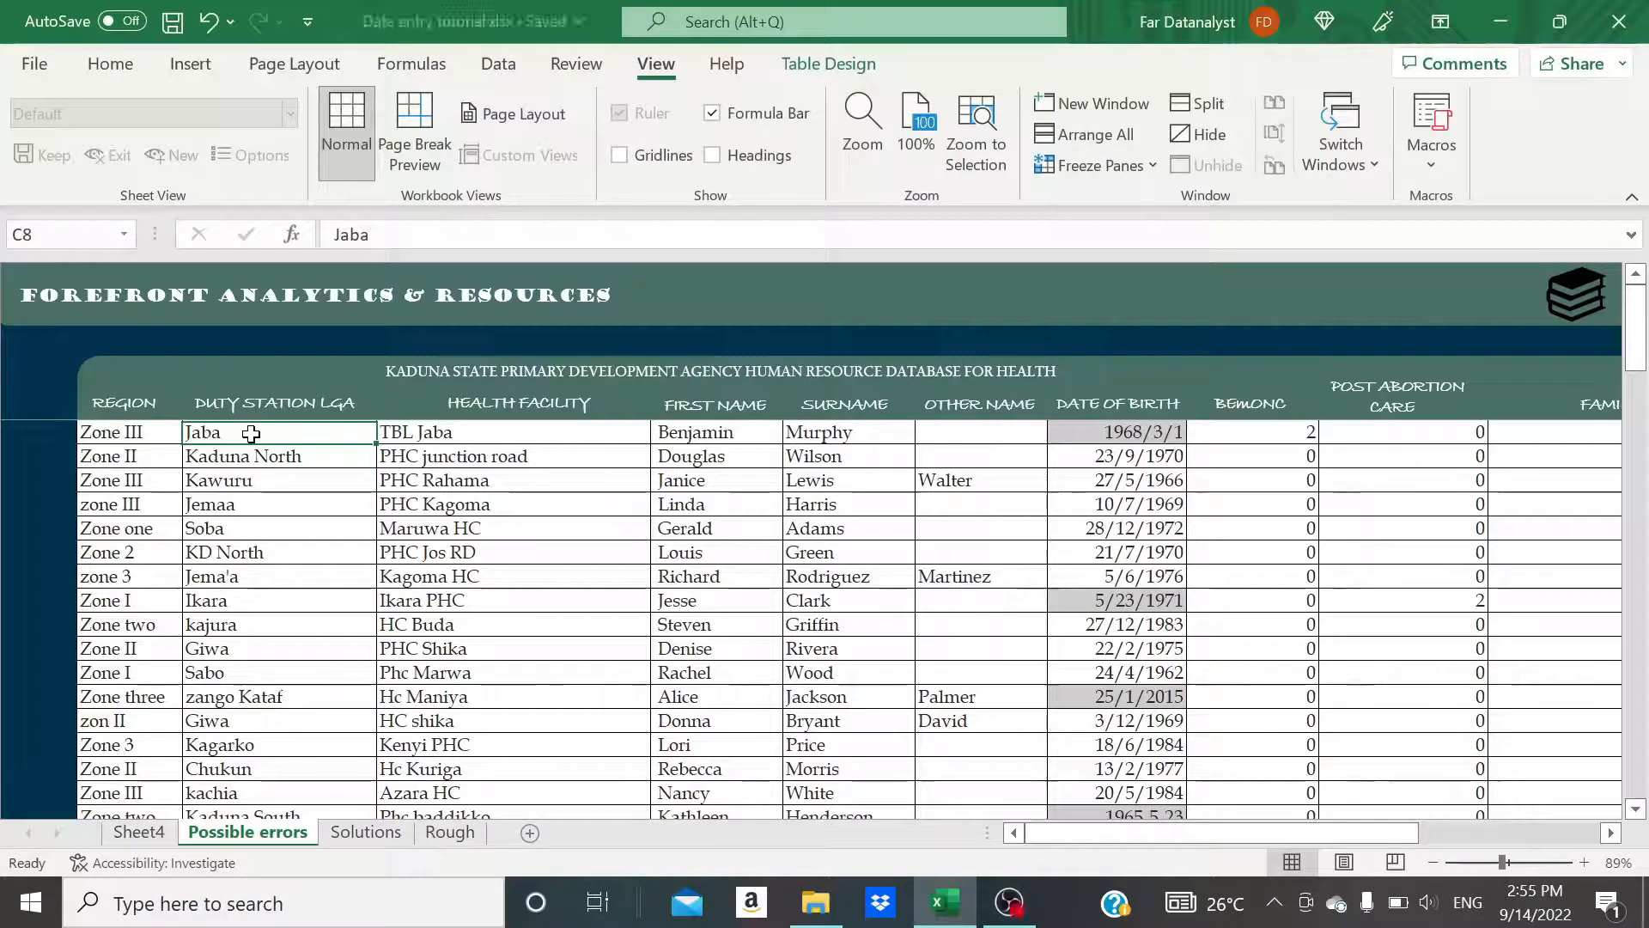
{"action": "left_click", "coordinate": [143, 458]}
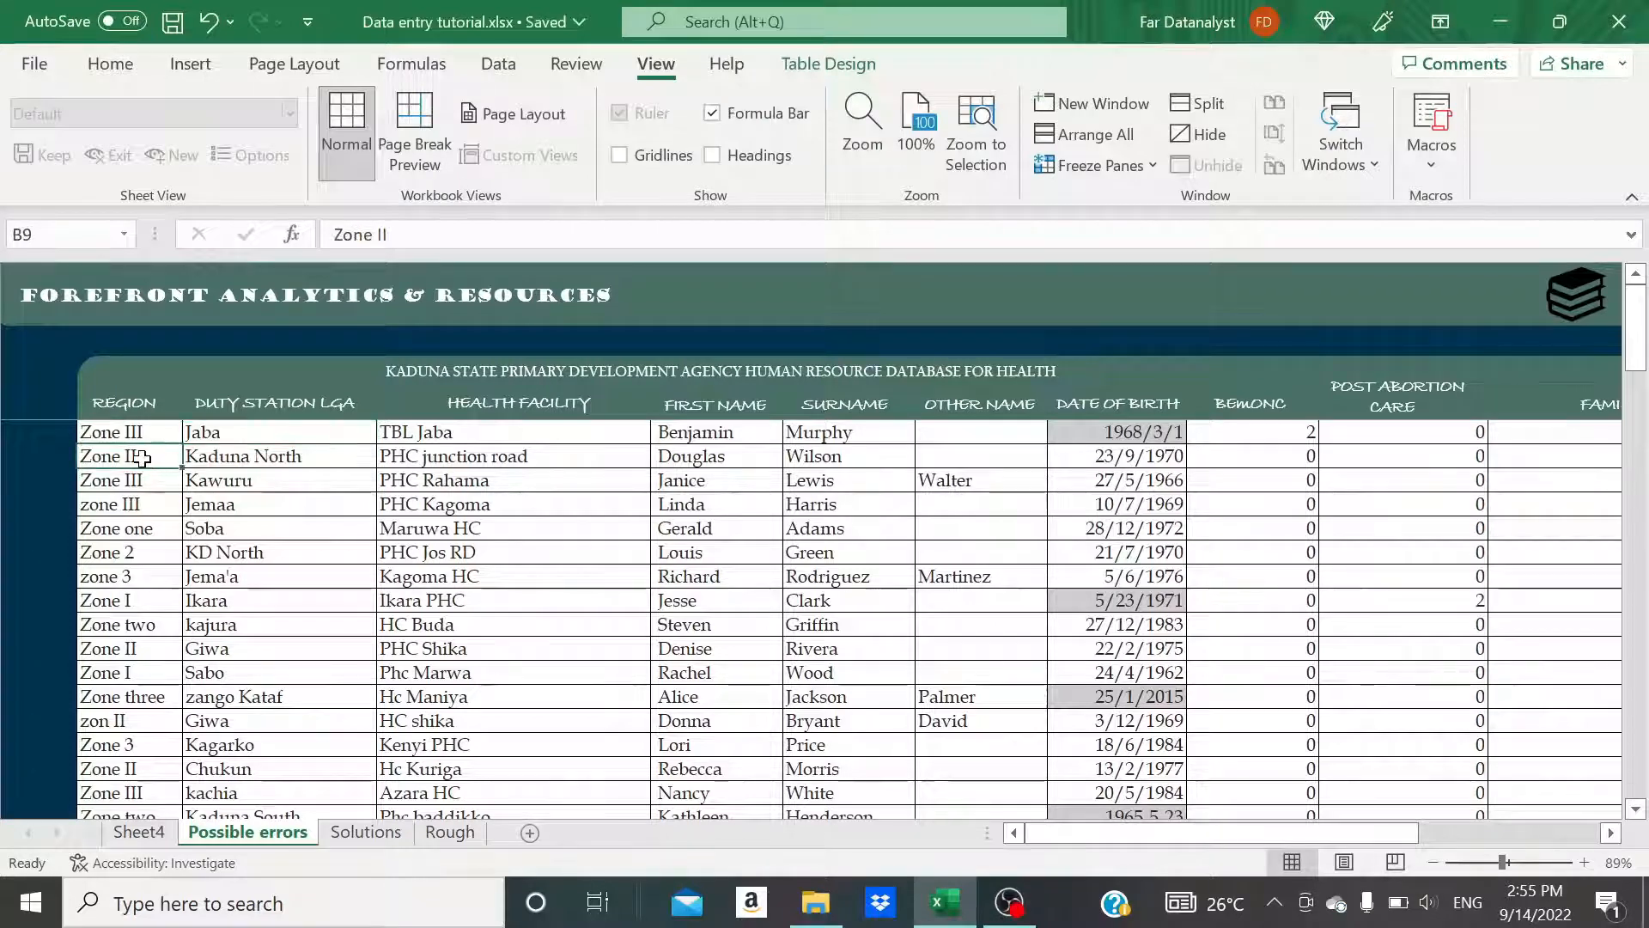
{"action": "left_click", "coordinate": [230, 462]}
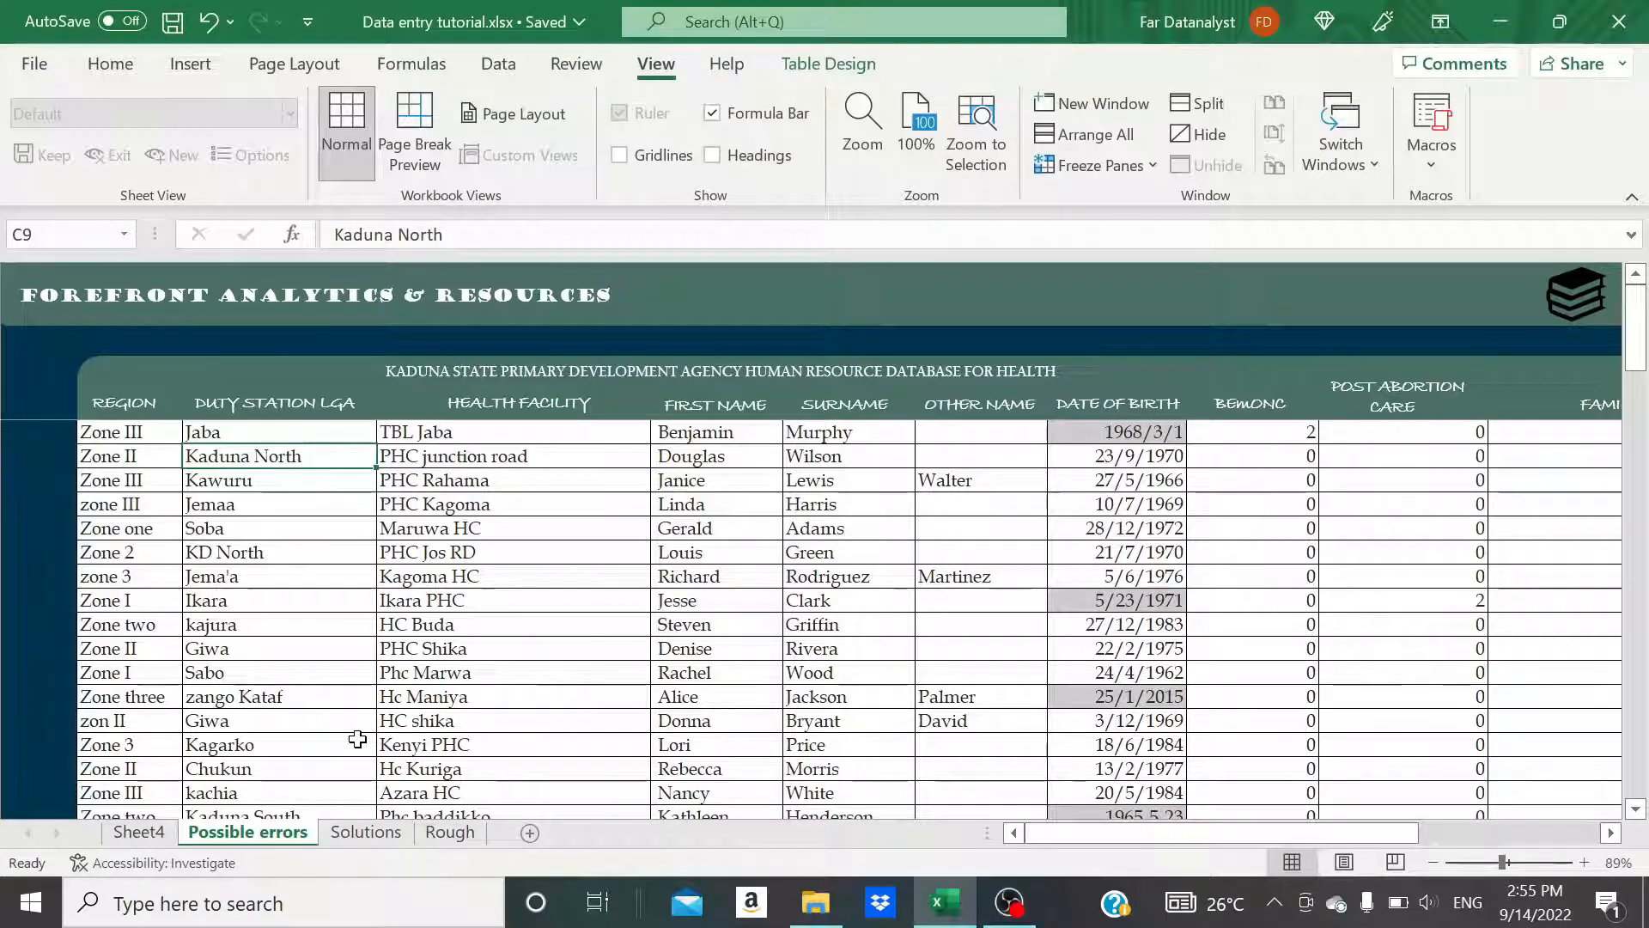
Review the zone headings on the Rough sheet and the first LGA entries listed under Zone_I
{"action": "left_click", "coordinate": [449, 831]}
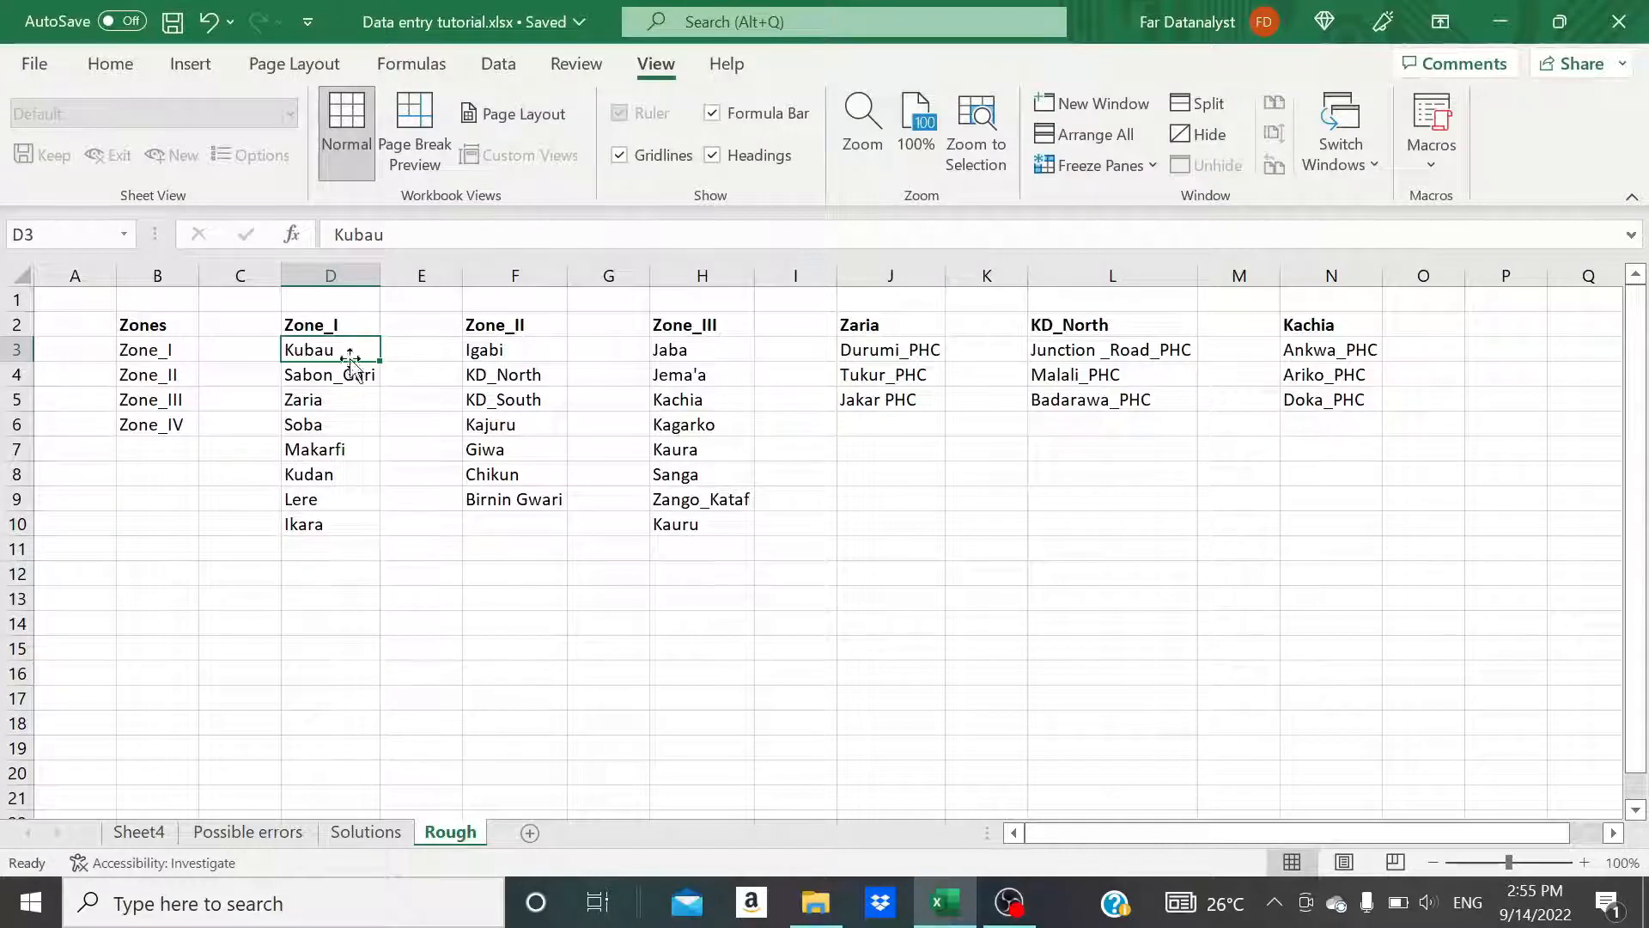
{"action": "left_click", "coordinate": [492, 326]}
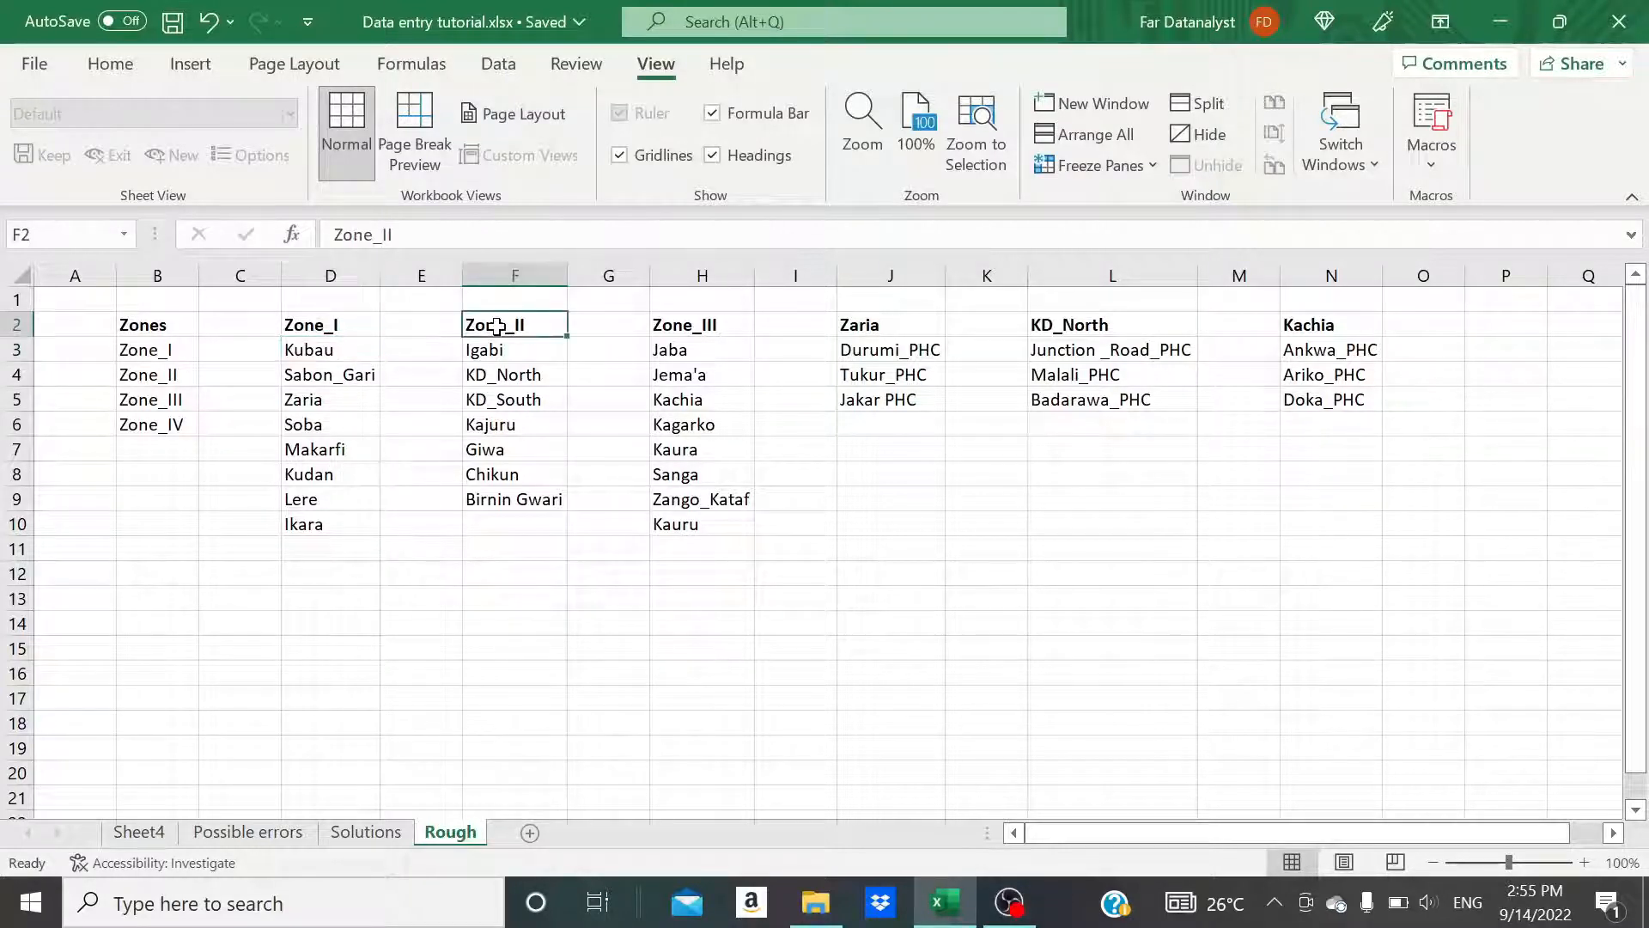
{"action": "left_click", "coordinate": [712, 326]}
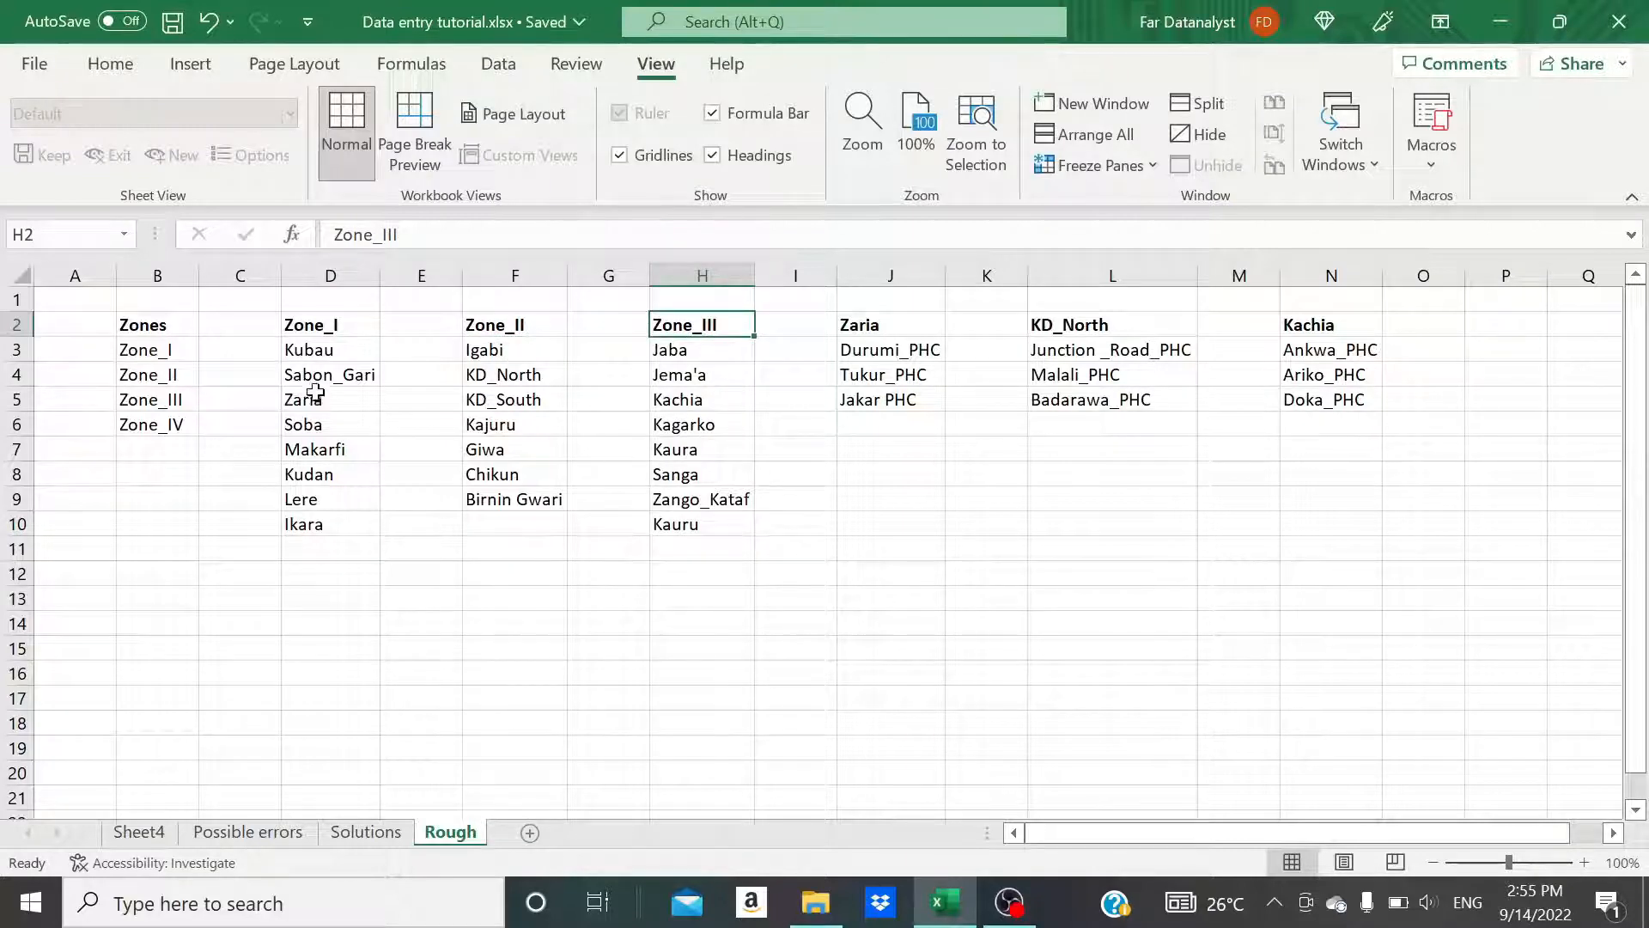
{"action": "left_click", "coordinate": [334, 351]}
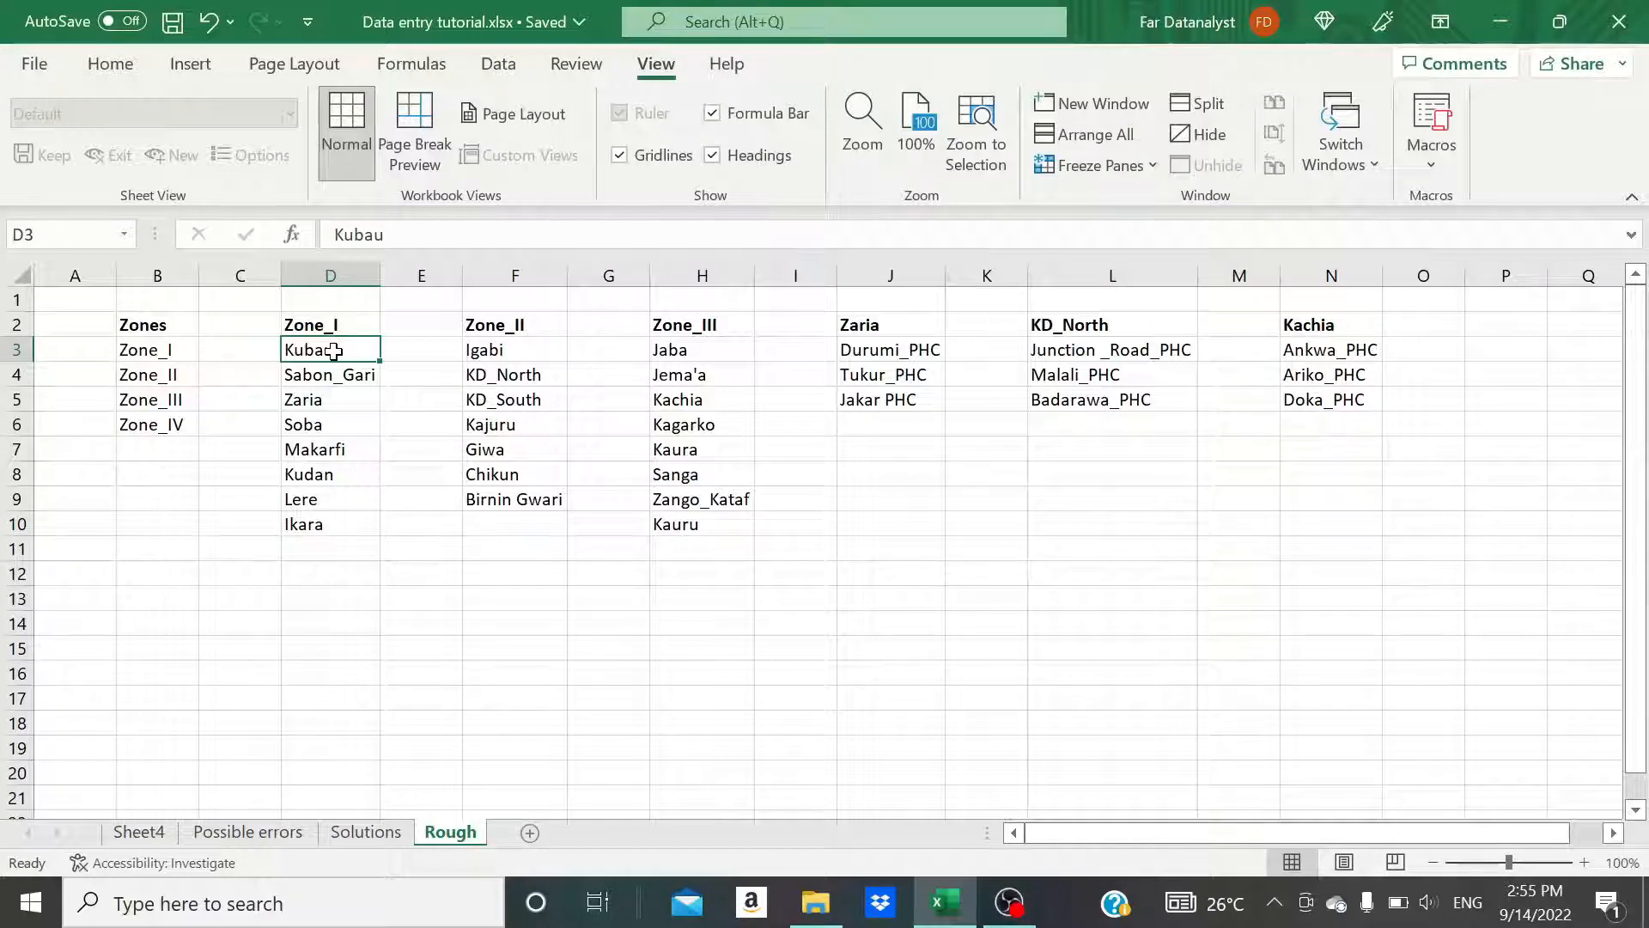
{"action": "left_click", "coordinate": [342, 376]}
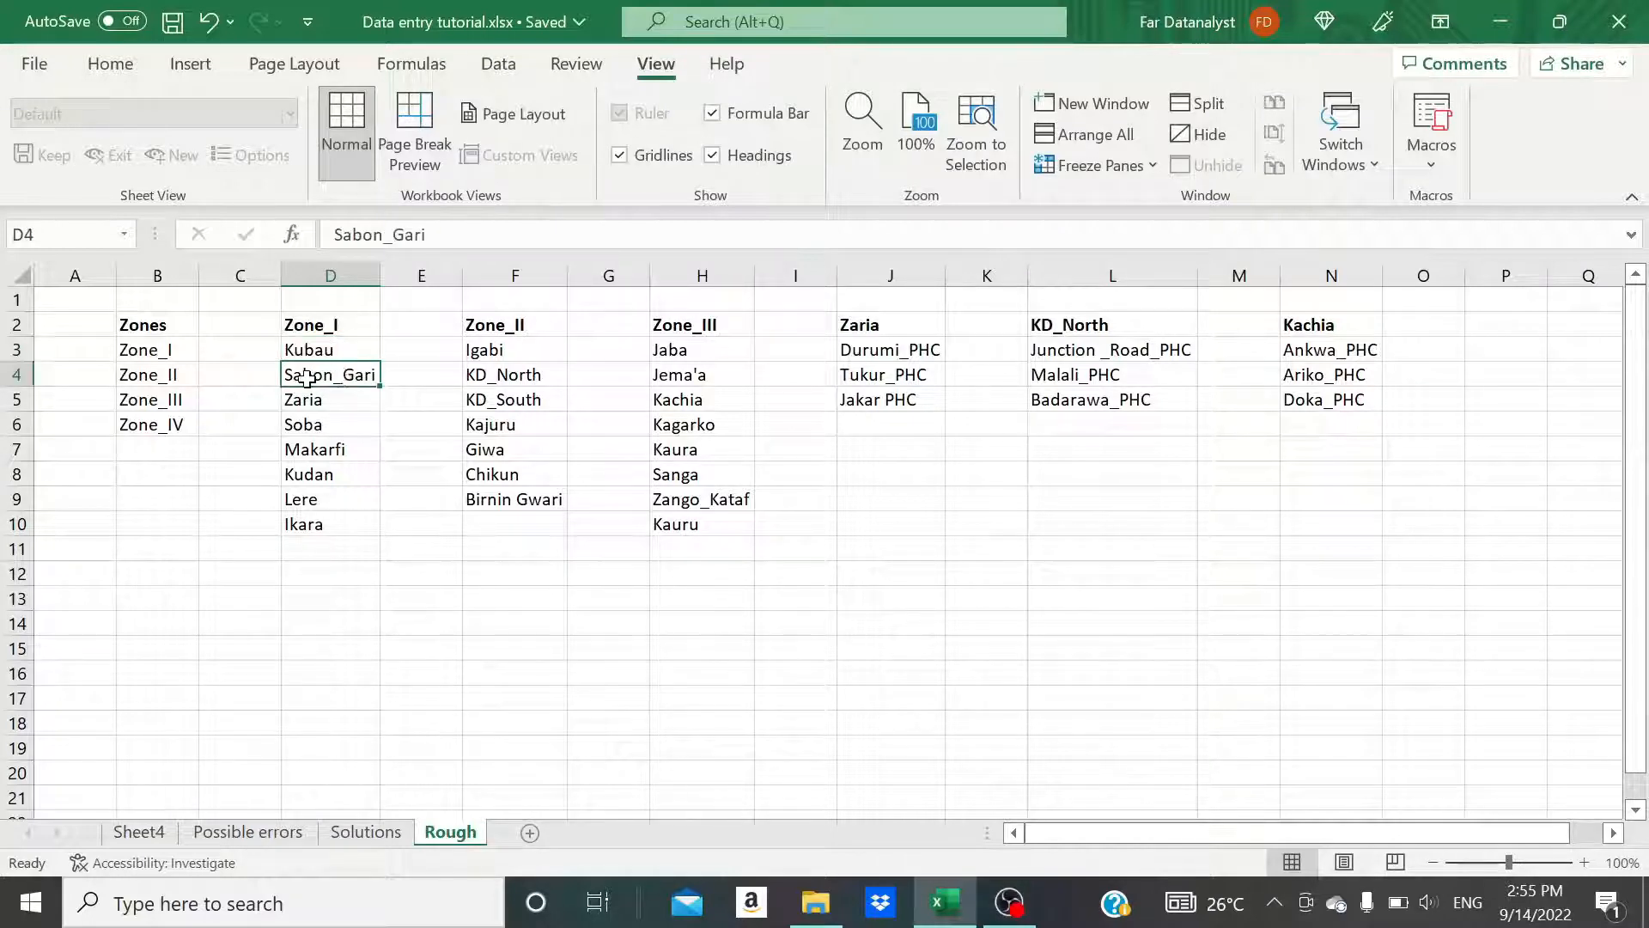
{"action": "left_click", "coordinate": [358, 401]}
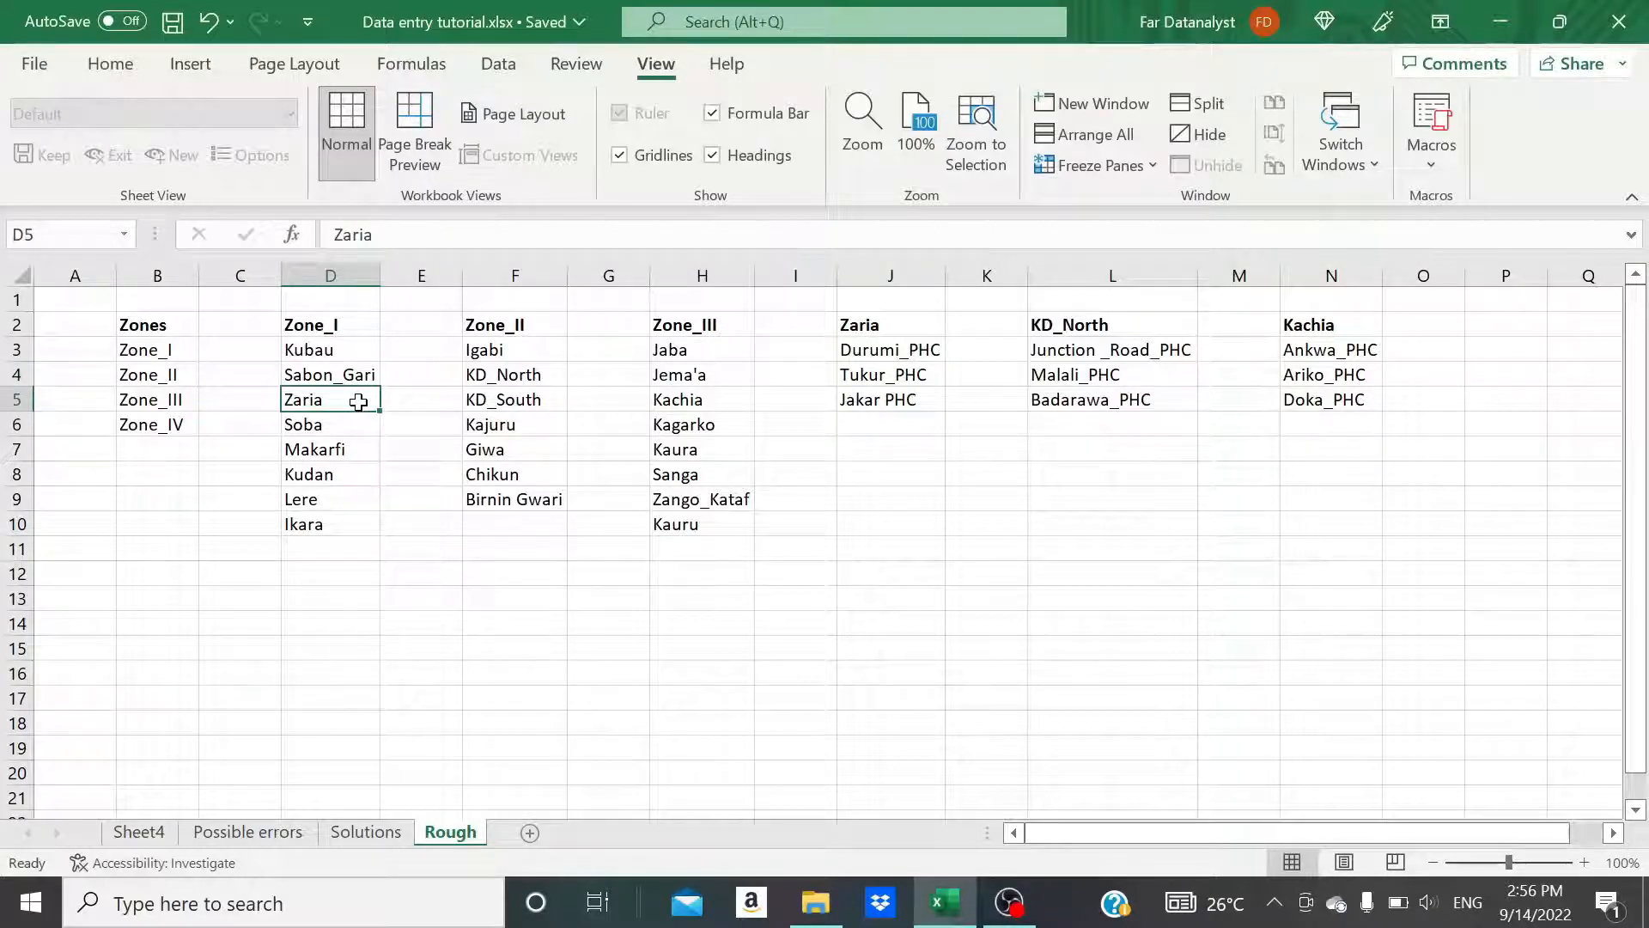
{"action": "left_click", "coordinate": [356, 374]}
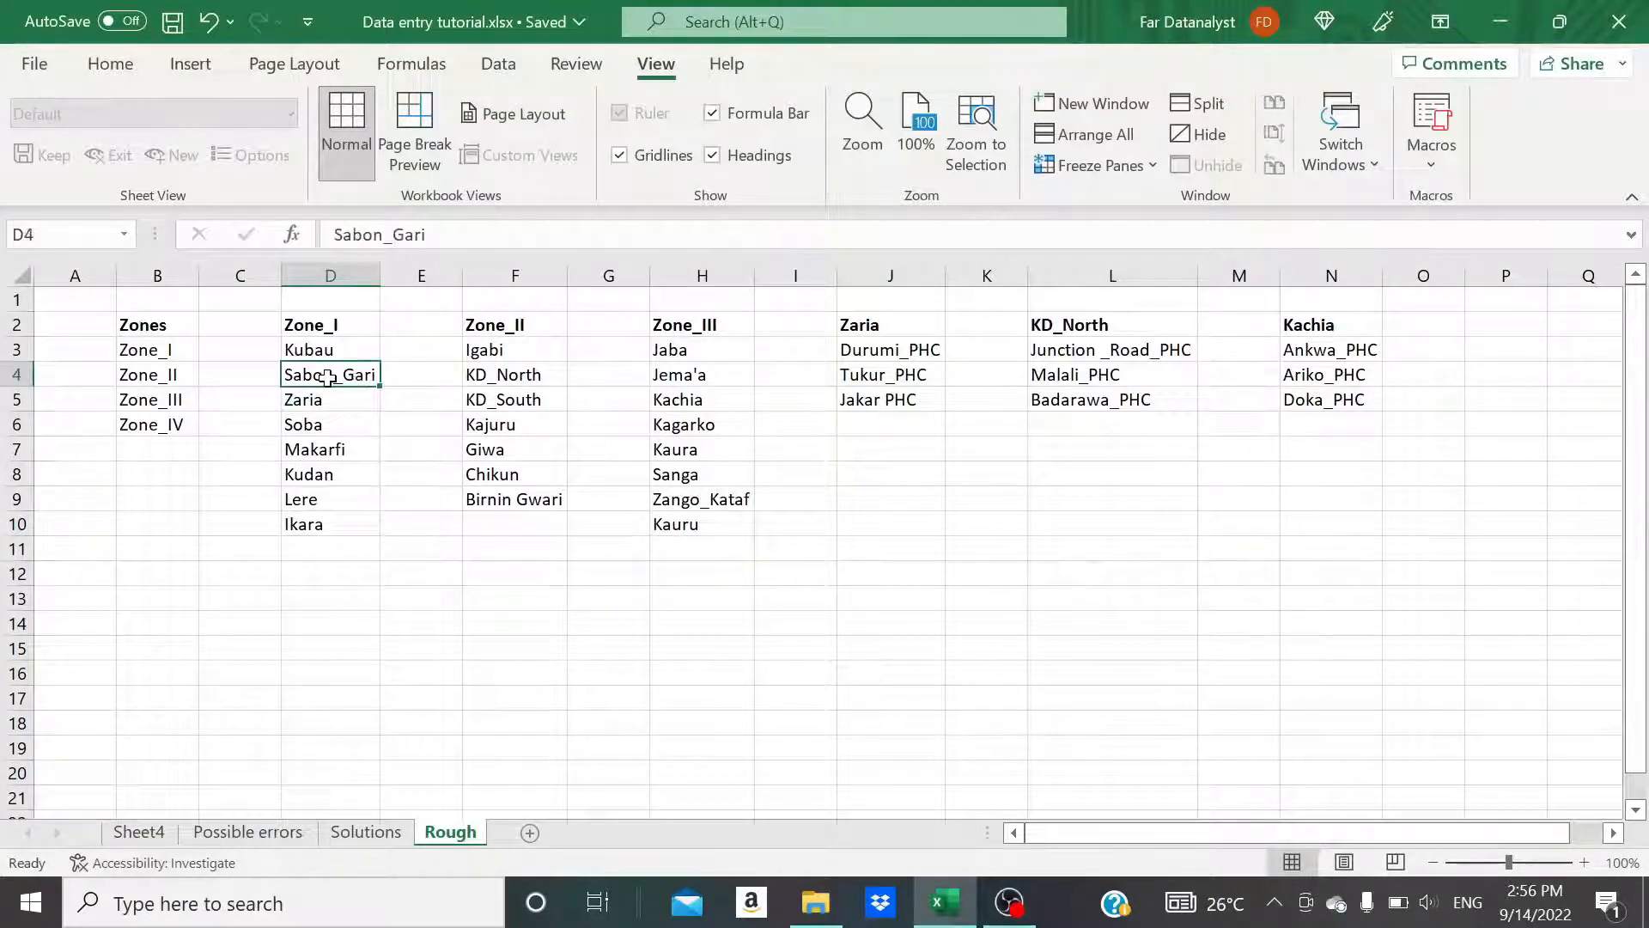
Examine how the Igabi, KD_North and KD_South entries are written in the Zone_II list
{"action": "left_click", "coordinate": [523, 374]}
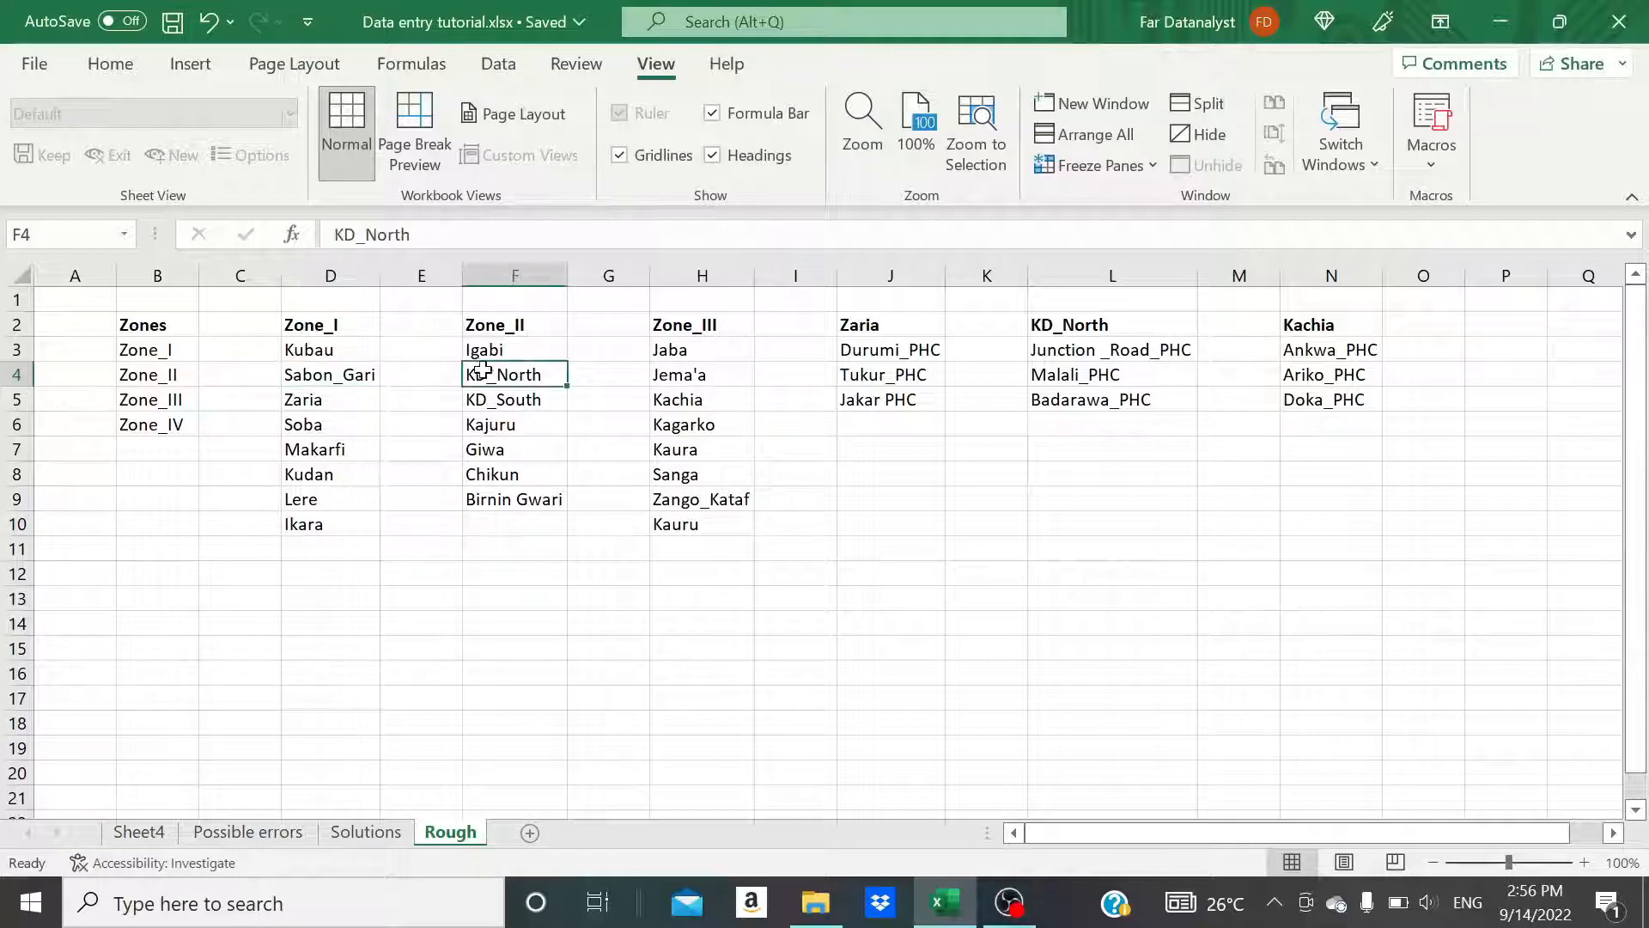
{"action": "left_click", "coordinate": [521, 397]}
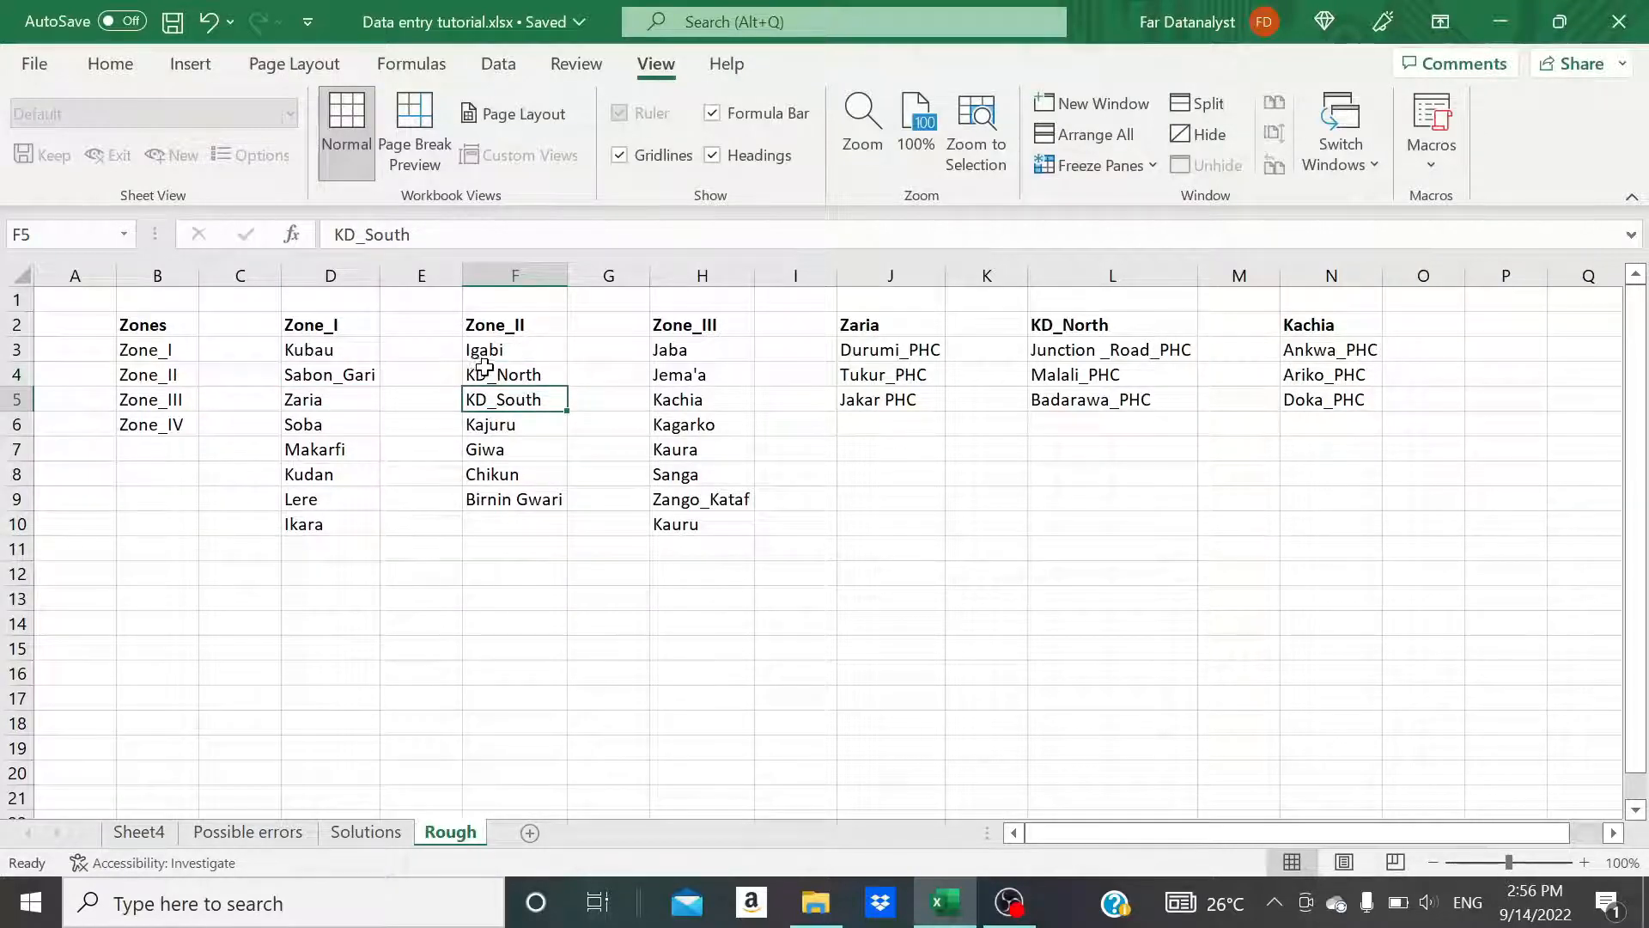
{"action": "left_click", "coordinate": [496, 369]}
{"action": "left_click", "coordinate": [532, 403]}
{"action": "left_click", "coordinate": [513, 352]}
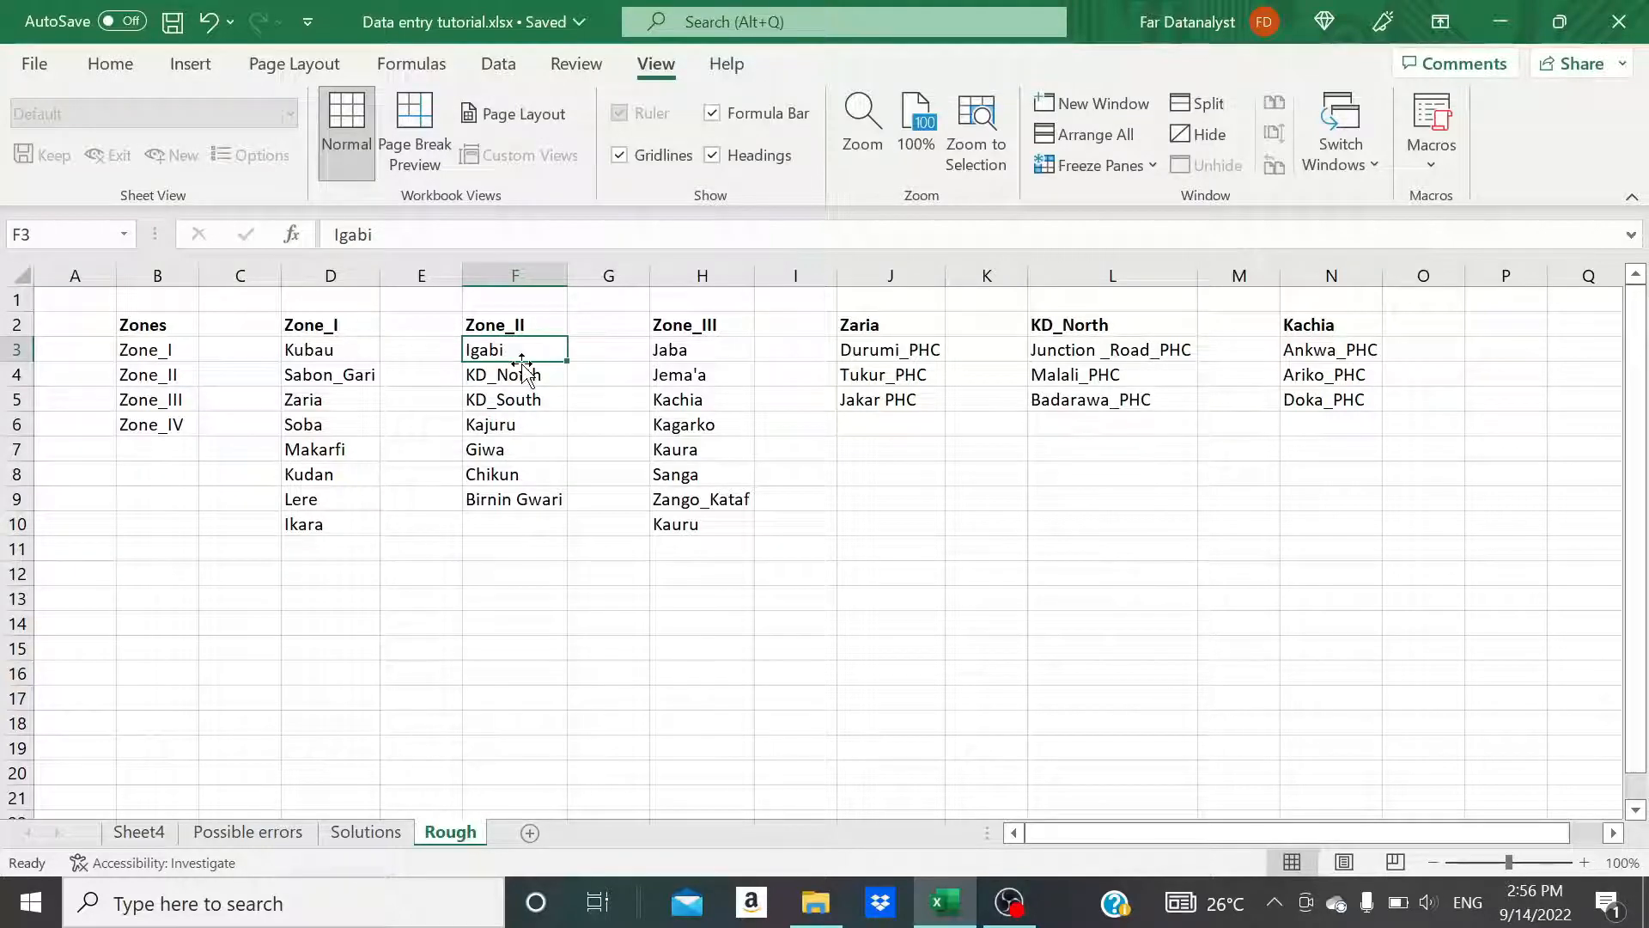
{"action": "left_click", "coordinate": [513, 379]}
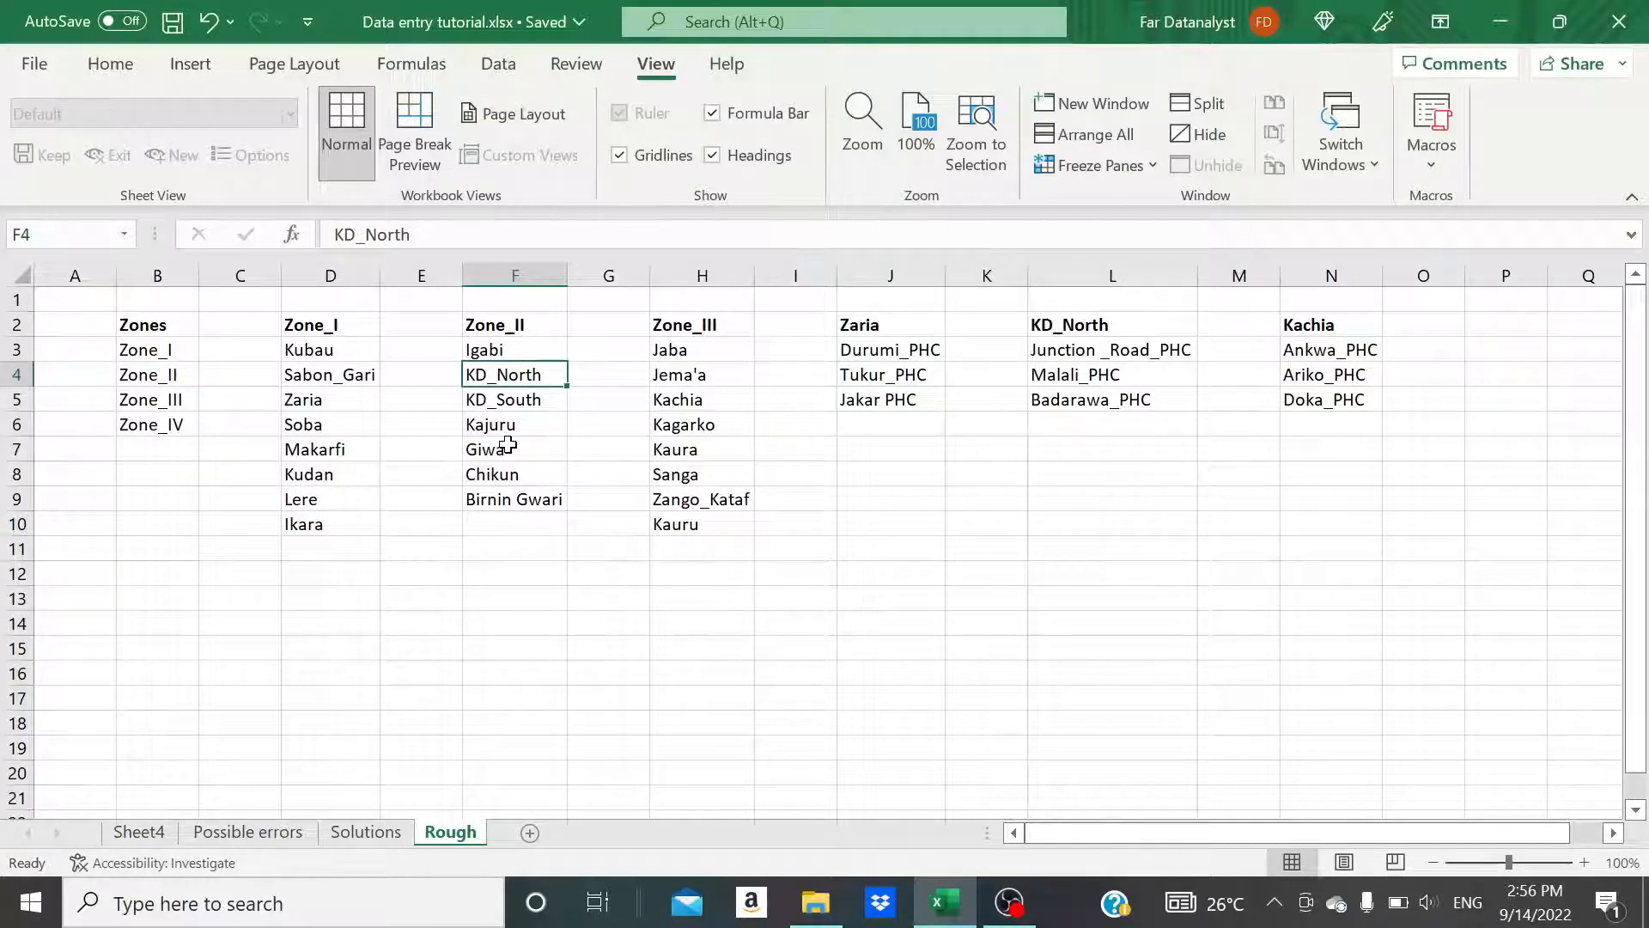
Compare the full Zone_I LGA list with the Zone_I, Zone_II and Zone_III entries in the Zones column
{"action": "left_click", "coordinate": [330, 354]}
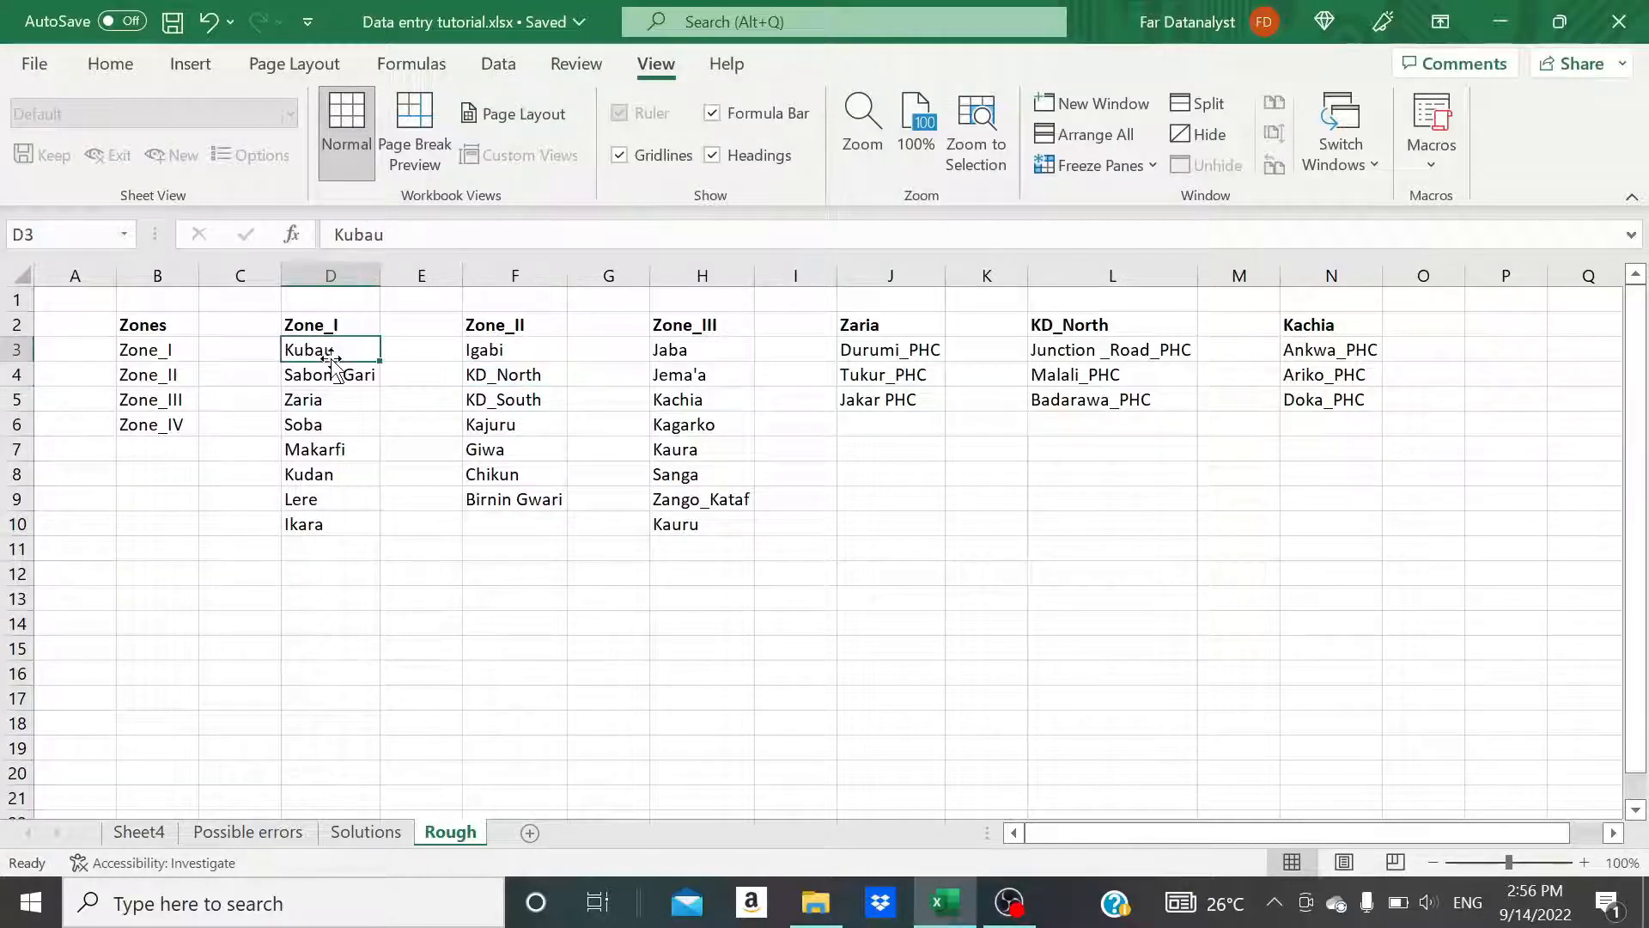
{"action": "key", "text": "shift+Down"}
{"action": "key", "text": "shift+Down"}
{"action": "key", "text": "shift+Down"}
{"action": "key", "text": "shift+Down"}
{"action": "key", "text": "shift+Down"}
{"action": "key", "text": "shift+Down"}
{"action": "key", "text": "shift+Down"}
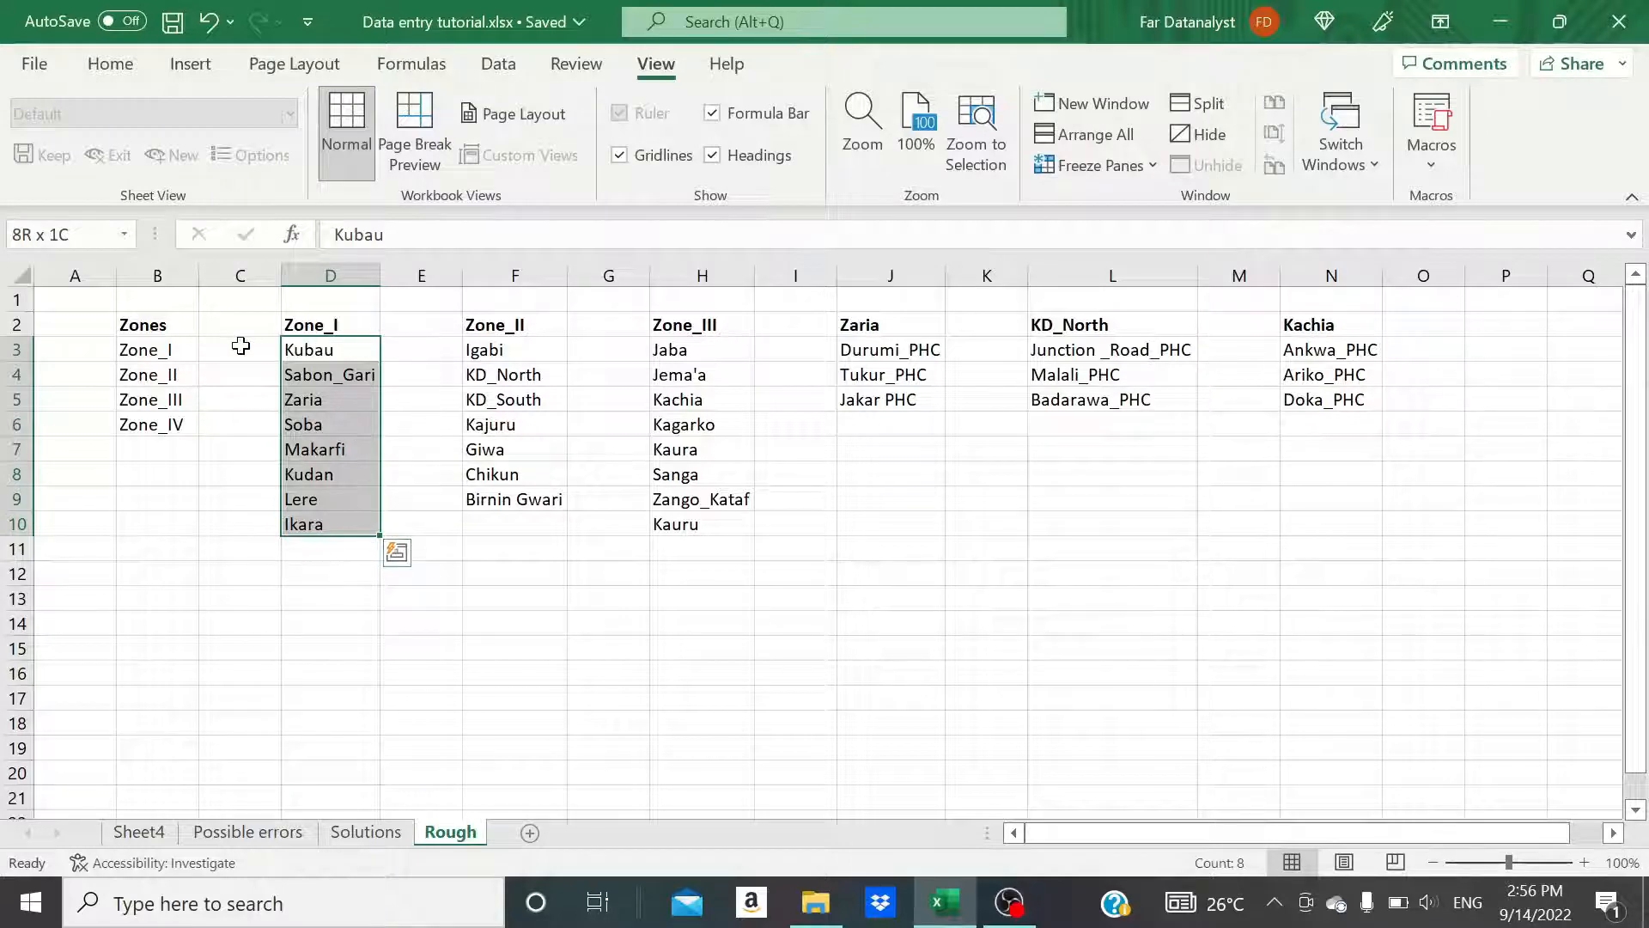
{"action": "left_click", "coordinate": [165, 351]}
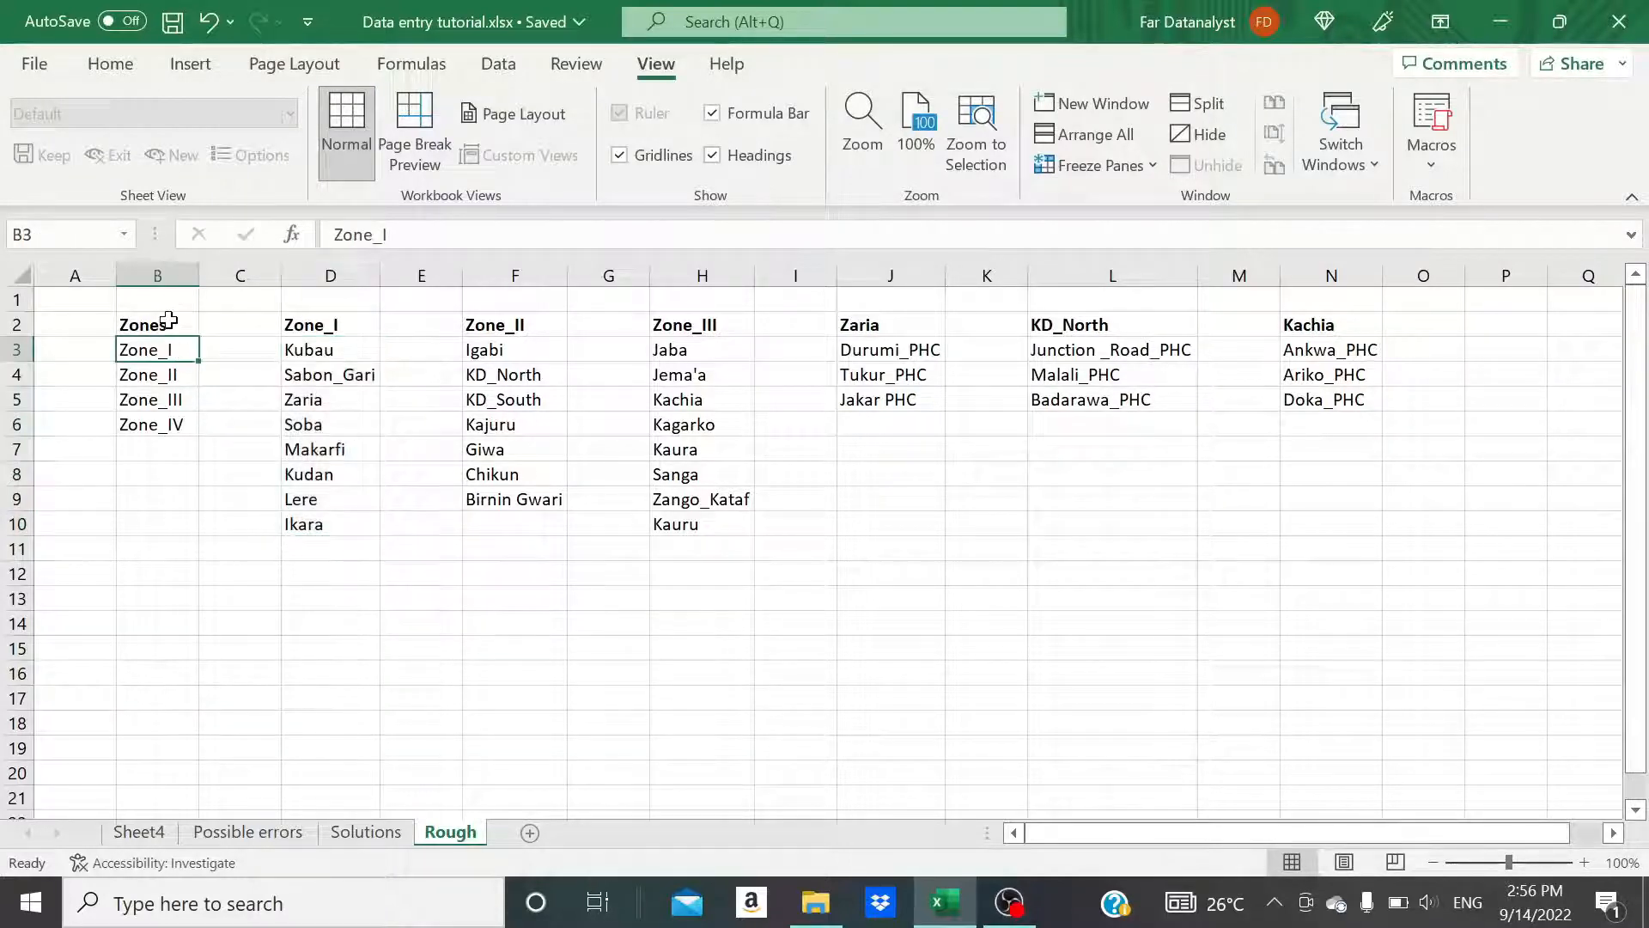
{"action": "left_click", "coordinate": [156, 375]}
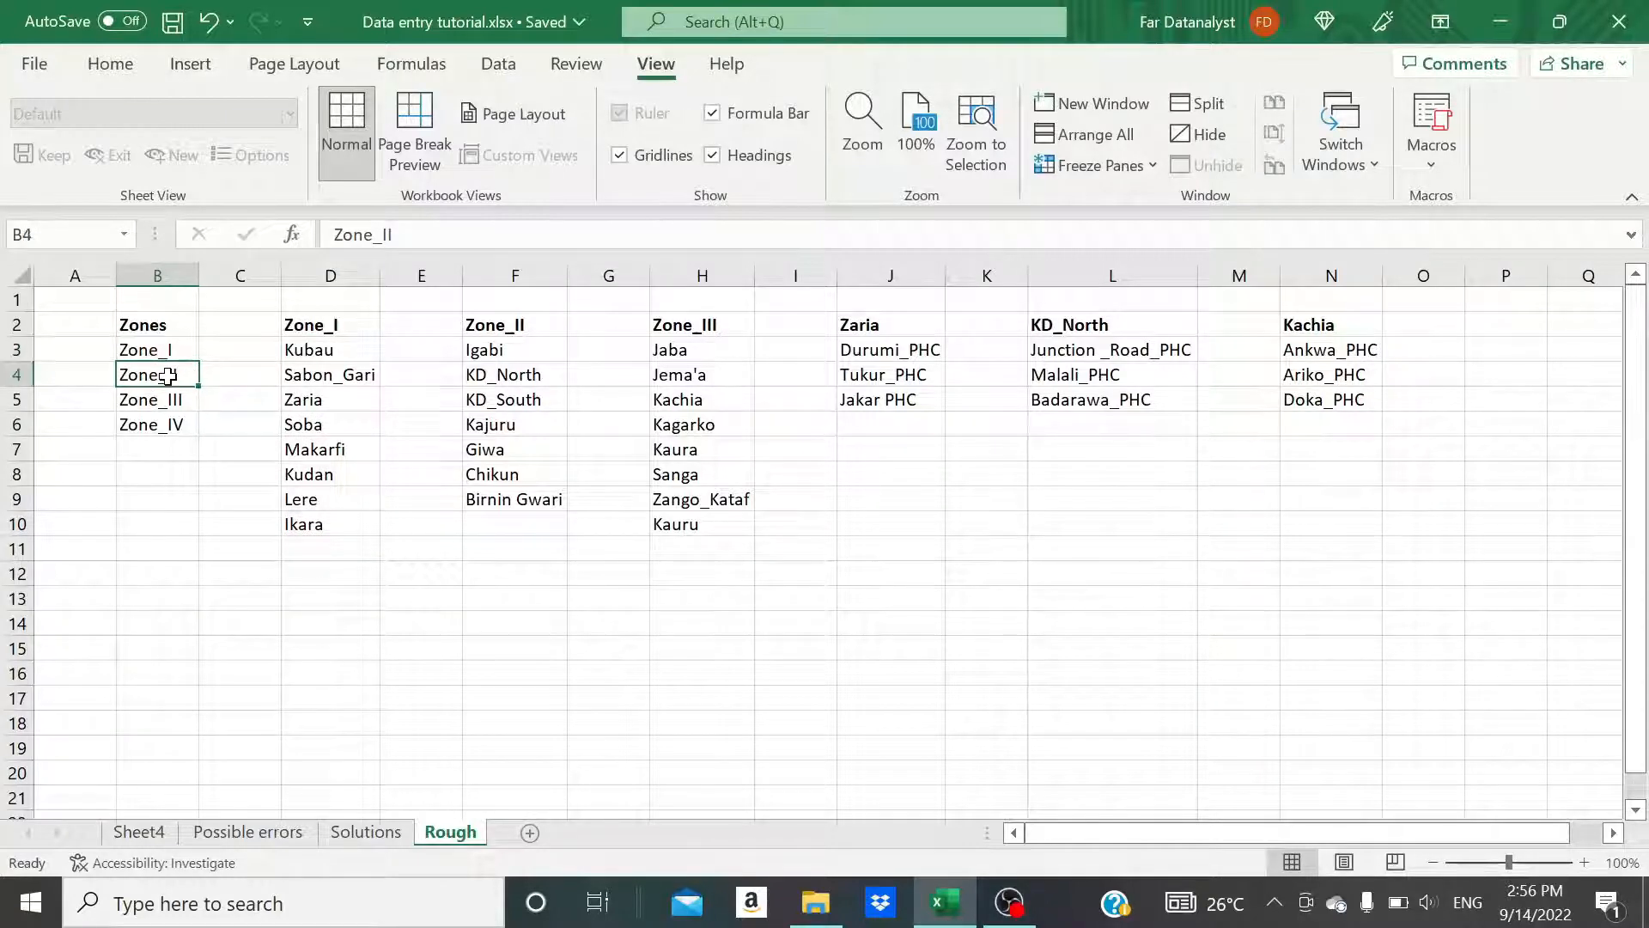
{"action": "left_click", "coordinate": [163, 400]}
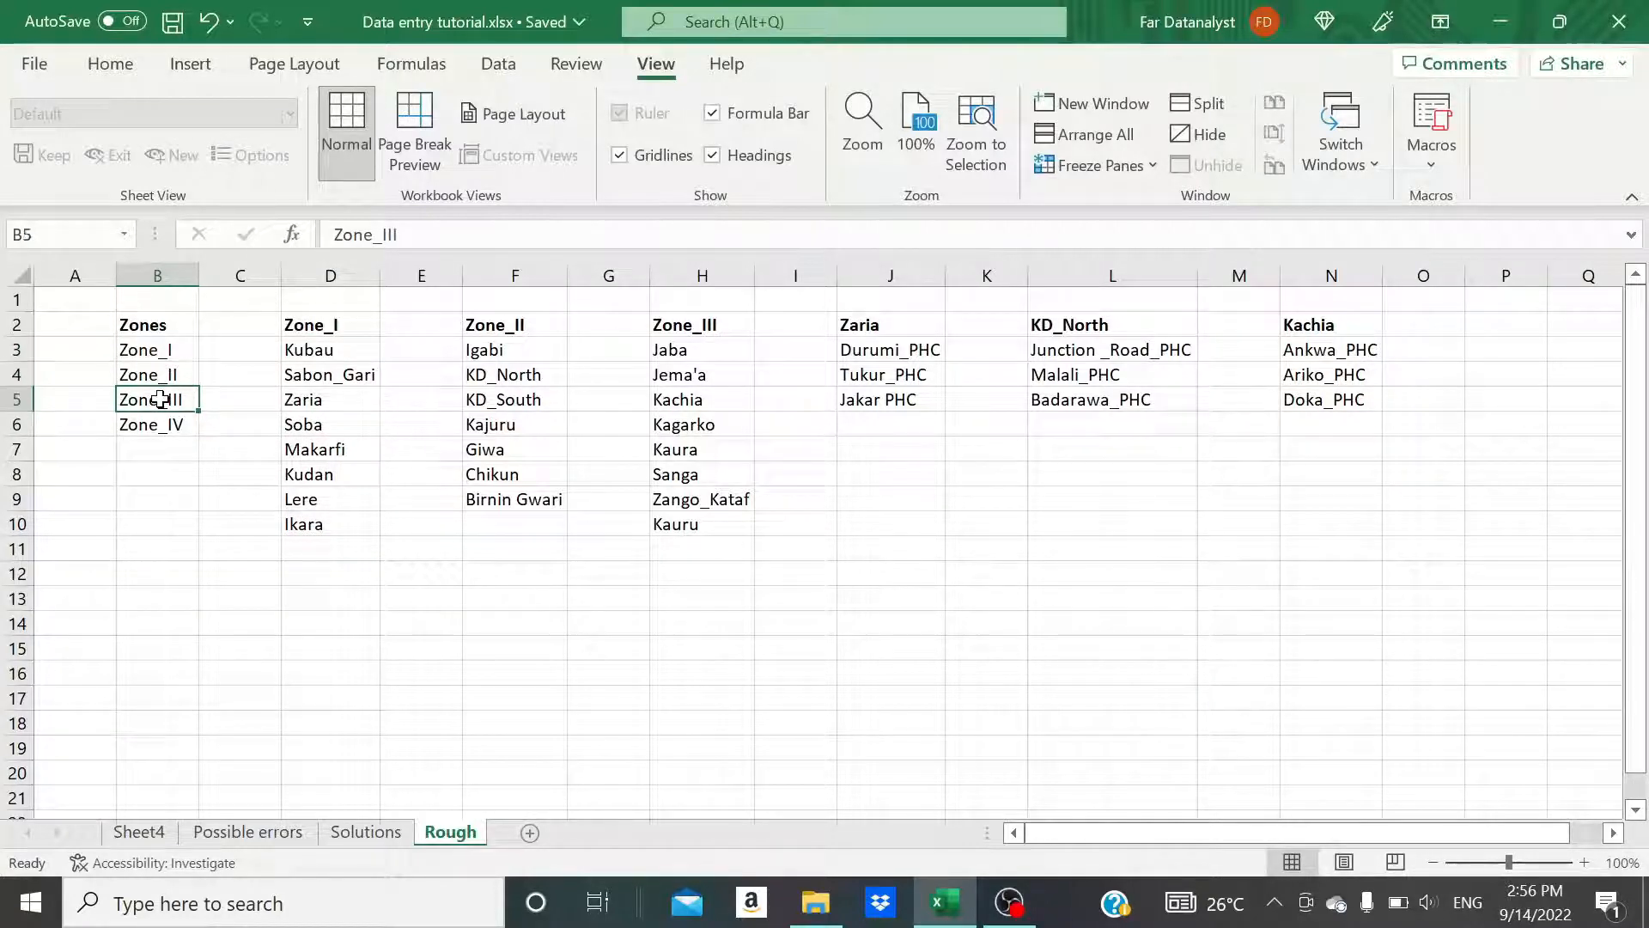
Select the LGA entries under the Zone_I heading, from Kubau to Ikara
{"action": "left_click", "coordinate": [322, 351]}
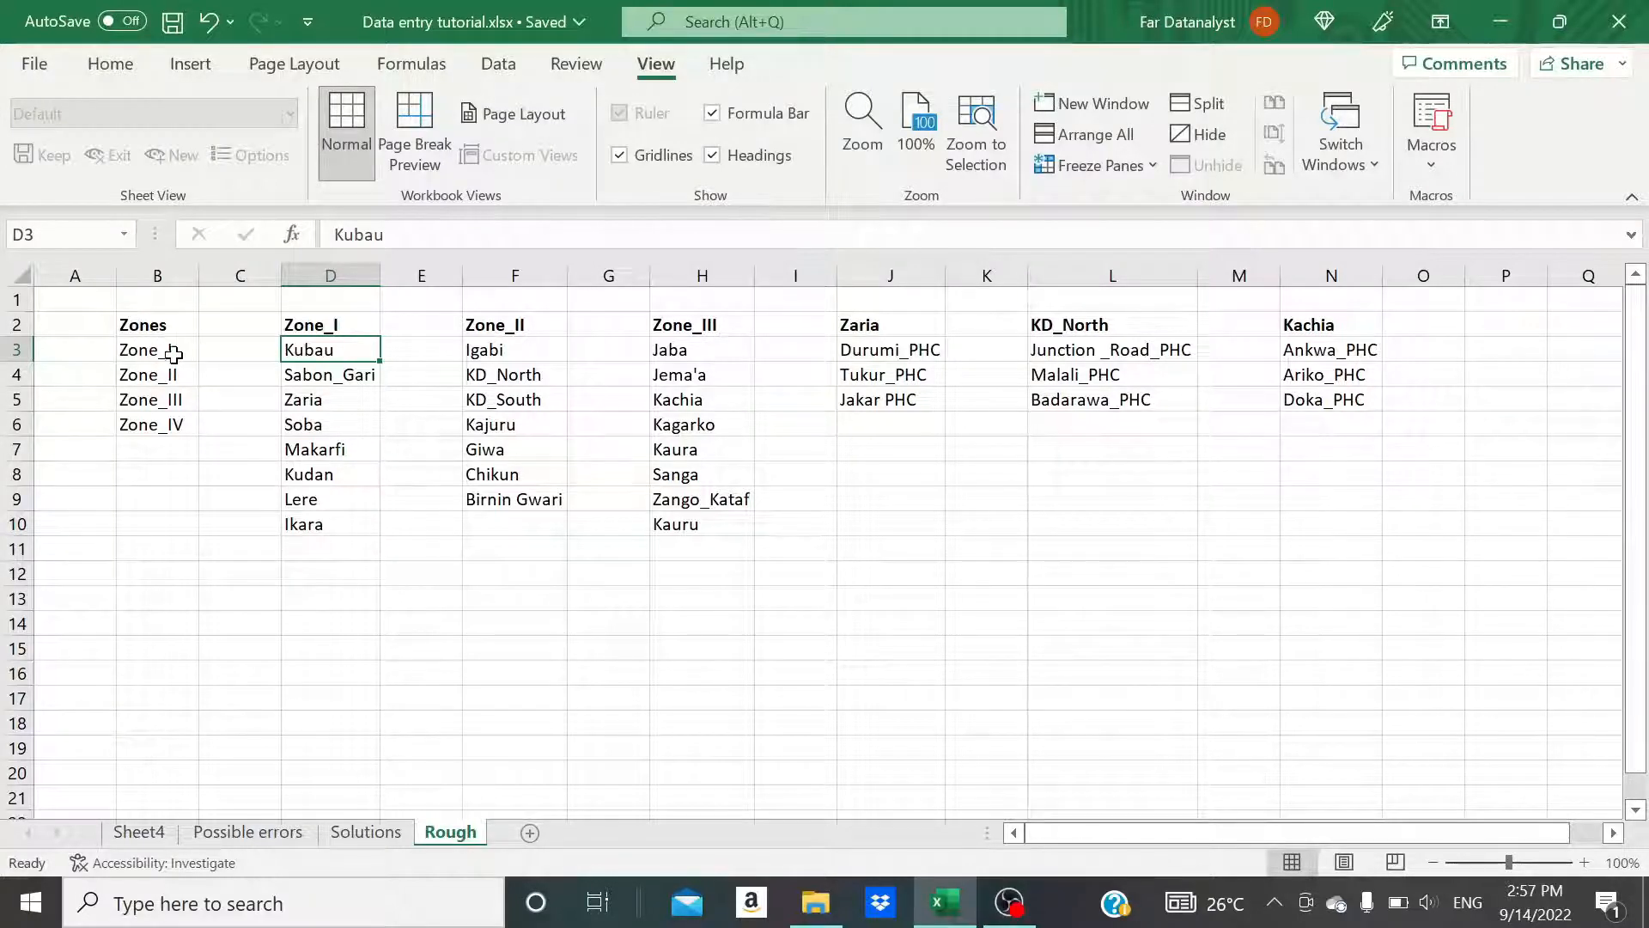
{"action": "key", "text": "shift+Down"}
{"action": "key", "text": "shift+Down"}
{"action": "key", "text": "shift+Down"}
{"action": "key", "text": "shift+Down"}
{"action": "key", "text": "shift+Down"}
{"action": "key", "text": "shift+Down"}
{"action": "key", "text": "shift+Down"}
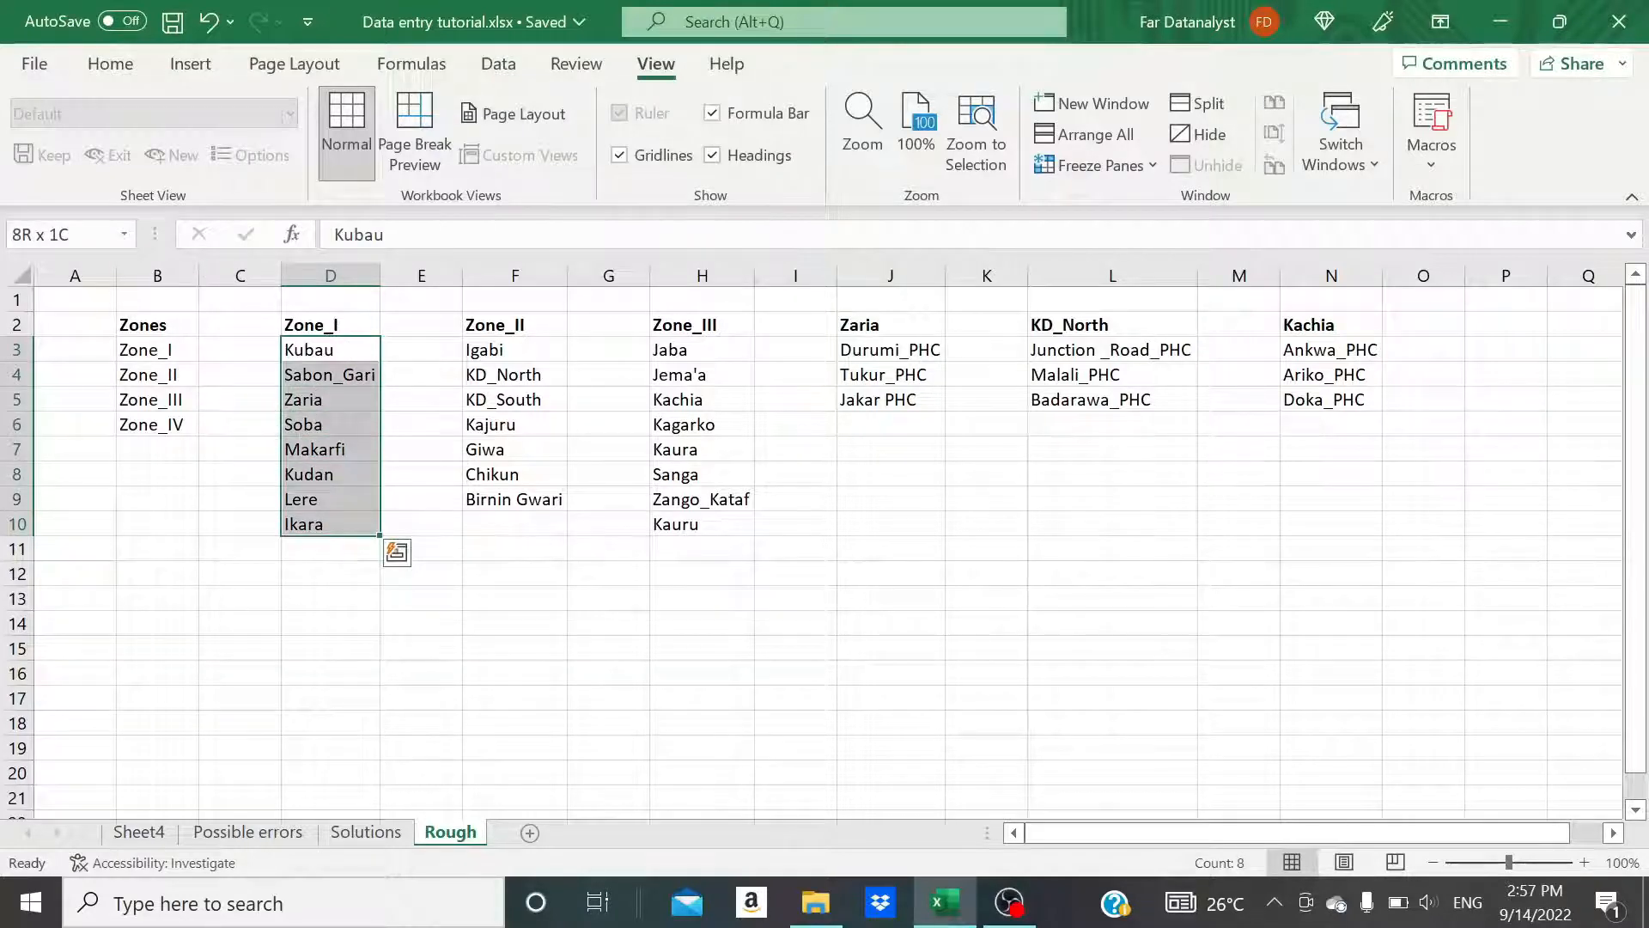
Try to name the selected Zone_I LGA range "Zone I" with a space, and dismiss the alert
{"action": "left_click", "coordinate": [51, 234]}
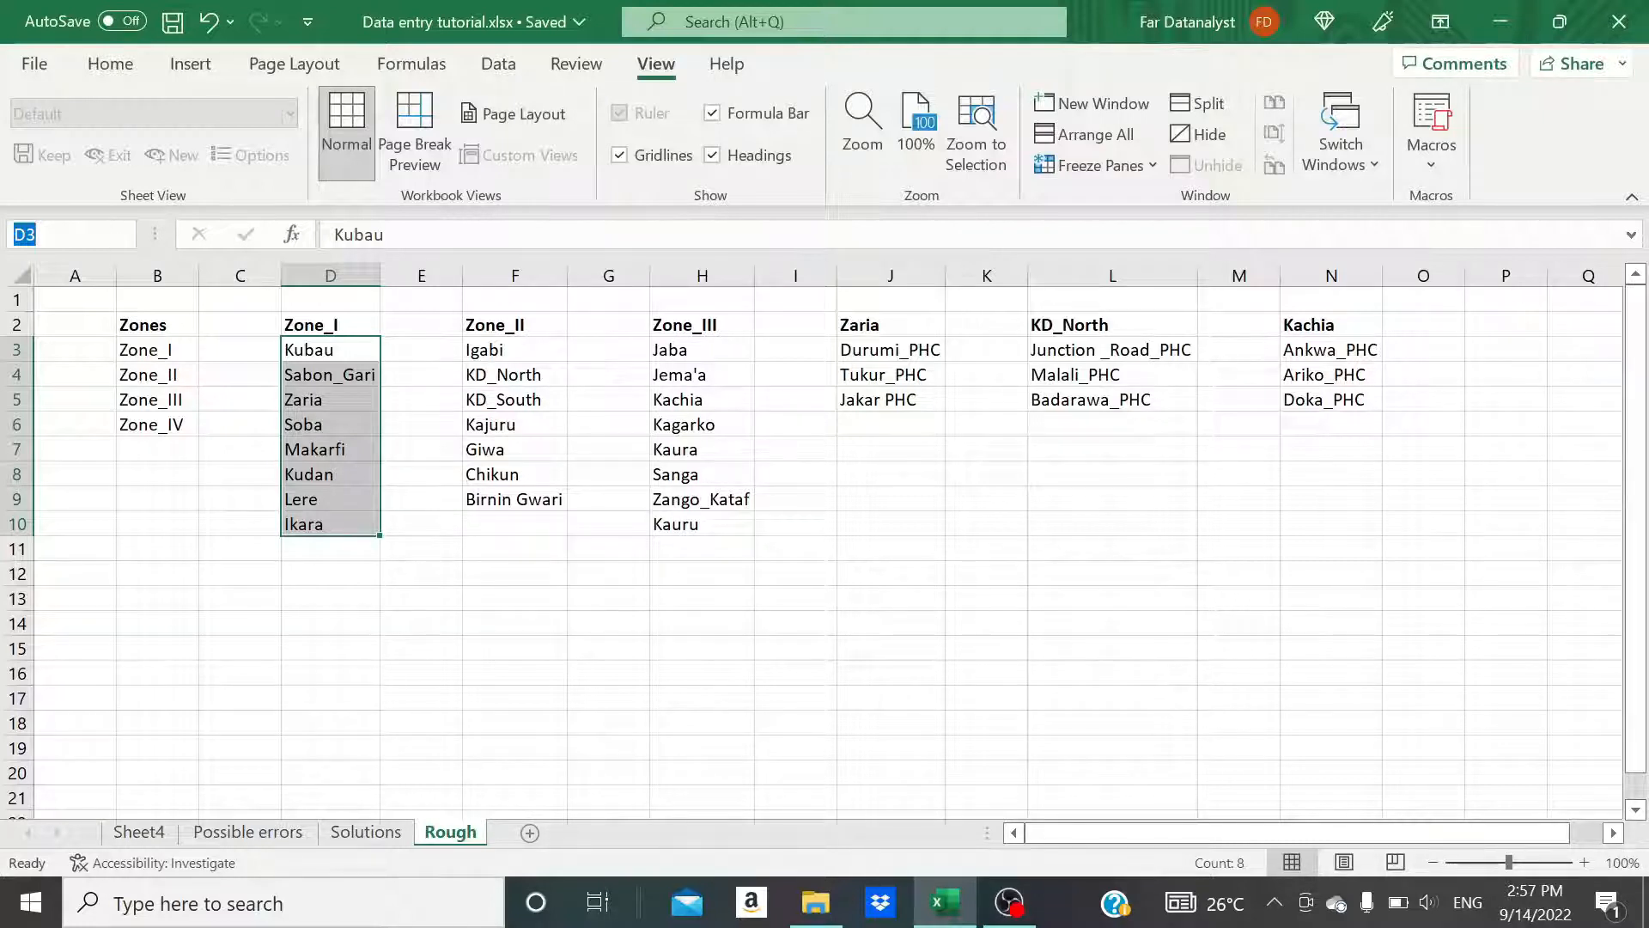
{"action": "type", "text": "Zone I"}
{"action": "key", "text": "Return"}
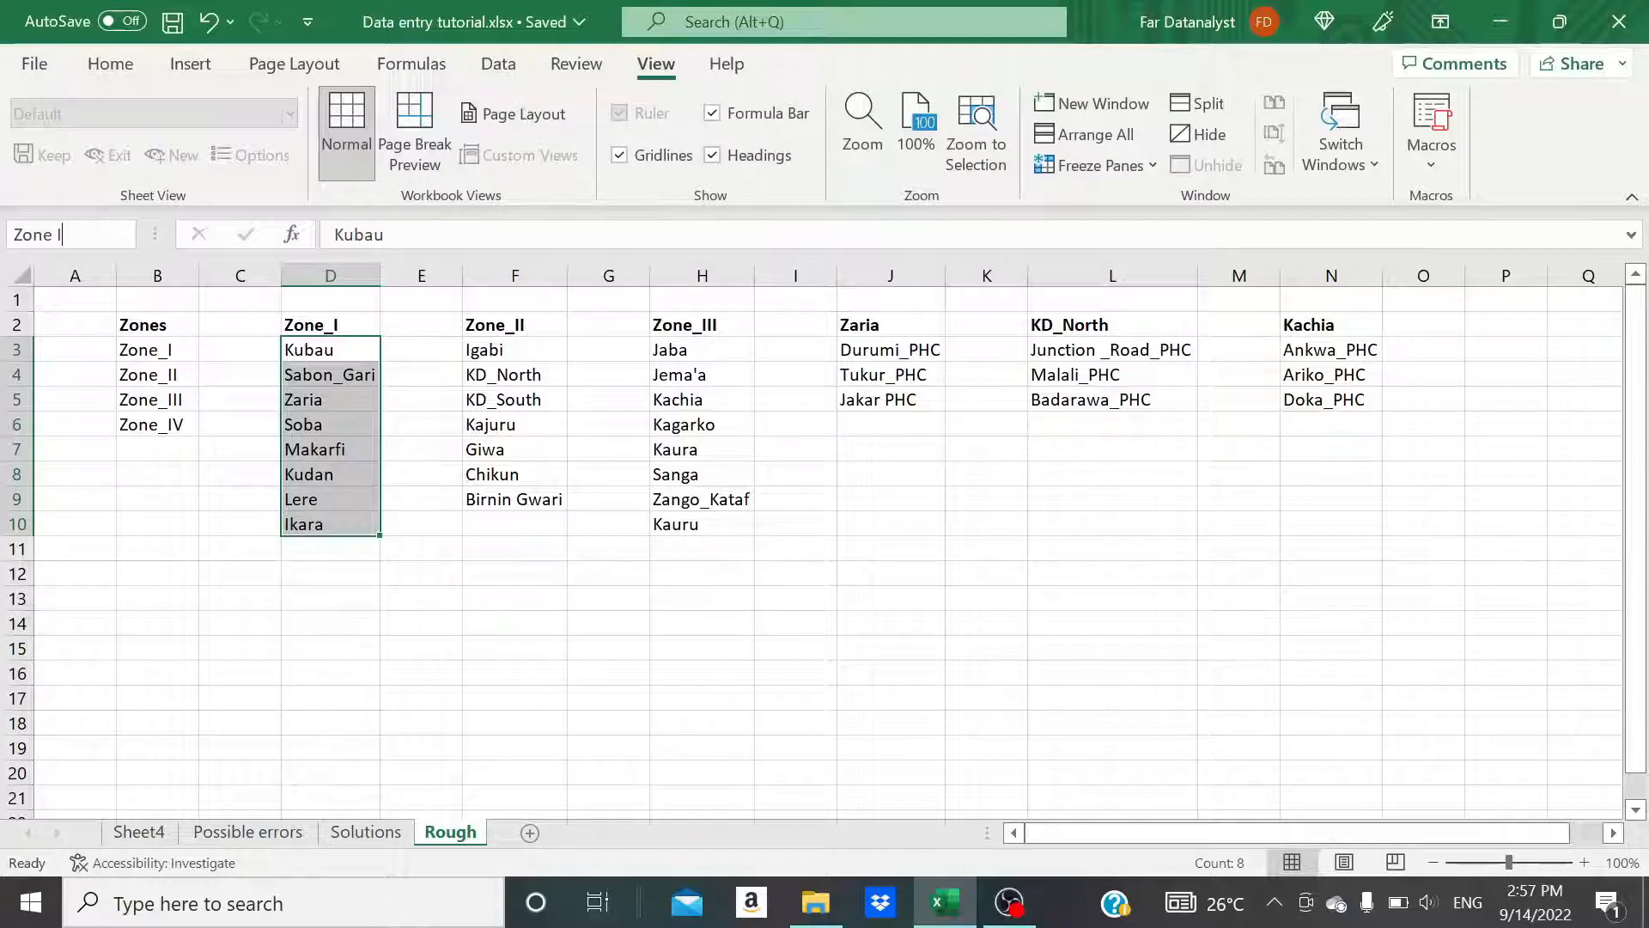
{"action": "key", "text": "Return"}
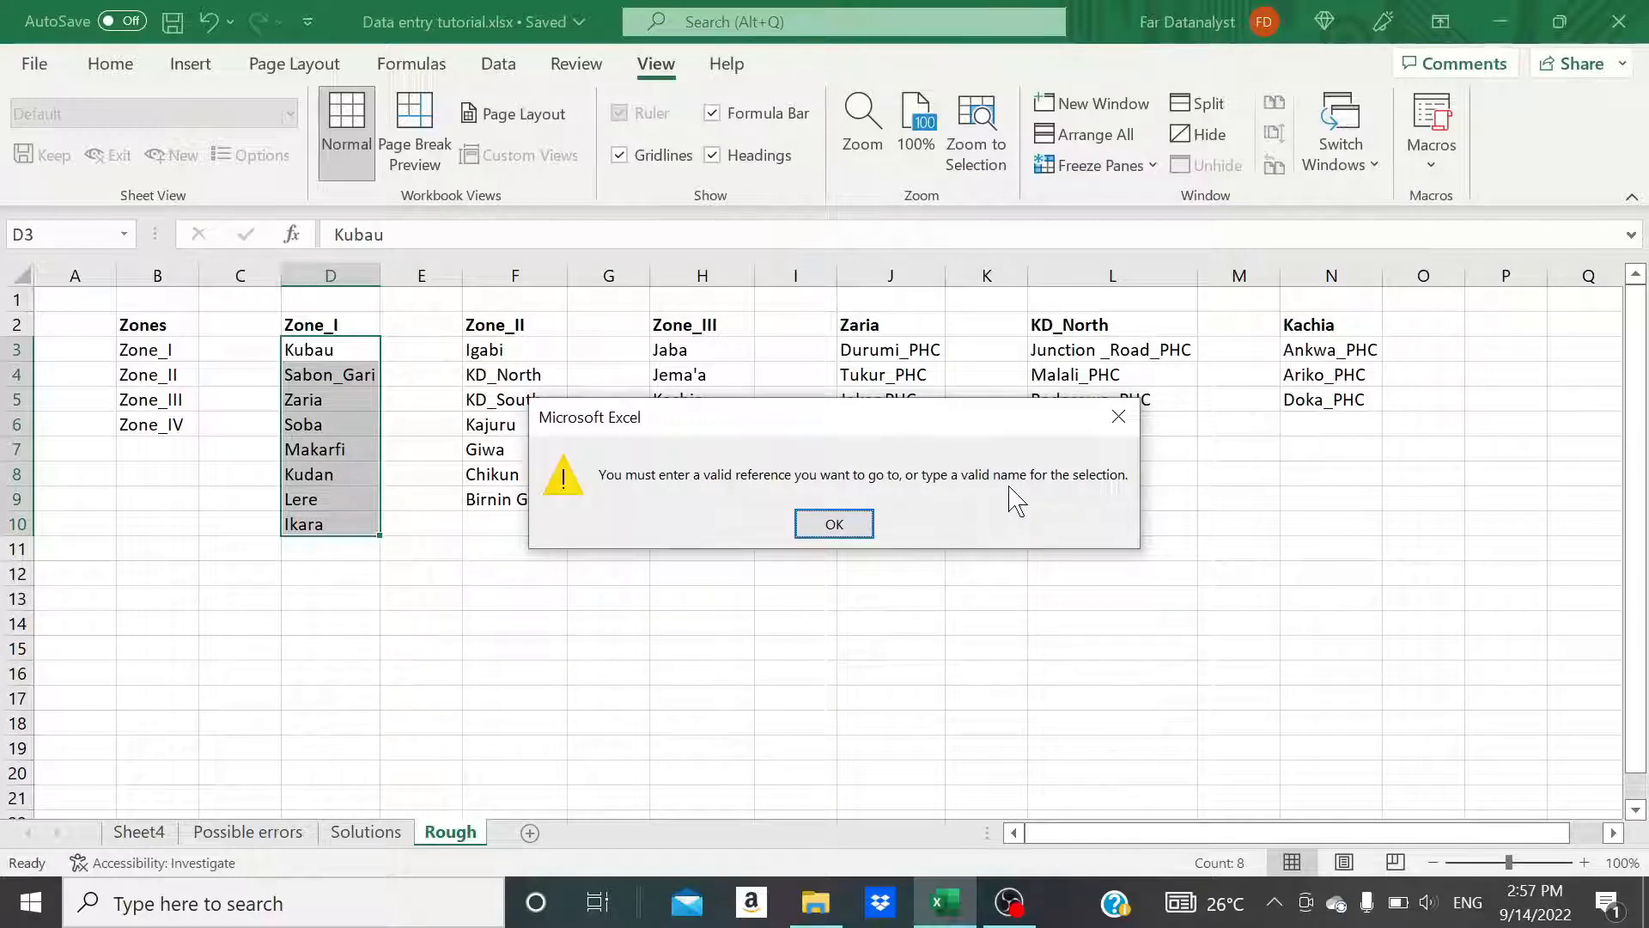
{"action": "left_click", "coordinate": [832, 526]}
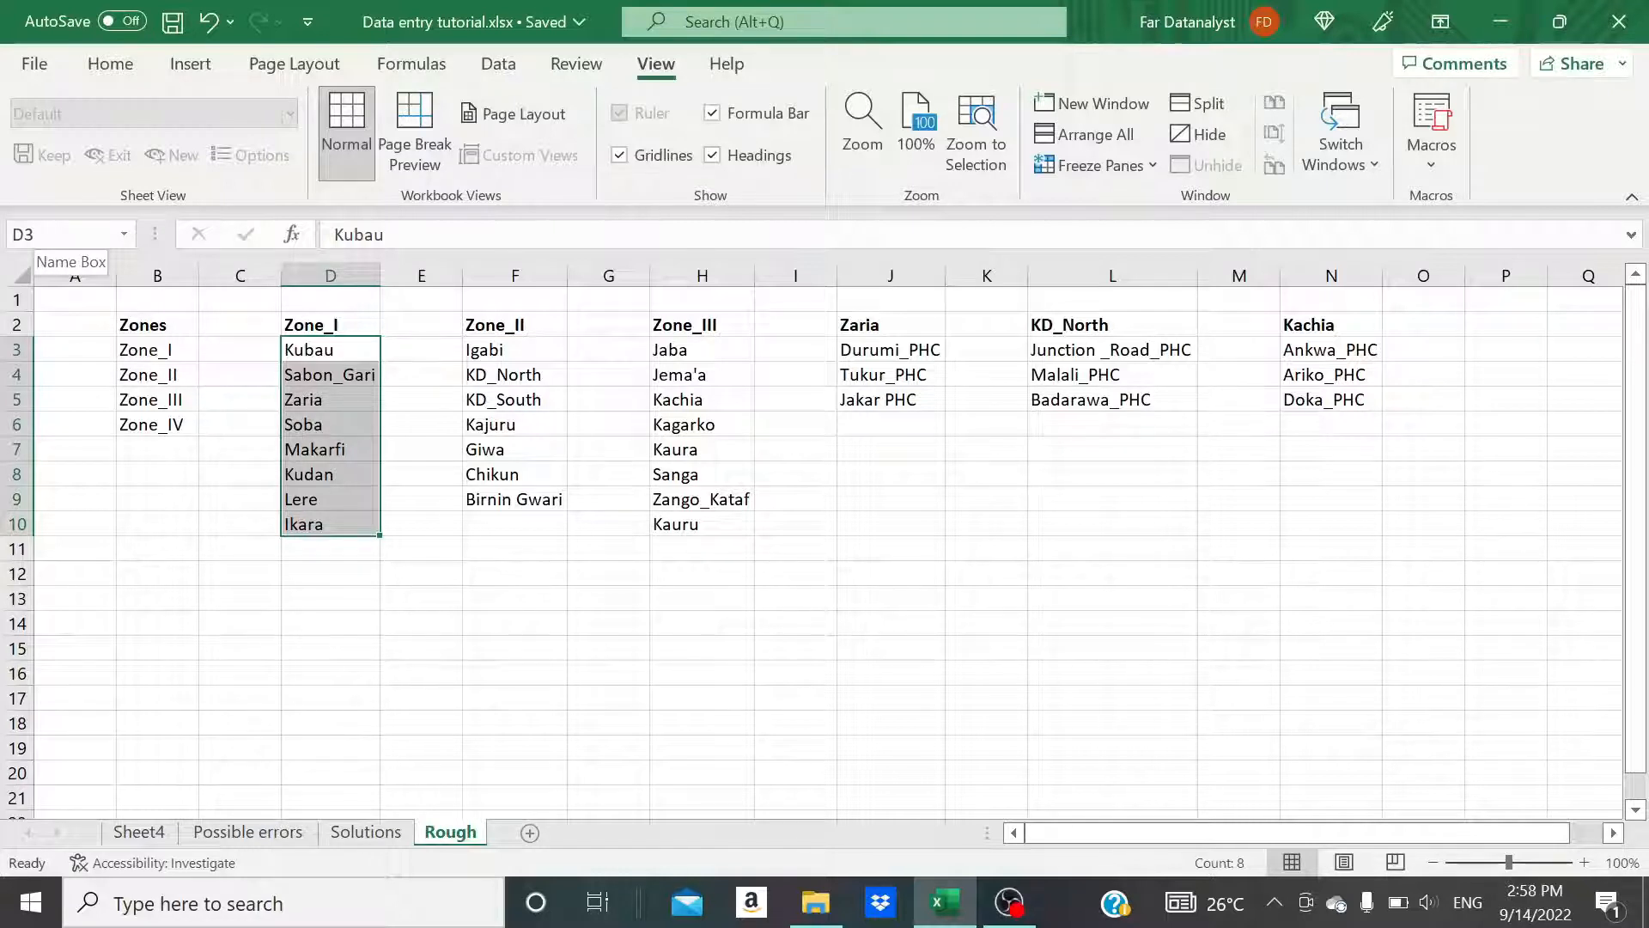
Name the selected LGA range from Kubau to Ikara Zone_I, using an underscore
{"action": "left_click", "coordinate": [60, 234]}
{"action": "type", "text": "Zone_I"}
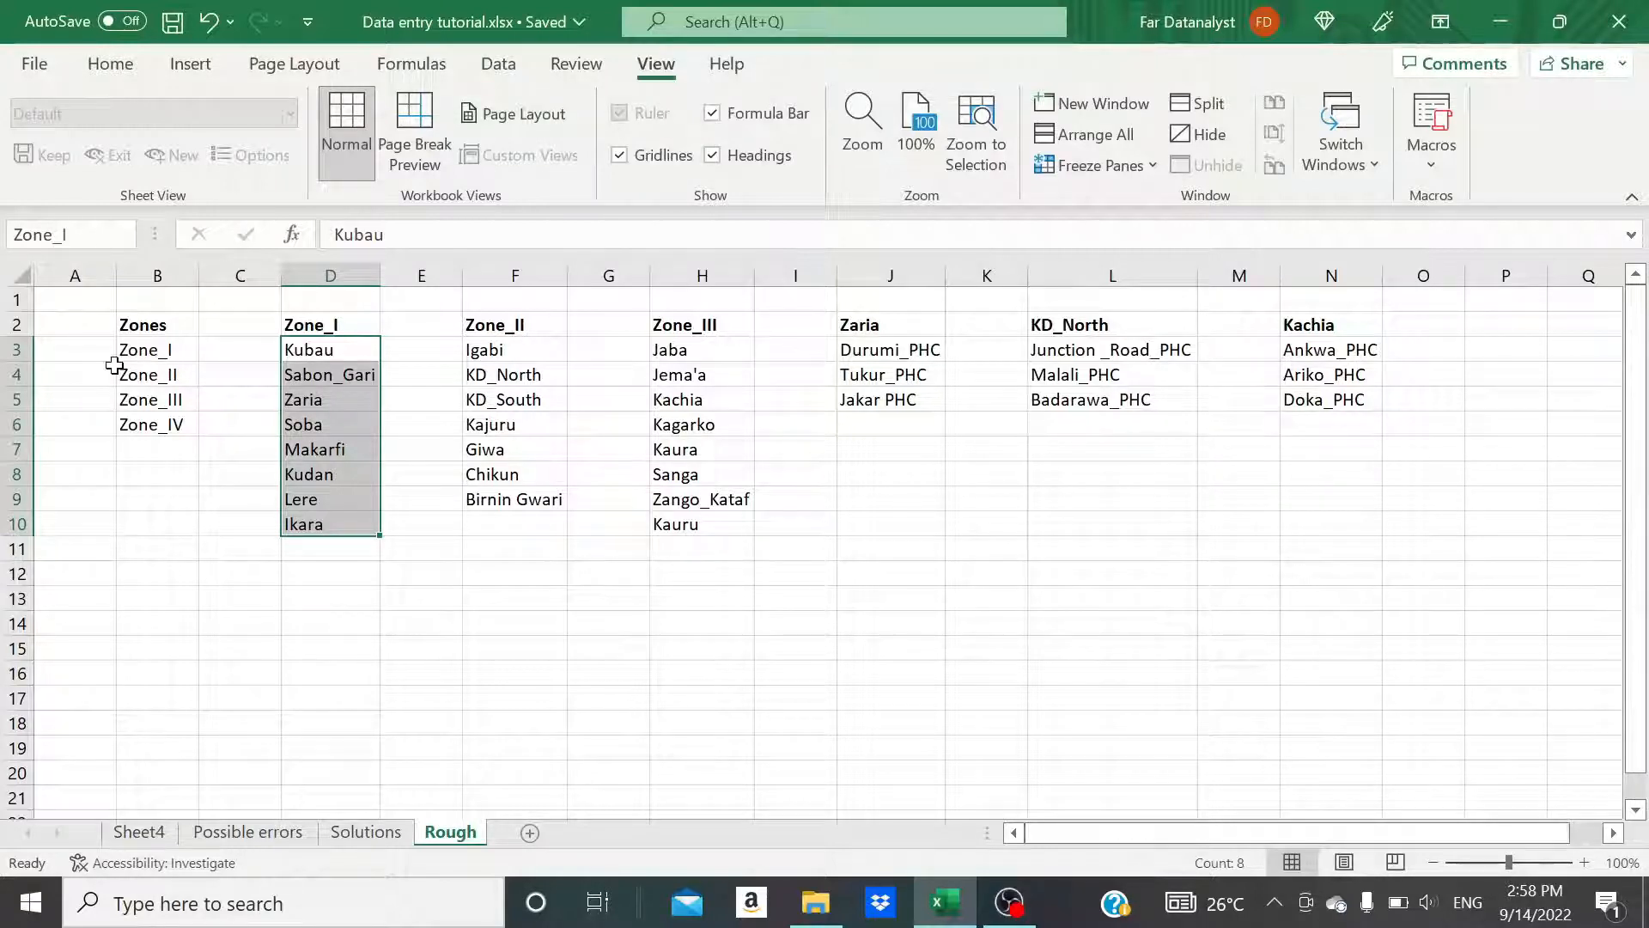
{"action": "key", "text": "Return"}
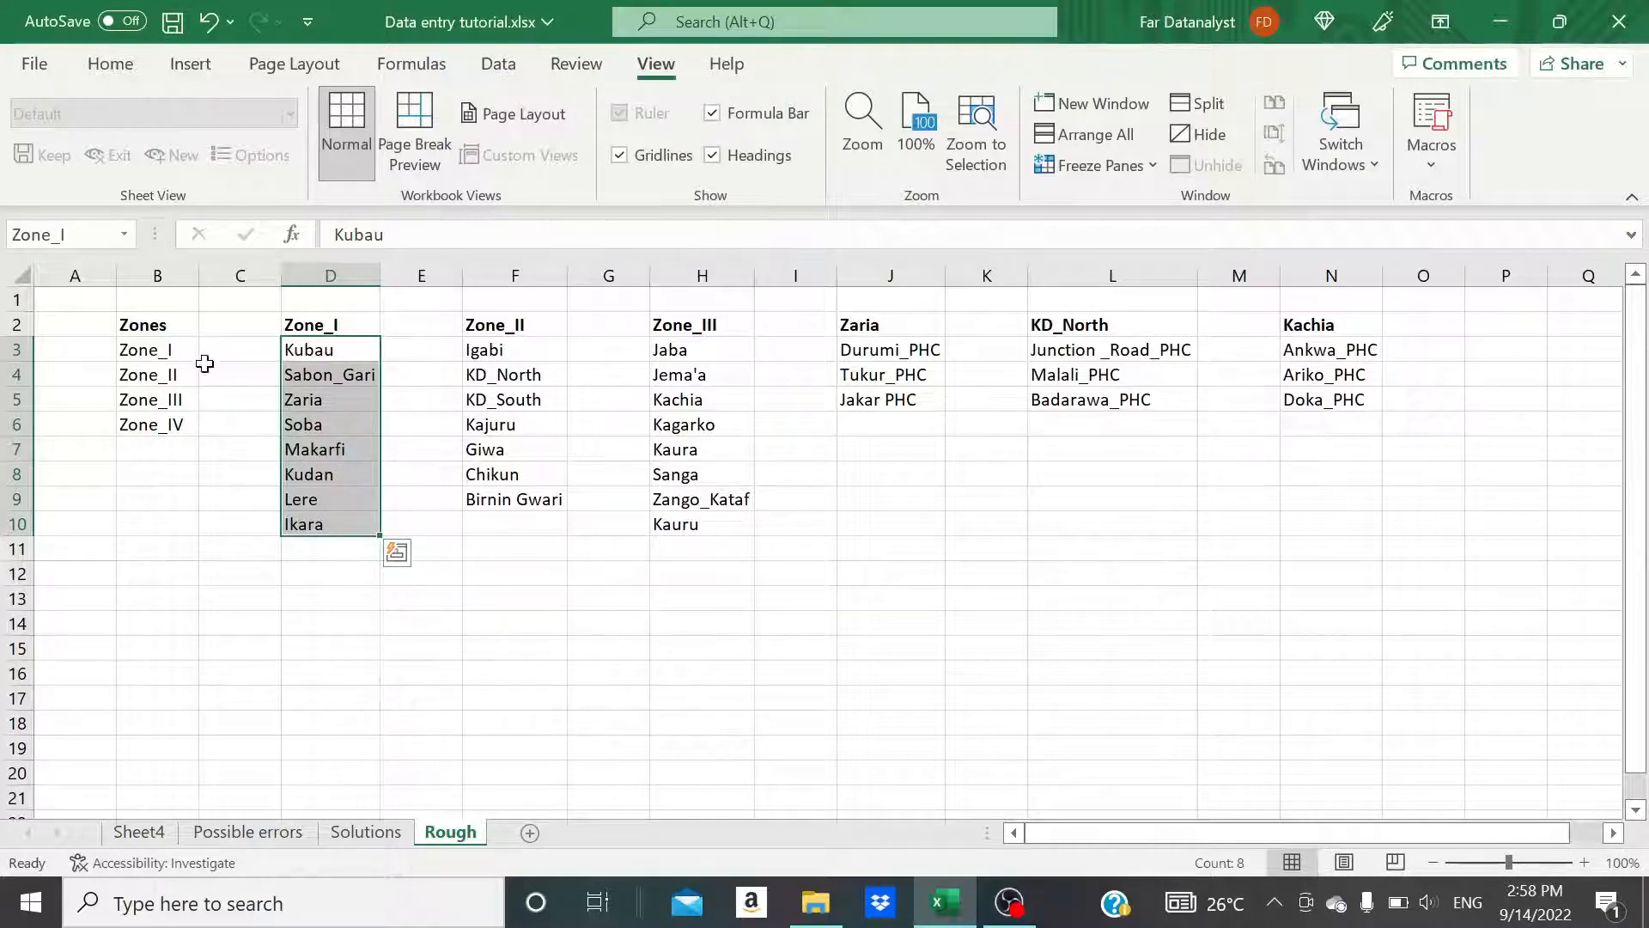
Check the Zone_I entry in the Zones column against its LGA list and the REGION entry on the Solutions sheet
{"action": "left_click", "coordinate": [167, 354]}
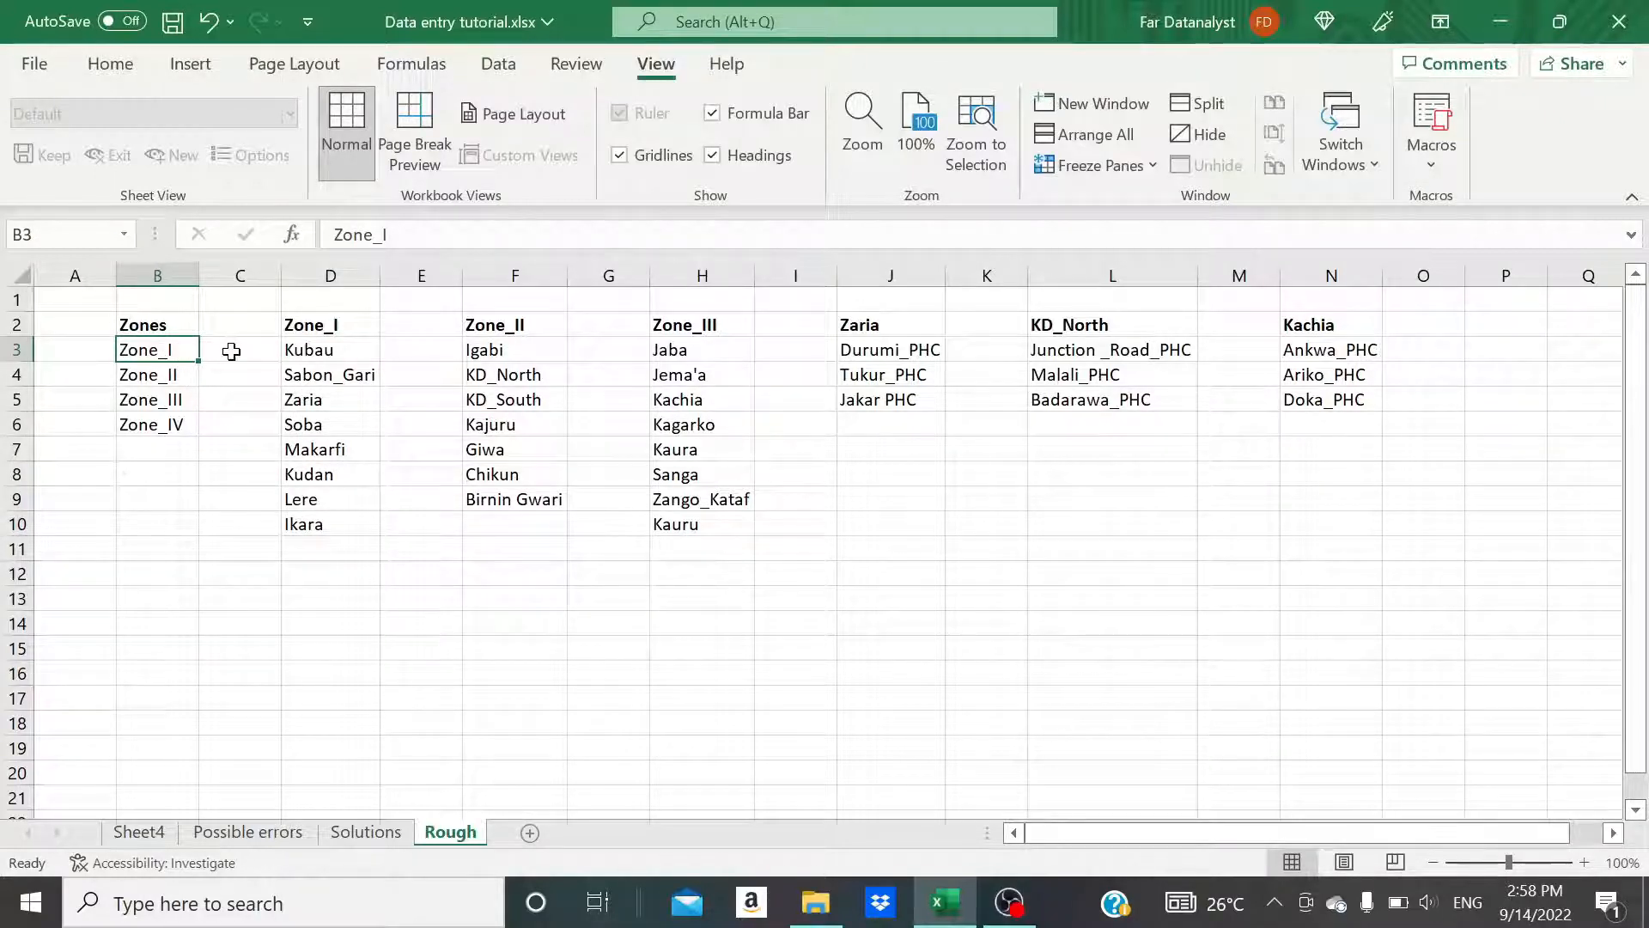
{"action": "left_click", "coordinate": [303, 353]}
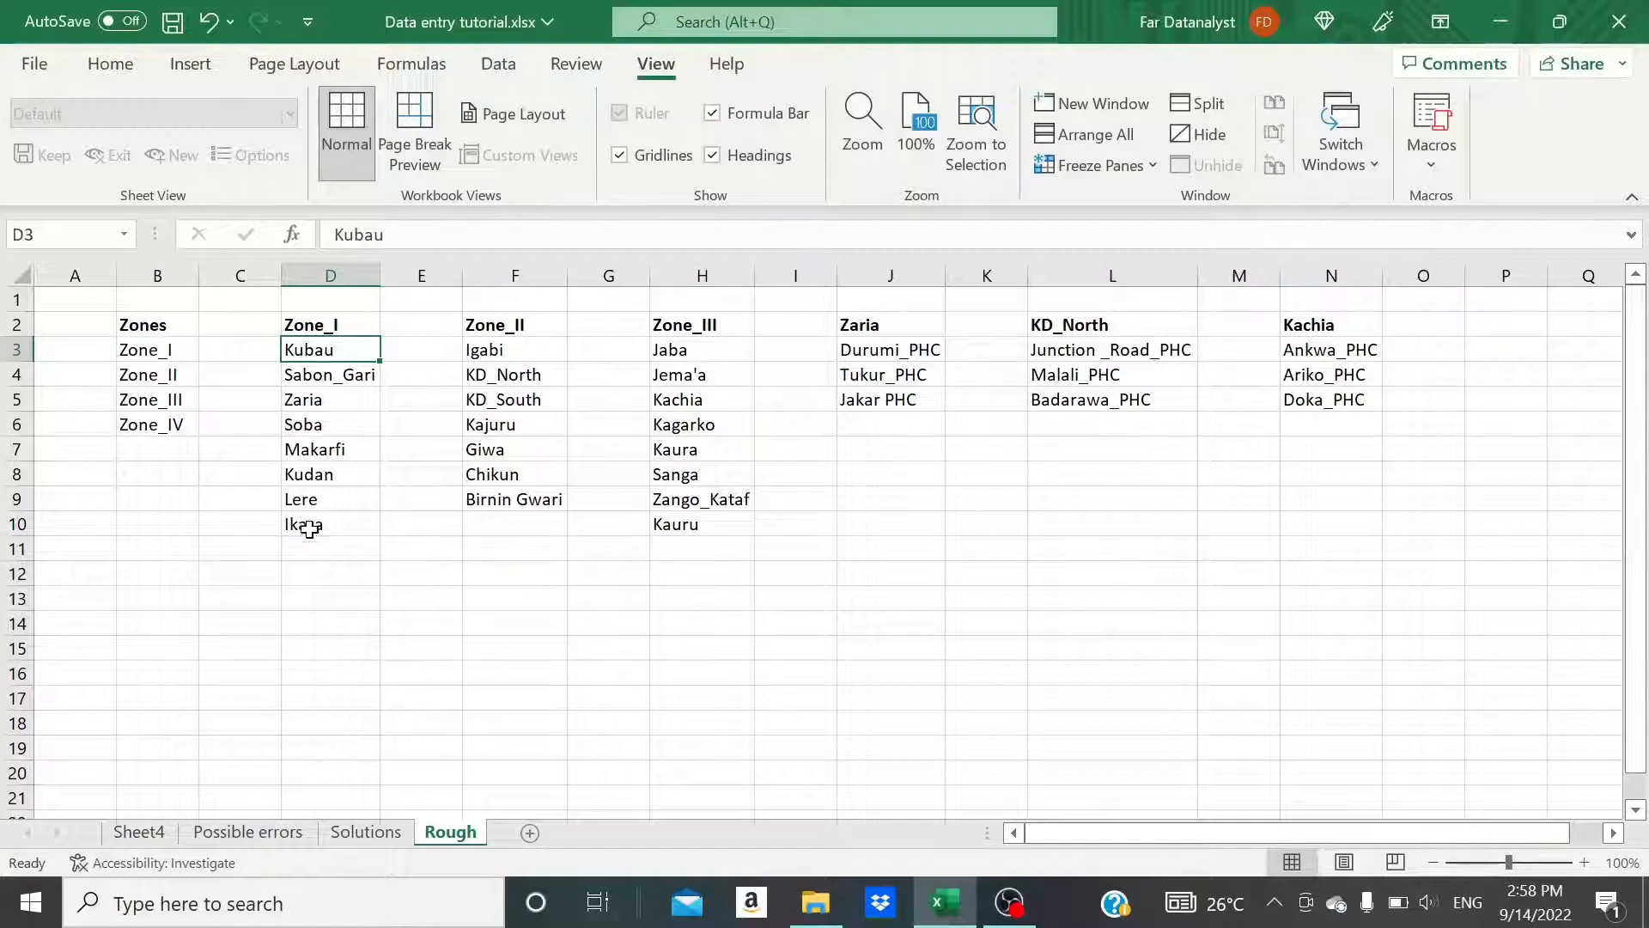
{"action": "left_click", "coordinate": [34, 233]}
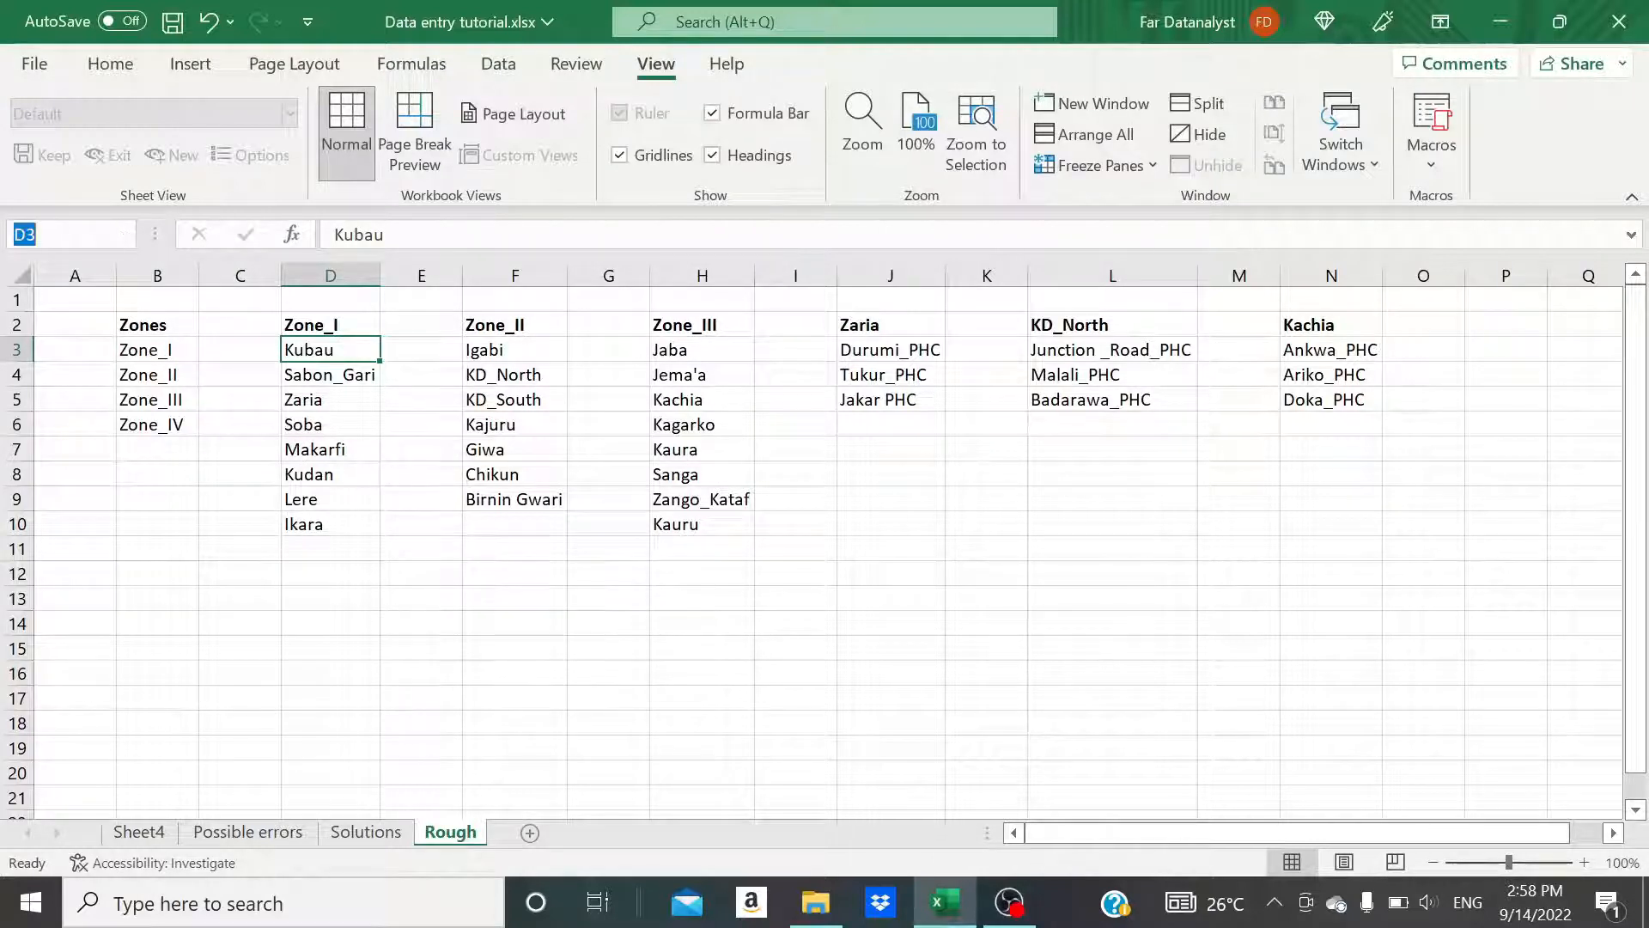
{"action": "type", "text": "Zone_II"}
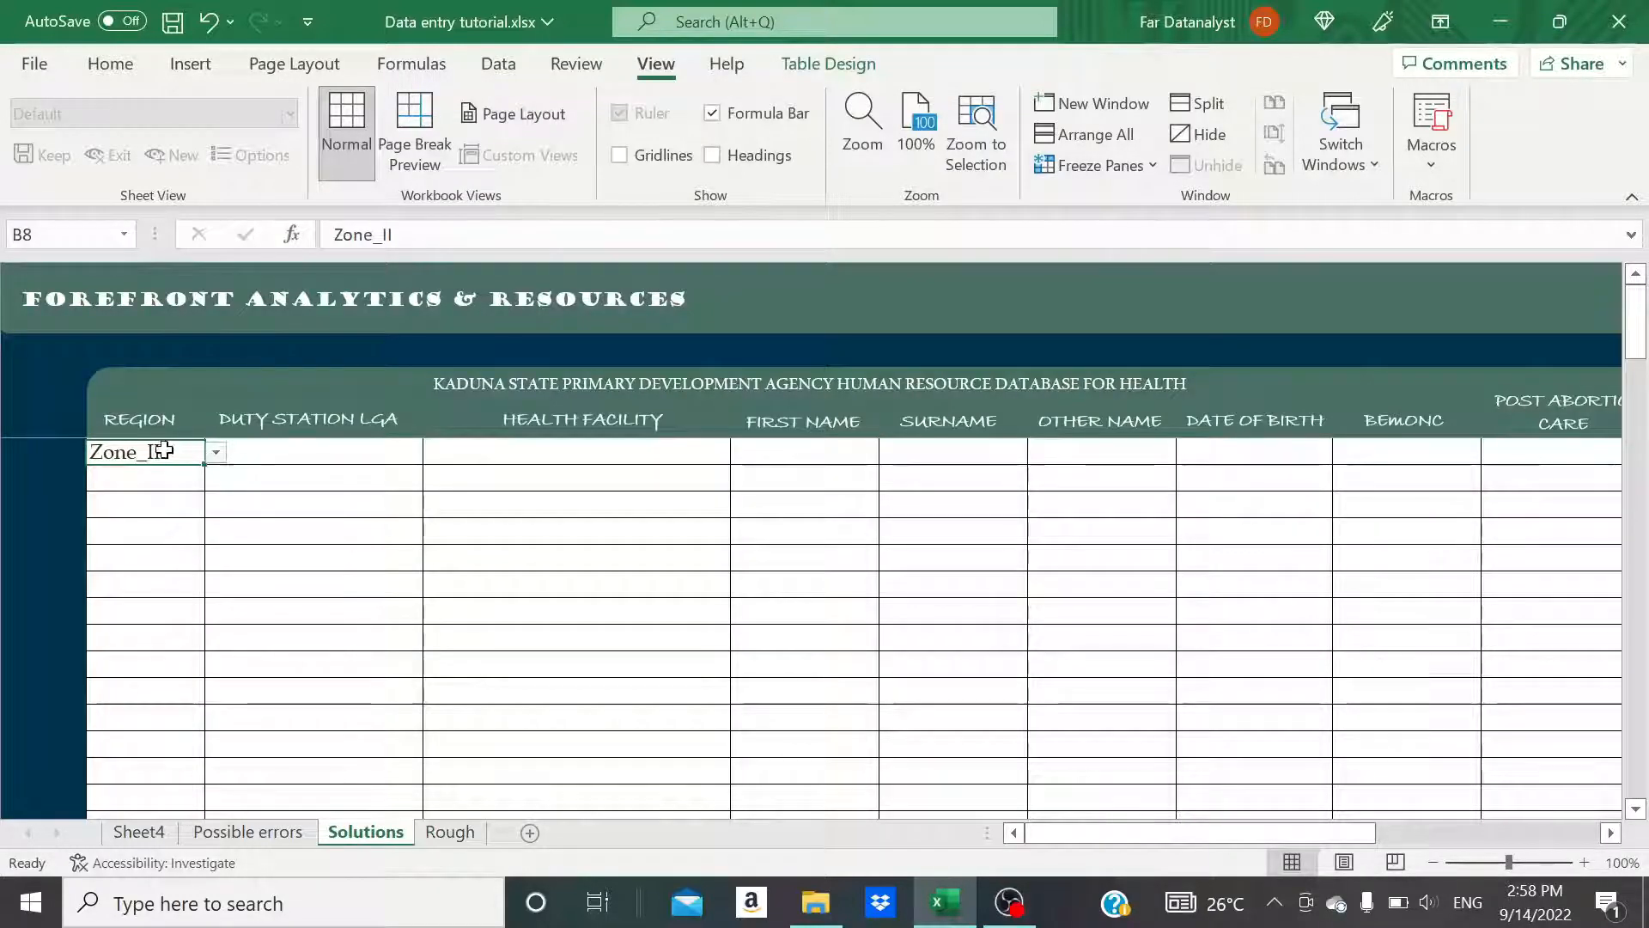
{"action": "left_click", "coordinate": [327, 449]}
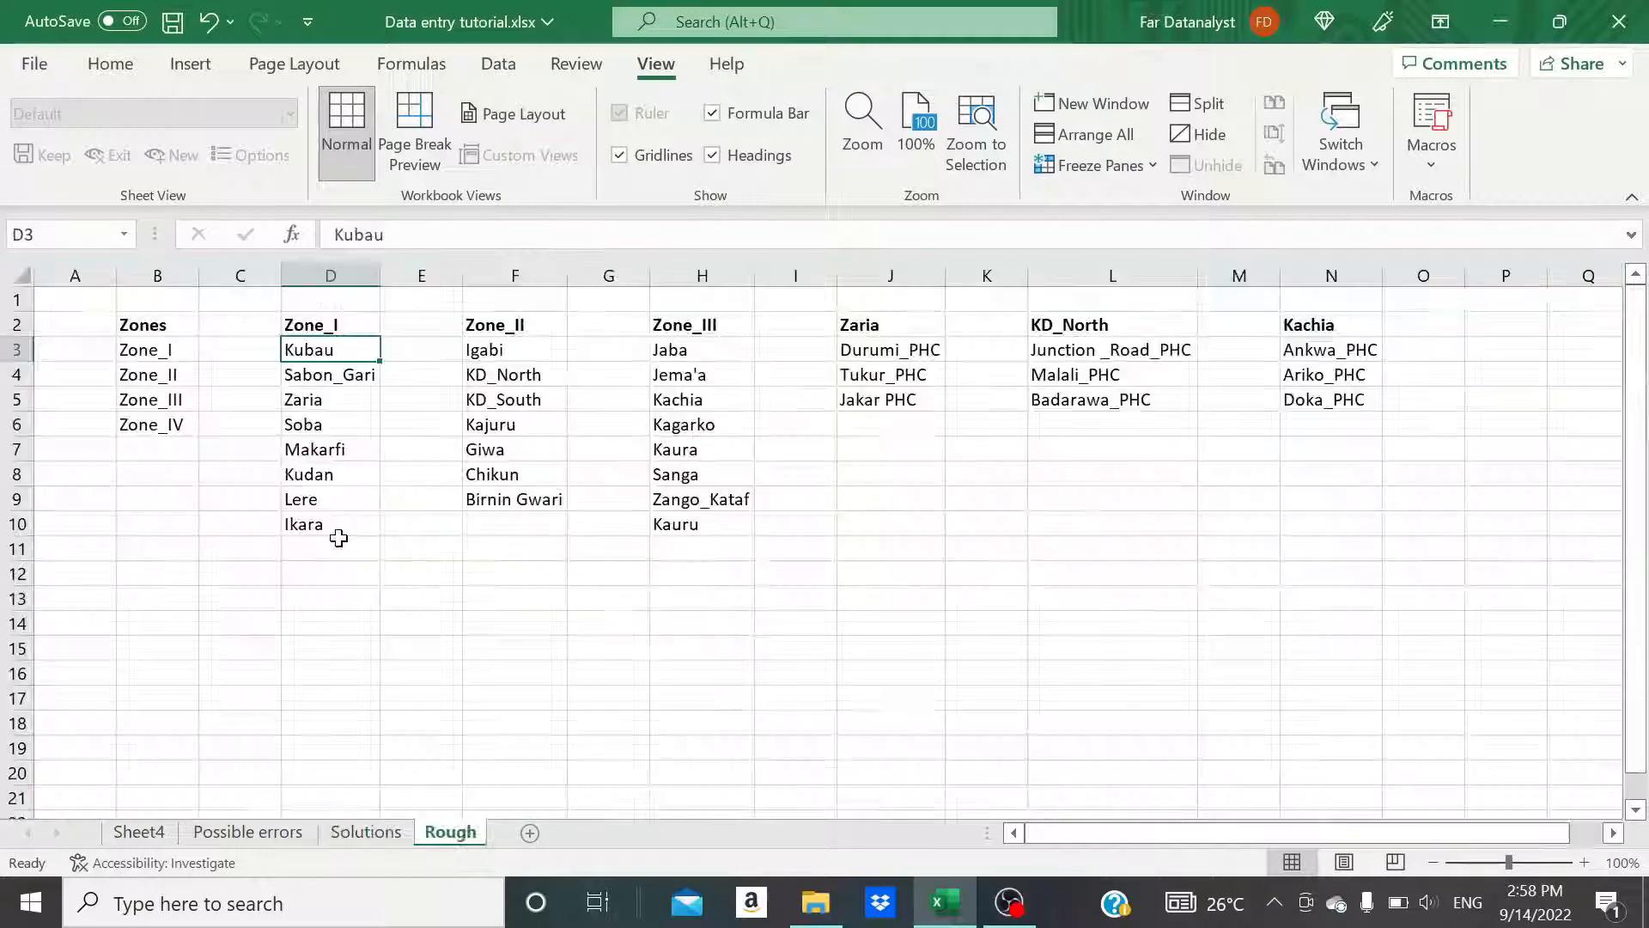
Name the LGA range from Igabi to Birnin Gwari on the Rough sheet Zone_II
{"action": "left_click", "coordinate": [519, 358]}
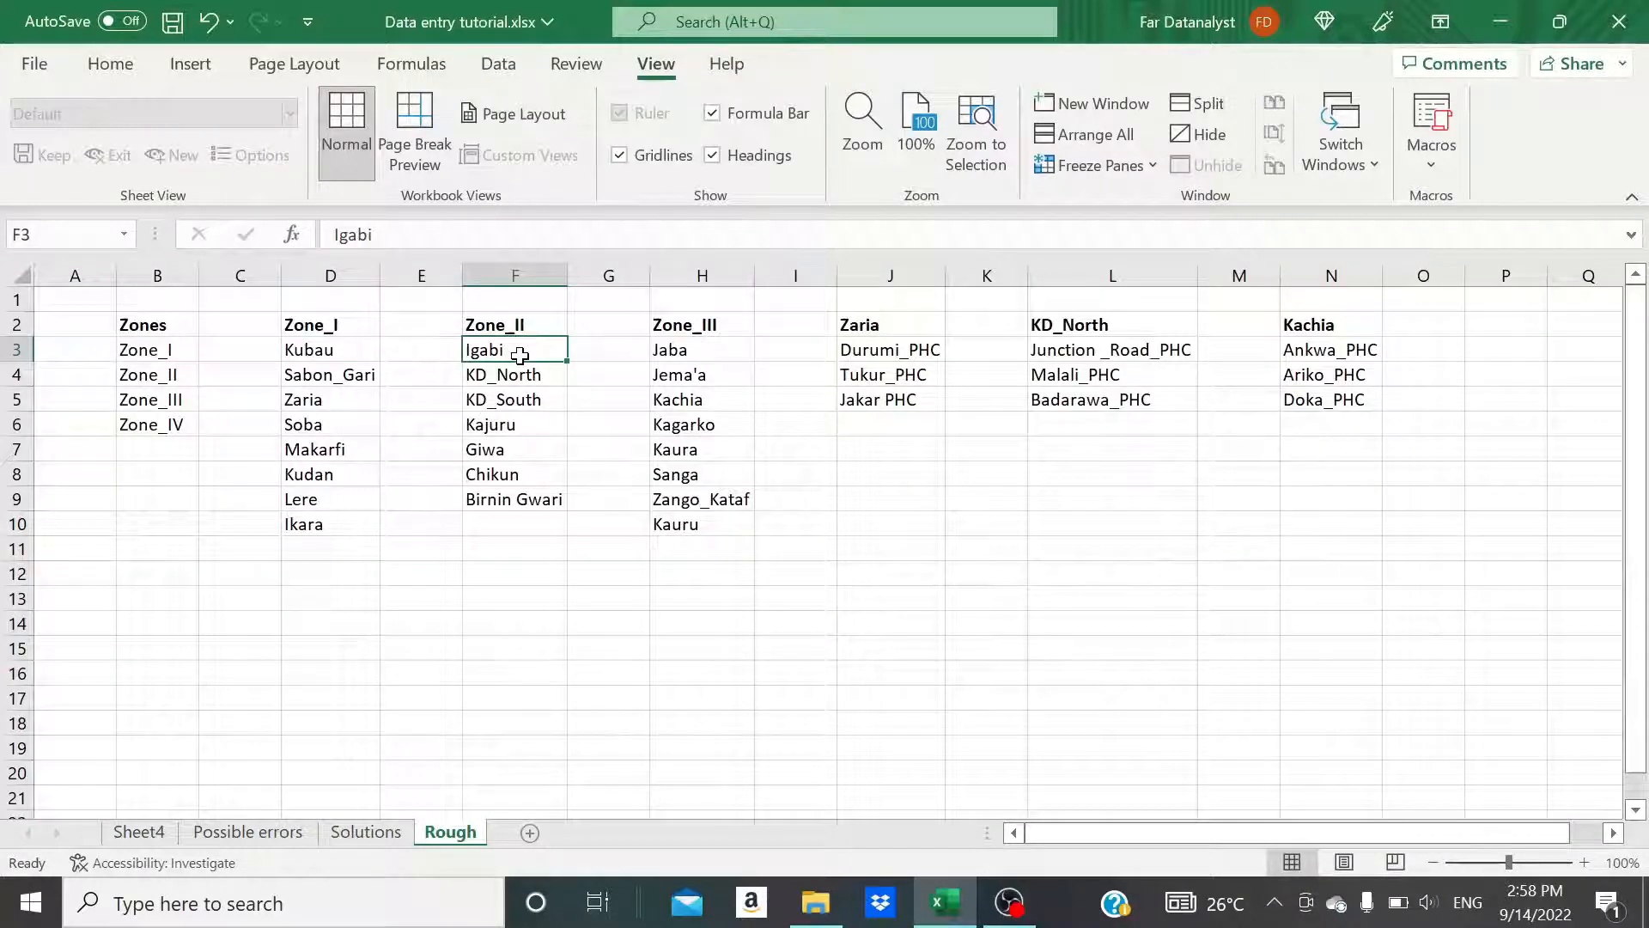
{"action": "key", "text": "shift+Down"}
{"action": "key", "text": "shift+Down"}
{"action": "key", "text": "shift+Down"}
{"action": "key", "text": "shift+Down"}
{"action": "key", "text": "shift+Down"}
{"action": "key", "text": "shift+Down"}
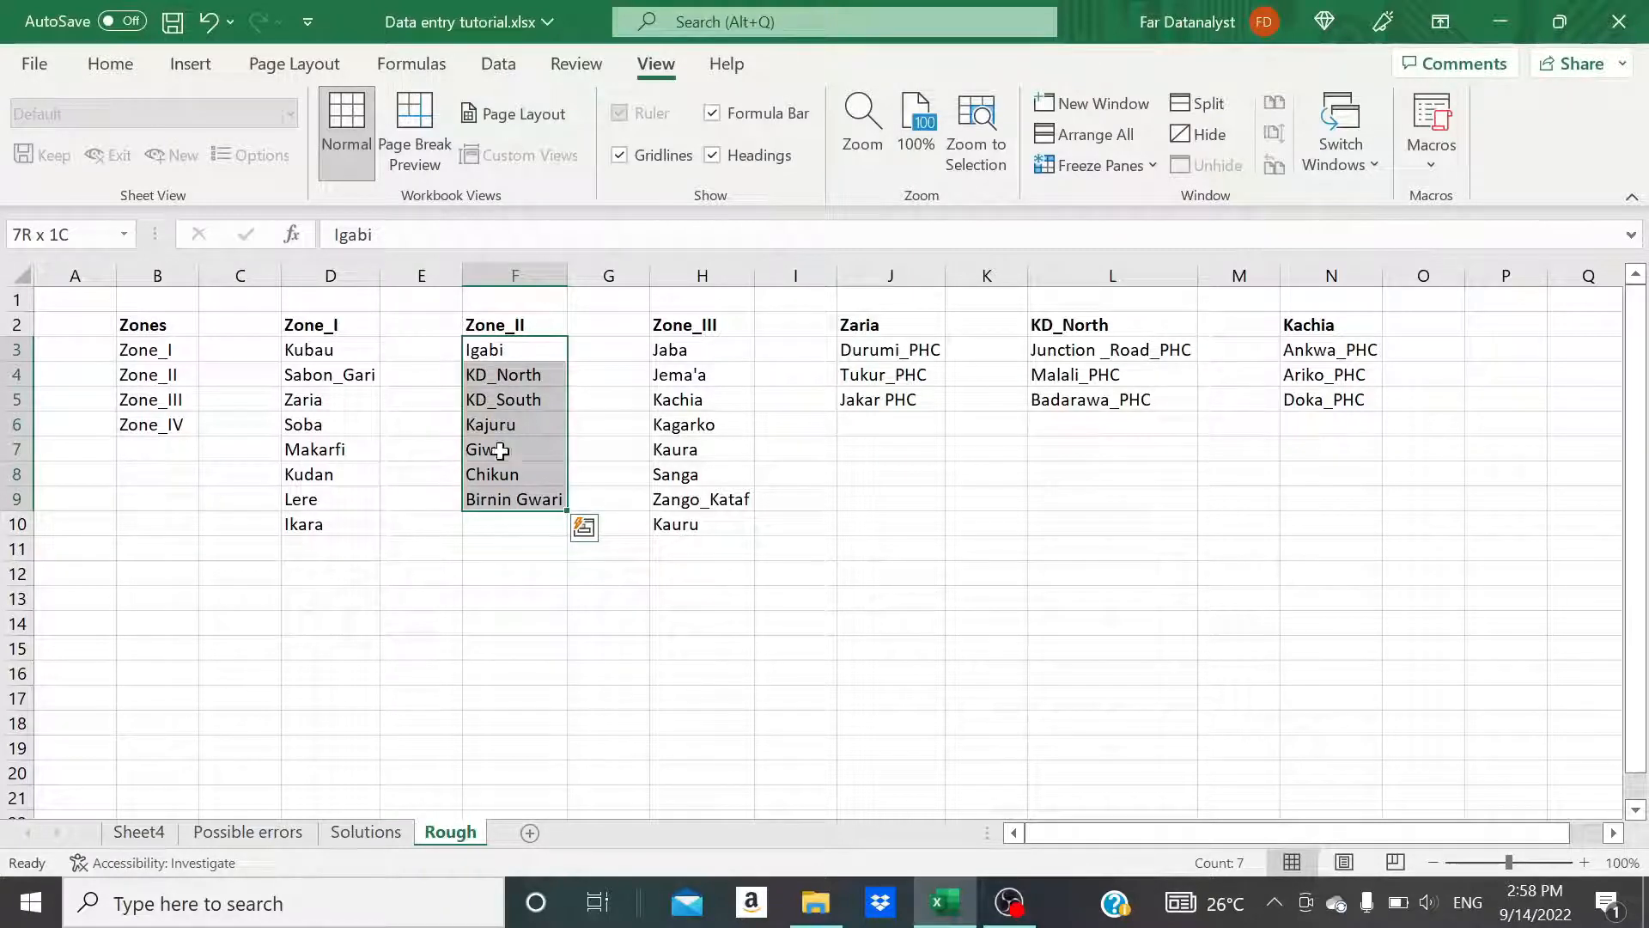
{"action": "left_click", "coordinate": [69, 234]}
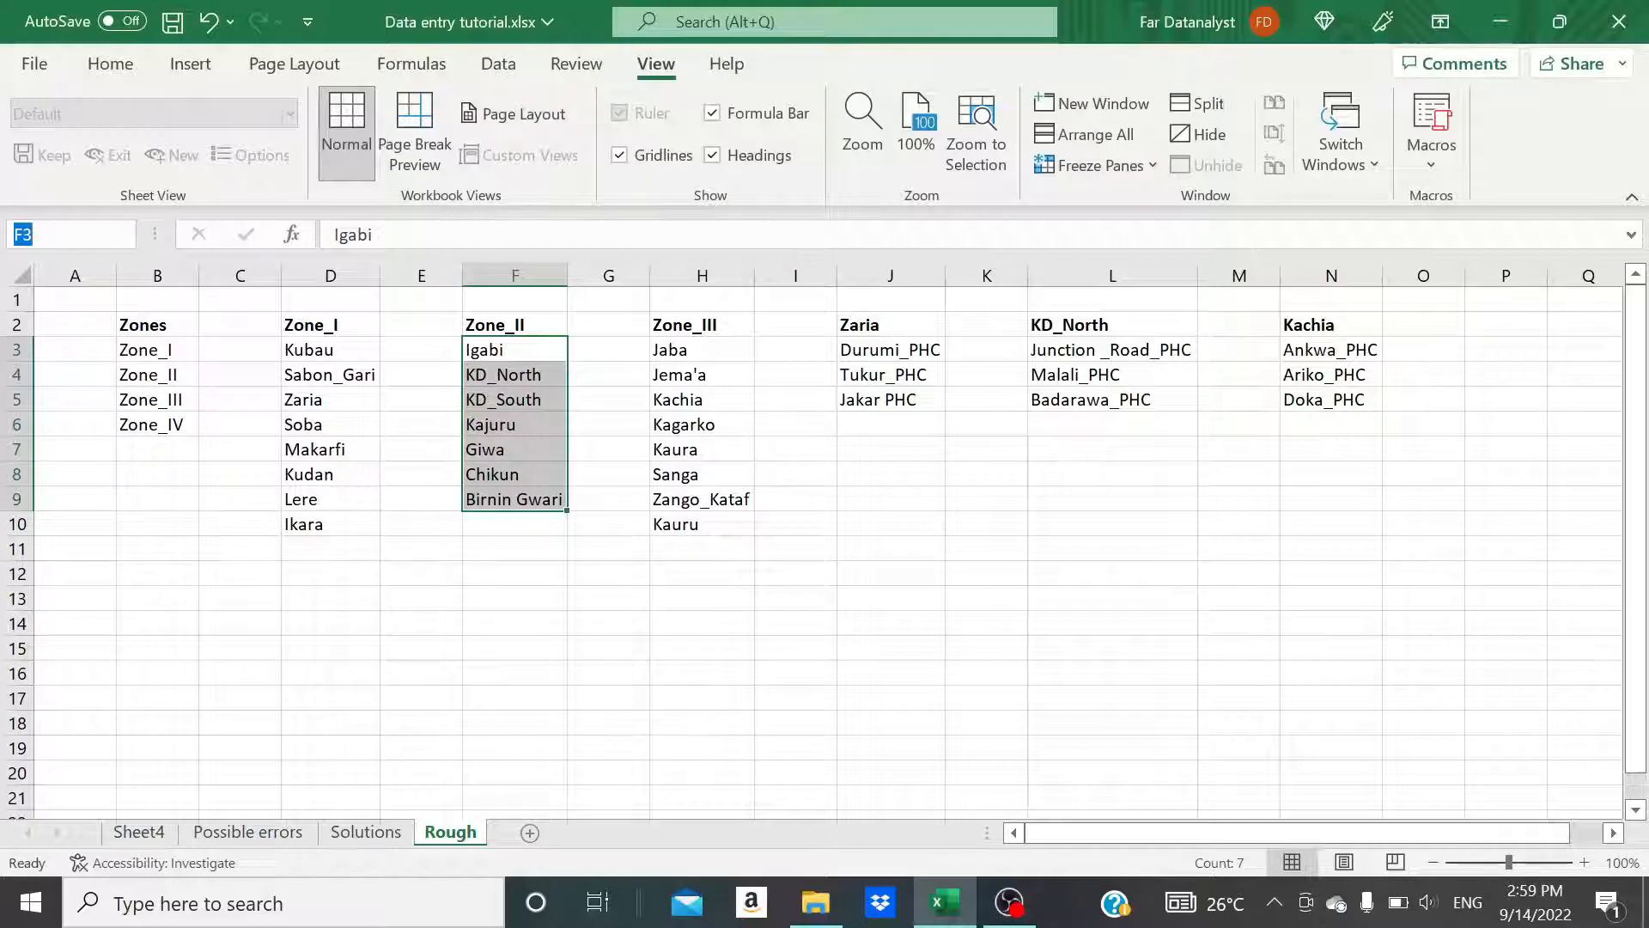
{"action": "type", "text": "Zone_II"}
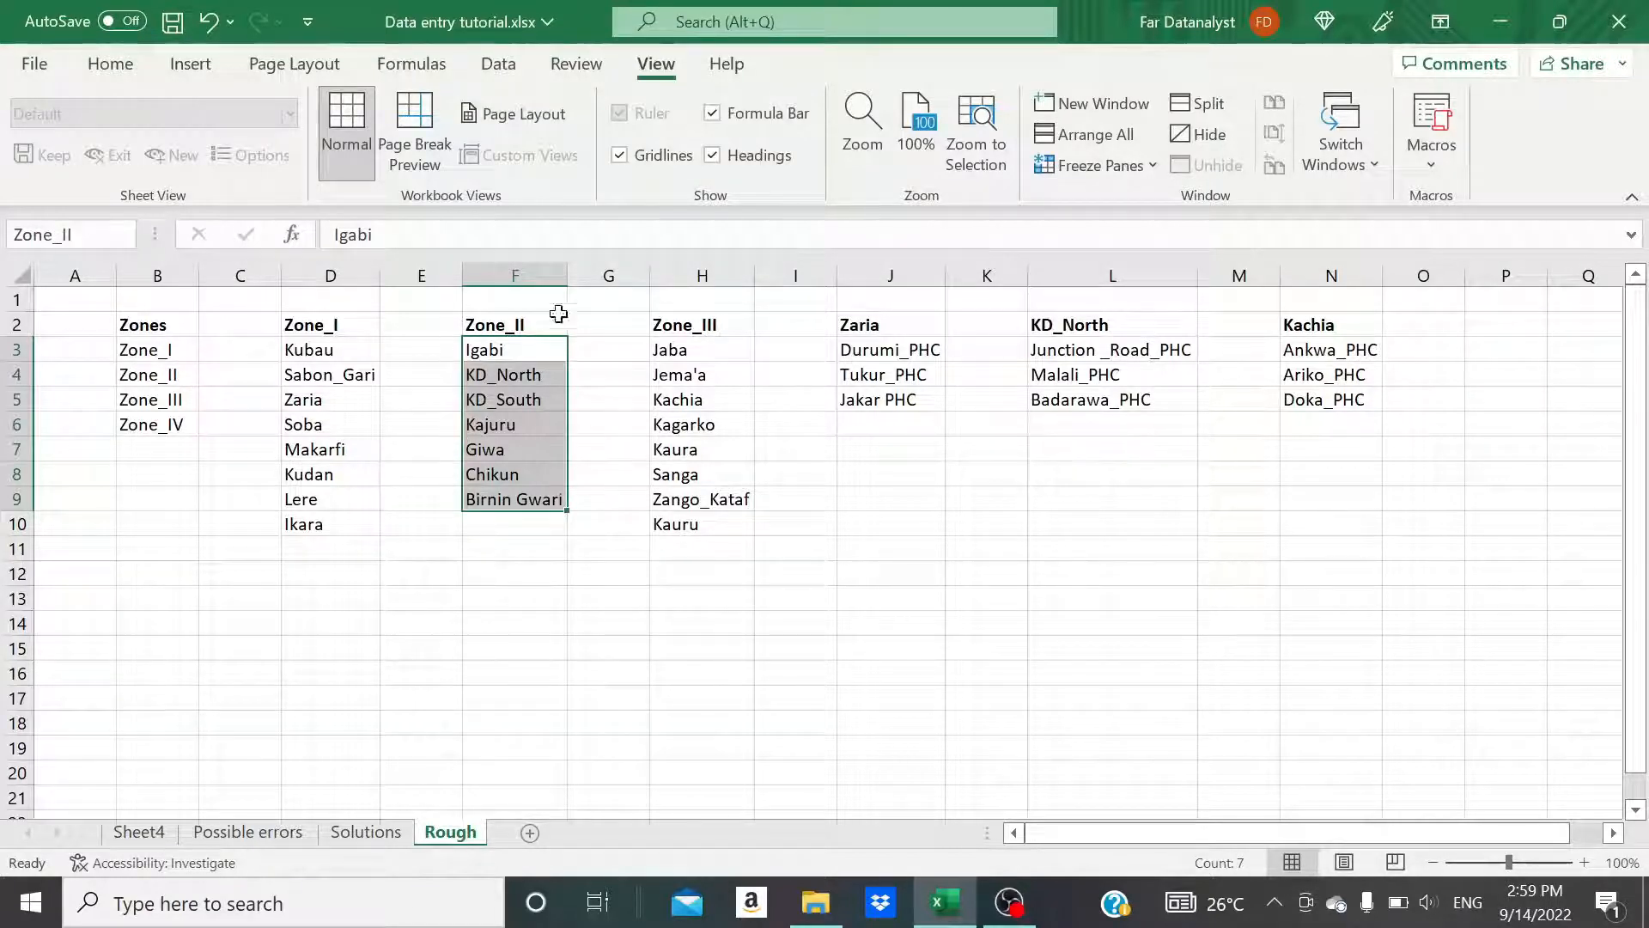
{"action": "key", "text": "Return"}
Name the LGA range from Jaba to Kauru on the Rough sheet Zone_III
{"action": "left_click", "coordinate": [719, 359]}
{"action": "key", "text": "shift+Down"}
{"action": "key", "text": "shift+Down"}
{"action": "key", "text": "shift+Down"}
{"action": "key", "text": "shift+Down"}
{"action": "key", "text": "shift+Down"}
{"action": "key", "text": "shift+Down"}
{"action": "key", "text": "shift+Down"}
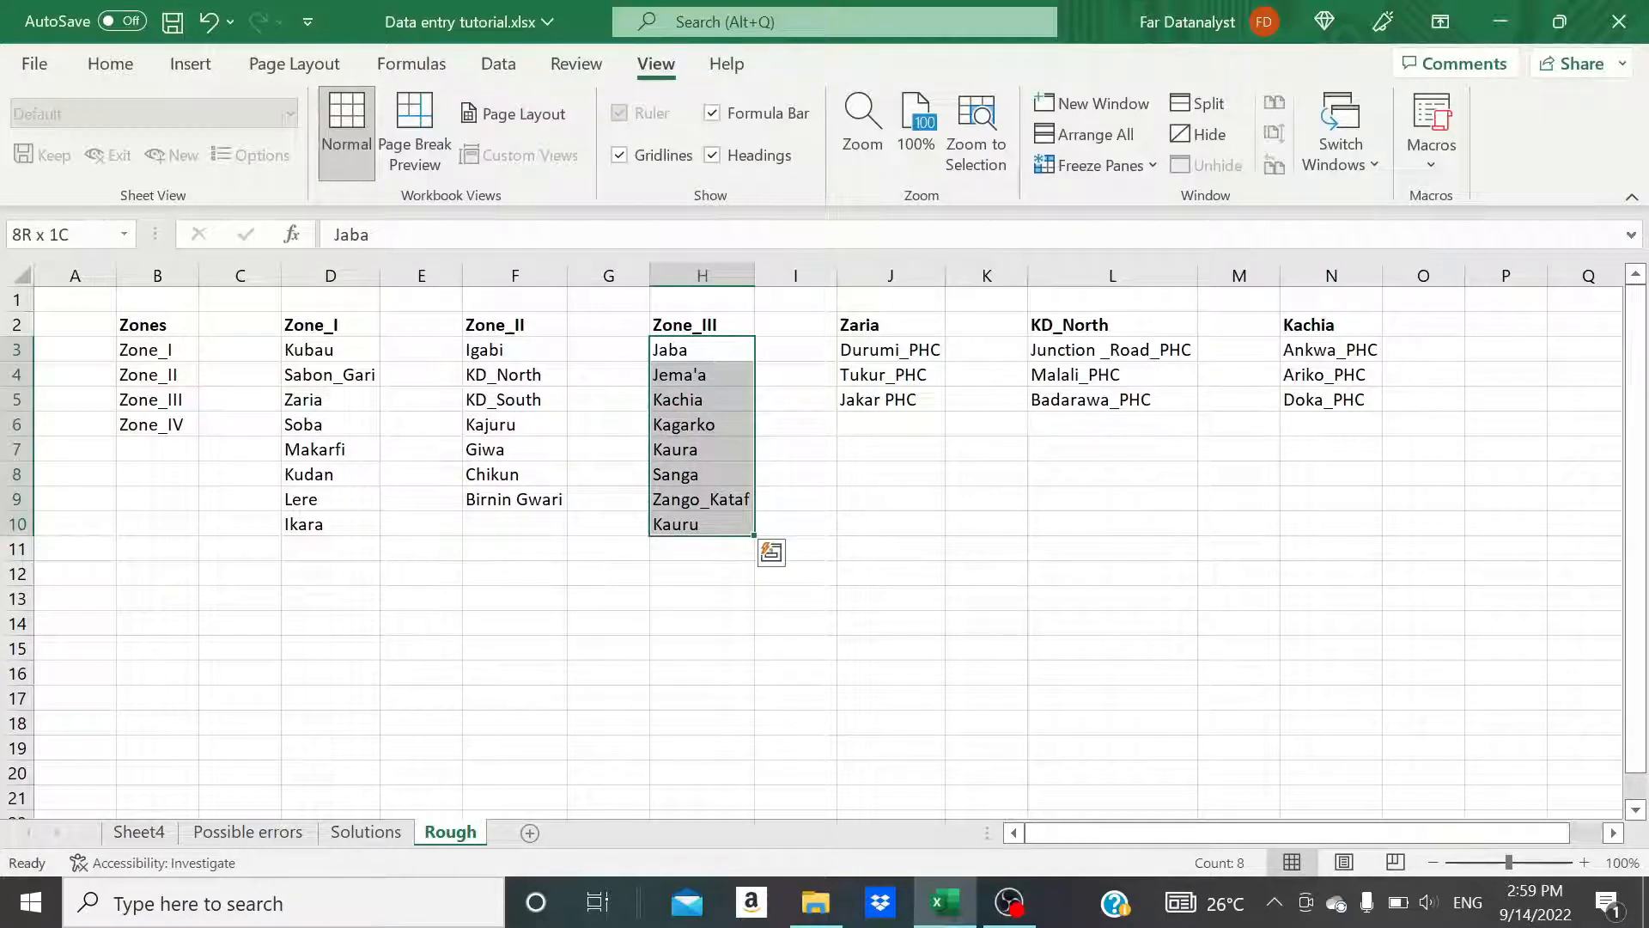
{"action": "left_click", "coordinate": [64, 234]}
{"action": "type", "text": "Zone_III"}
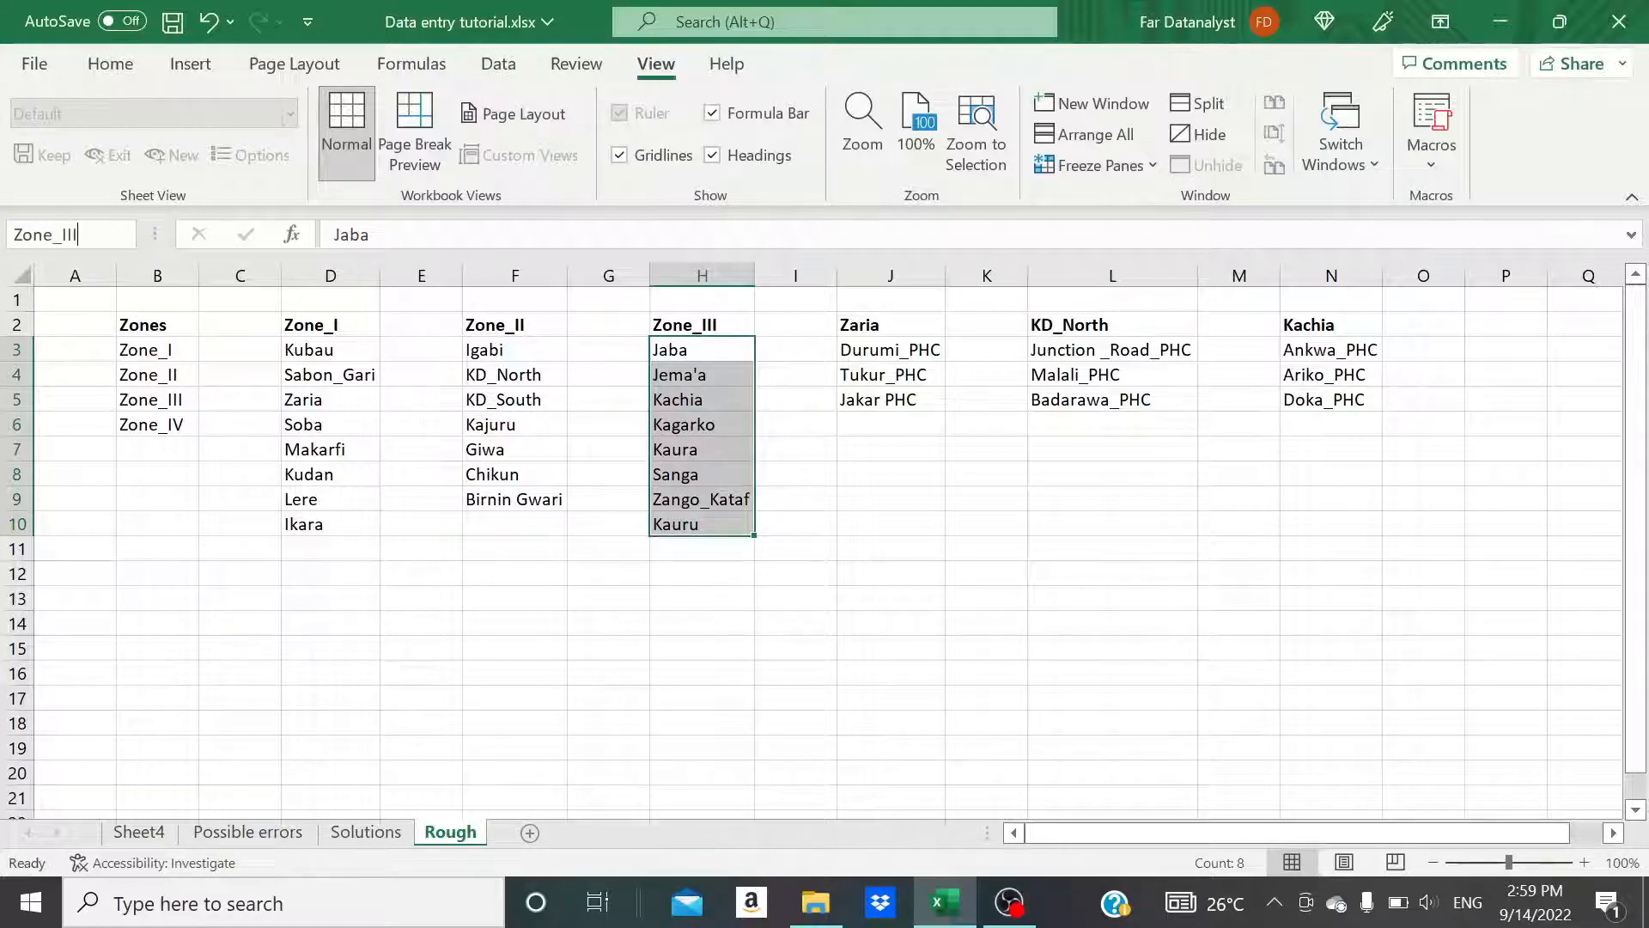
{"action": "key", "text": "Return"}
Check the cells covered by the named ranges Zone_I, Zone_II and Zone_III by jumping to each one
{"action": "left_click", "coordinate": [124, 234]}
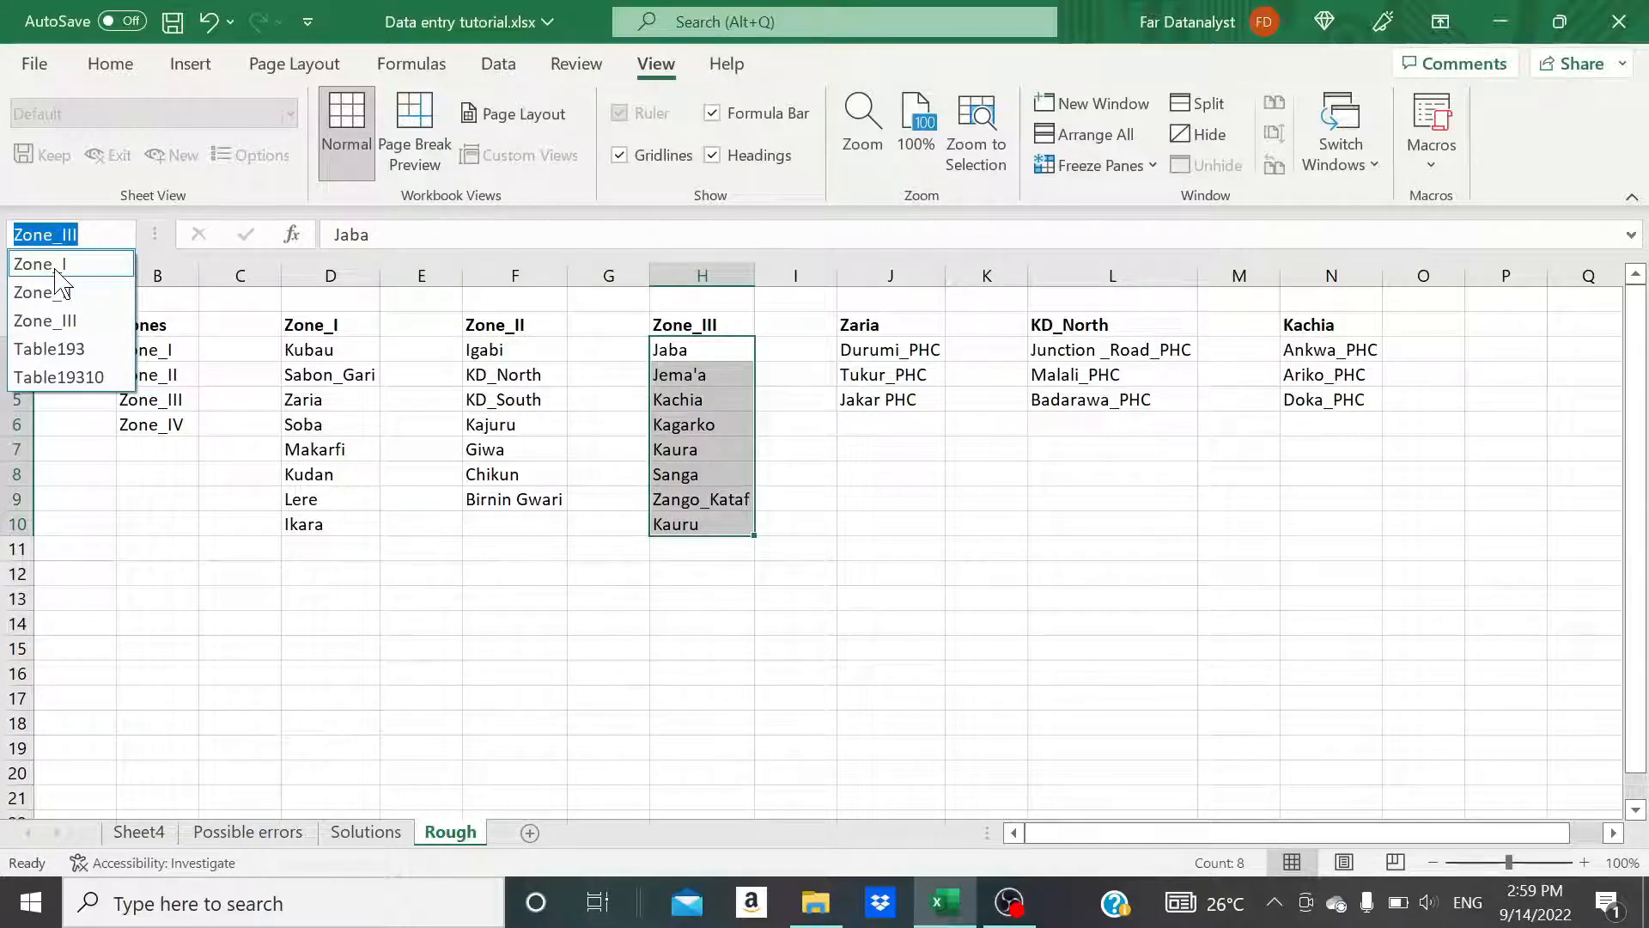
{"action": "left_click", "coordinate": [55, 266]}
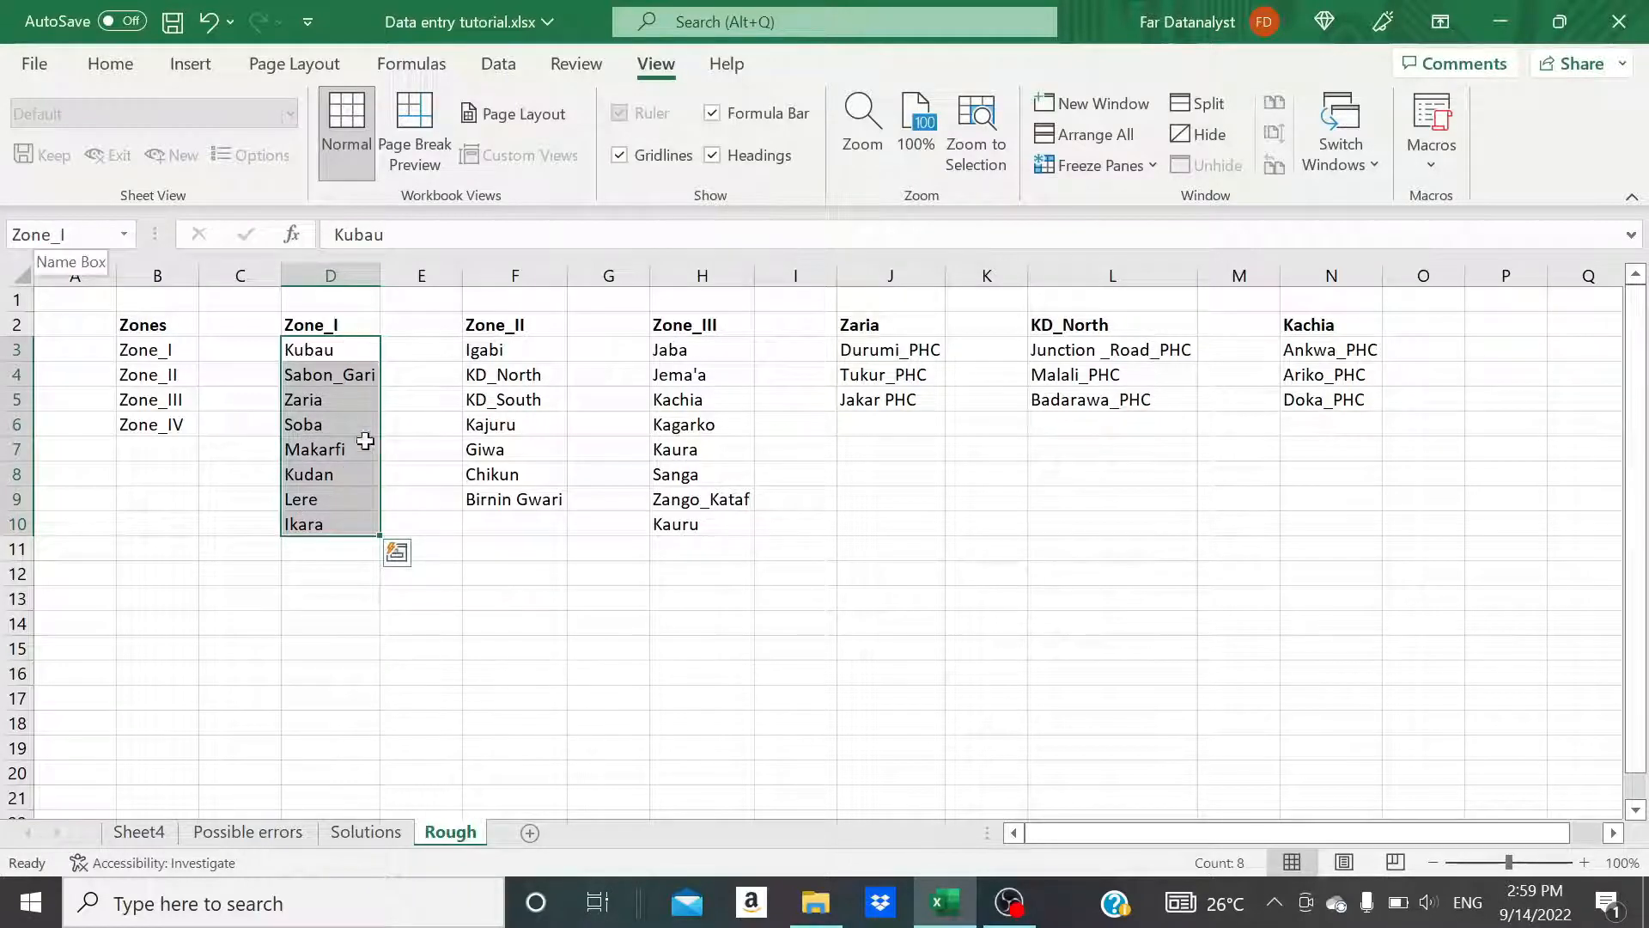
{"action": "left_click", "coordinate": [123, 233]}
{"action": "left_click", "coordinate": [75, 295]}
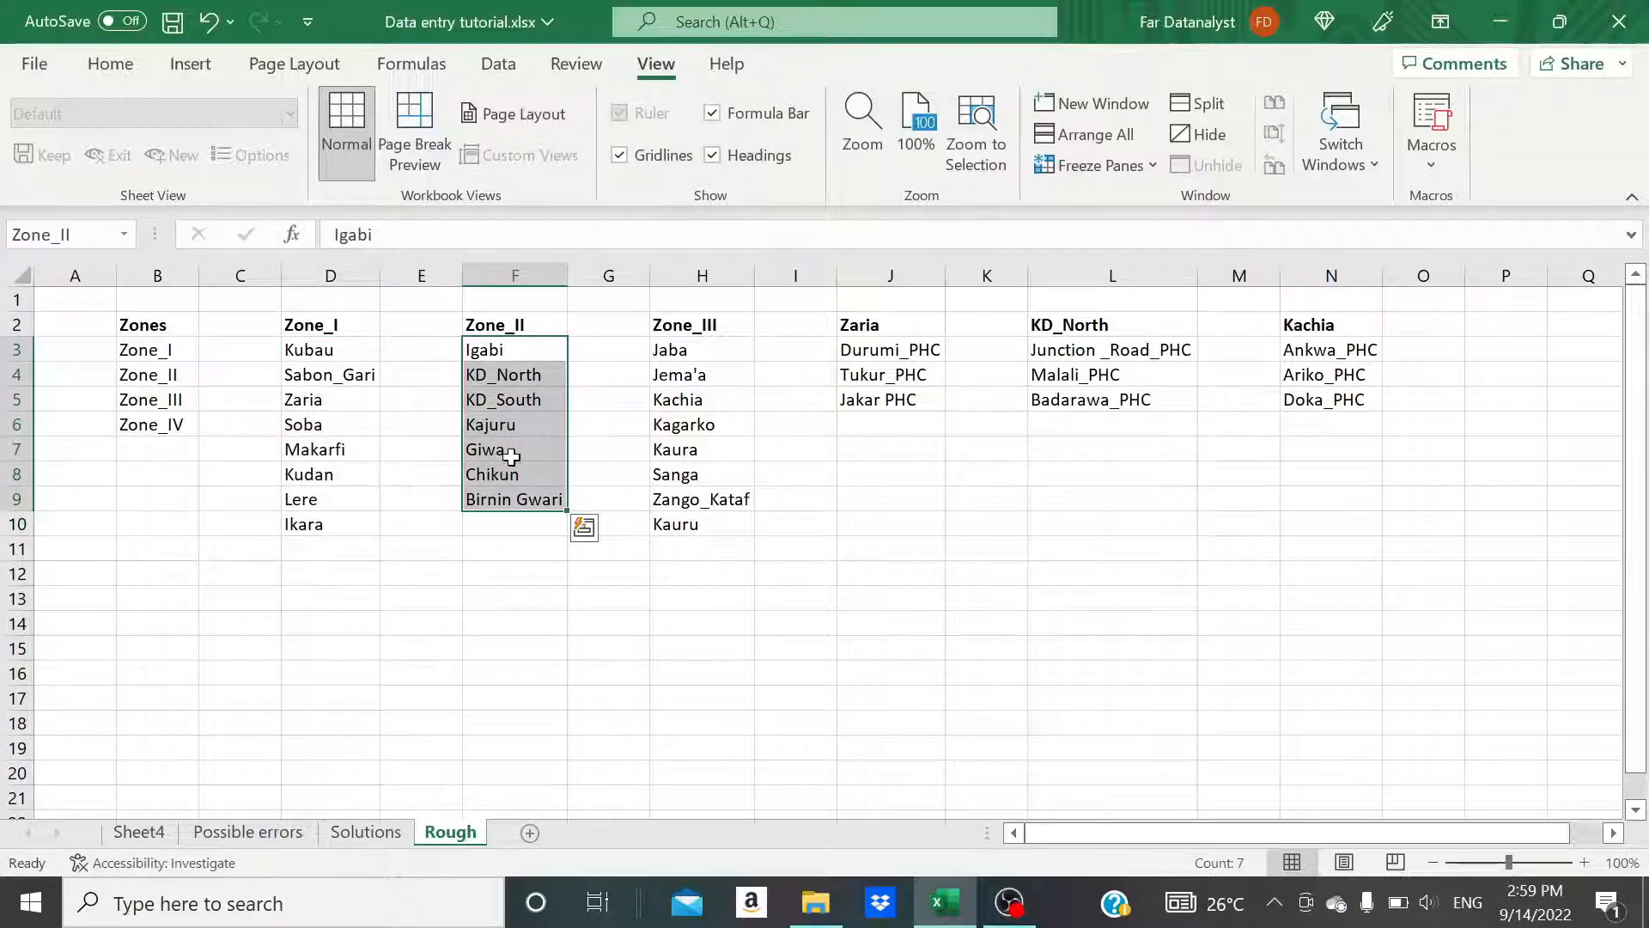
{"action": "left_click_drag", "start_coordinate": [700, 359], "coordinate": [129, 228]}
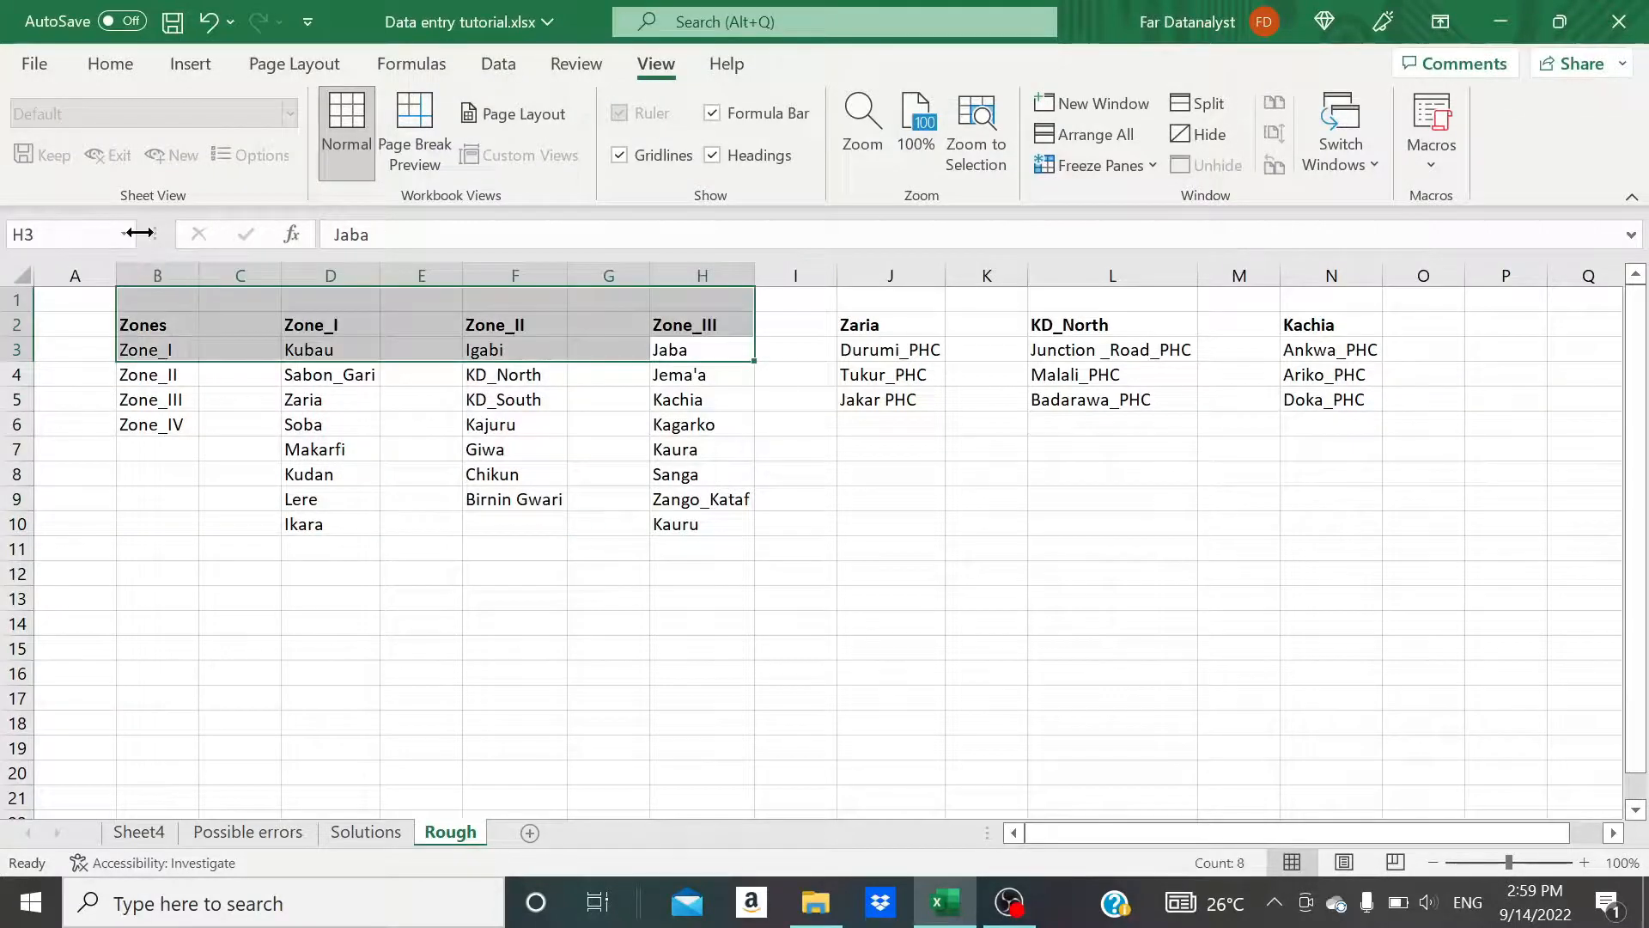
{"action": "left_click", "coordinate": [123, 233]}
{"action": "left_click", "coordinate": [82, 322]}
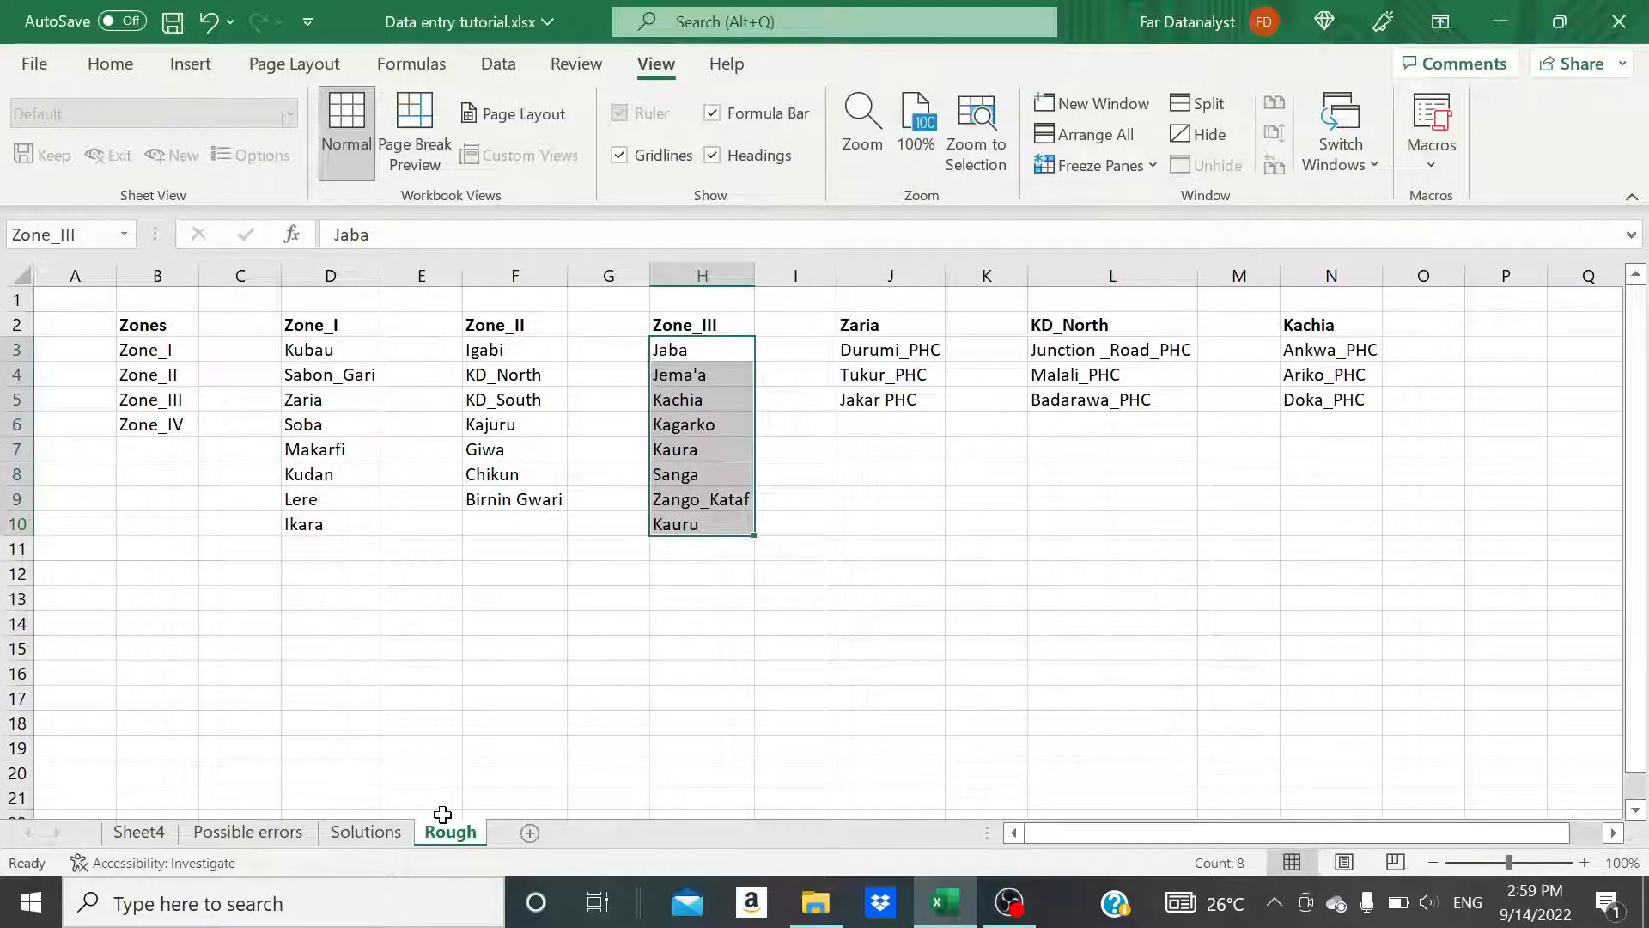
Start a List data validation for all DUTY STATION LGA cells from C8 down on the Solutions sheet
{"action": "left_click", "coordinate": [379, 838]}
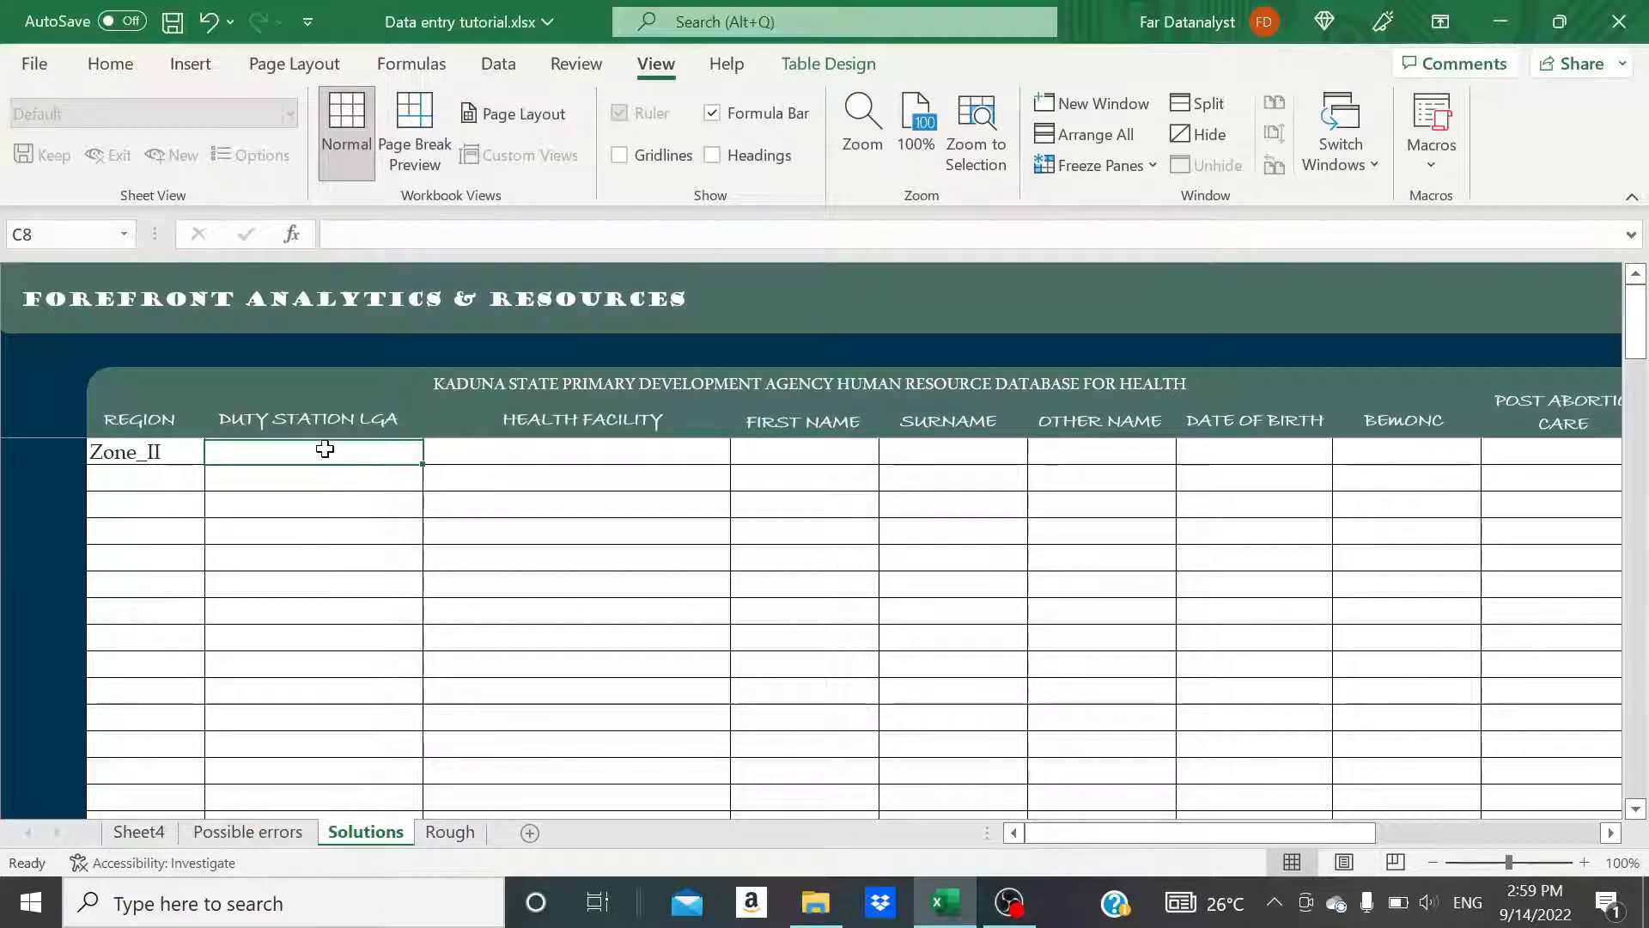
{"action": "key", "text": "ctrl+shift+Down"}
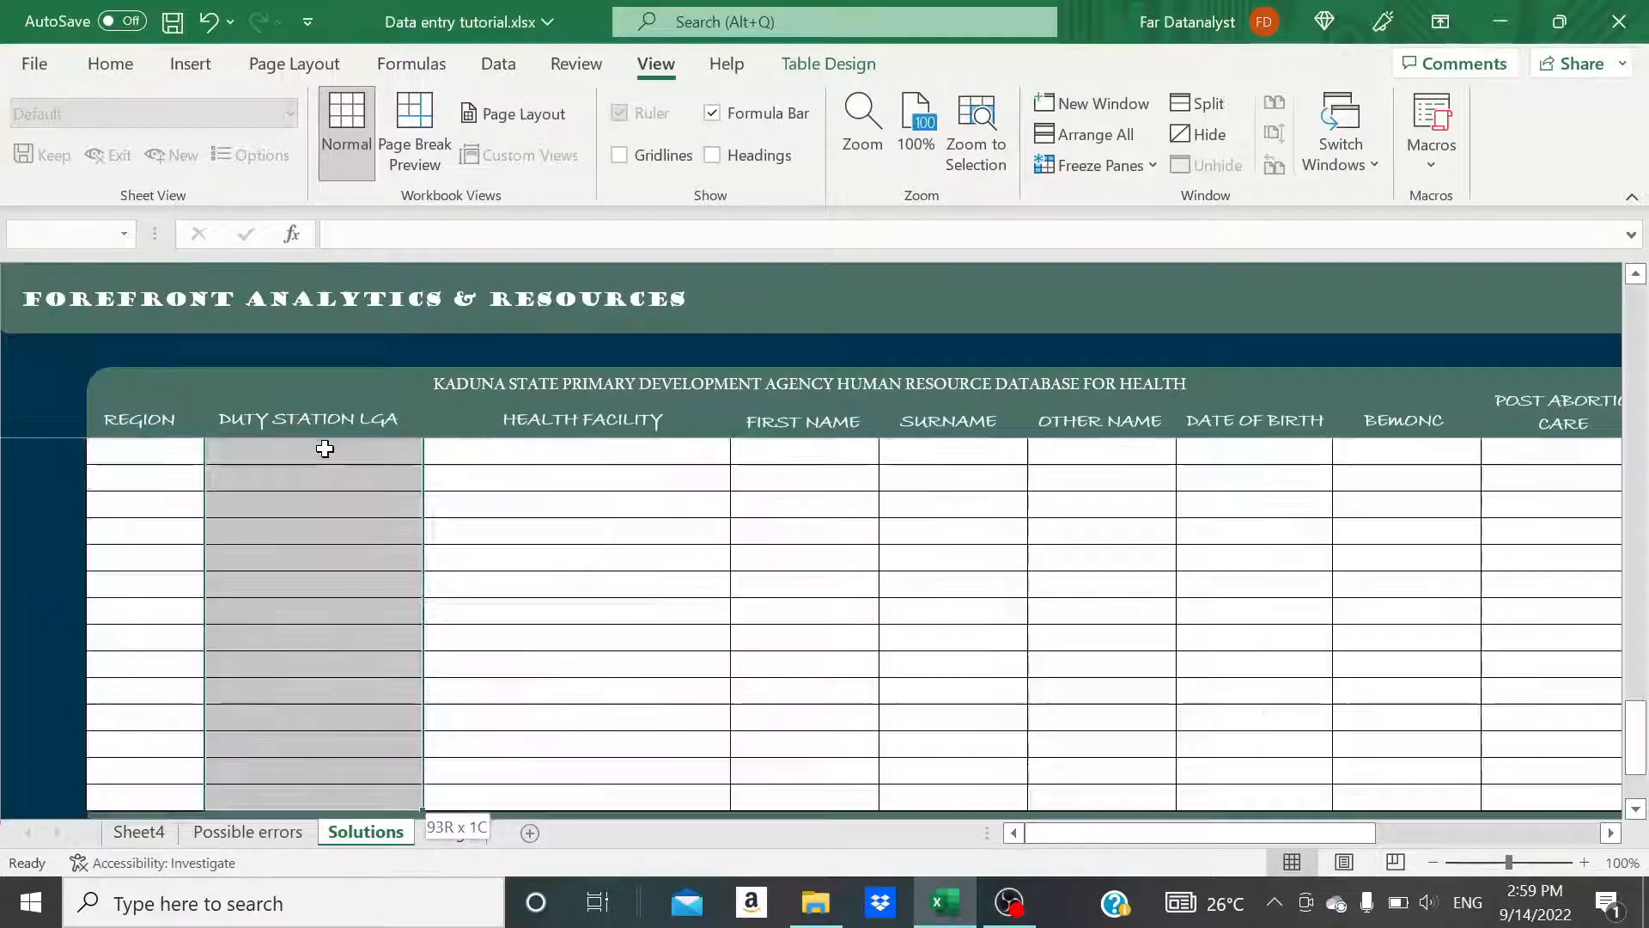
{"action": "left_click", "coordinate": [500, 69]}
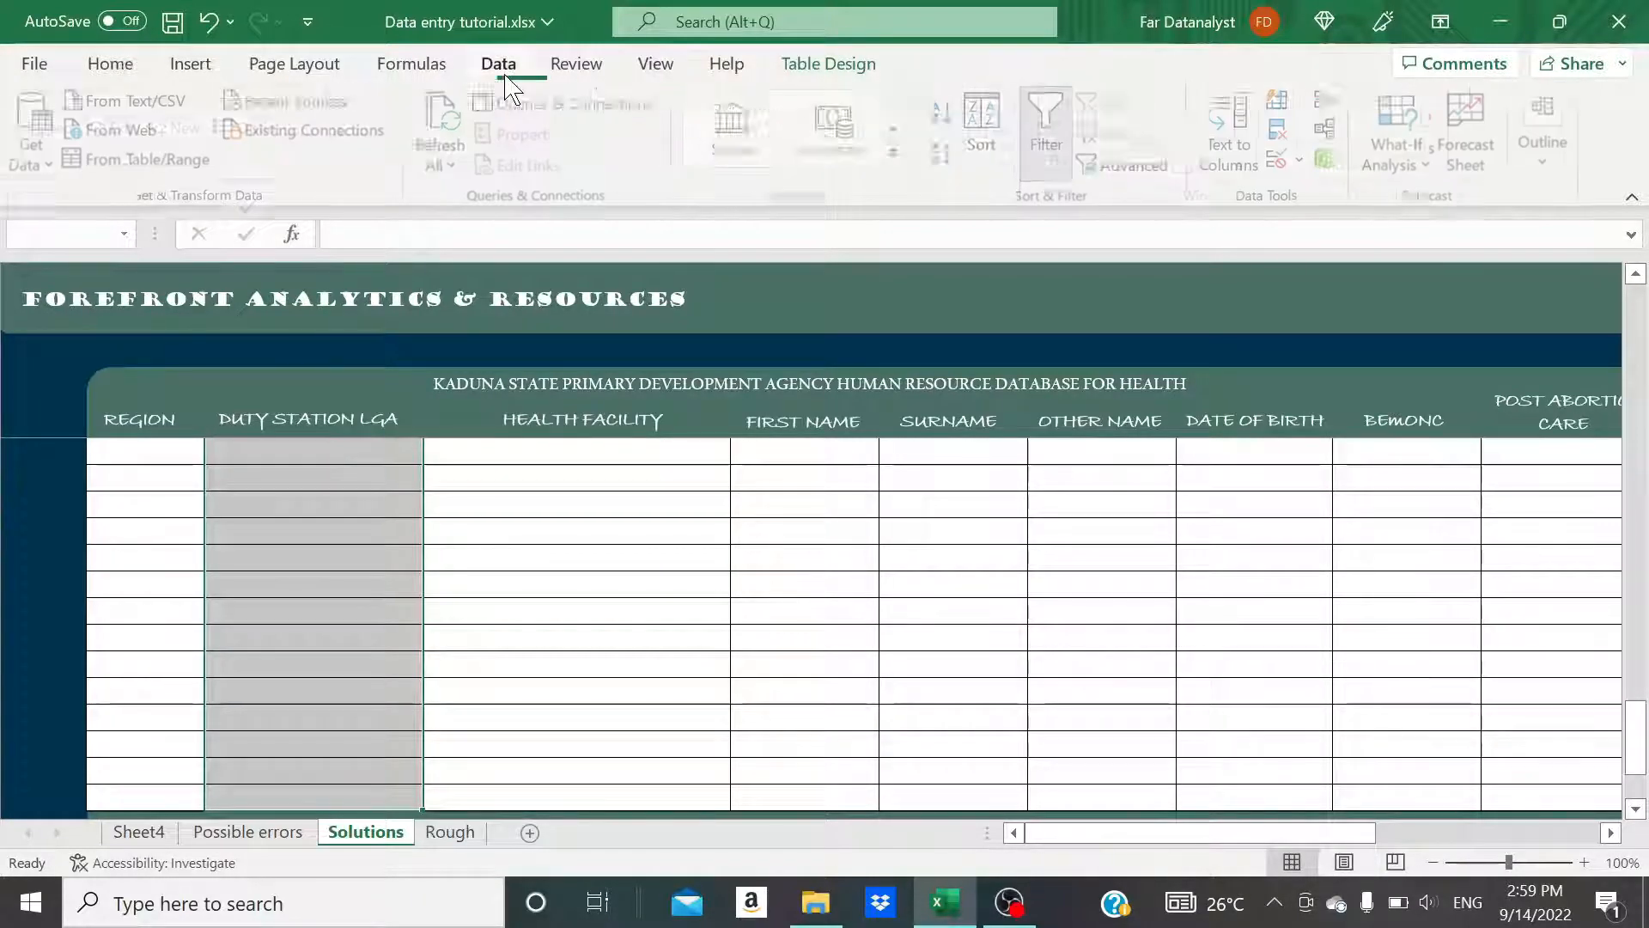
{"action": "left_click", "coordinate": [1302, 158]}
{"action": "left_click", "coordinate": [1372, 195]}
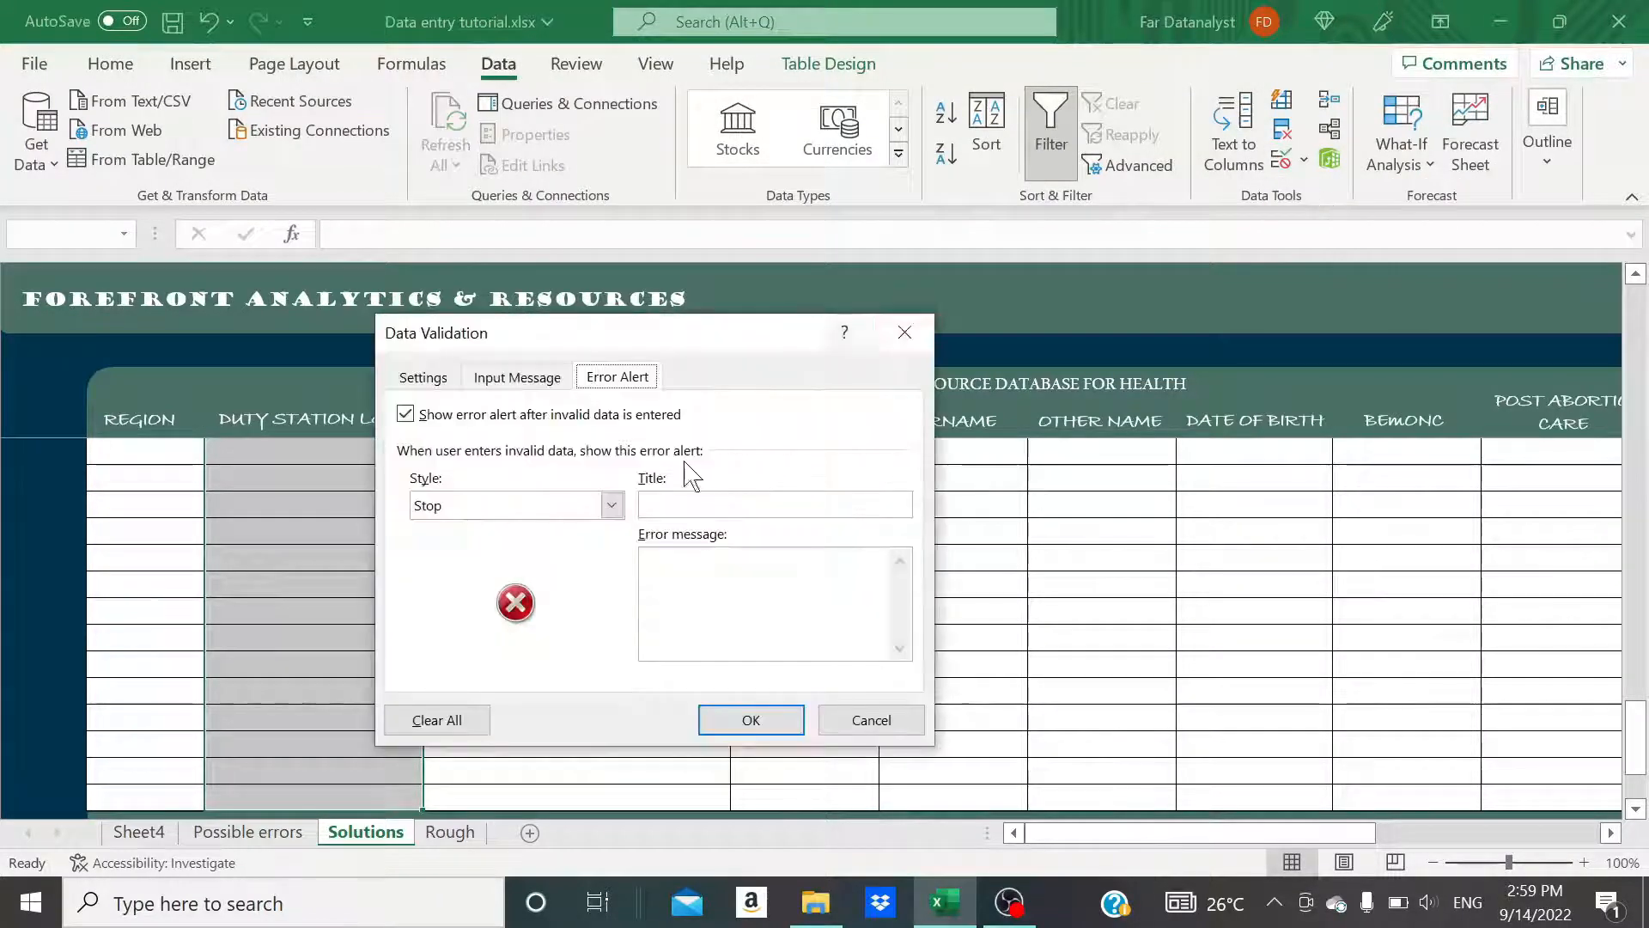
{"action": "left_click", "coordinate": [421, 378]}
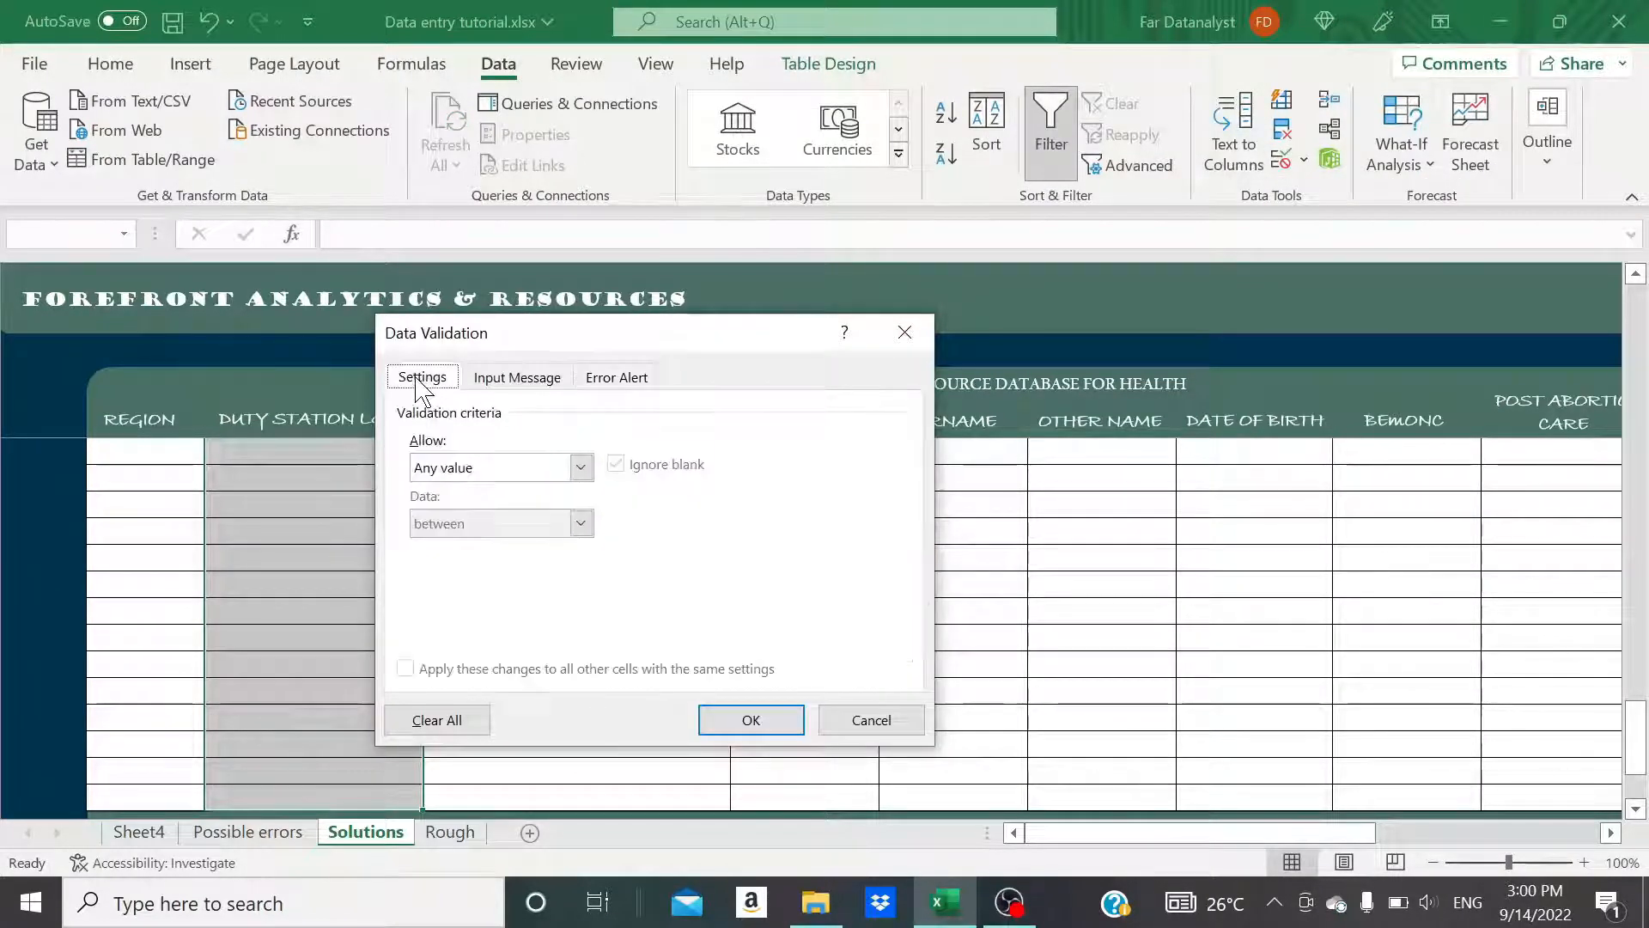
{"action": "left_click", "coordinate": [580, 467]}
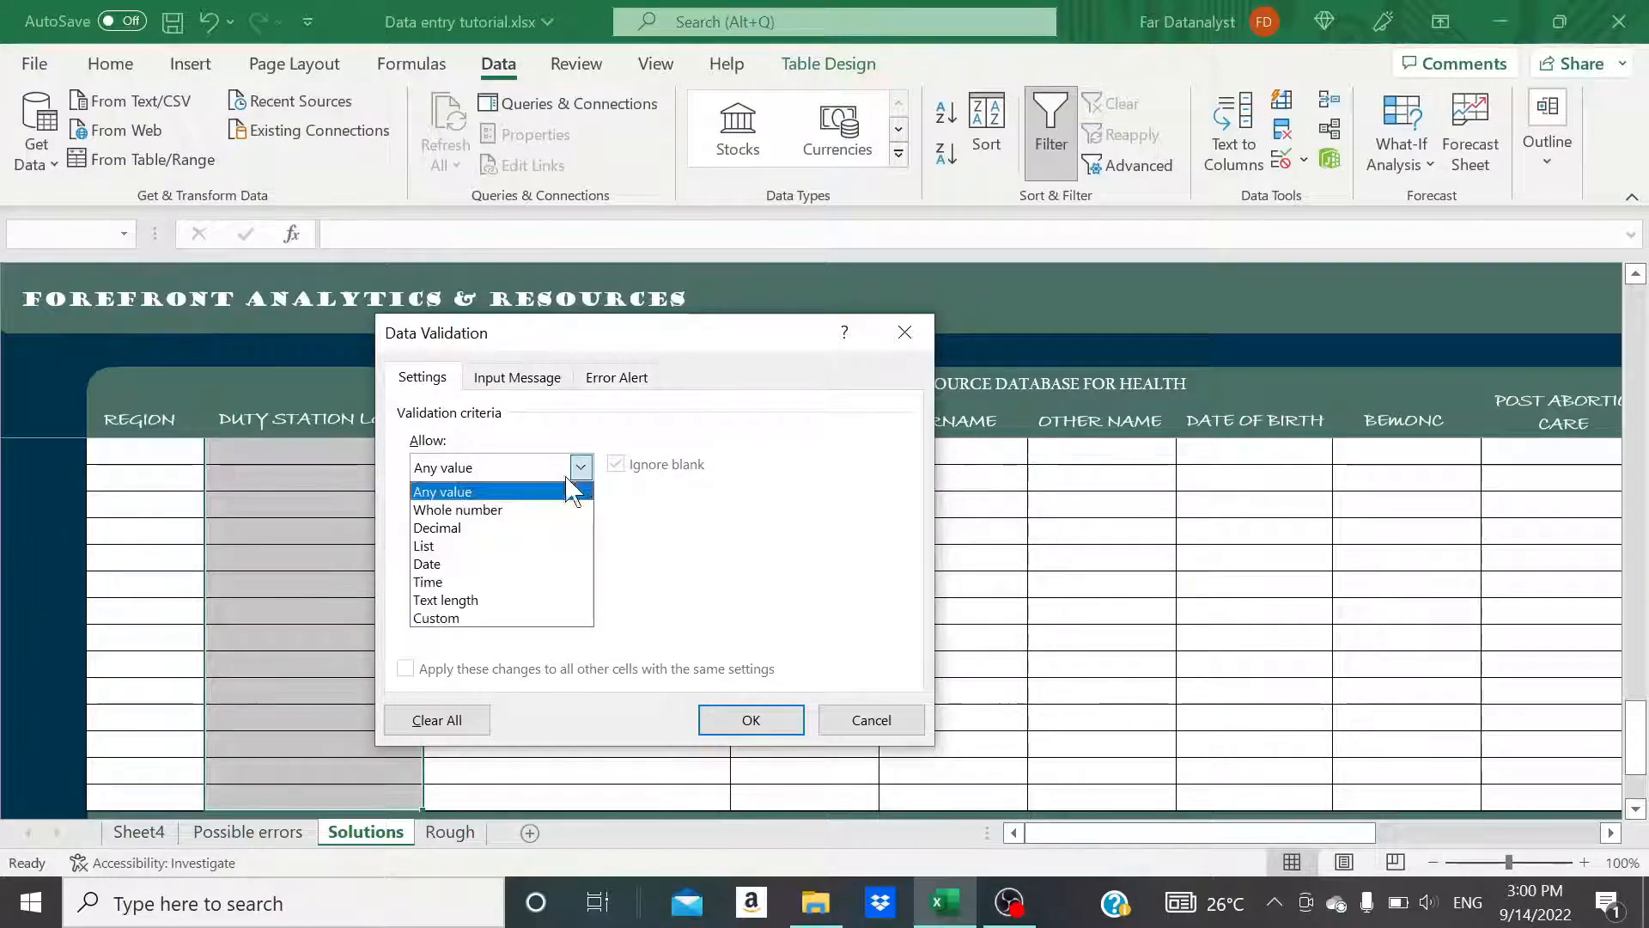
{"action": "left_click", "coordinate": [473, 542]}
Set the validation list source to =indirect($B8), with only the column fixed, and apply it
{"action": "left_click", "coordinate": [479, 579]}
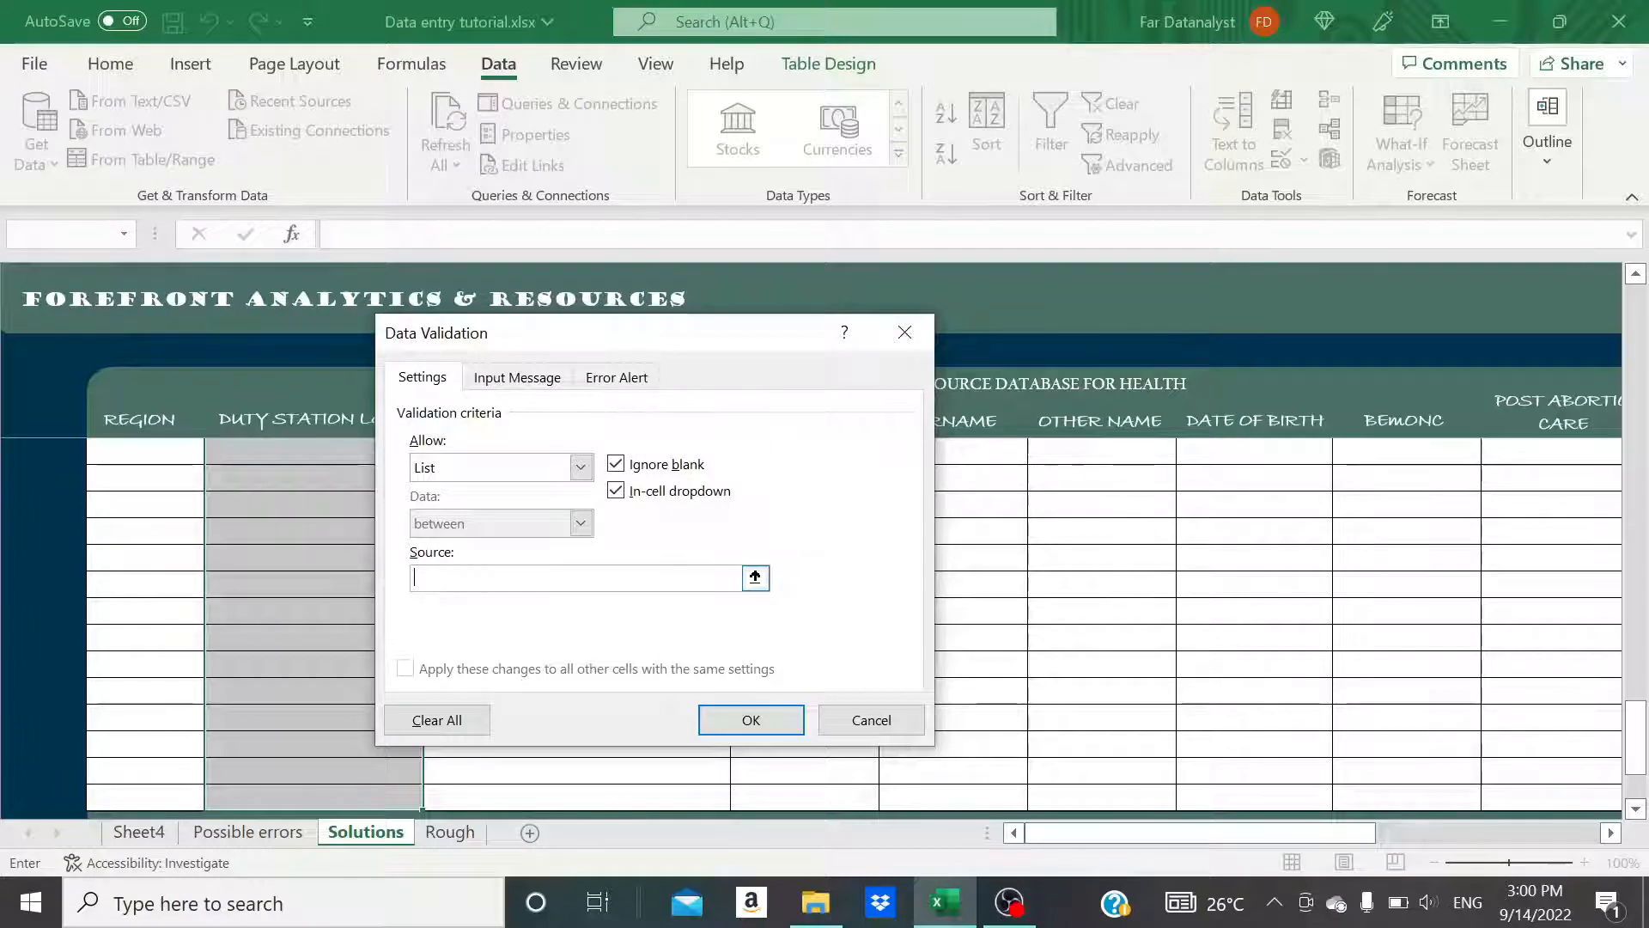
{"action": "type", "text": "=in"}
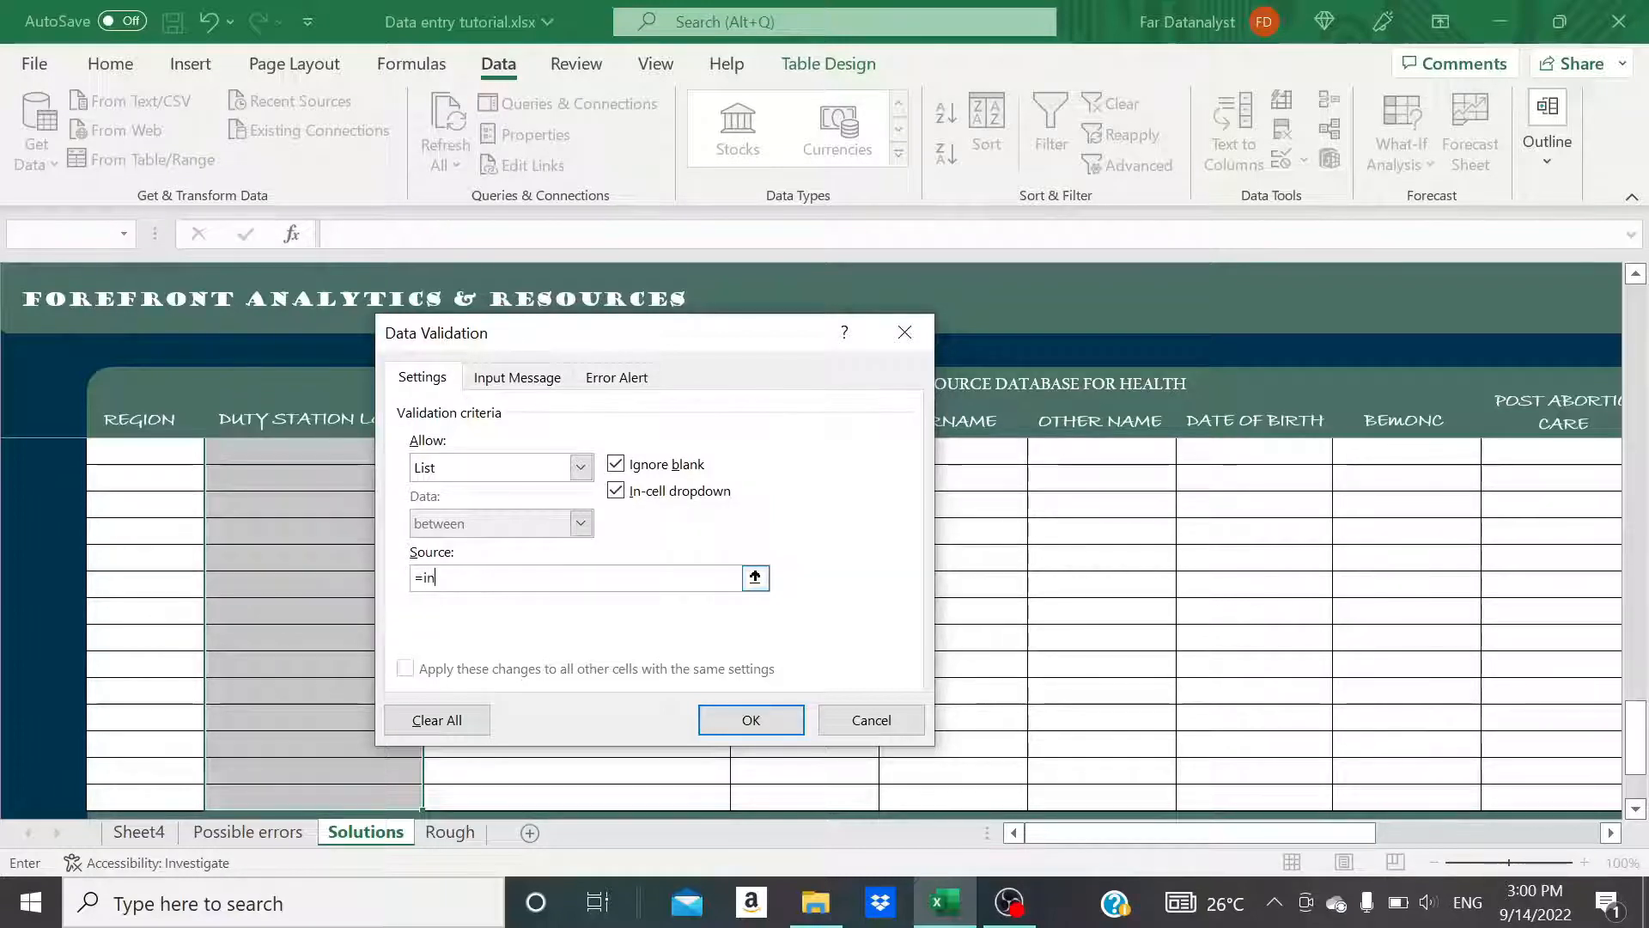
{"action": "type", "text": "direct("}
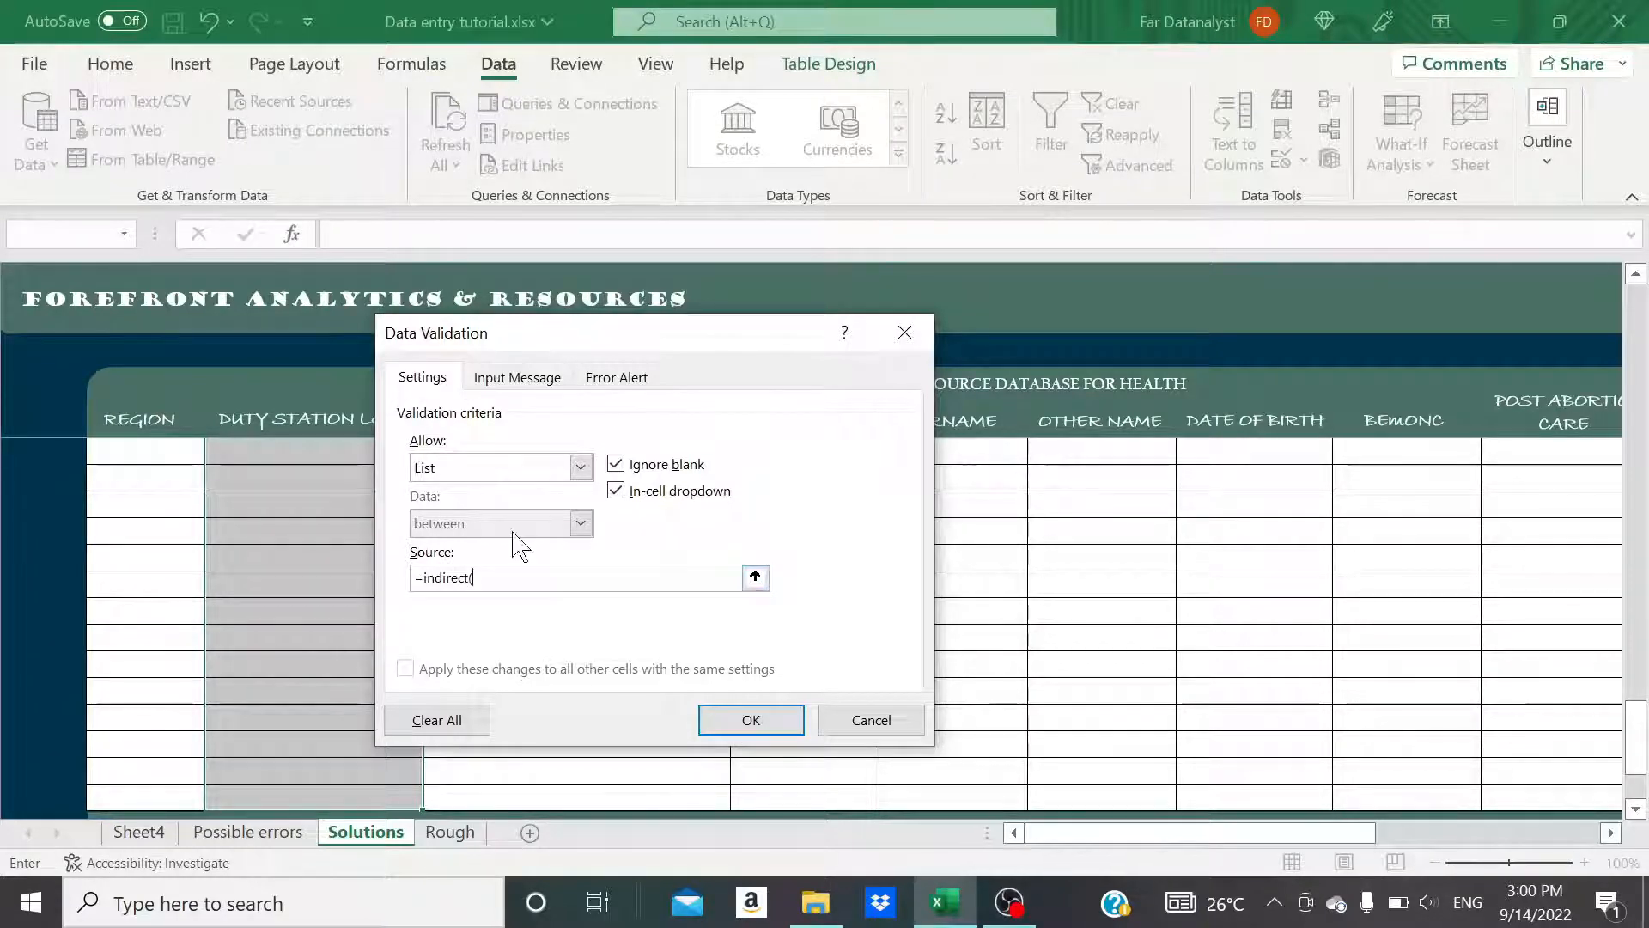
{"action": "scroll", "coordinate": [311, 572], "scroll_direction": "up", "scroll_amount": 3}
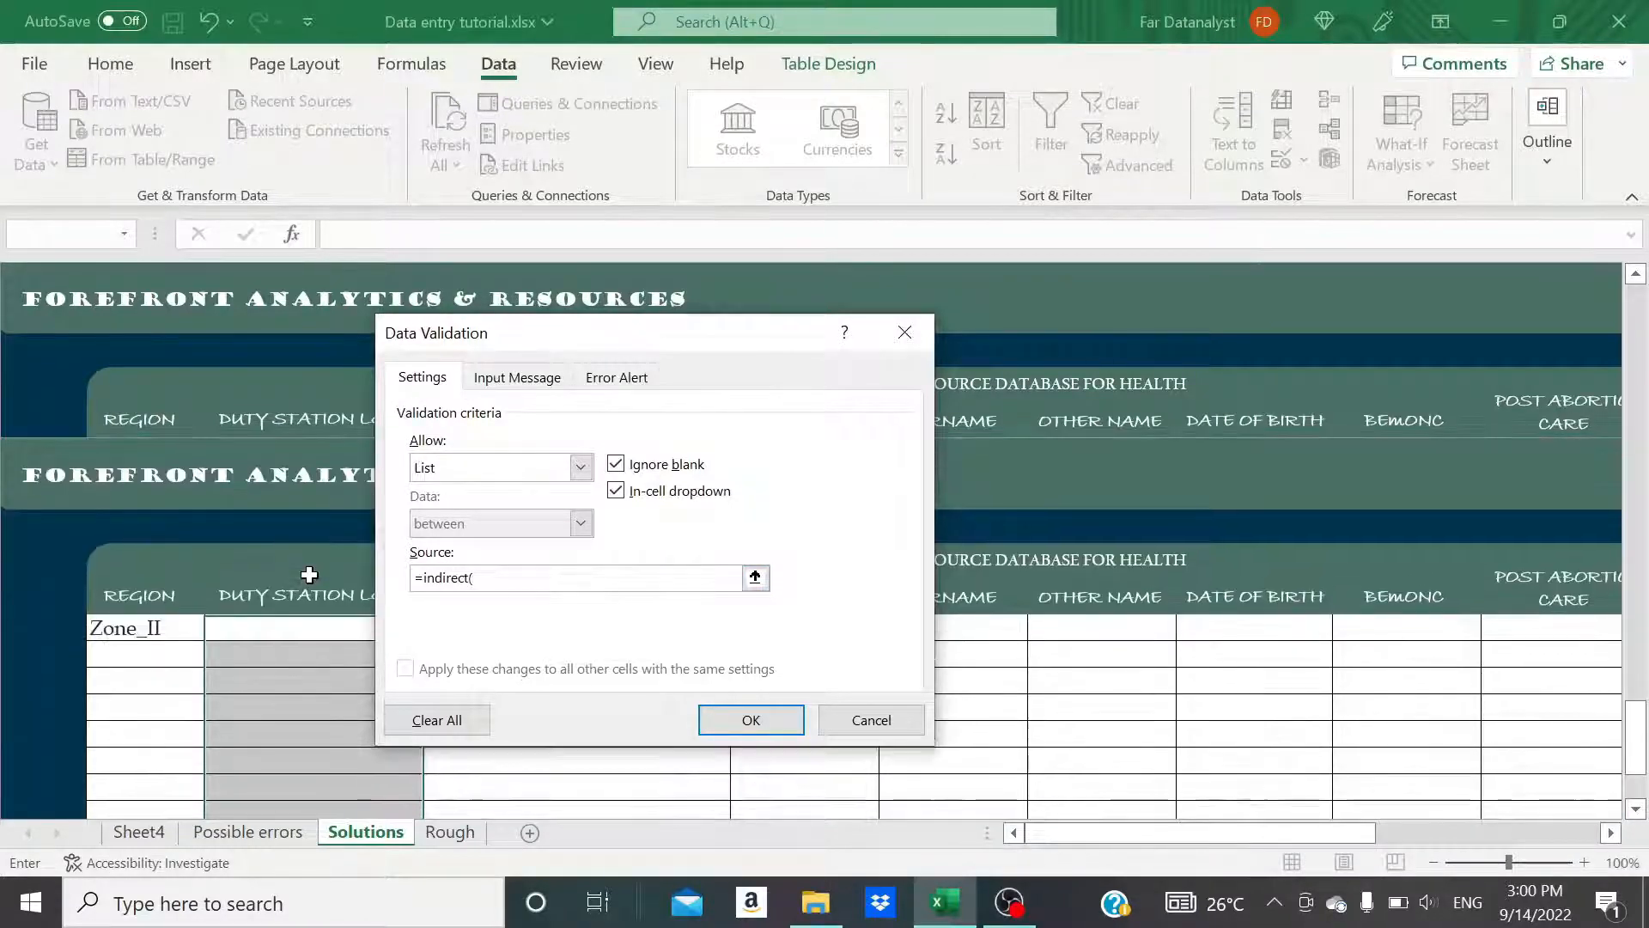
{"action": "scroll", "coordinate": [221, 589], "scroll_direction": "up", "scroll_amount": 5}
{"action": "left_click", "coordinate": [157, 458]}
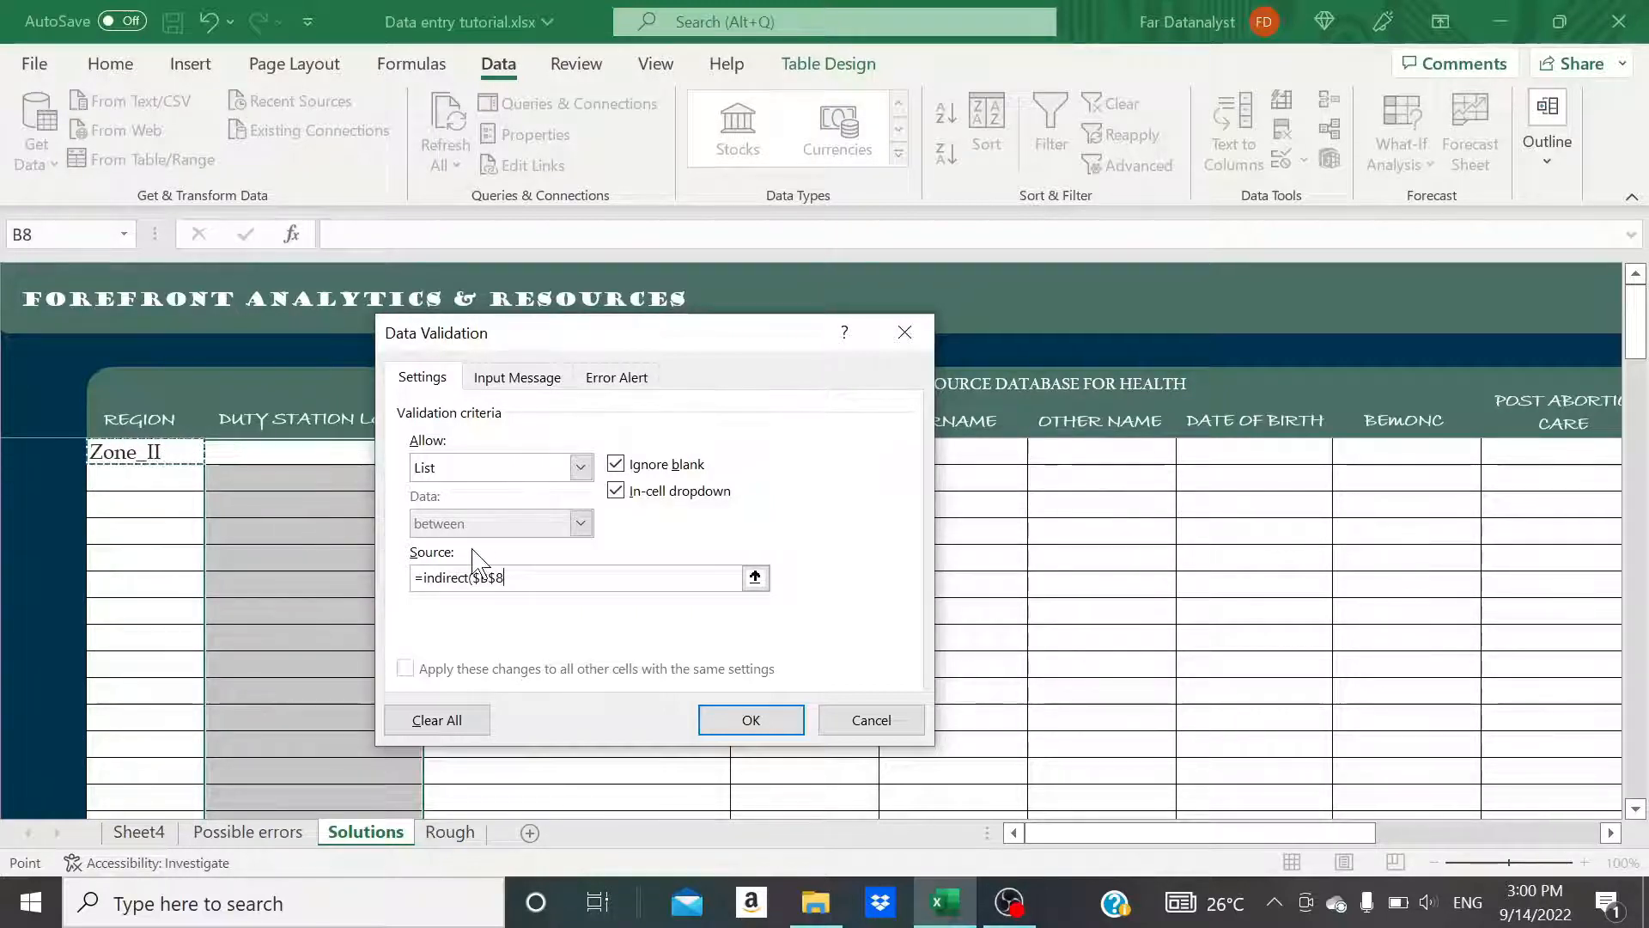
{"action": "key", "text": "F2"}
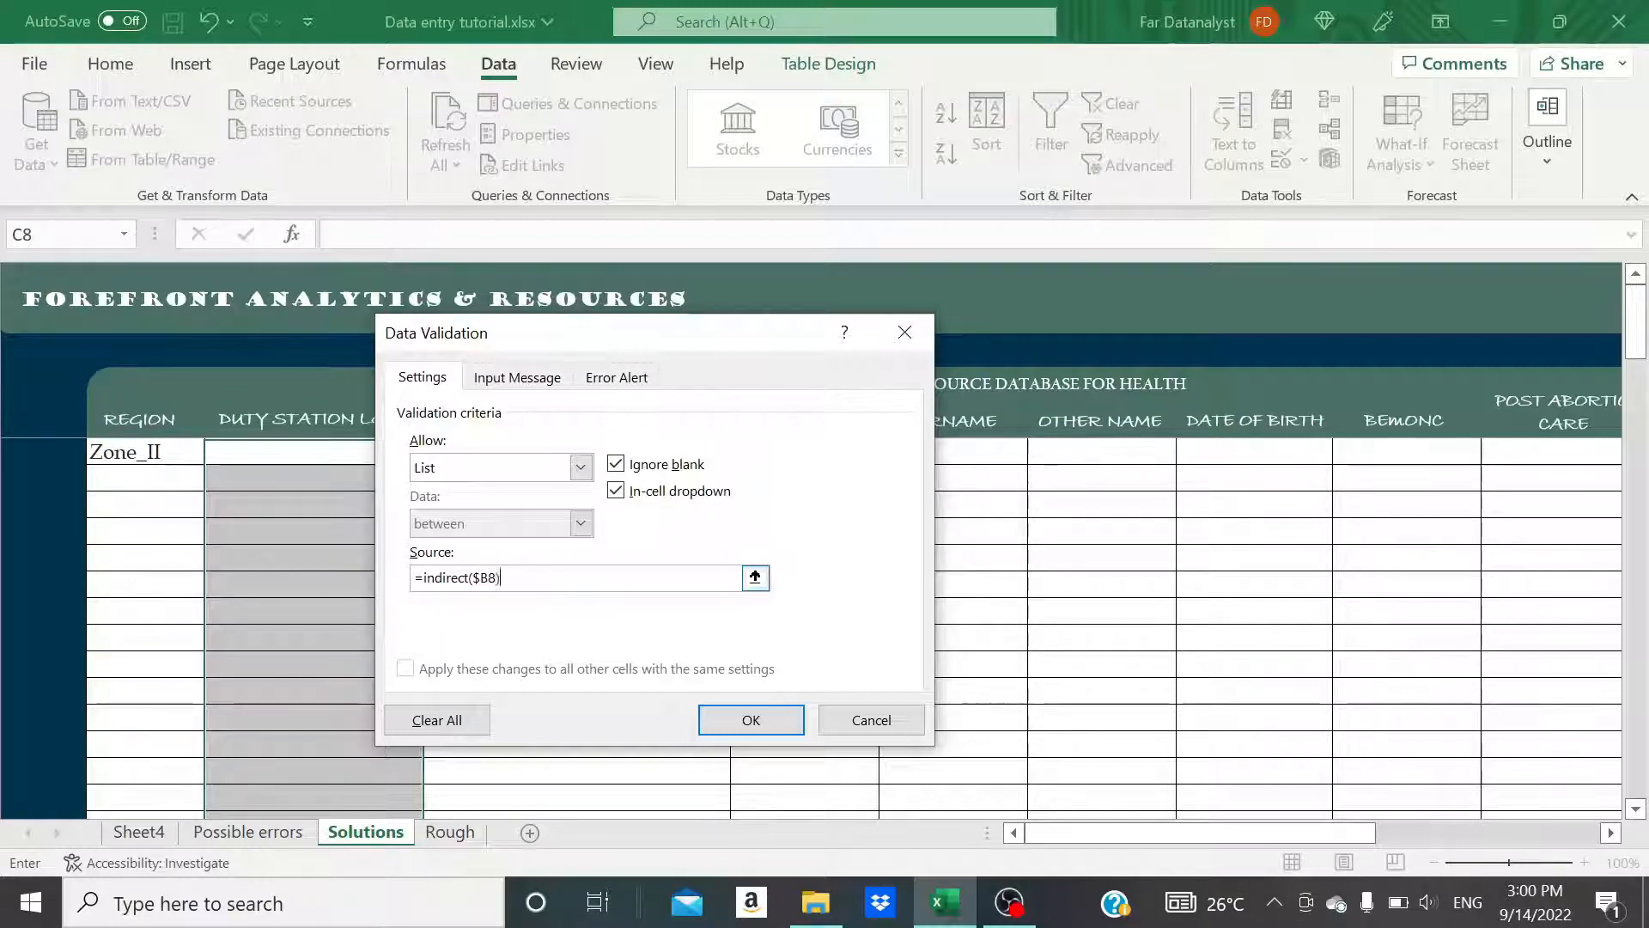
{"action": "left_click", "coordinate": [737, 726]}
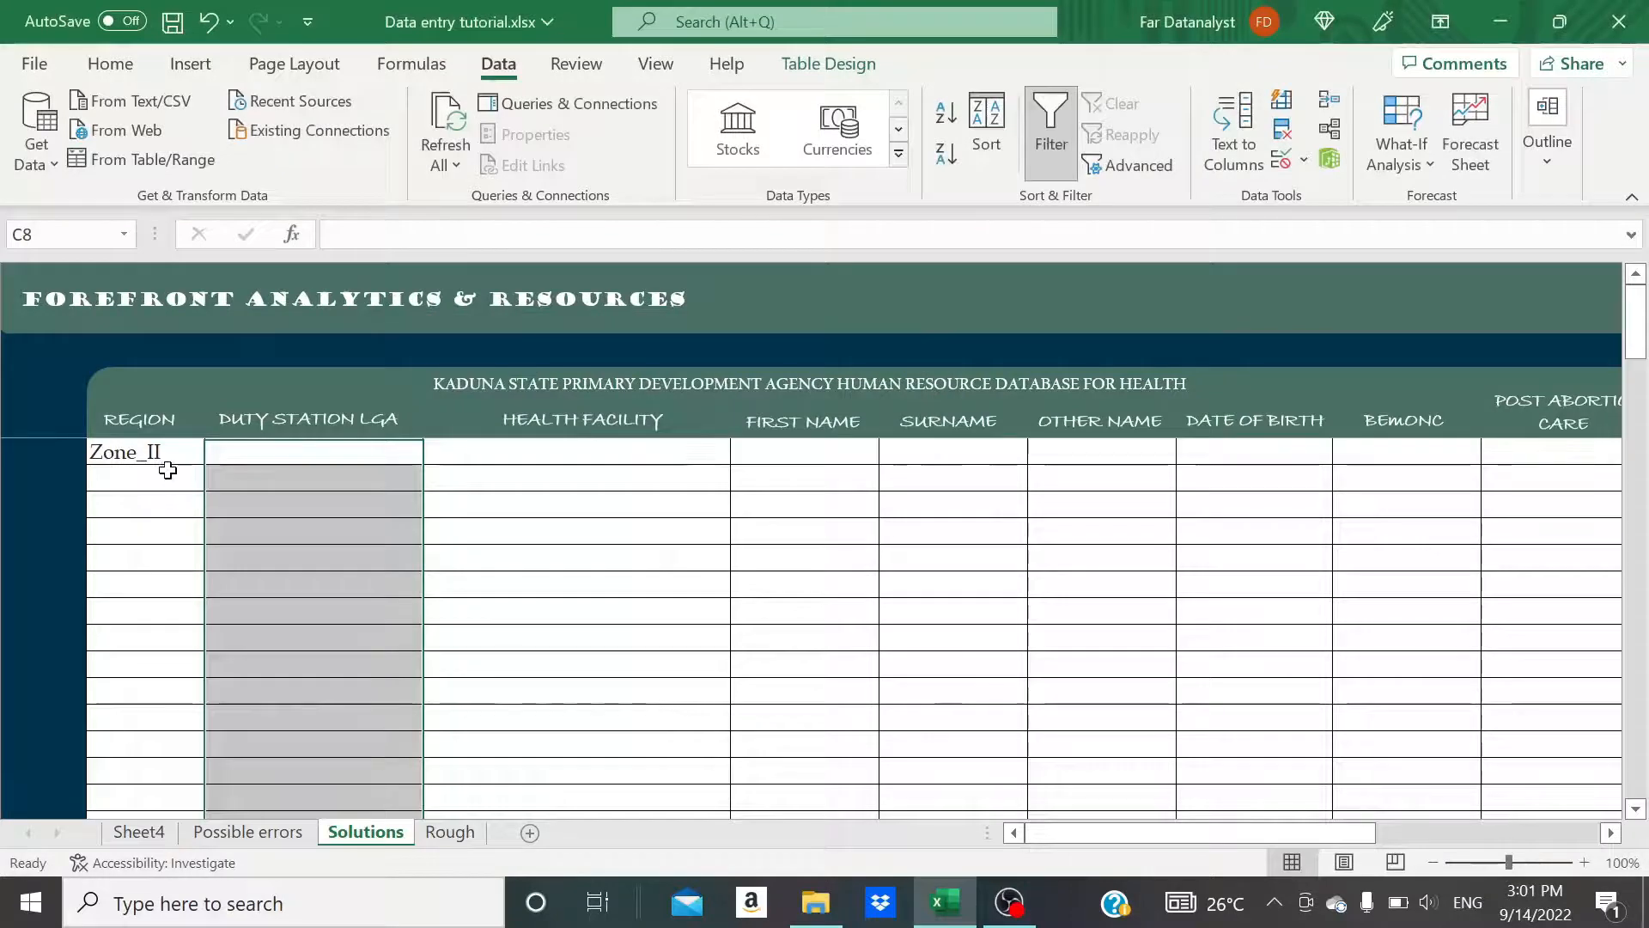
Change the first record's REGION in B8 to Zone_I
{"action": "left_click", "coordinate": [159, 450]}
{"action": "left_click", "coordinate": [216, 451]}
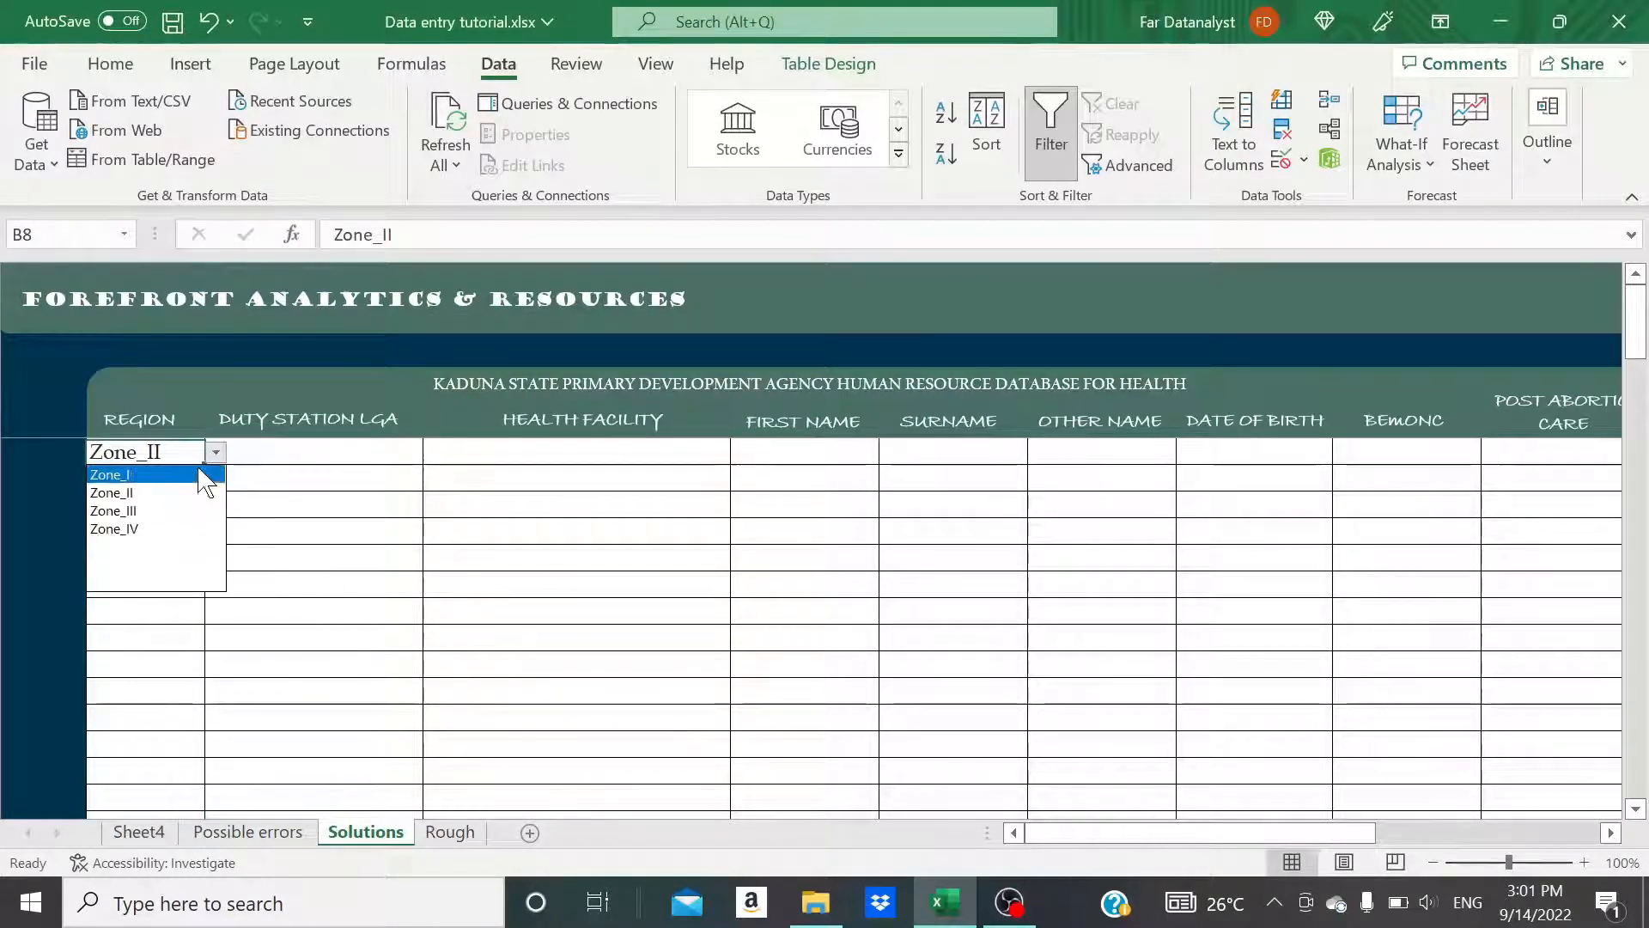
{"action": "left_click", "coordinate": [194, 475]}
Compare the DUTY STATION LGA choices offered for the Zone_I record with the Zone_I list on the Rough sheet
{"action": "left_click", "coordinate": [286, 457]}
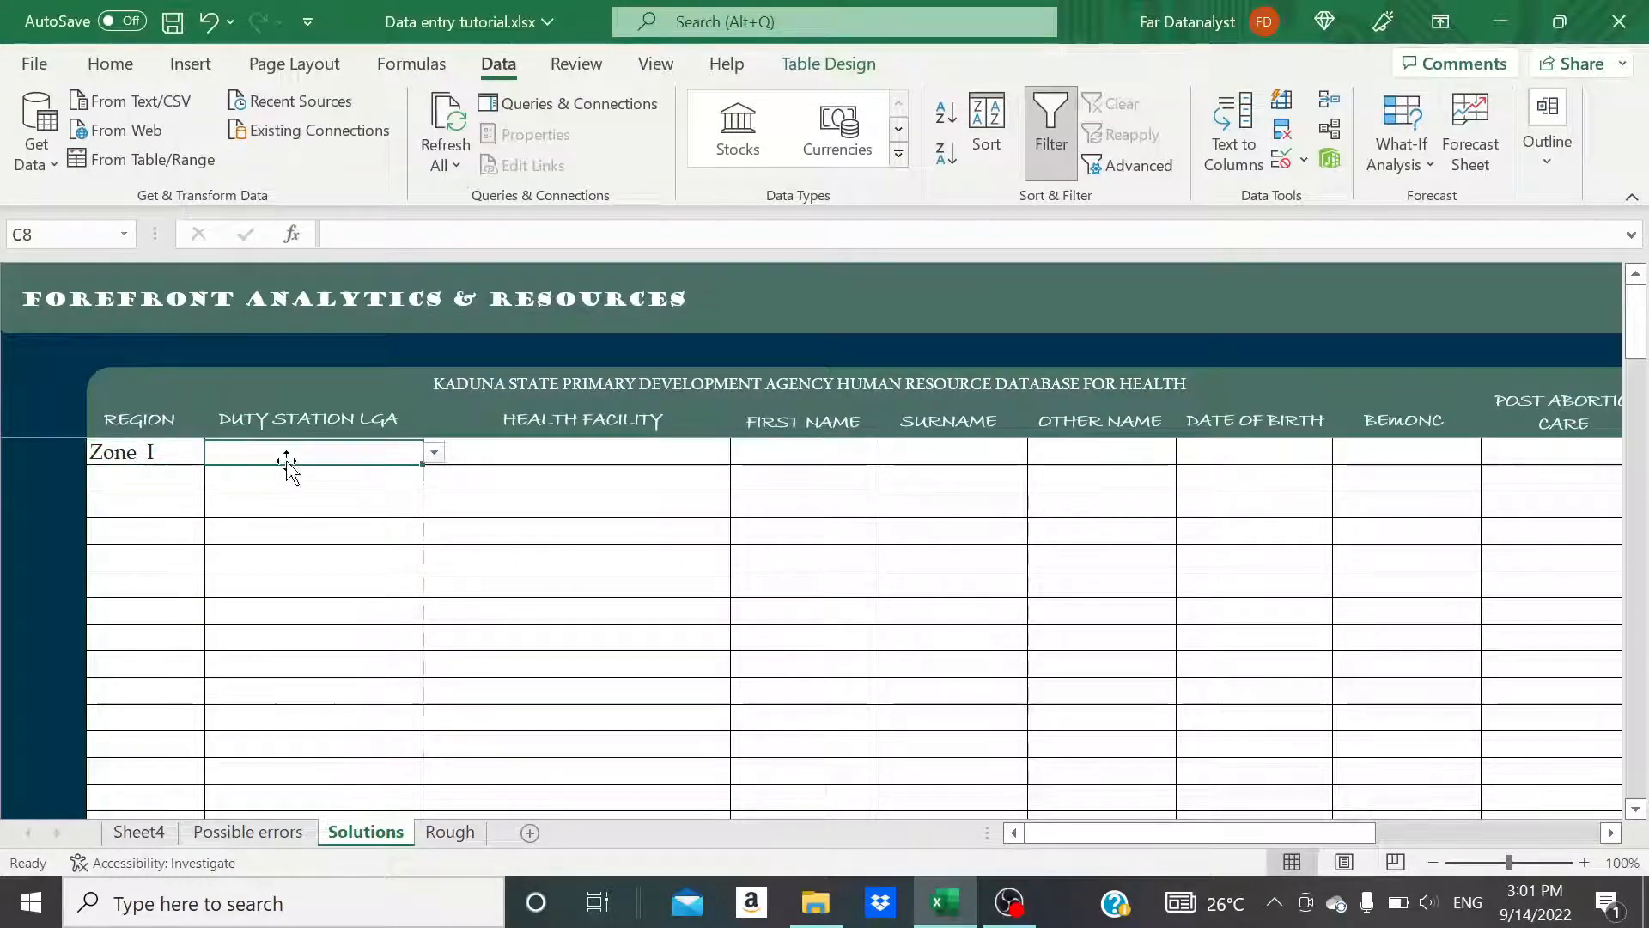
{"action": "left_click", "coordinate": [434, 452]}
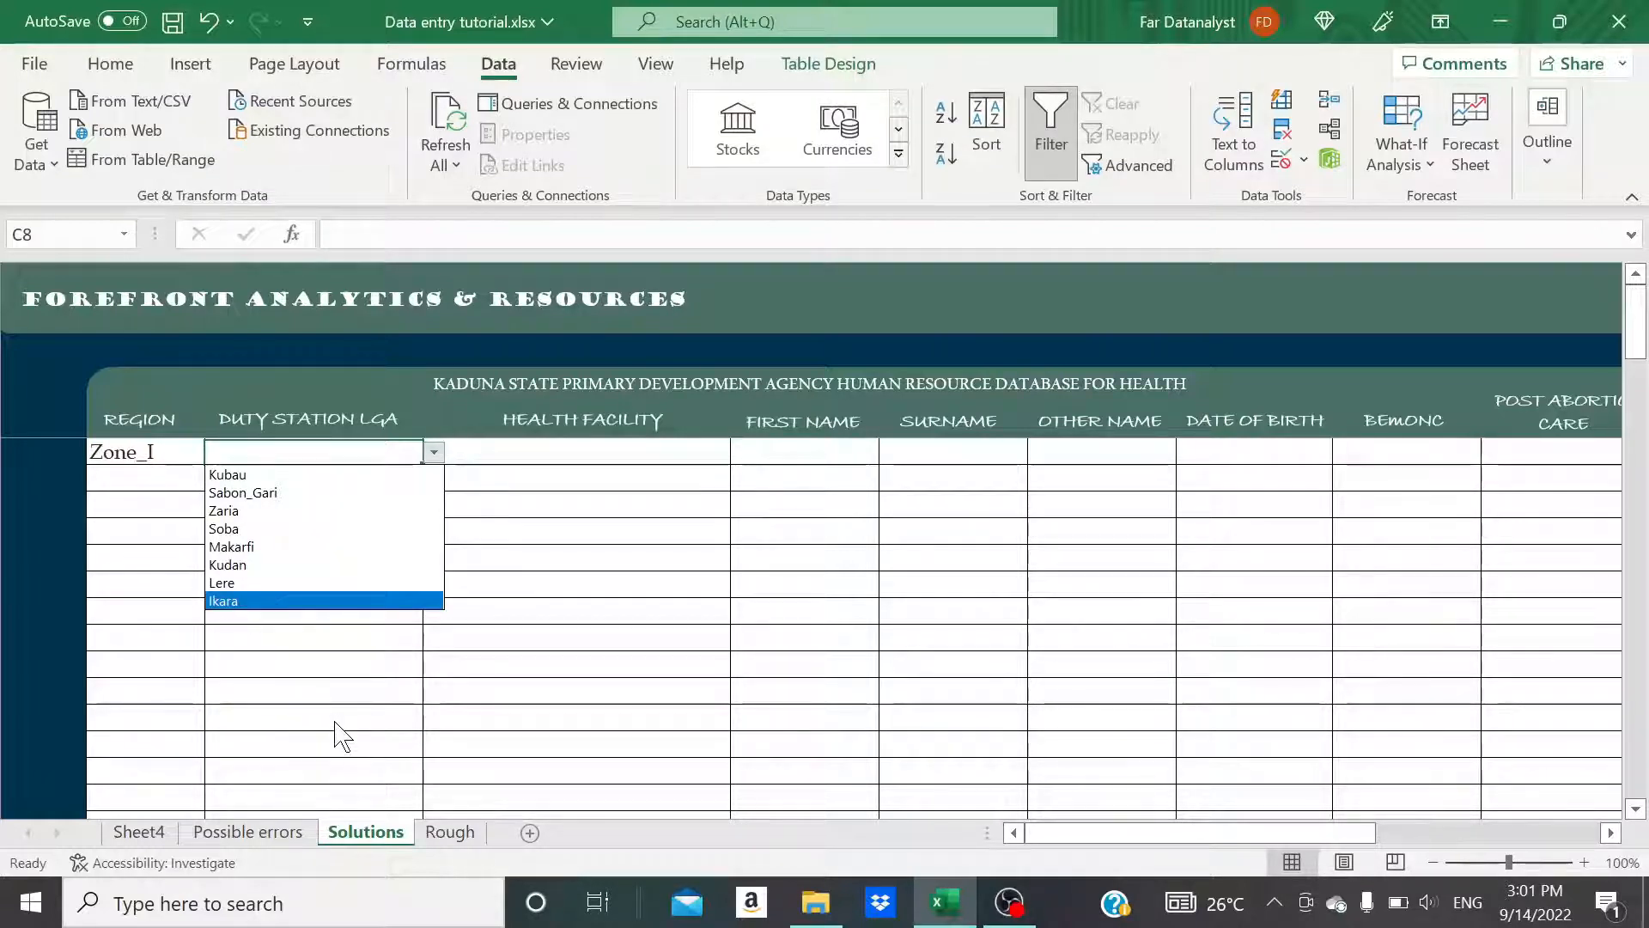
{"action": "key", "text": "Escape"}
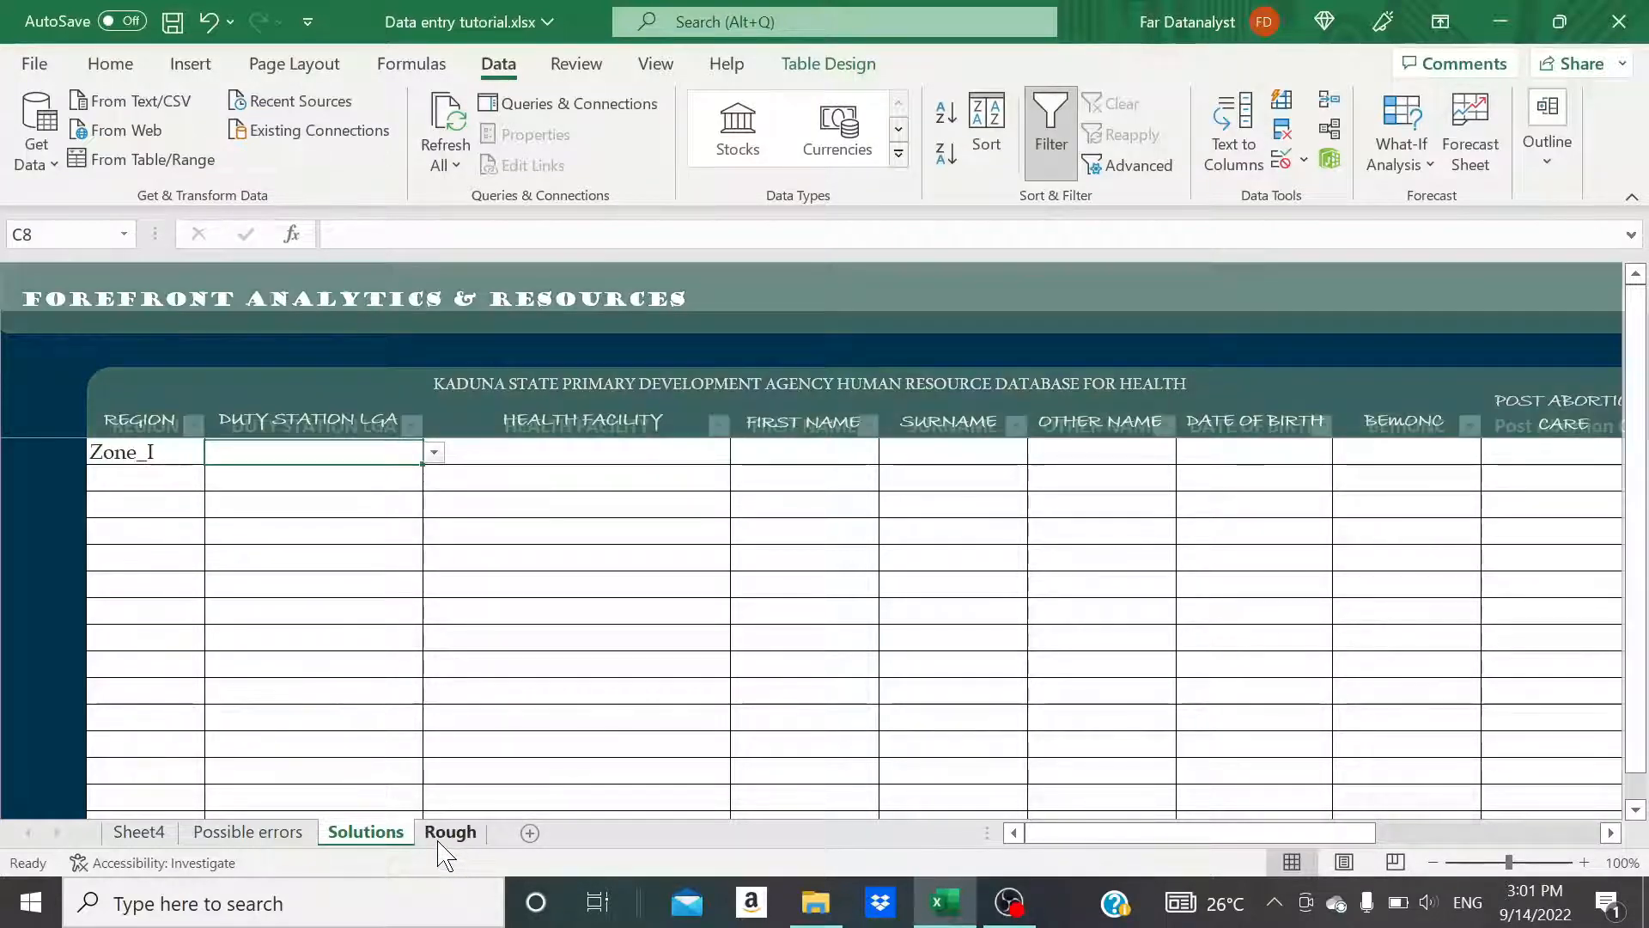
{"action": "left_click", "coordinate": [442, 834]}
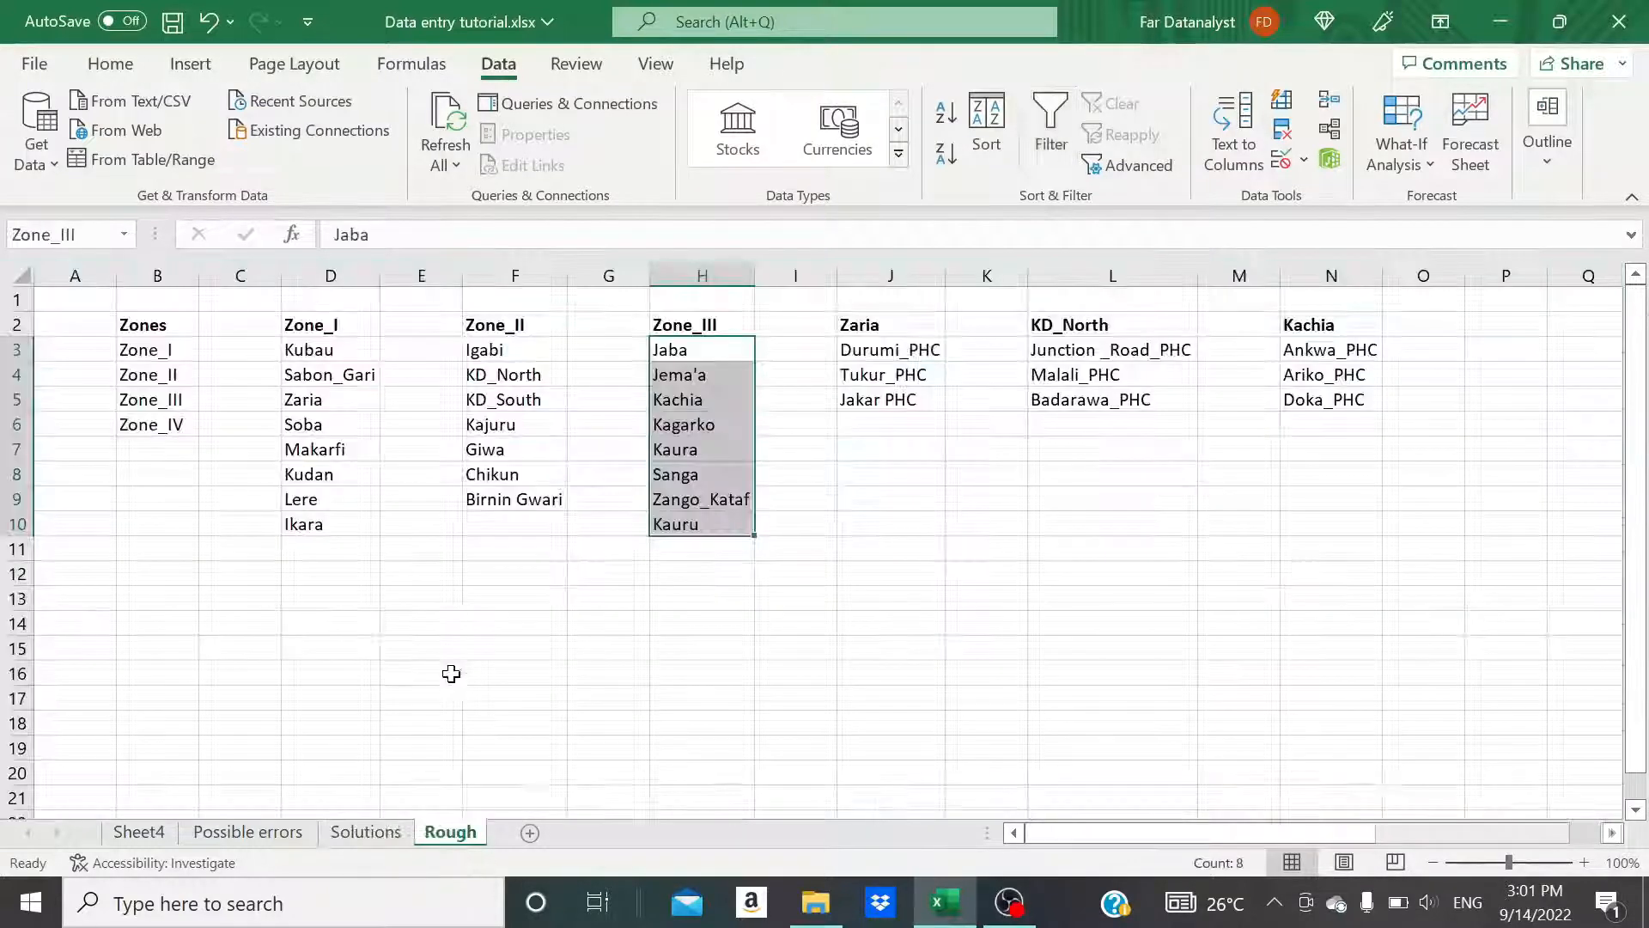
{"action": "left_click", "coordinate": [322, 530]}
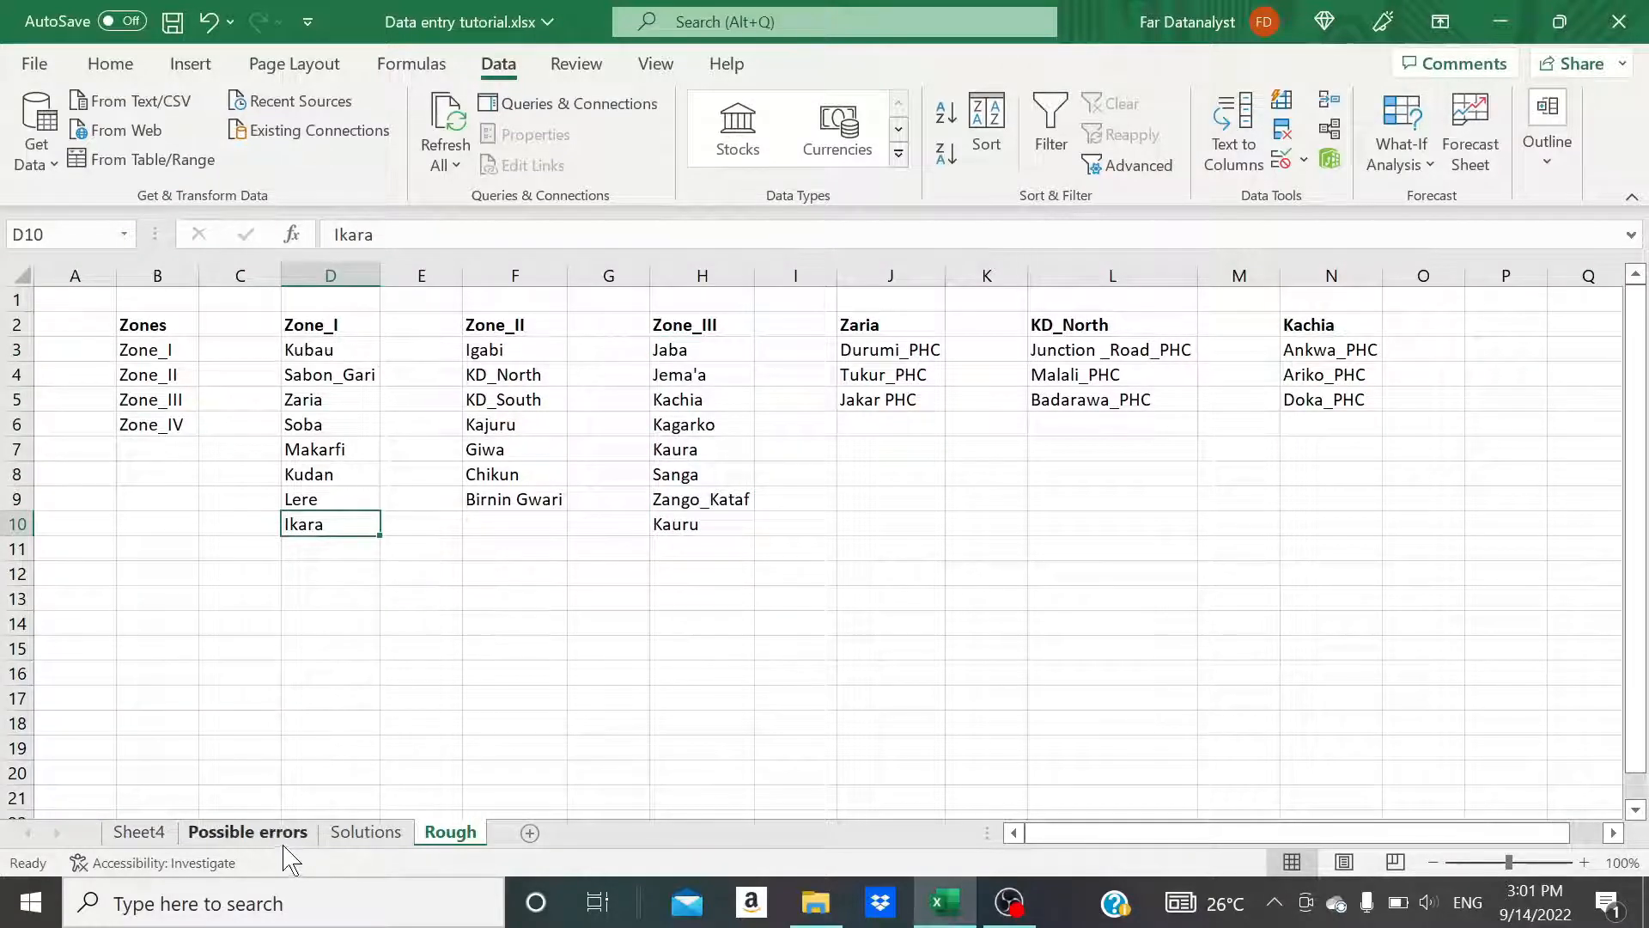
Set the REGION of the second record on the Solutions sheet to Zone_II
{"action": "left_click", "coordinate": [365, 831]}
{"action": "left_click", "coordinate": [174, 469]}
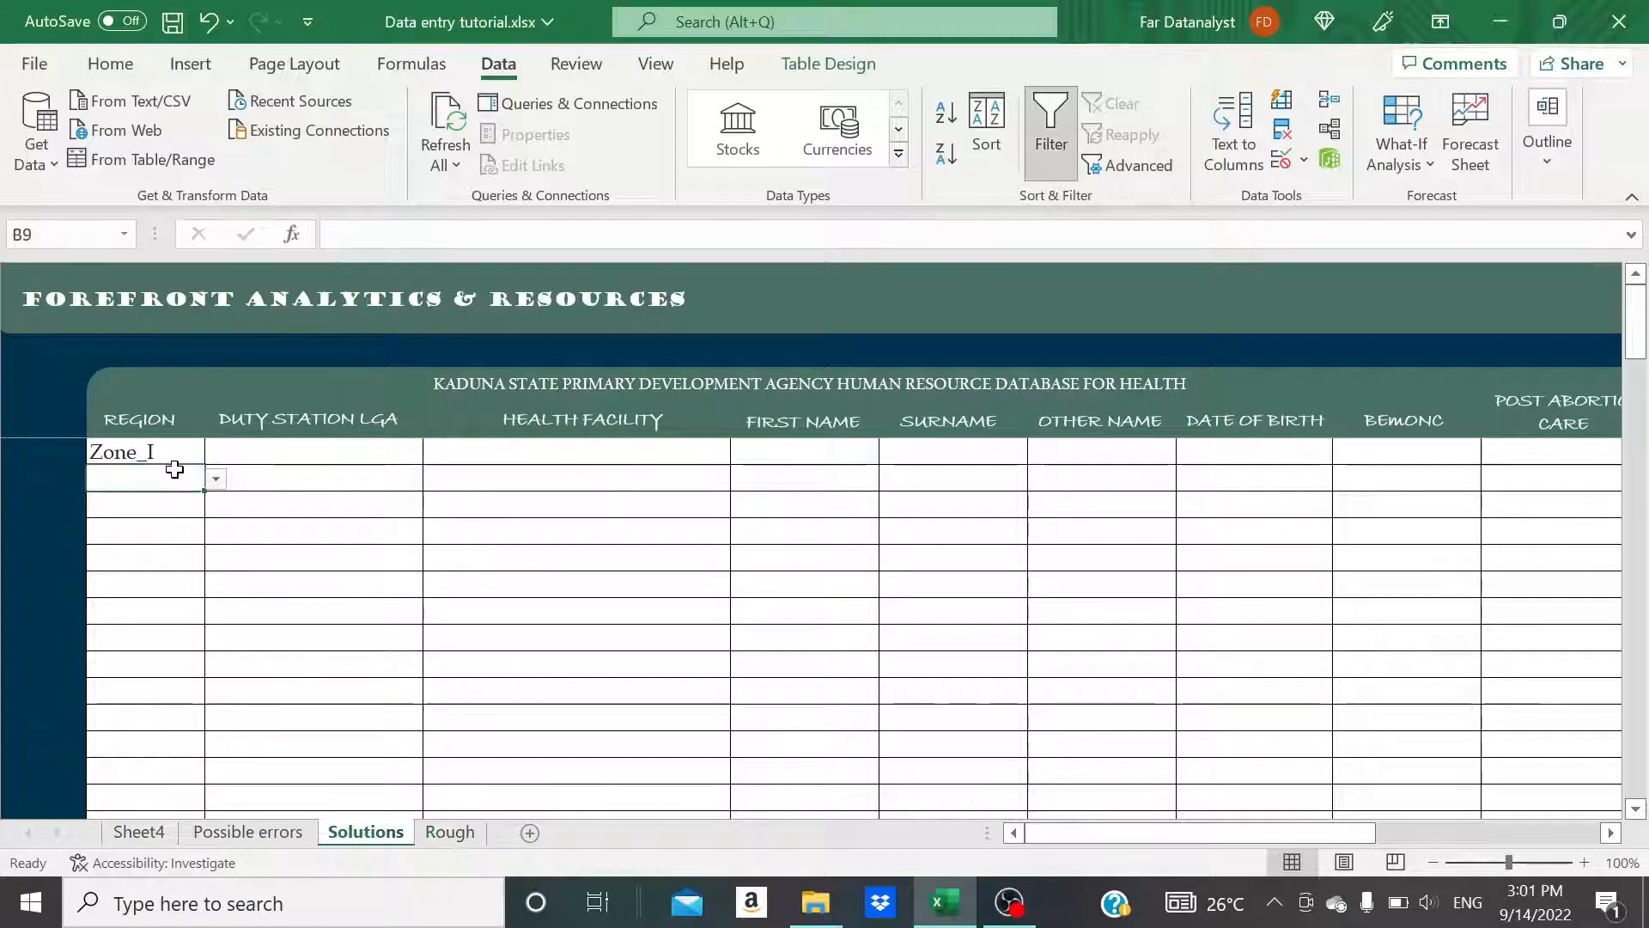
{"action": "left_click", "coordinate": [215, 481]}
{"action": "left_click", "coordinate": [153, 521]}
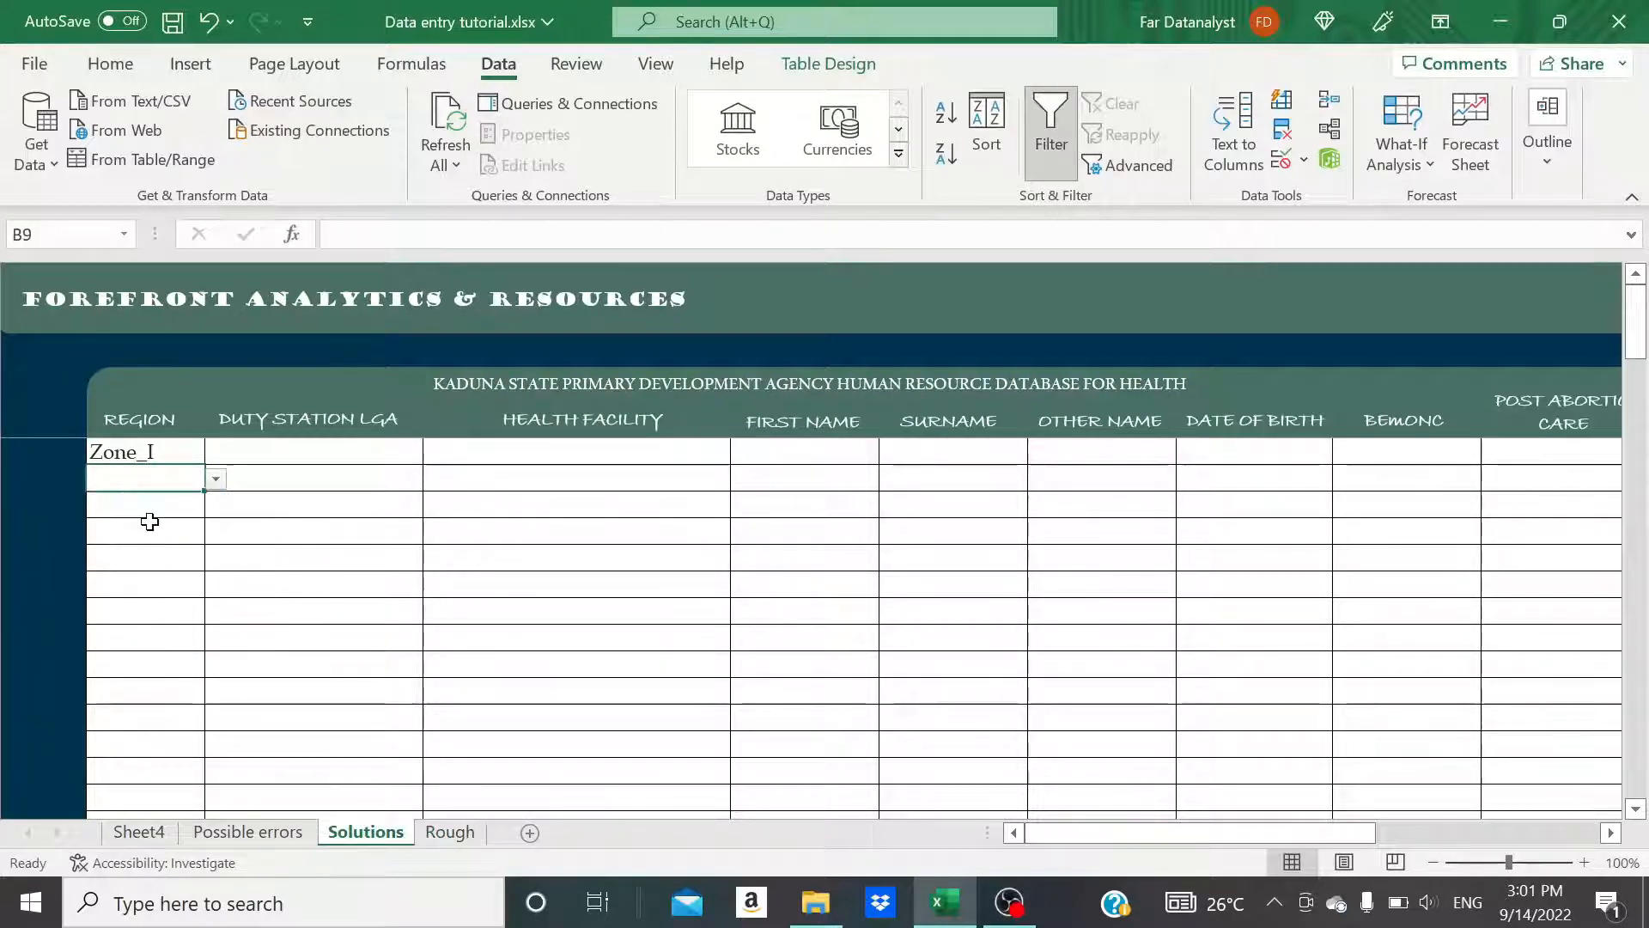
{"action": "left_click", "coordinate": [150, 522]}
Compare the DUTY STATION LGA choices offered for the Zone_II record with the Zone_II list on the Rough sheet
{"action": "left_click", "coordinate": [307, 486]}
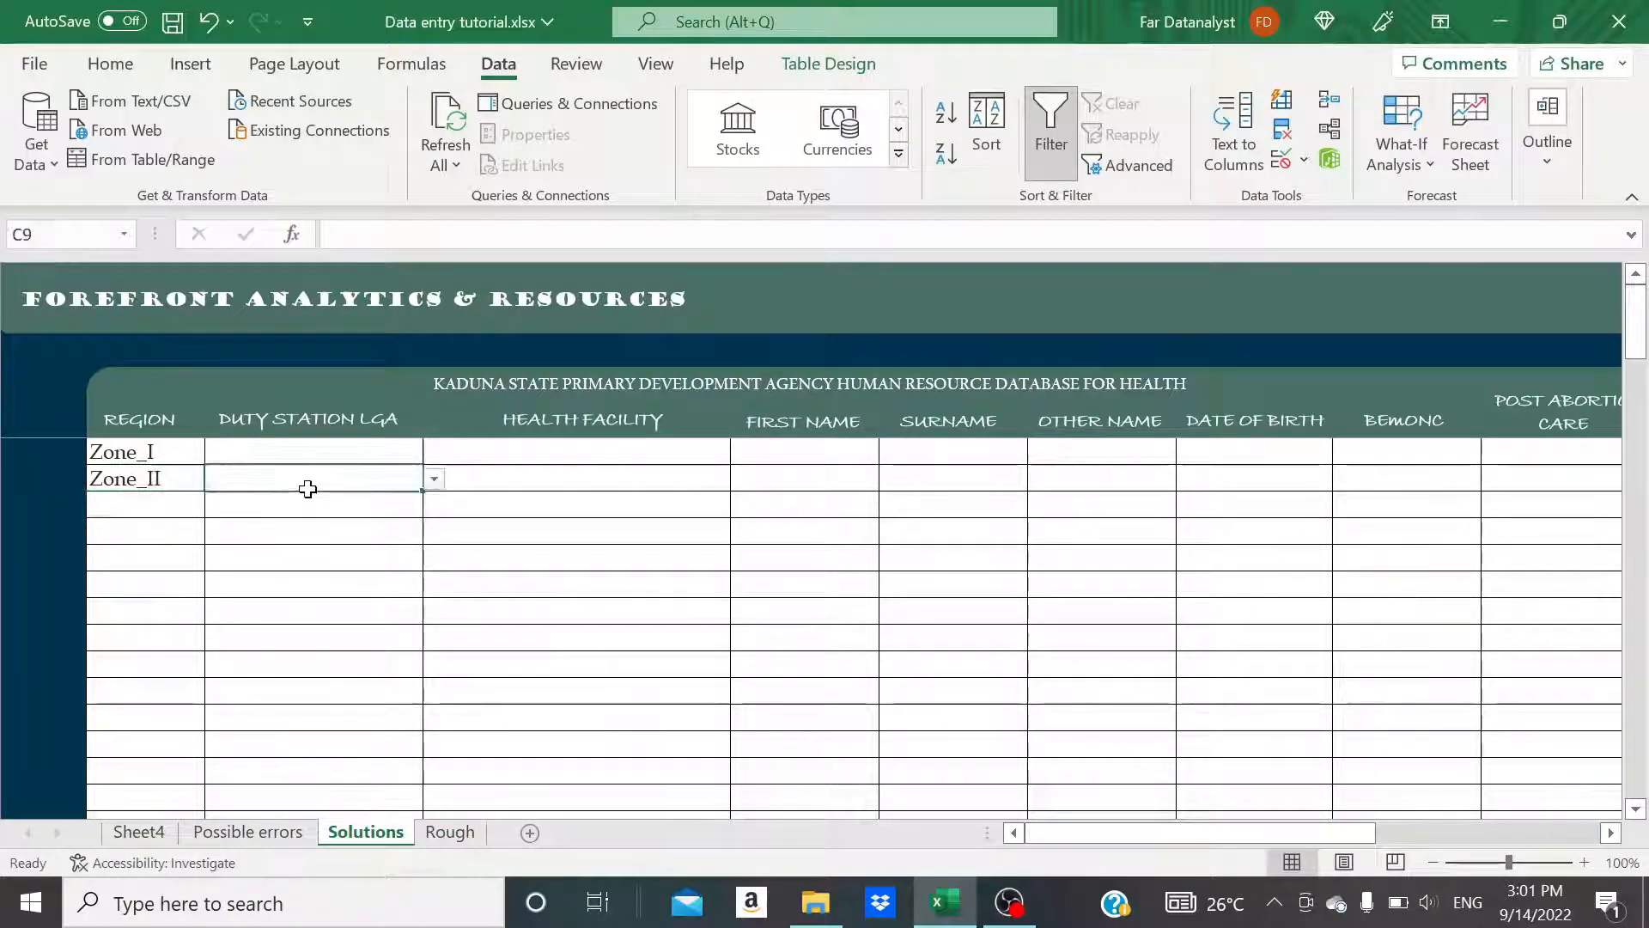
{"action": "left_click", "coordinate": [434, 481]}
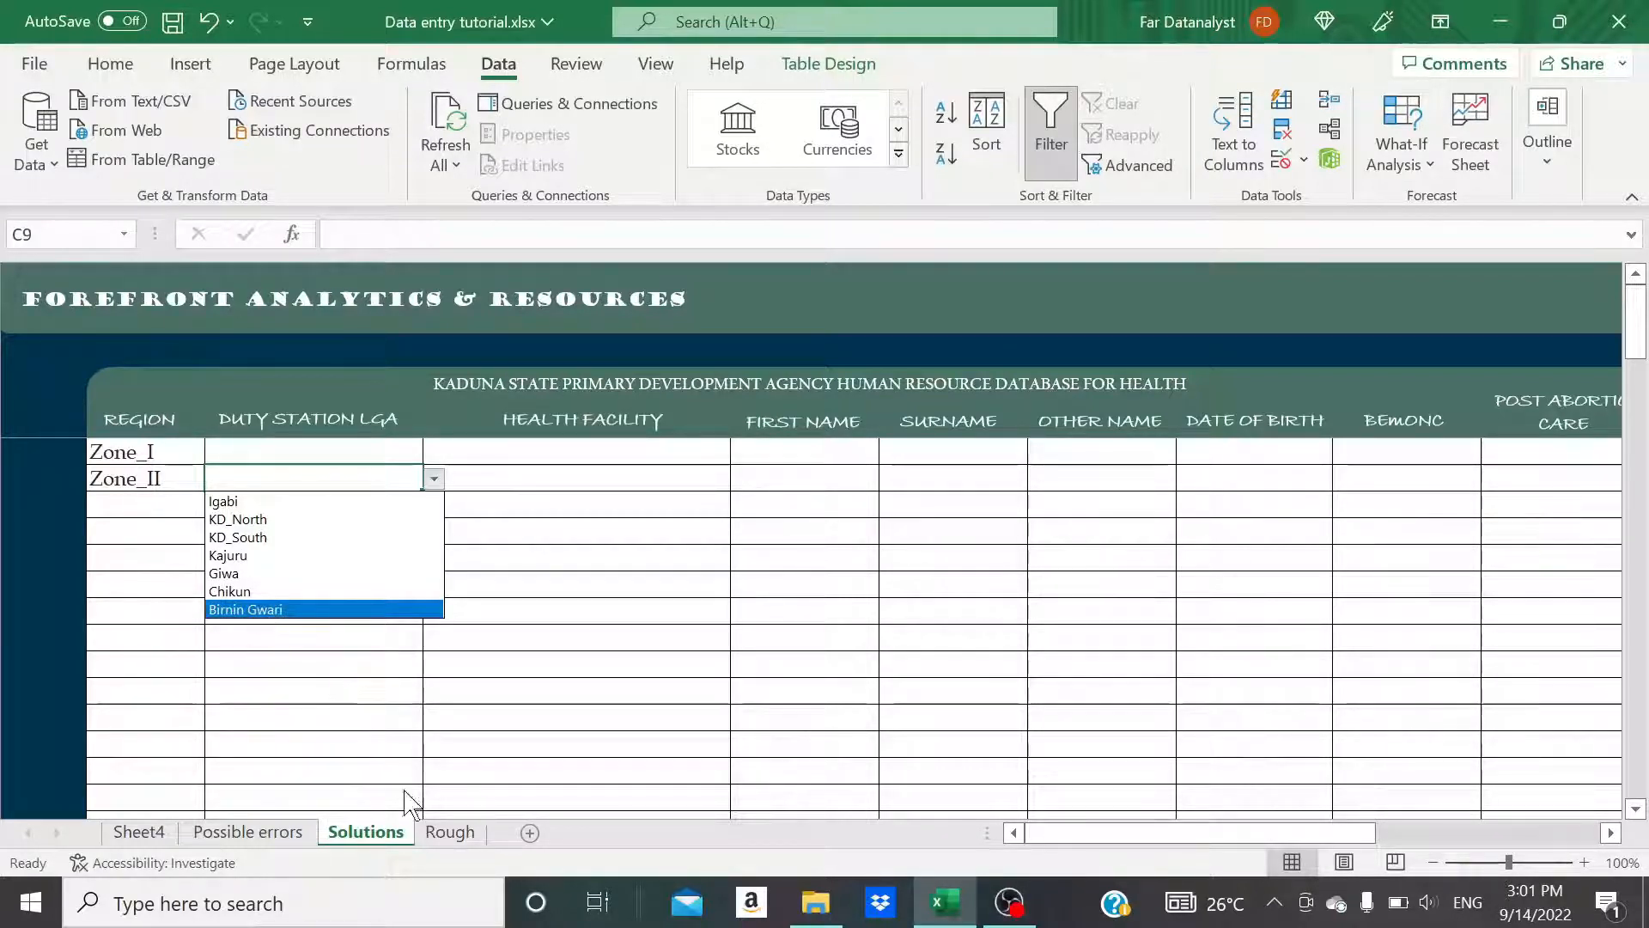
{"action": "left_click", "coordinate": [453, 834]}
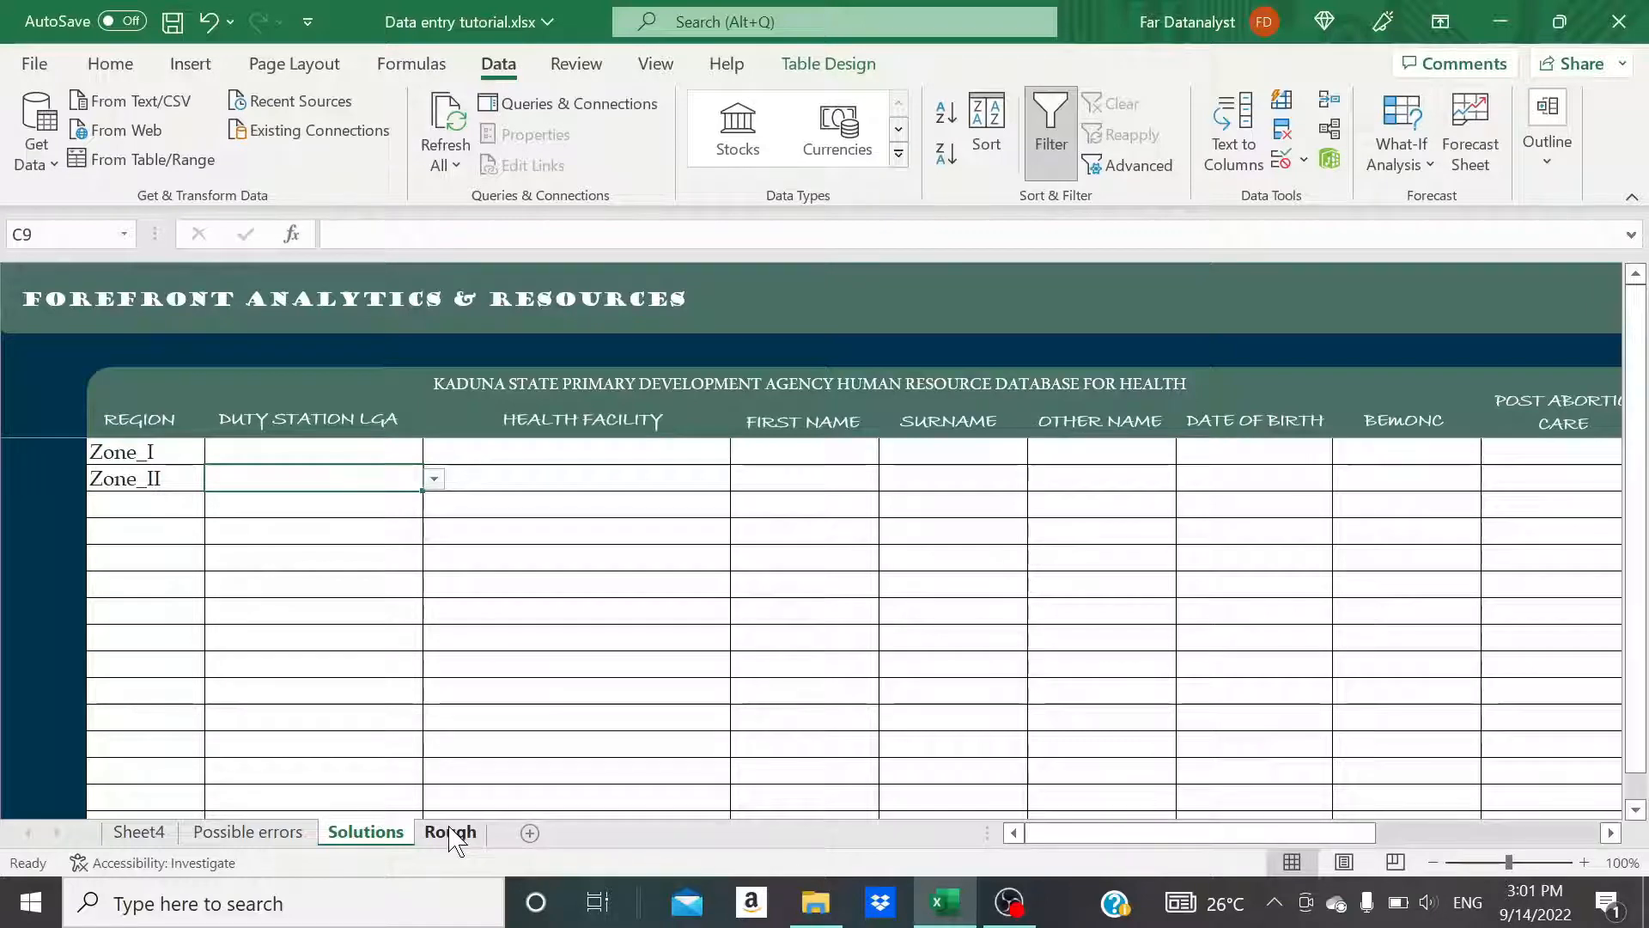
{"action": "left_click", "coordinate": [452, 835]}
{"action": "left_click", "coordinate": [526, 499]}
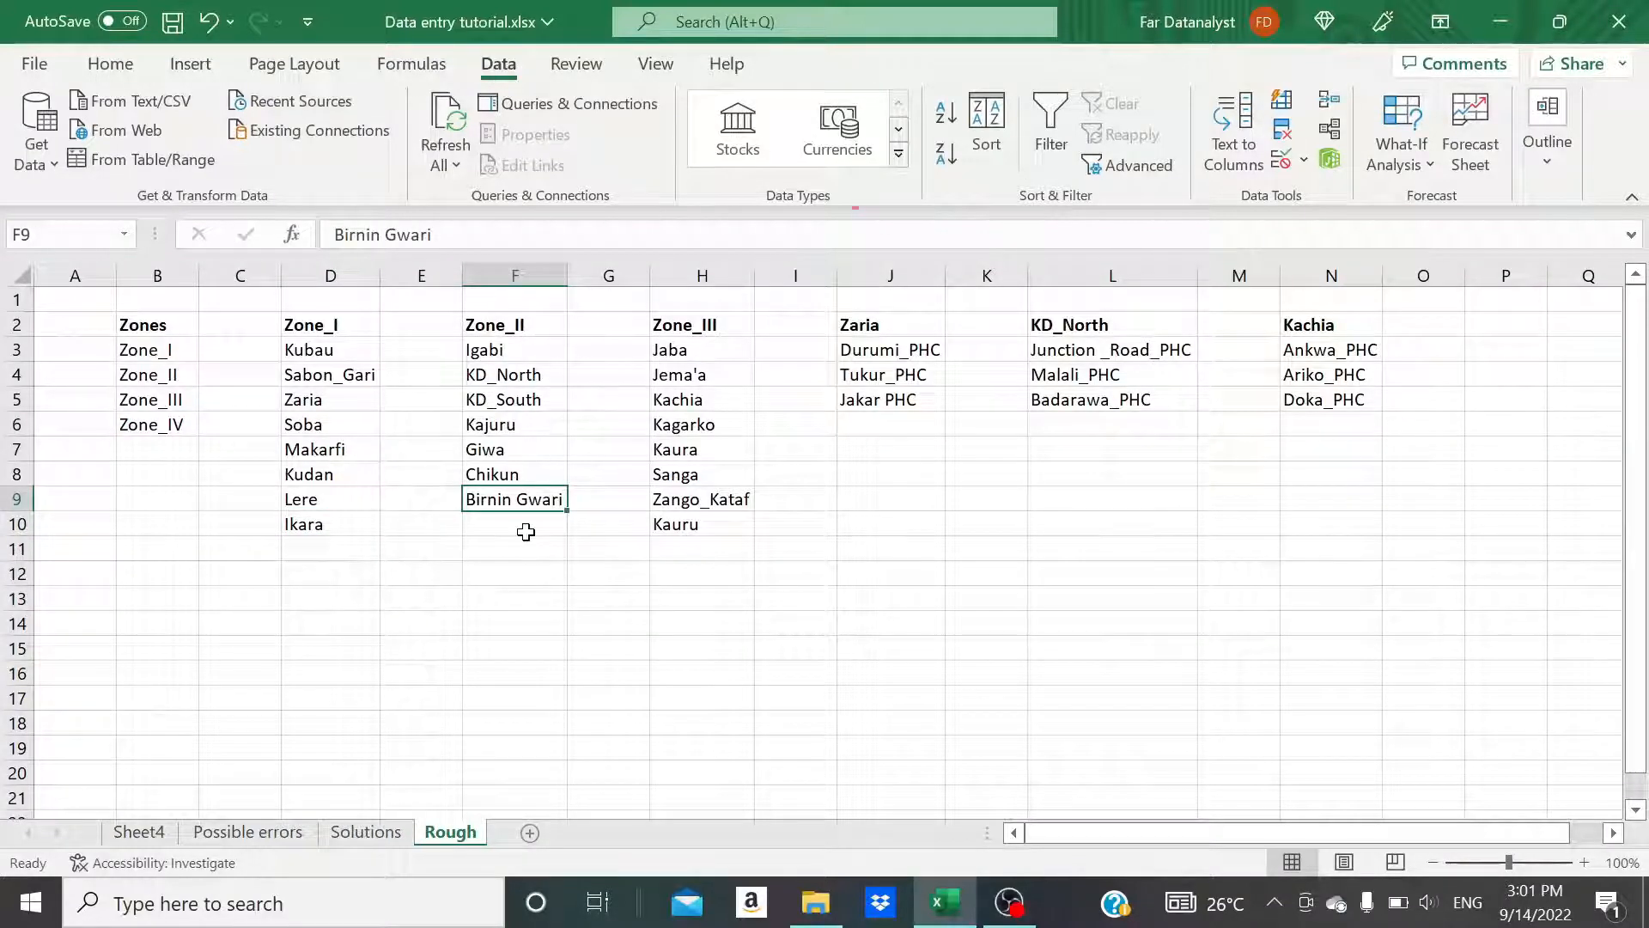
Set the DUTY STATION LGA of the Zone_I record on the Solutions sheet to Soba
{"action": "left_click", "coordinate": [357, 832]}
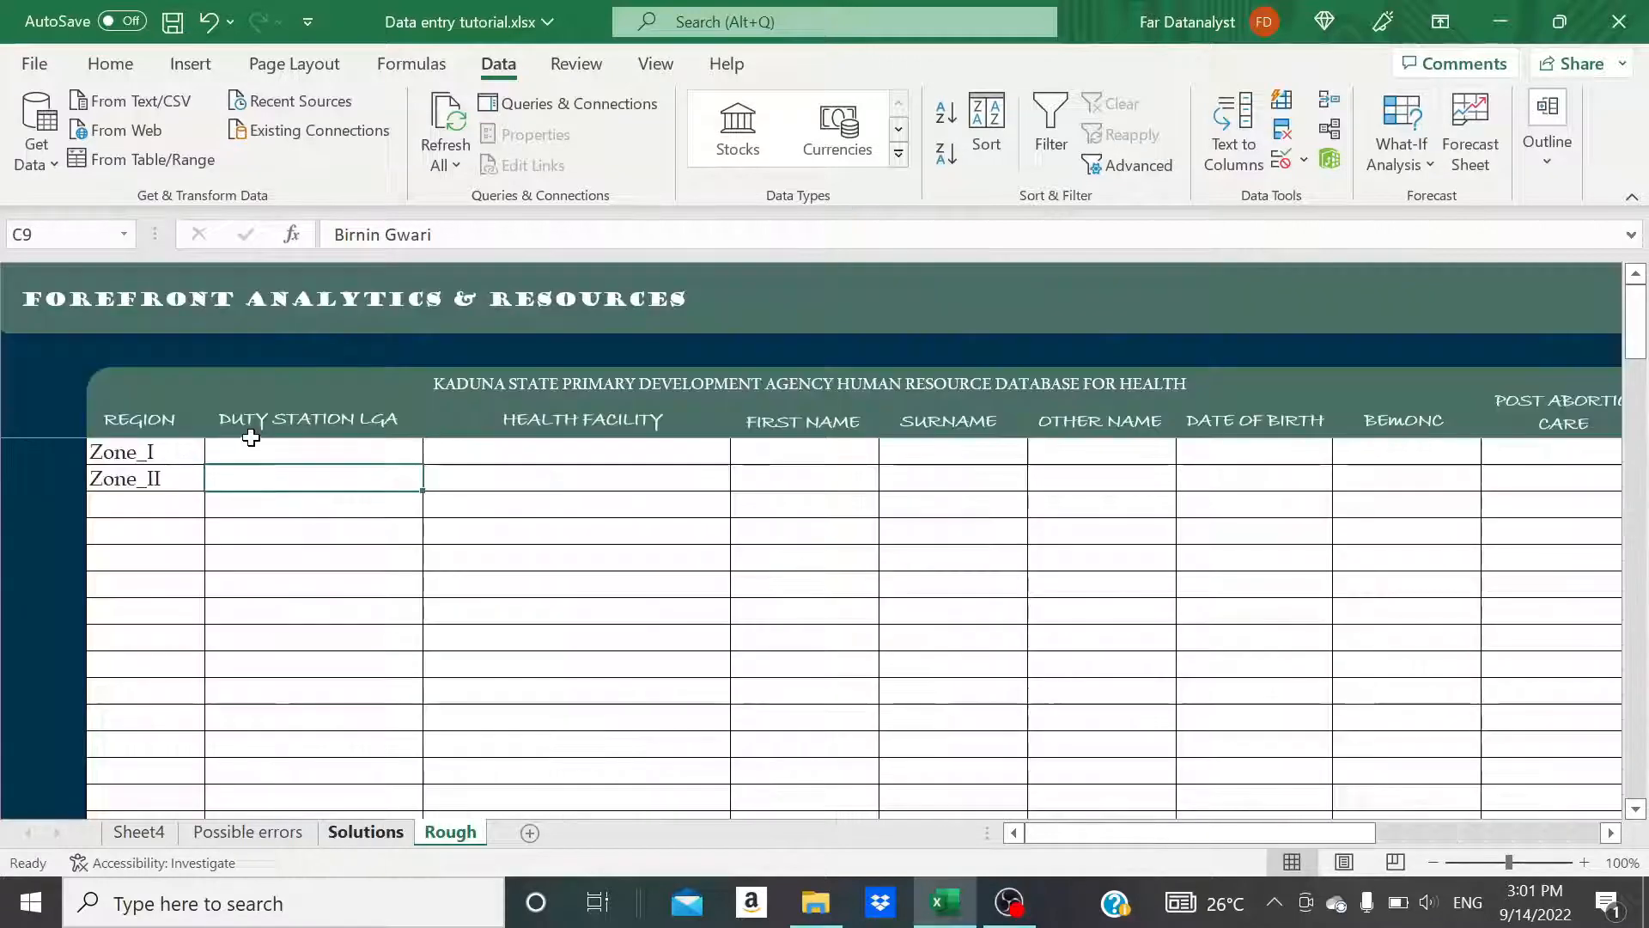
{"action": "left_click", "coordinate": [270, 457]}
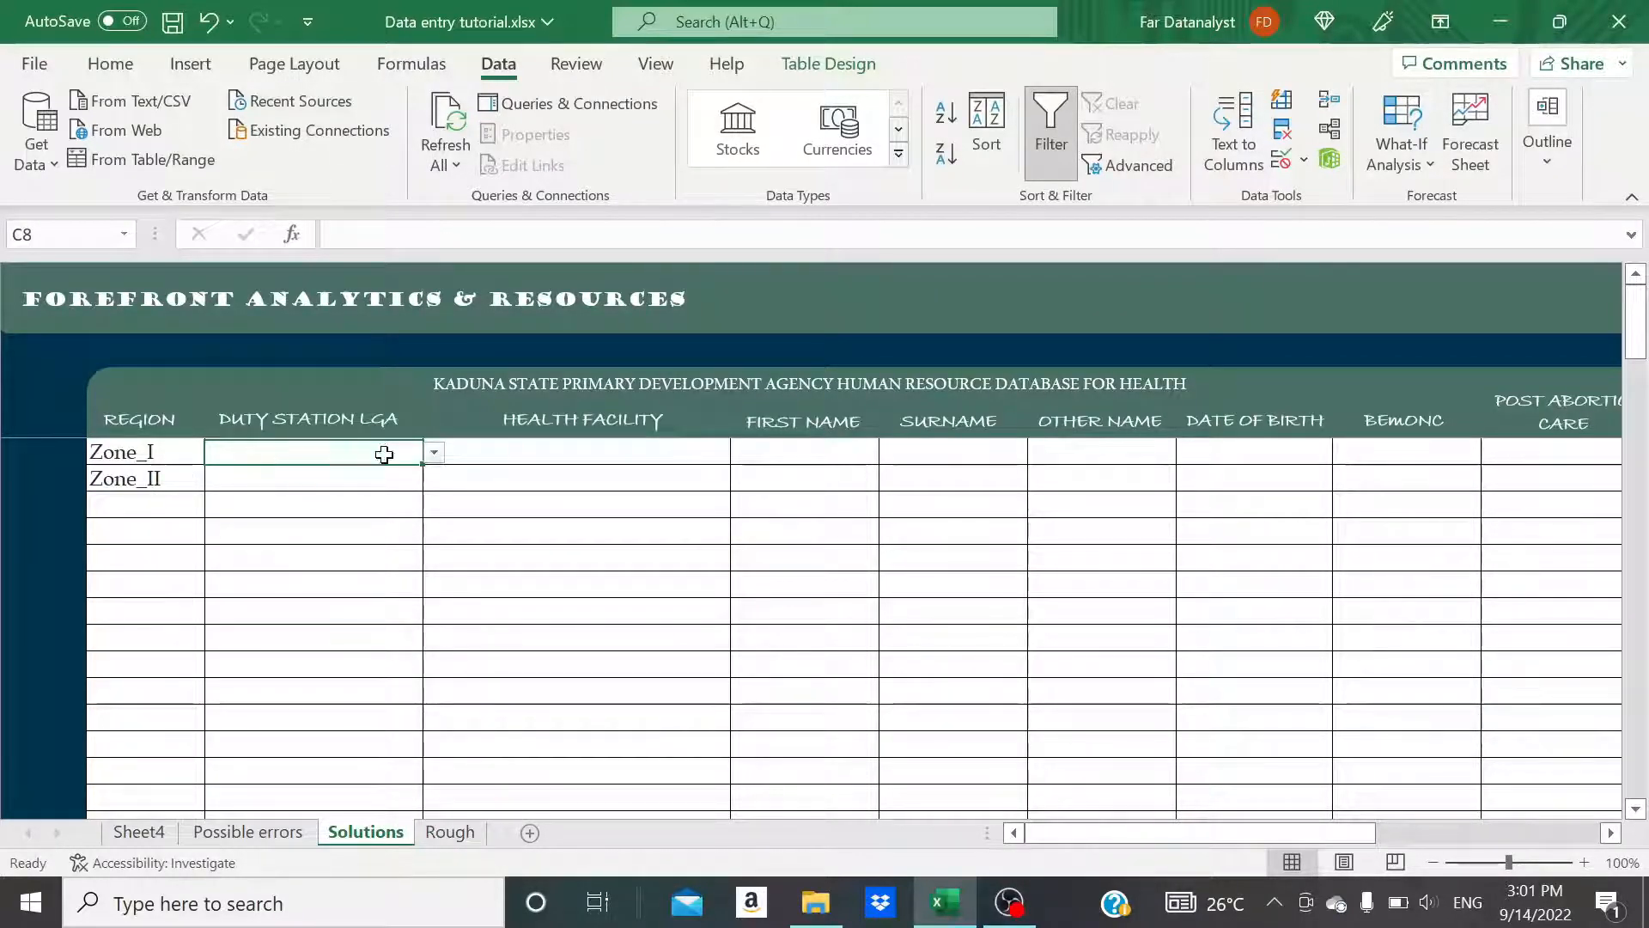
{"action": "left_click", "coordinate": [432, 454]}
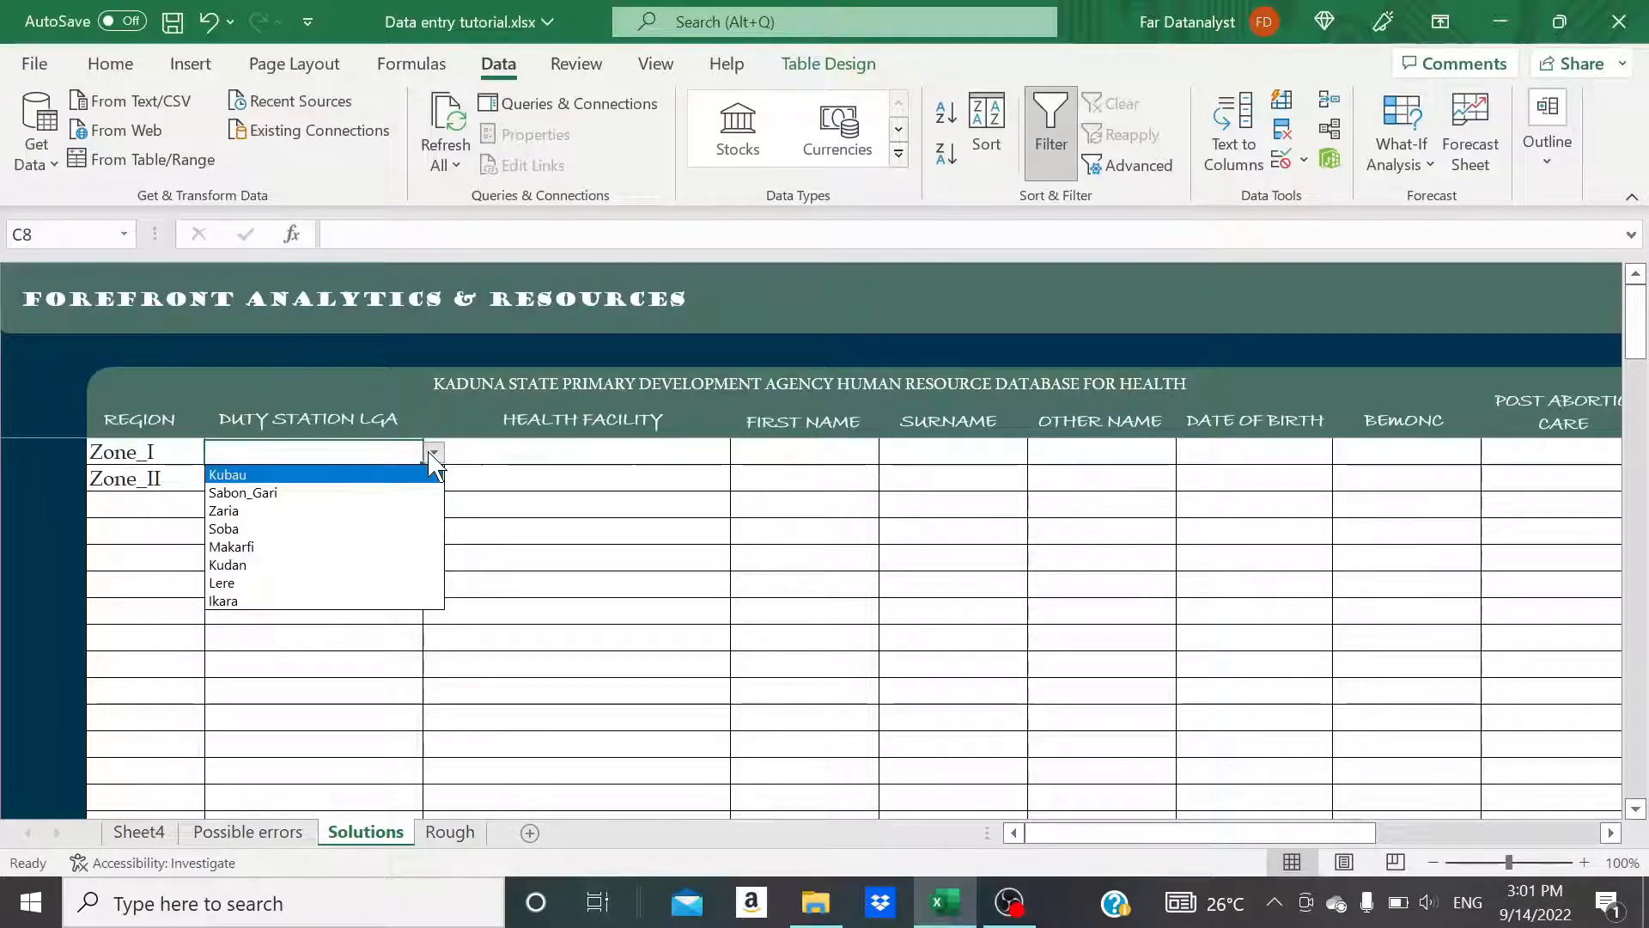
{"action": "left_click", "coordinate": [432, 455]}
{"action": "left_click", "coordinate": [172, 509]}
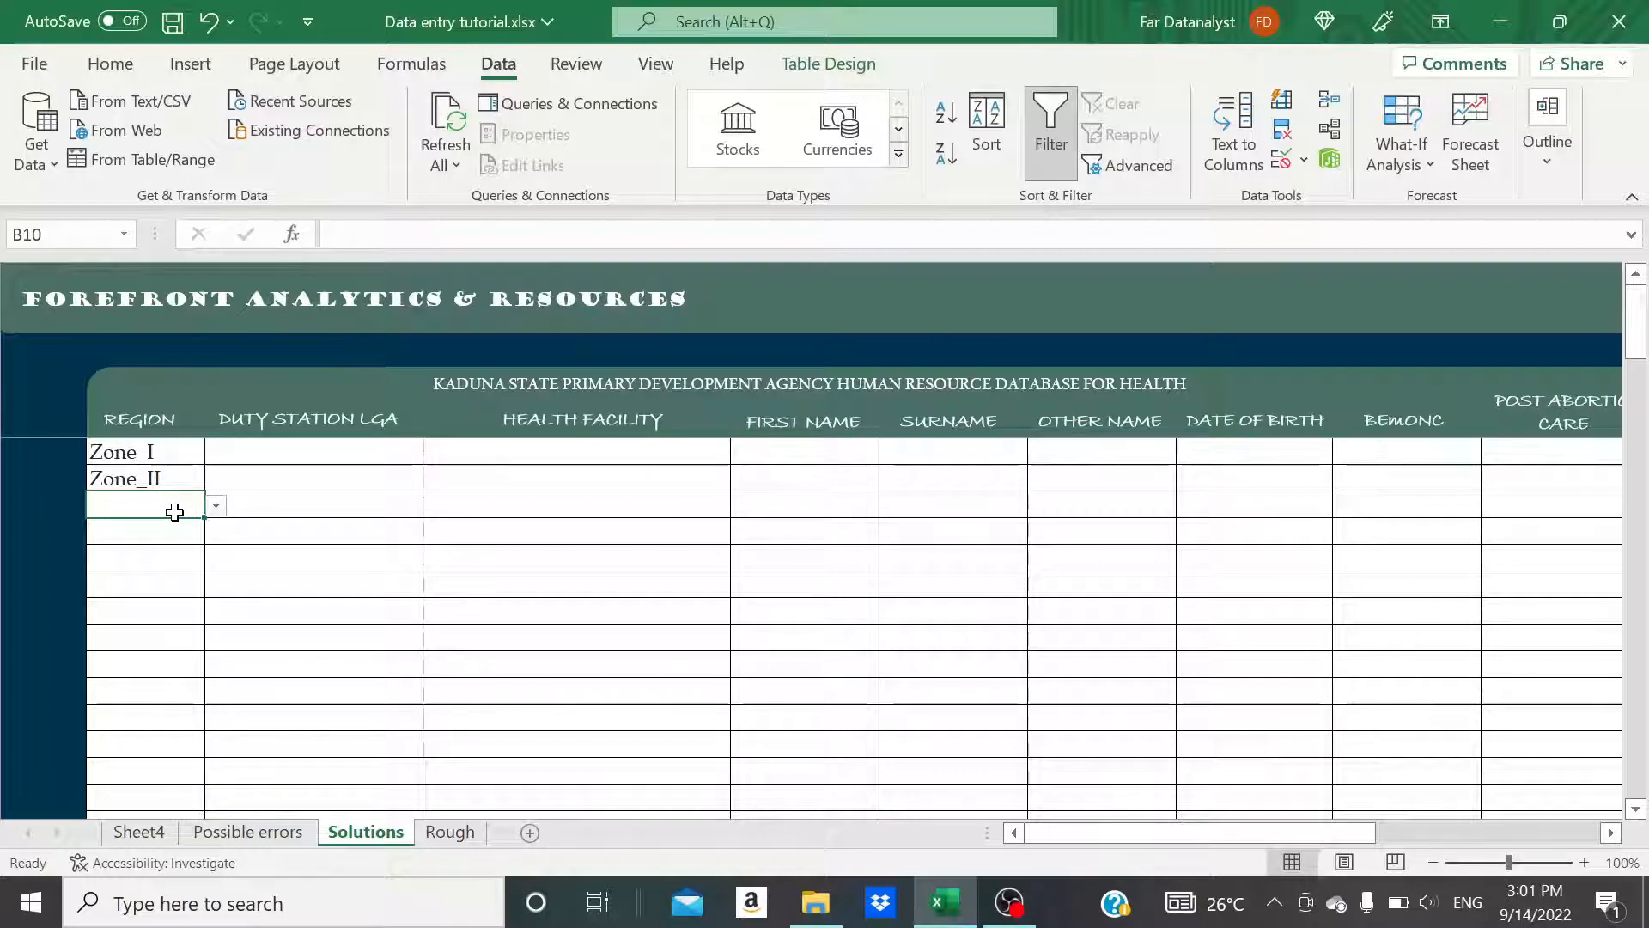
{"action": "left_click", "coordinate": [371, 451]}
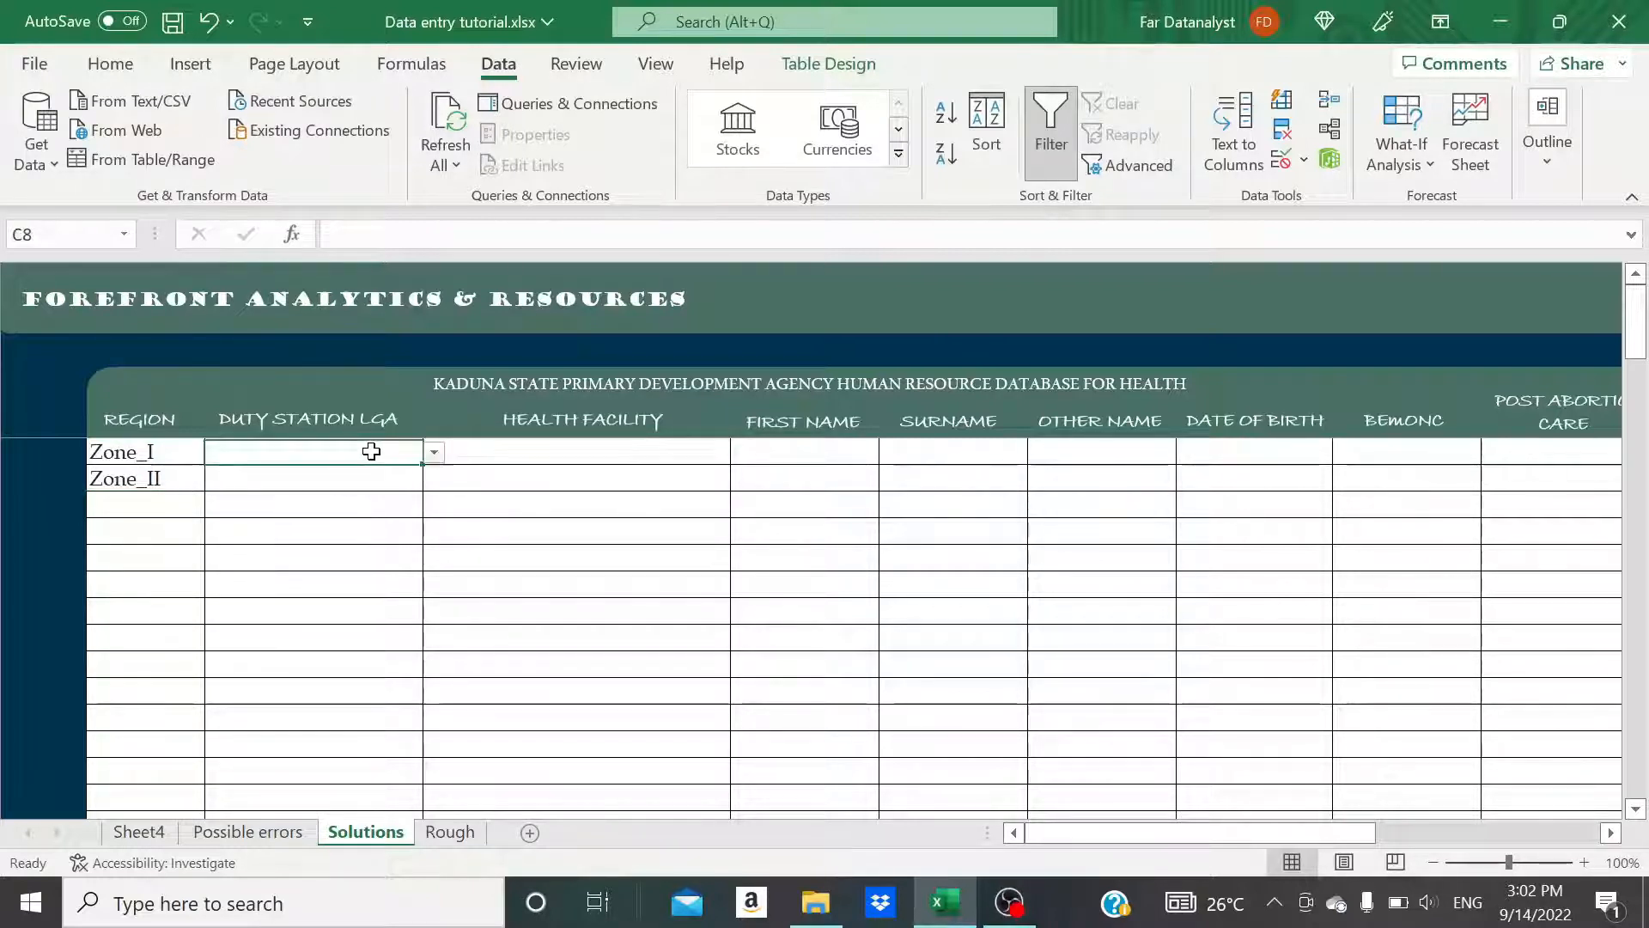
{"action": "left_click", "coordinate": [433, 453]}
{"action": "left_click", "coordinate": [297, 528]}
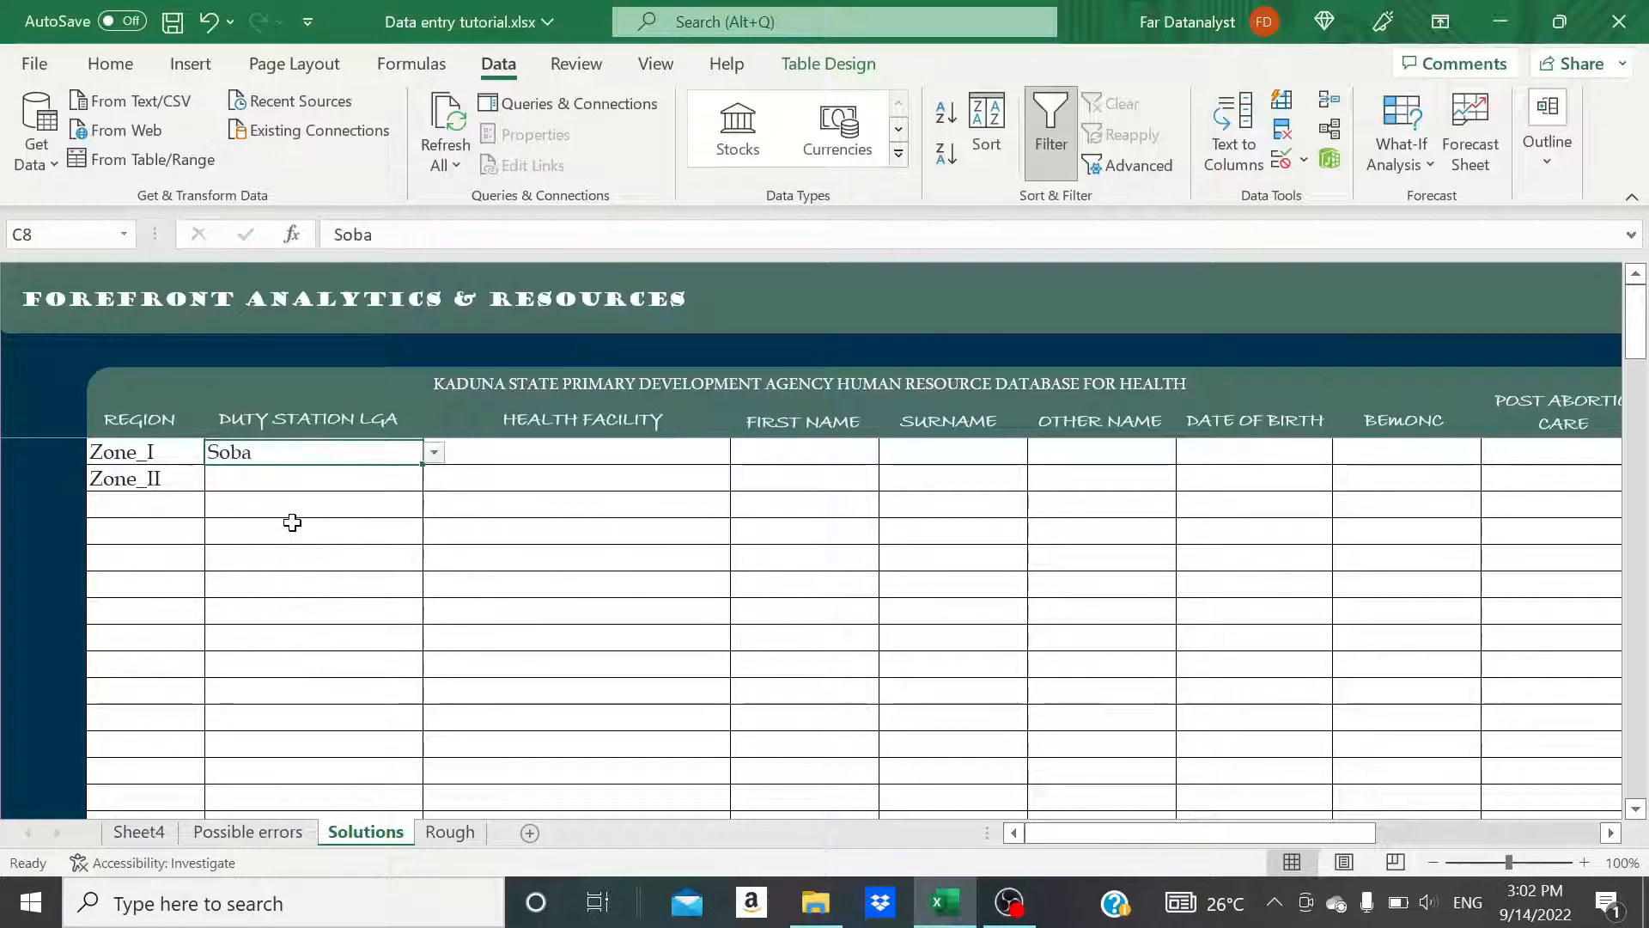
Test the validation by trying to enter exc as the DUTY STATION LGA of the Zone_II record, then discard the entry
{"action": "left_click", "coordinate": [296, 478]}
{"action": "left_click", "coordinate": [165, 478]}
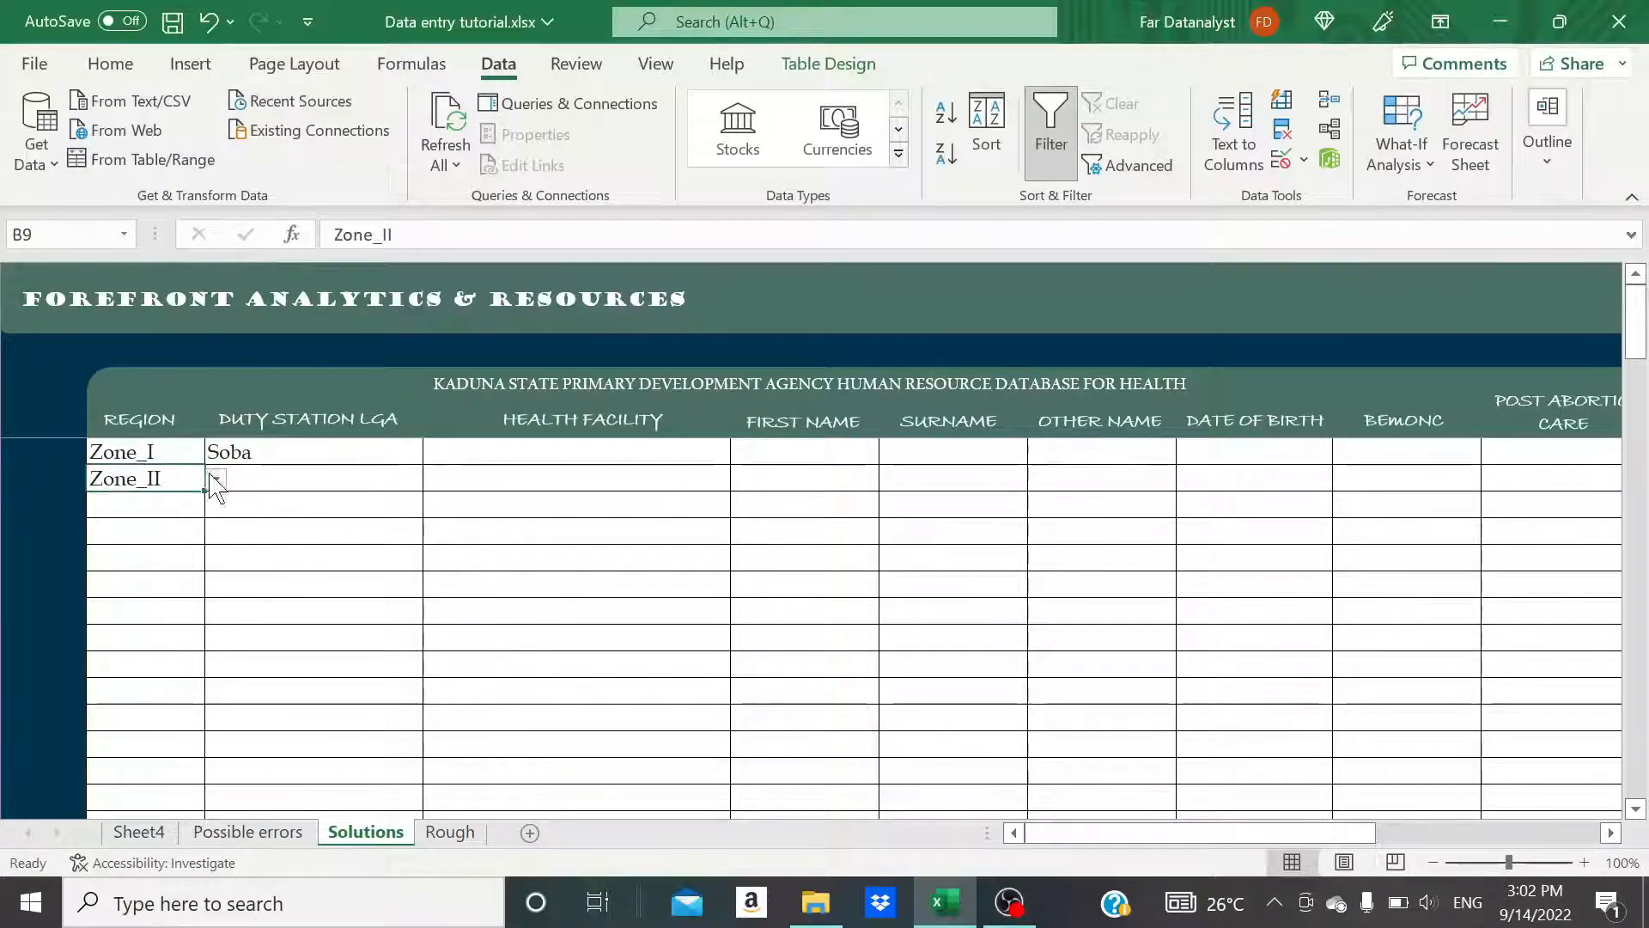
{"action": "left_click", "coordinate": [257, 480]}
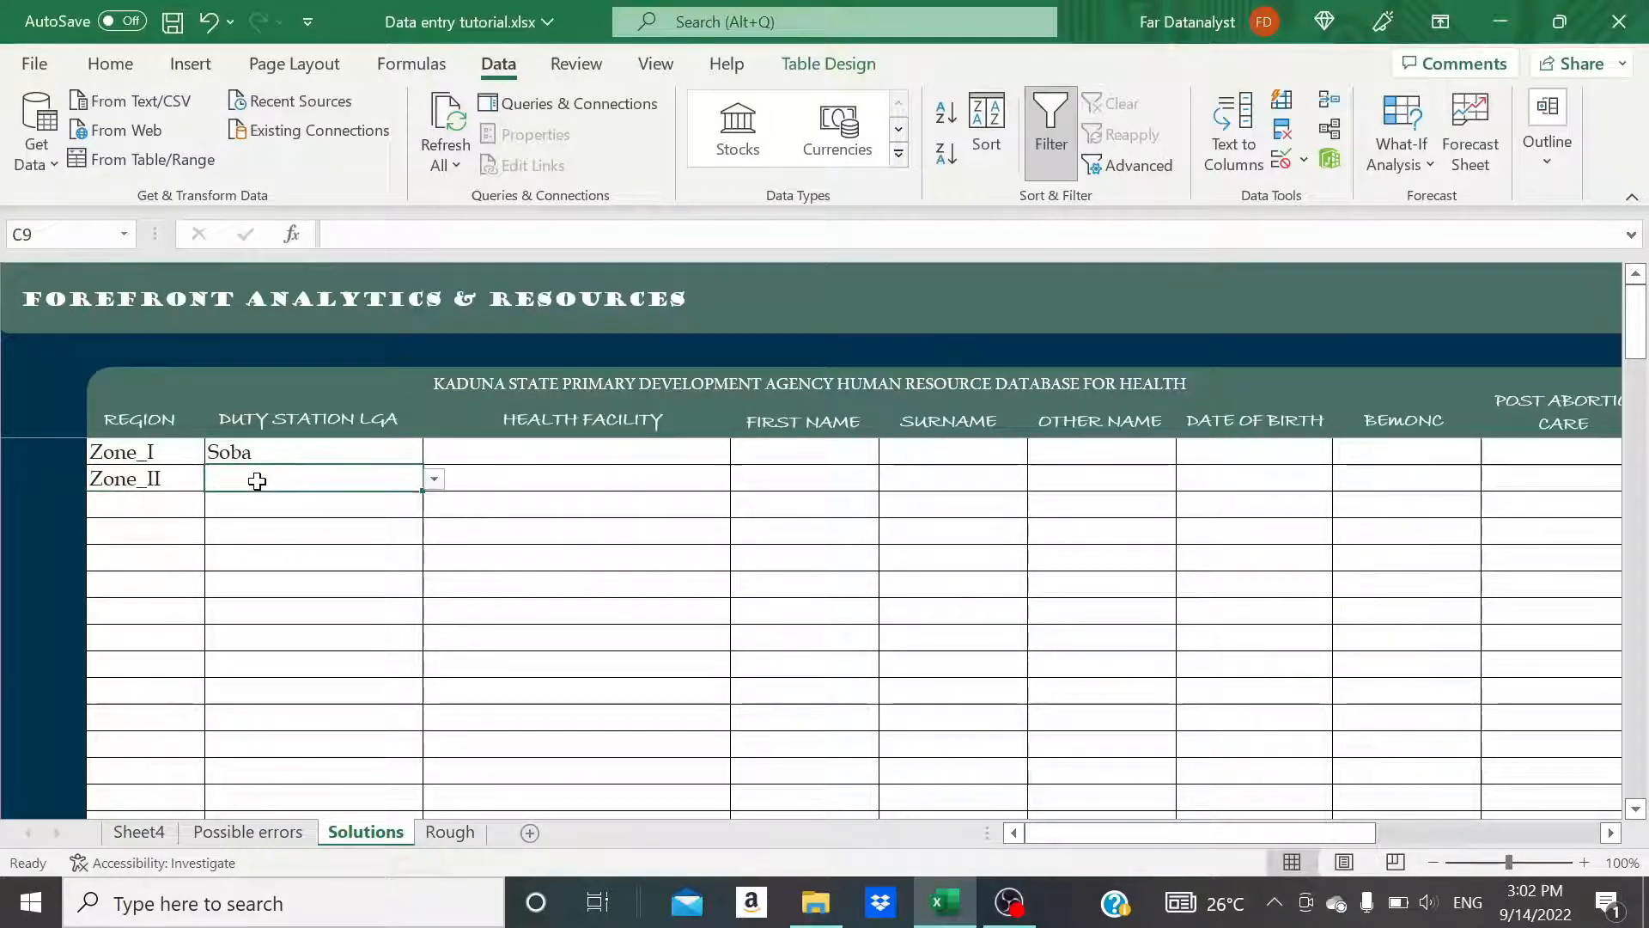
{"action": "type", "text": "exc"}
{"action": "key", "text": "Return"}
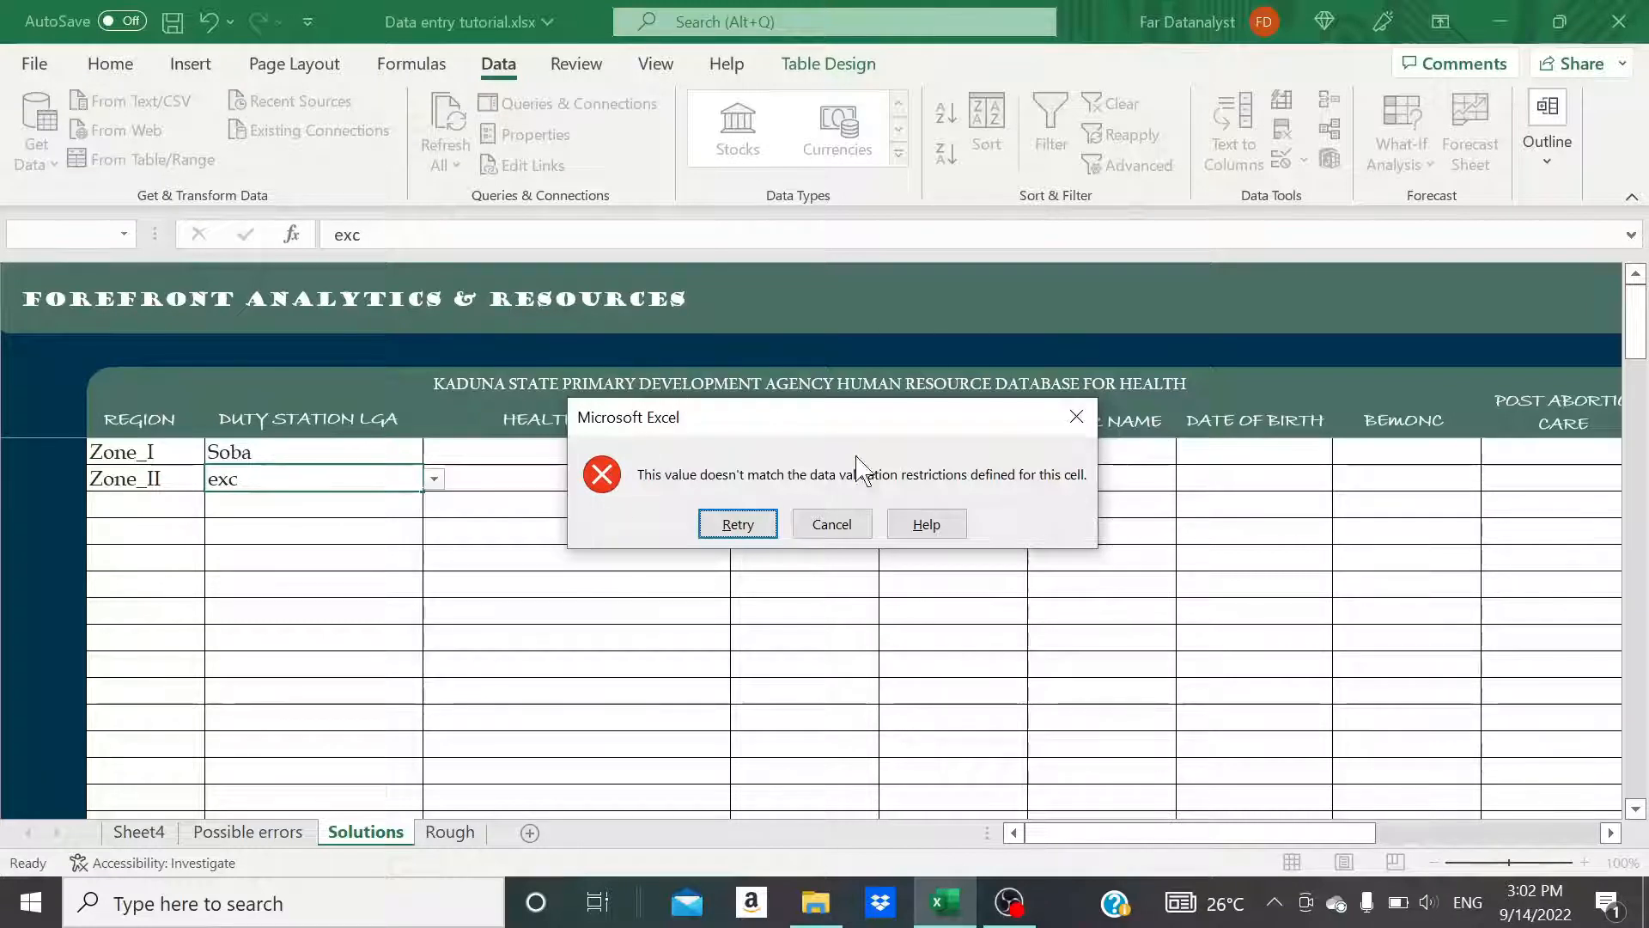
{"action": "left_click", "coordinate": [1080, 420]}
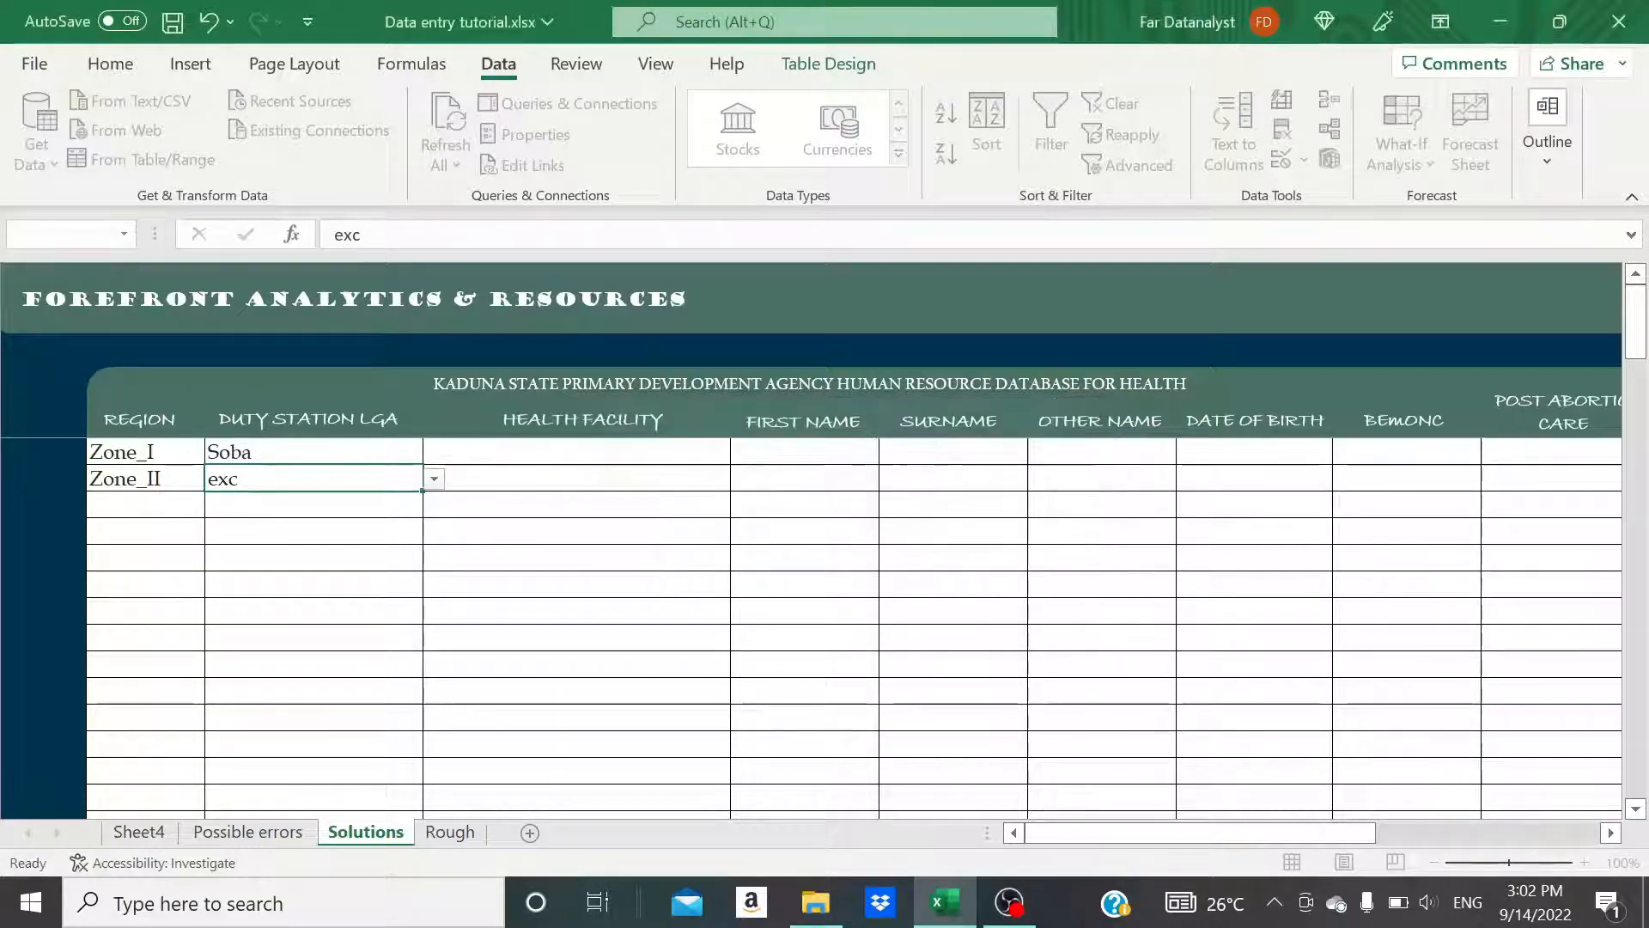
Try to enter the Zone_I LGA Soba as the DUTY STATION LGA of the Zone_II record, then cancel the entry
{"action": "left_click", "coordinate": [270, 453]}
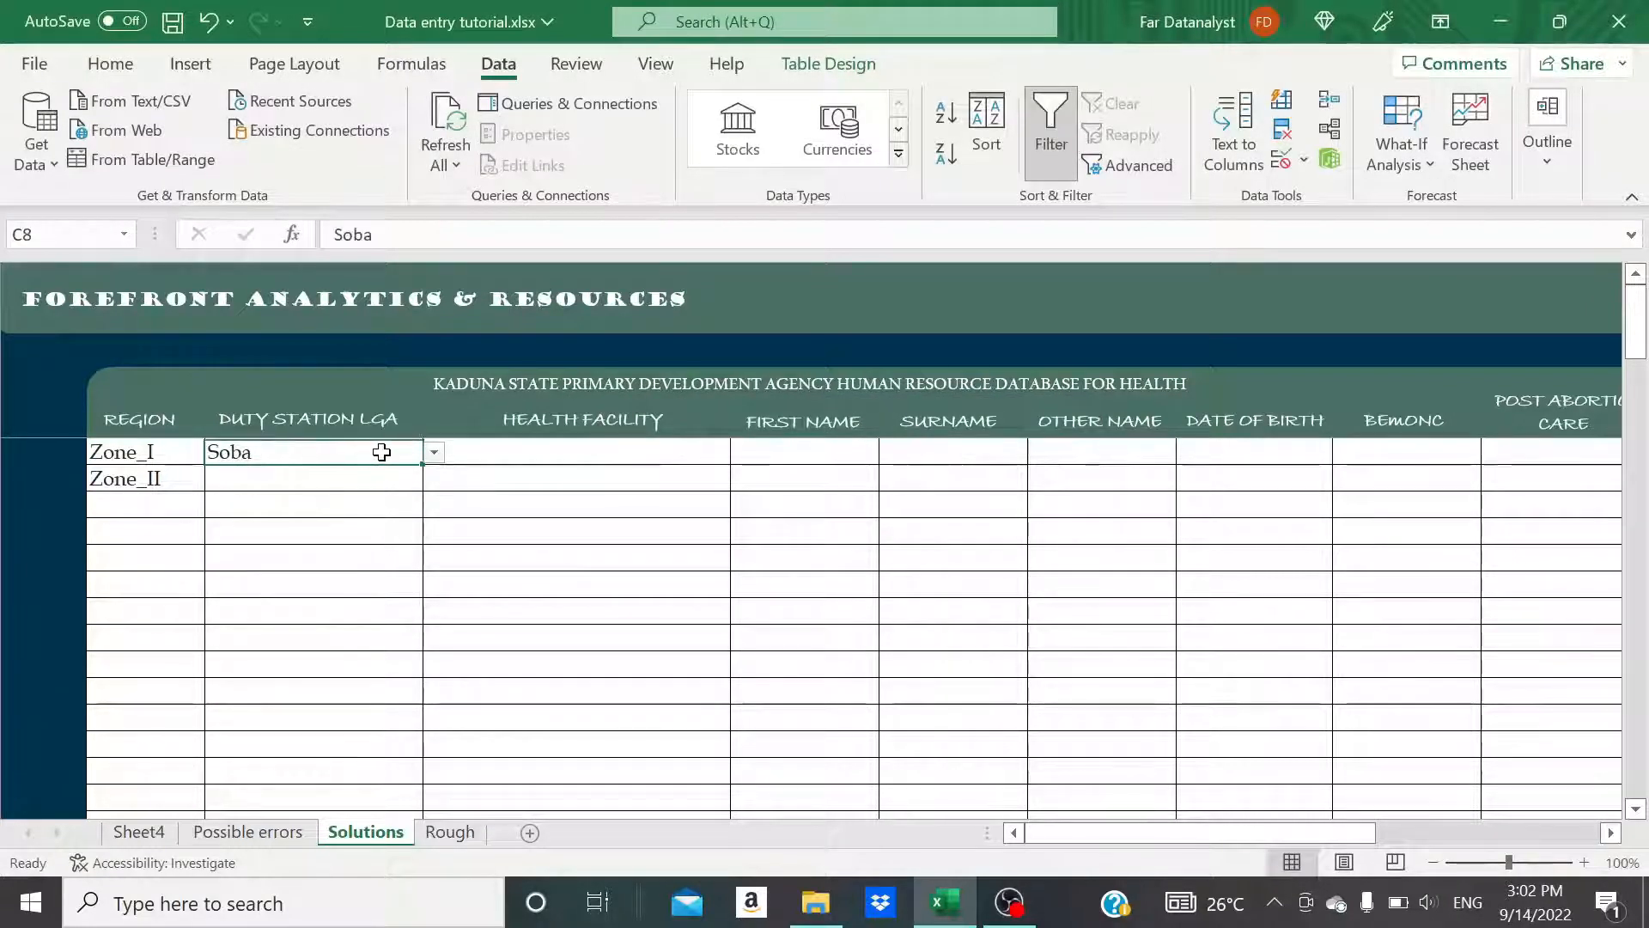
{"action": "left_click", "coordinate": [435, 453]}
{"action": "key", "text": "Escape"}
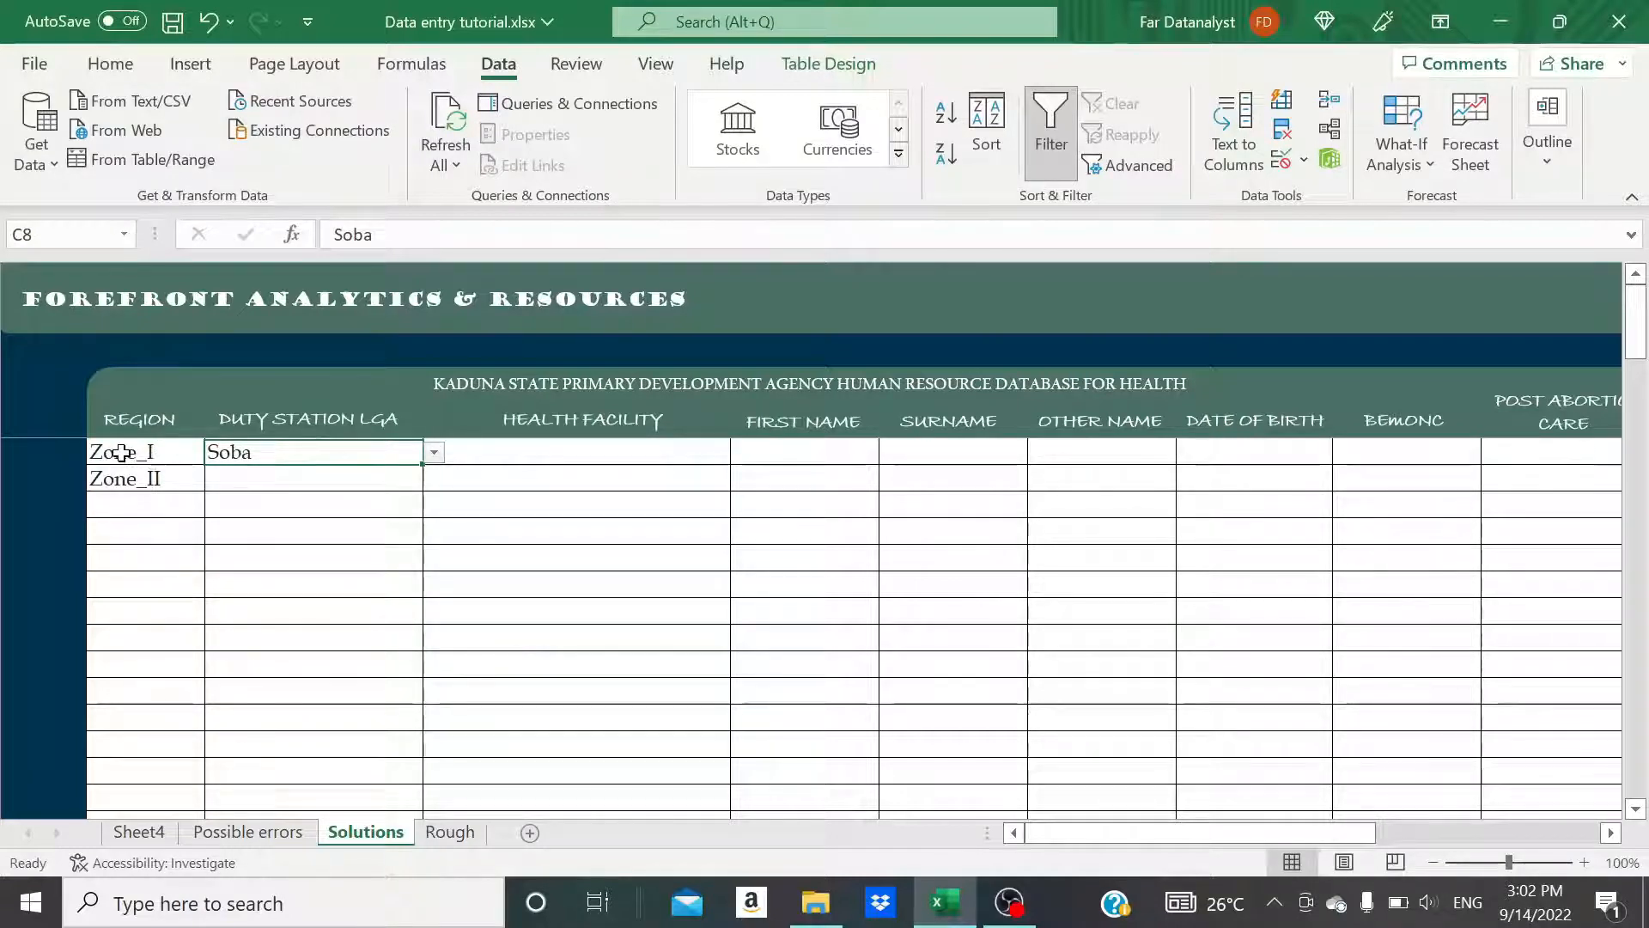
{"action": "left_click", "coordinate": [275, 478]}
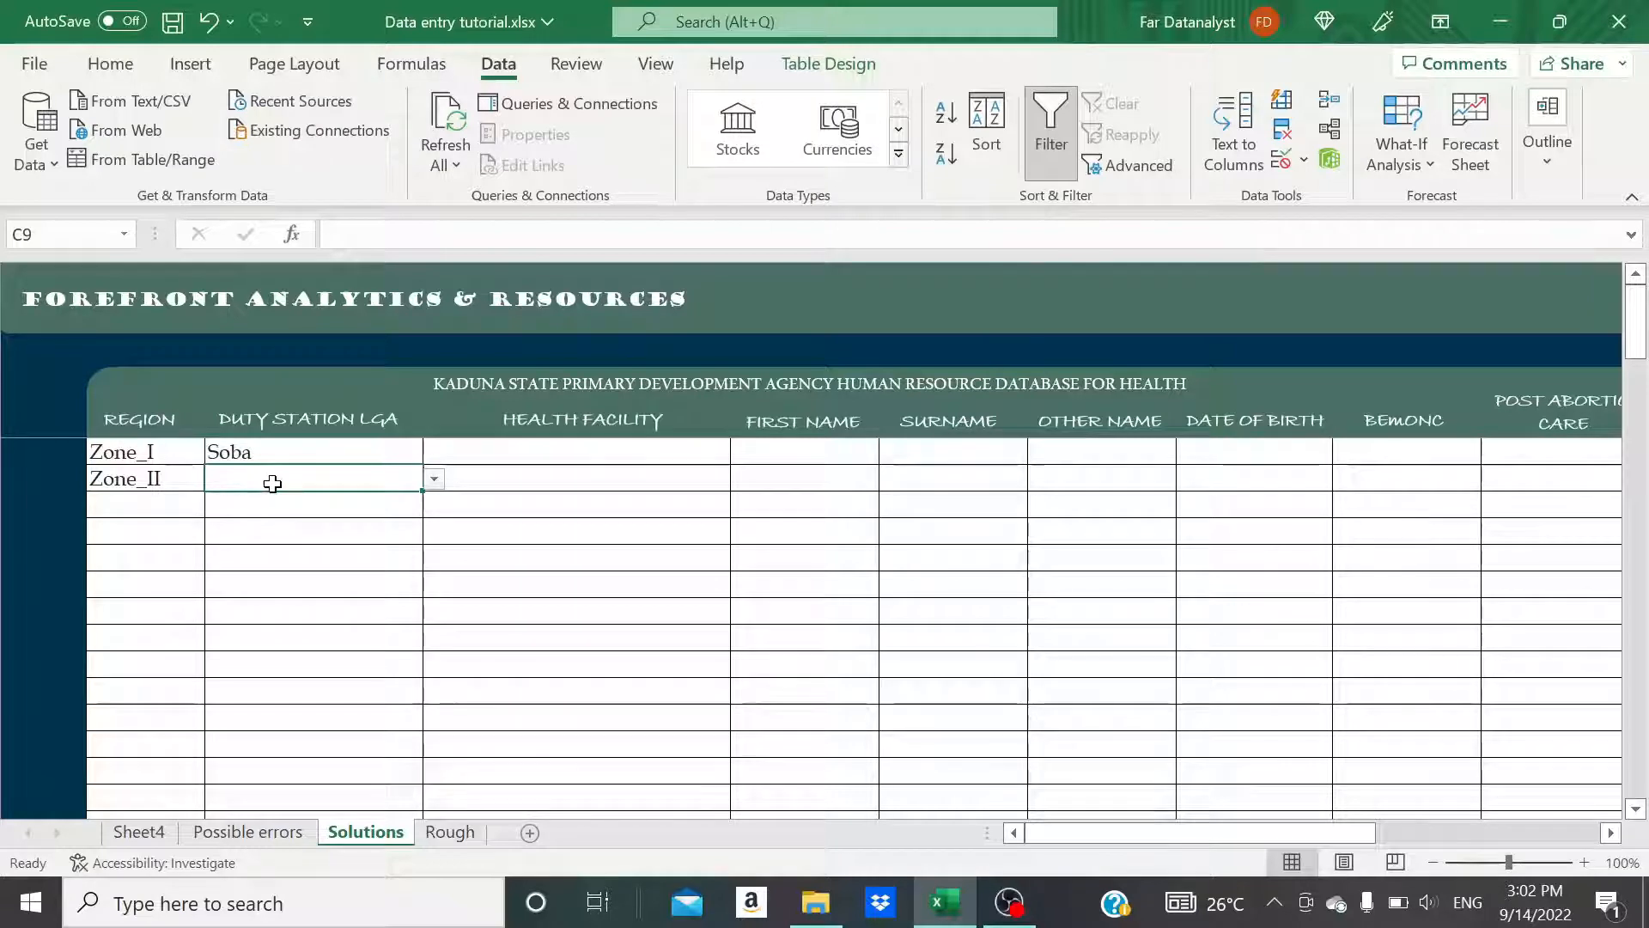
{"action": "type", "text": "Soba"}
{"action": "key", "text": "Return"}
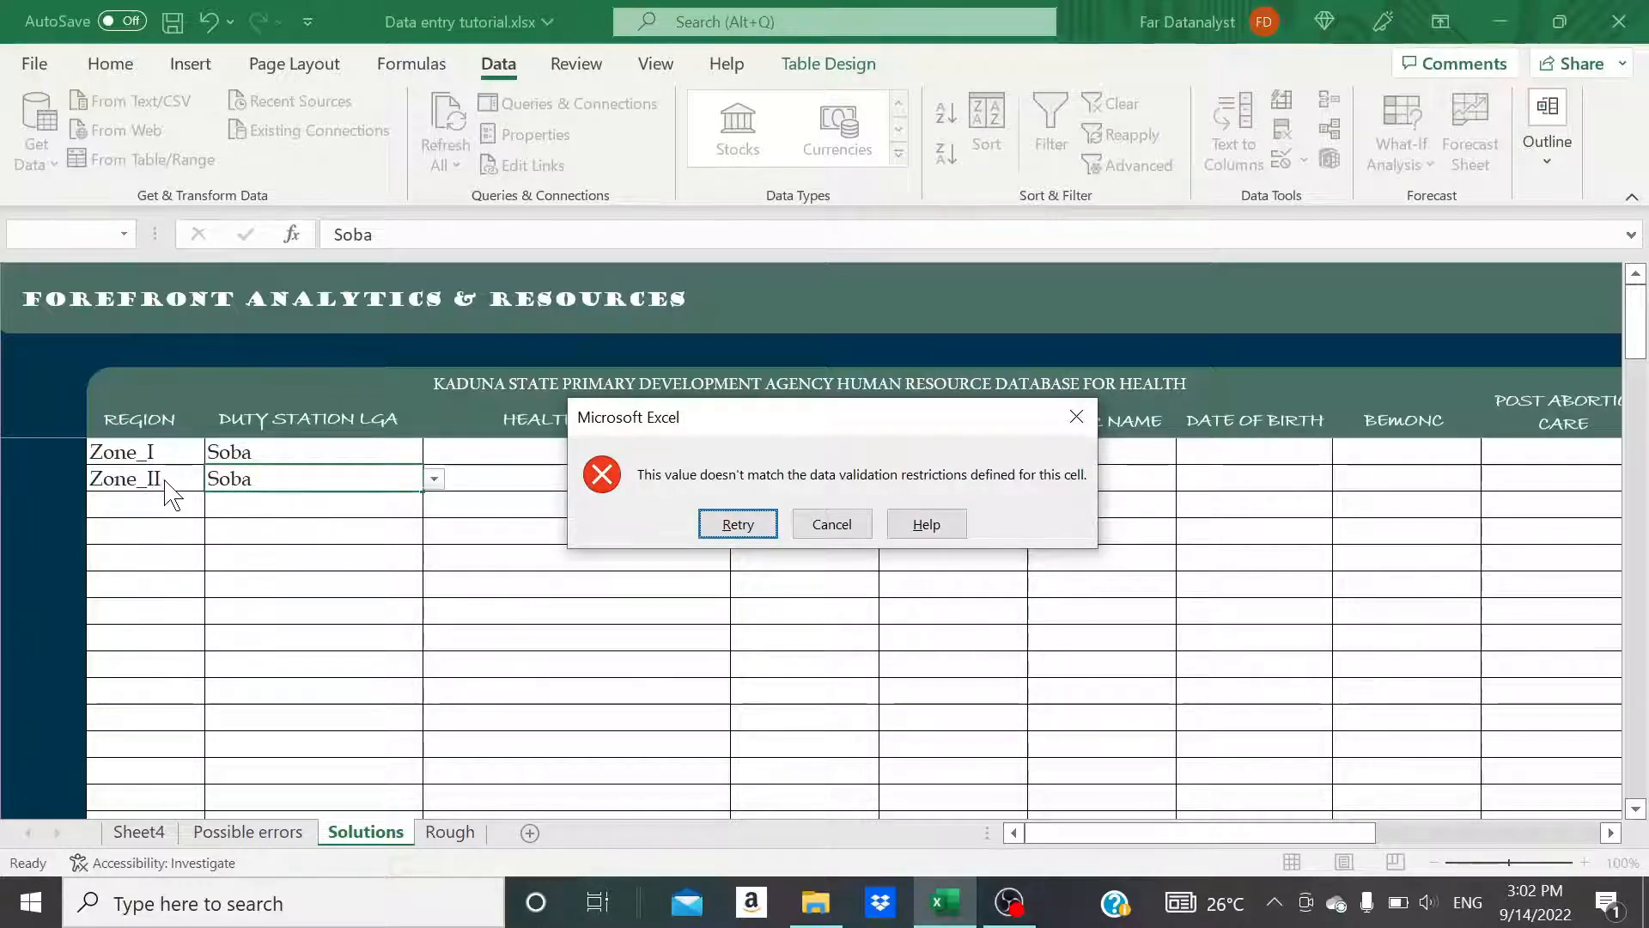
{"action": "left_click", "coordinate": [833, 526]}
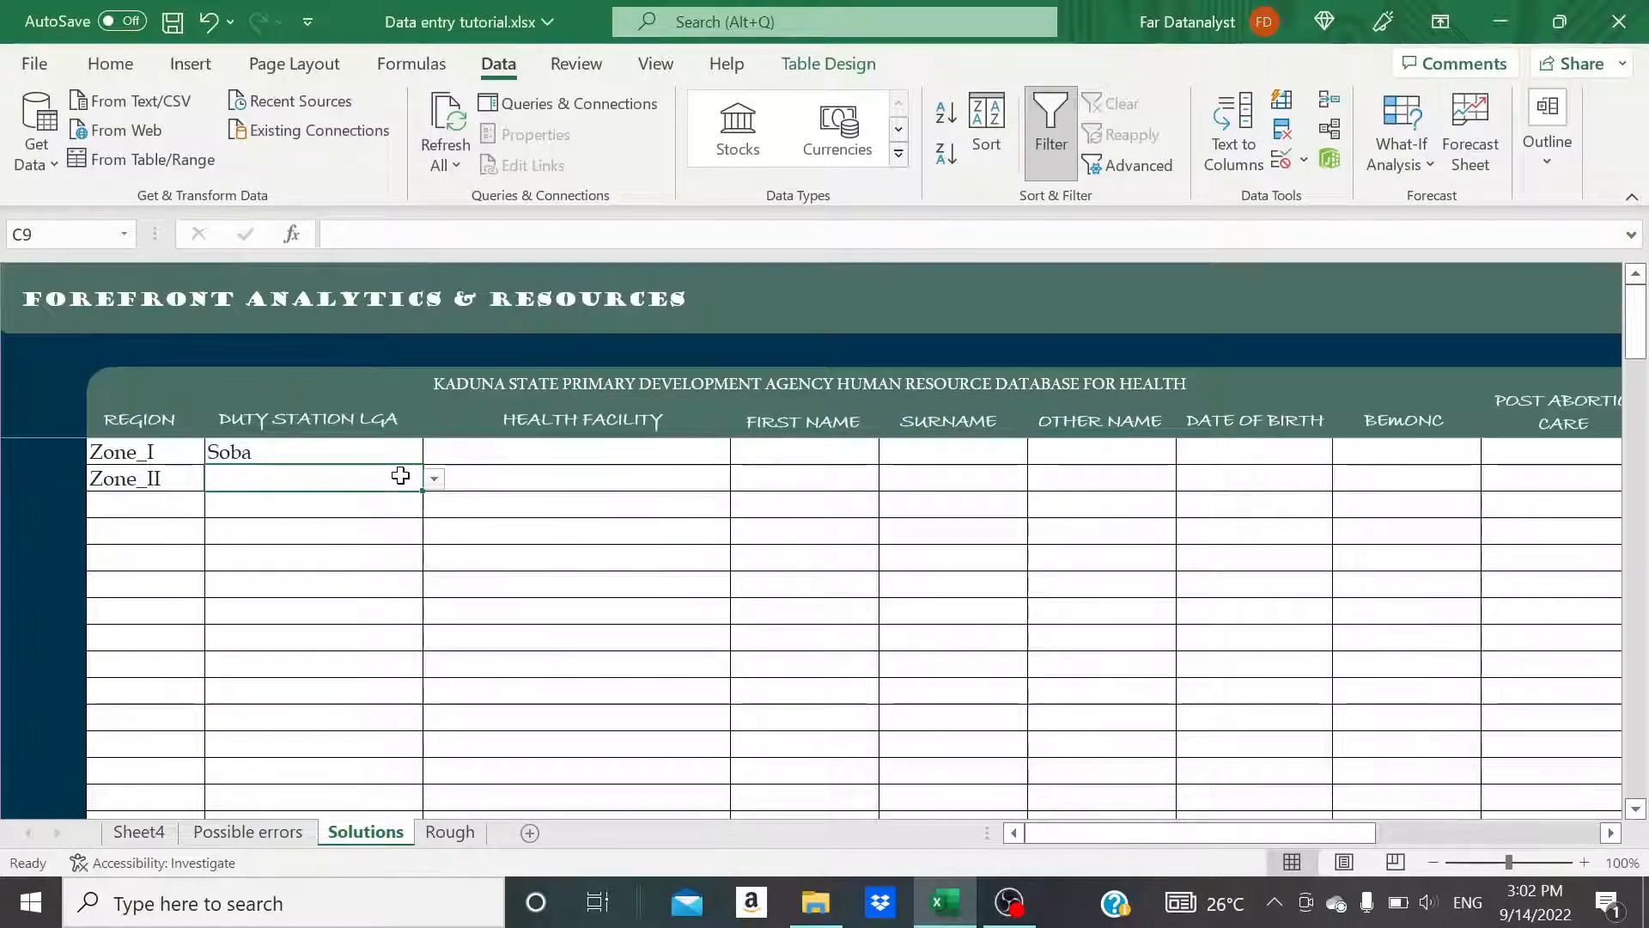
Select the HEALTH FACILITY cell of the first record
{"action": "left_click", "coordinate": [320, 446]}
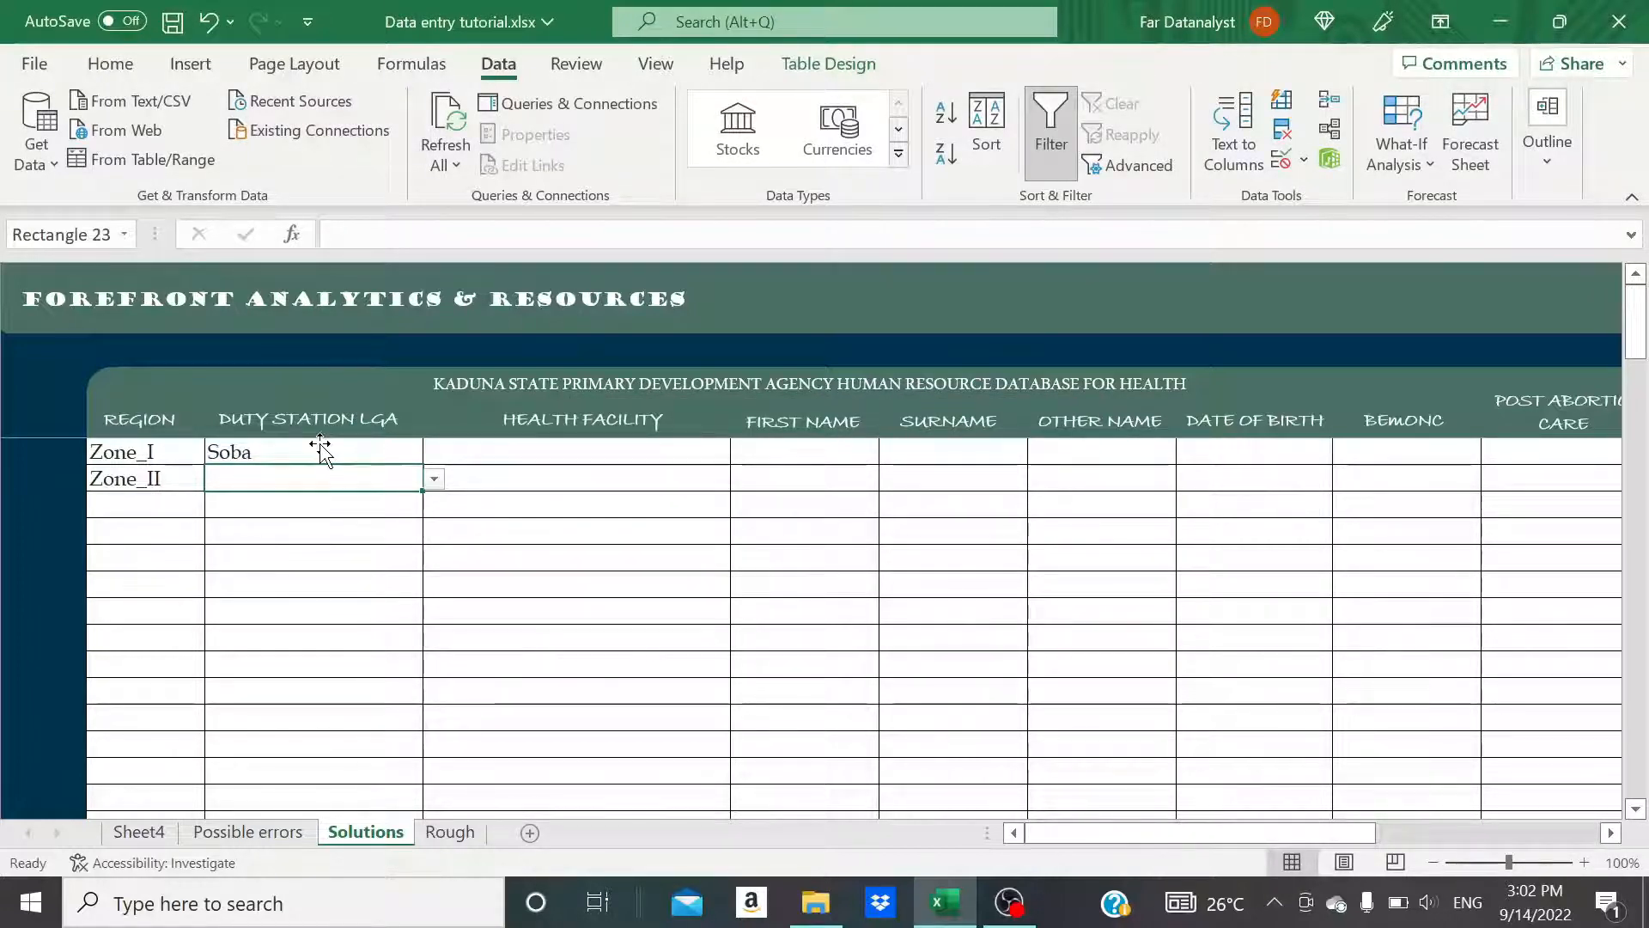
{"action": "left_click", "coordinate": [473, 453]}
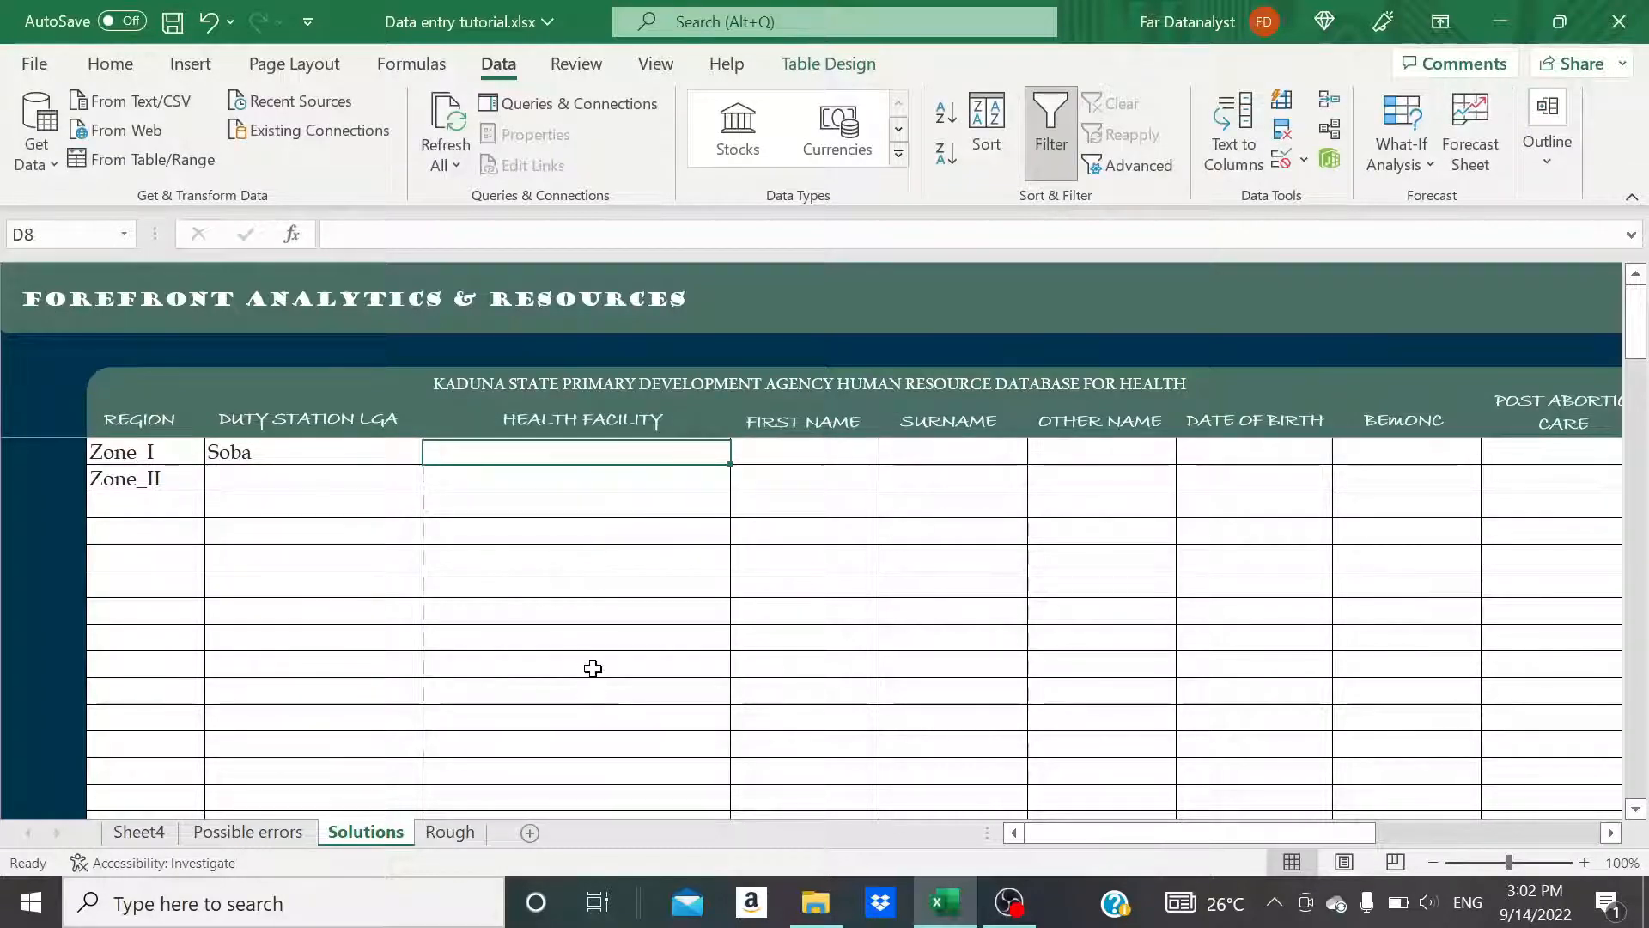